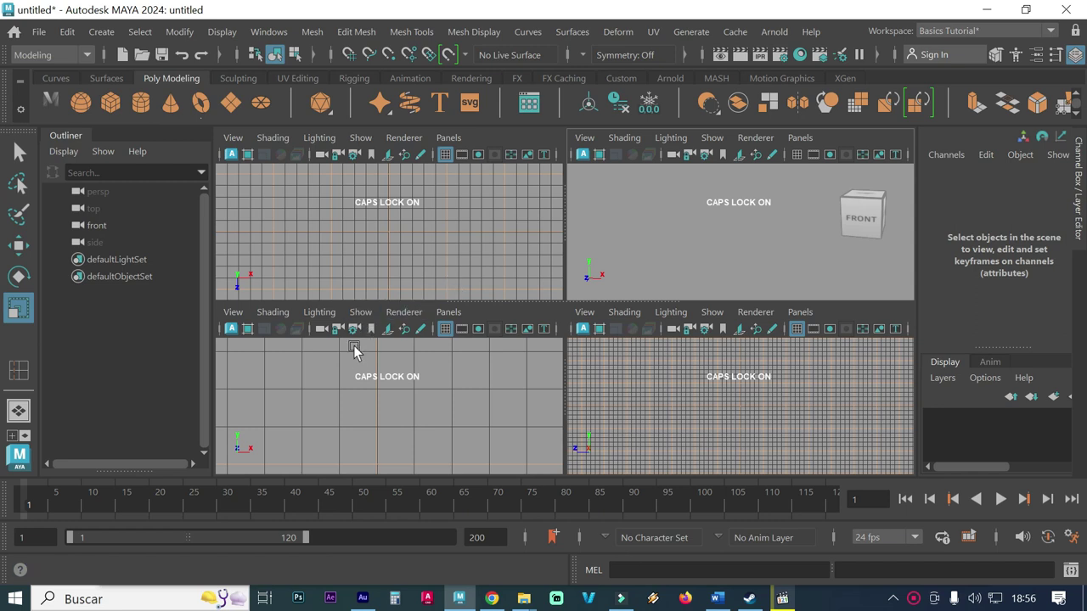
Step: Maximize the front view and open its View menu to reach the image plane options
{"action": "left_click", "coordinate": [338, 377]}
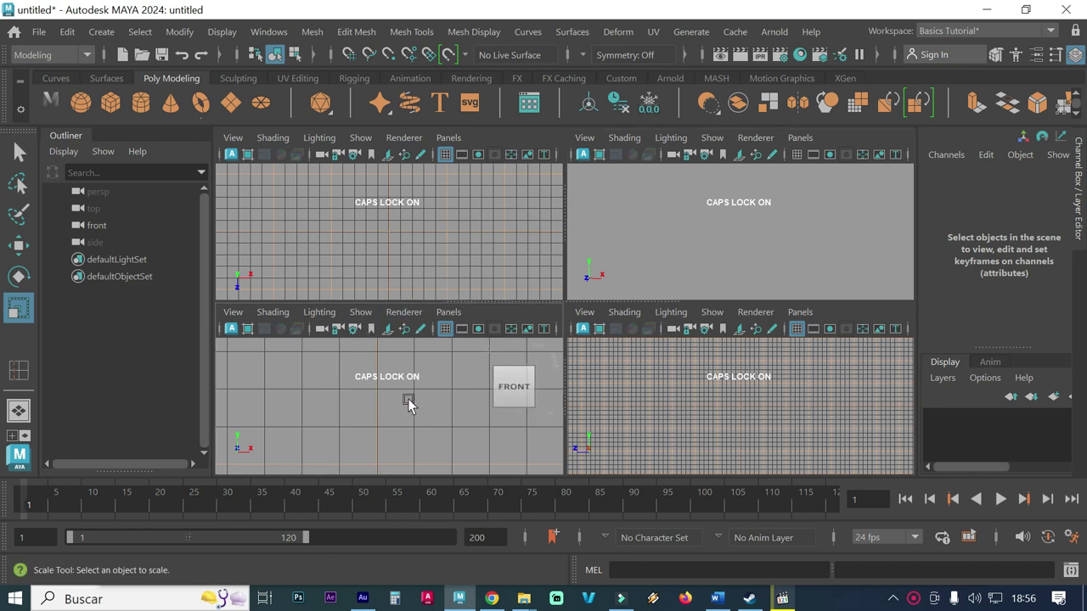
{"action": "key", "text": "space"}
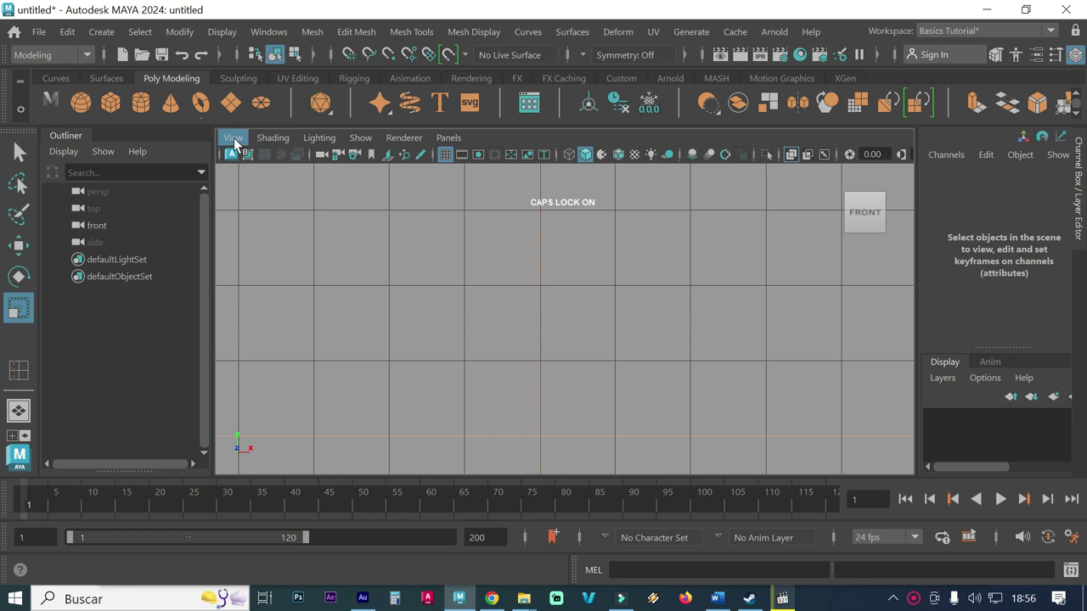
{"action": "left_click", "coordinate": [233, 138]}
{"action": "mouse_move", "coordinate": [263, 515]}
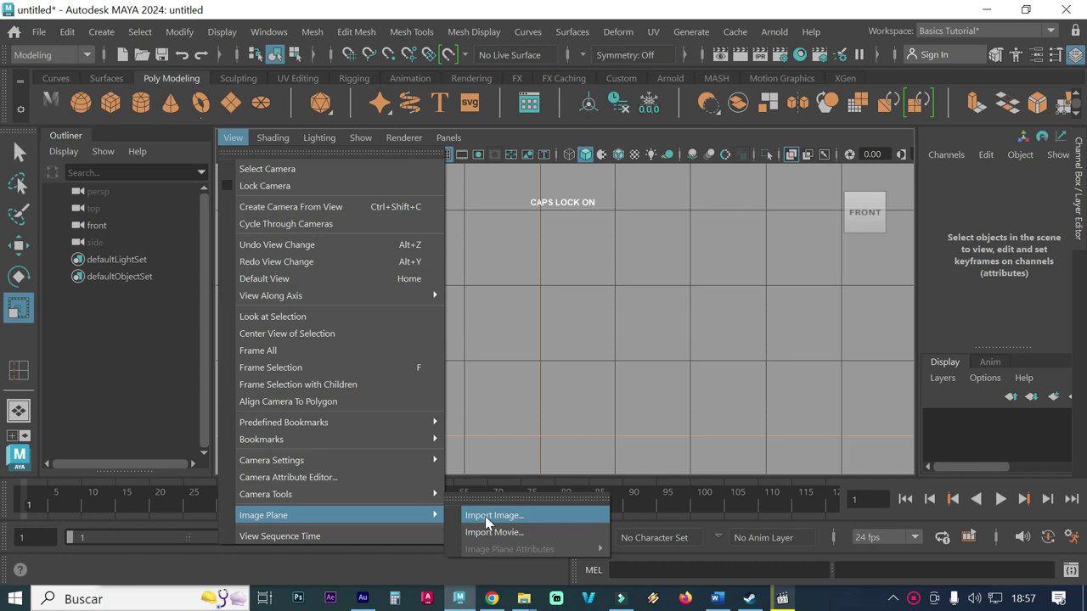
Step: Preview the candelabro images and import candelabro.jpg as the front view's image plane
{"action": "left_click", "coordinate": [484, 514]}
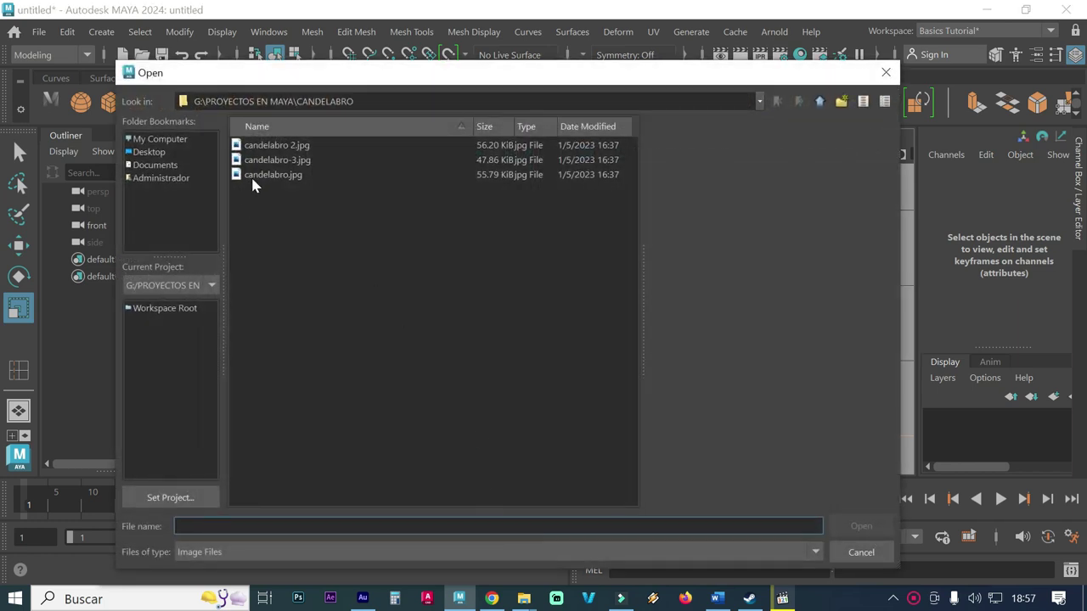
{"action": "left_click", "coordinate": [257, 178]}
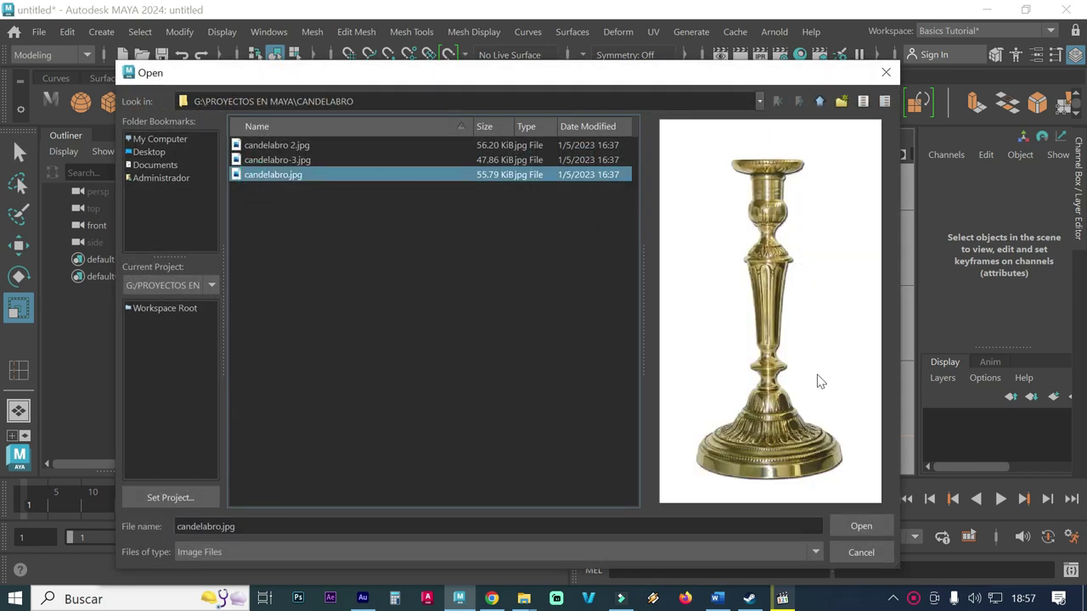
{"action": "left_click", "coordinate": [281, 161]}
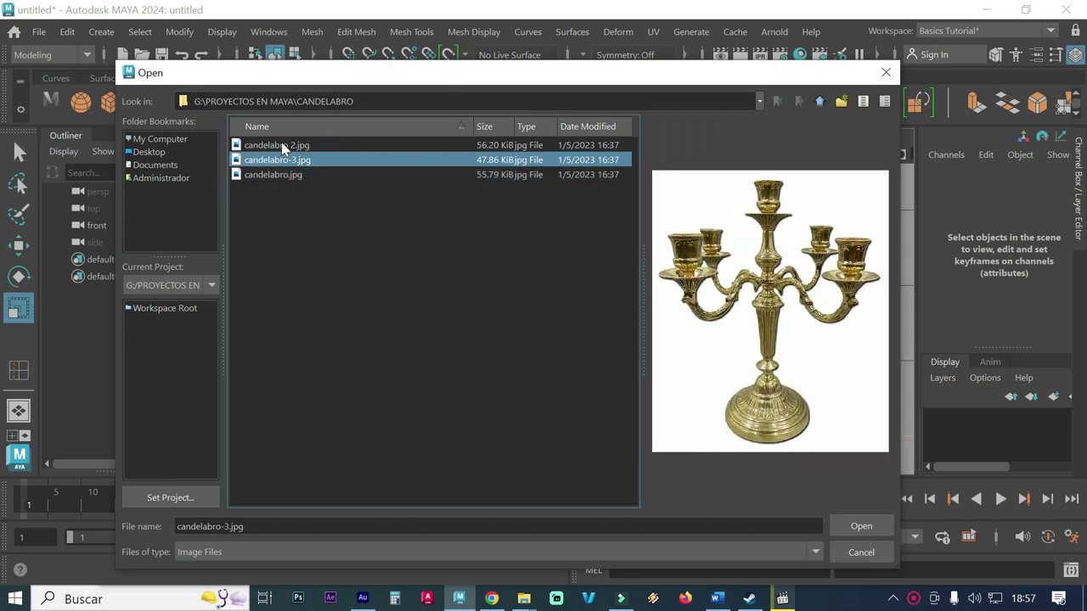
{"action": "left_click", "coordinate": [281, 145]}
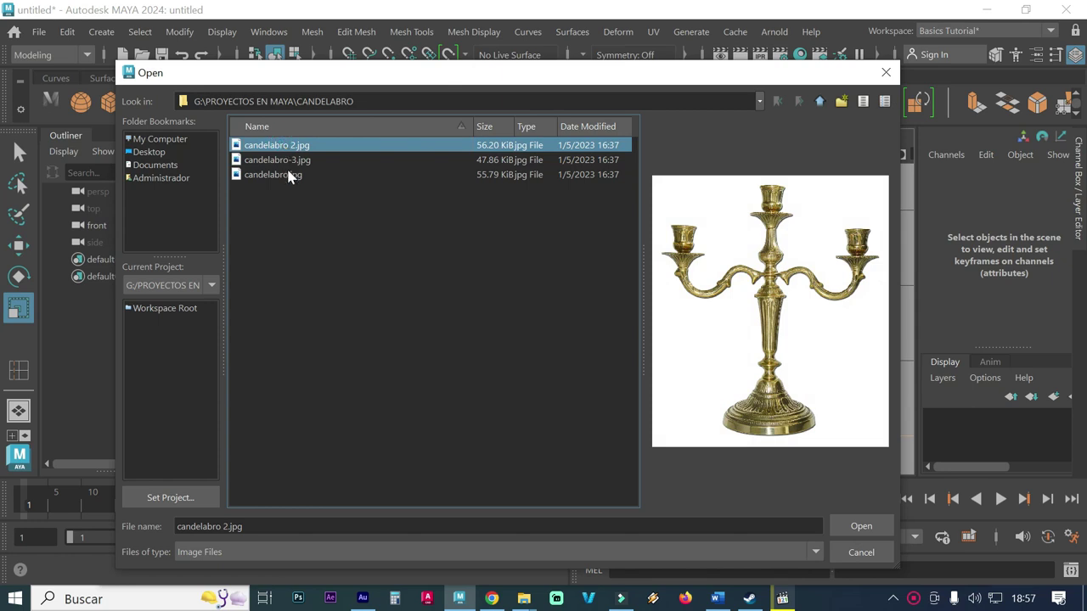
{"action": "left_click", "coordinate": [287, 176]}
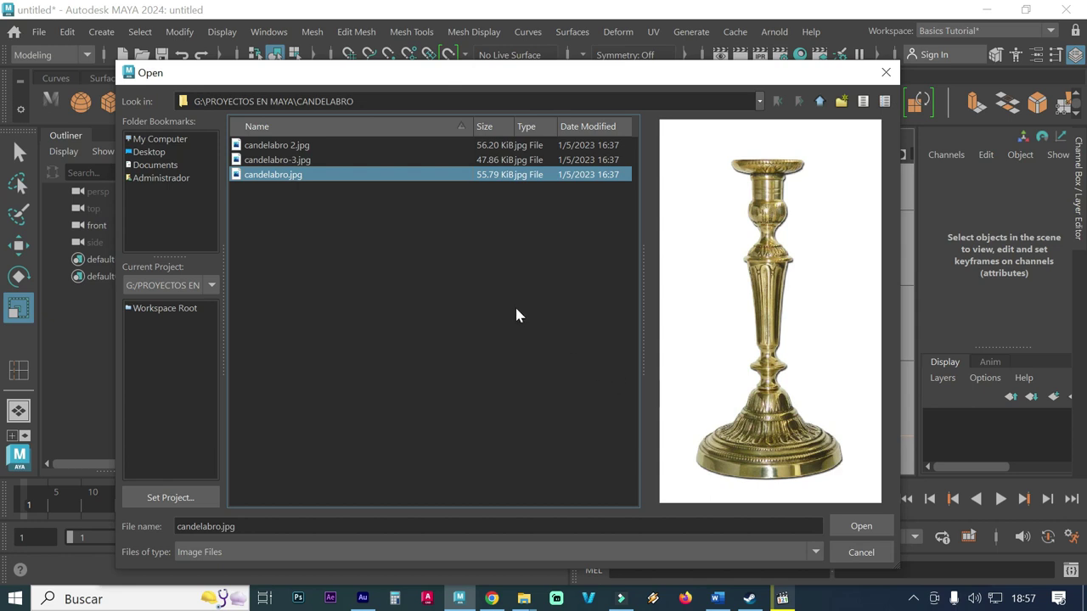
{"action": "left_click", "coordinate": [869, 521]}
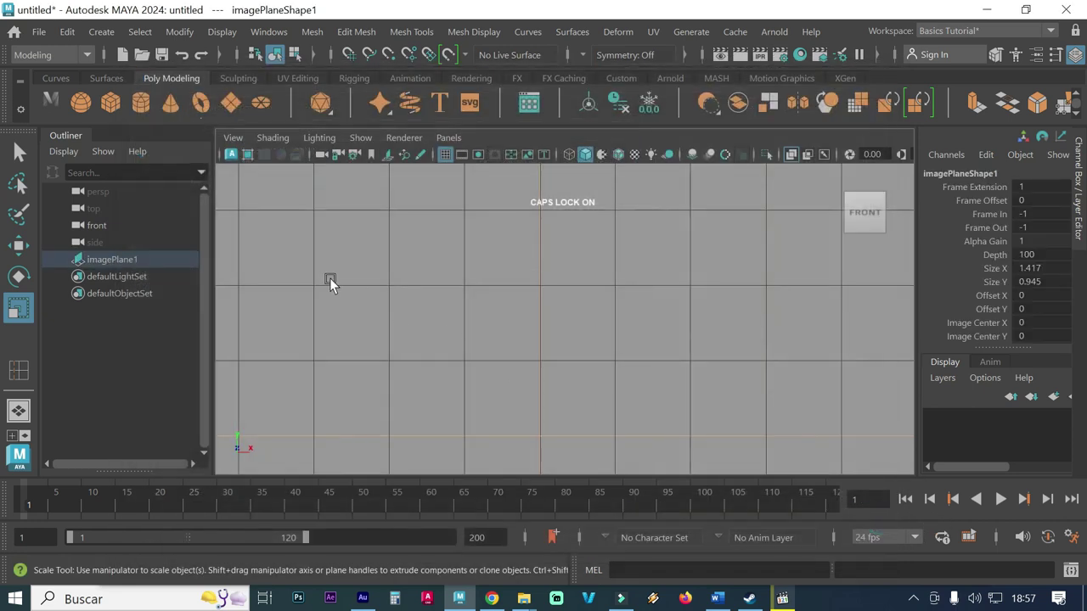
Step: Frame the candlestick image plane in all views, maximize perspective, and open the Create menu
{"action": "key", "text": "space"}
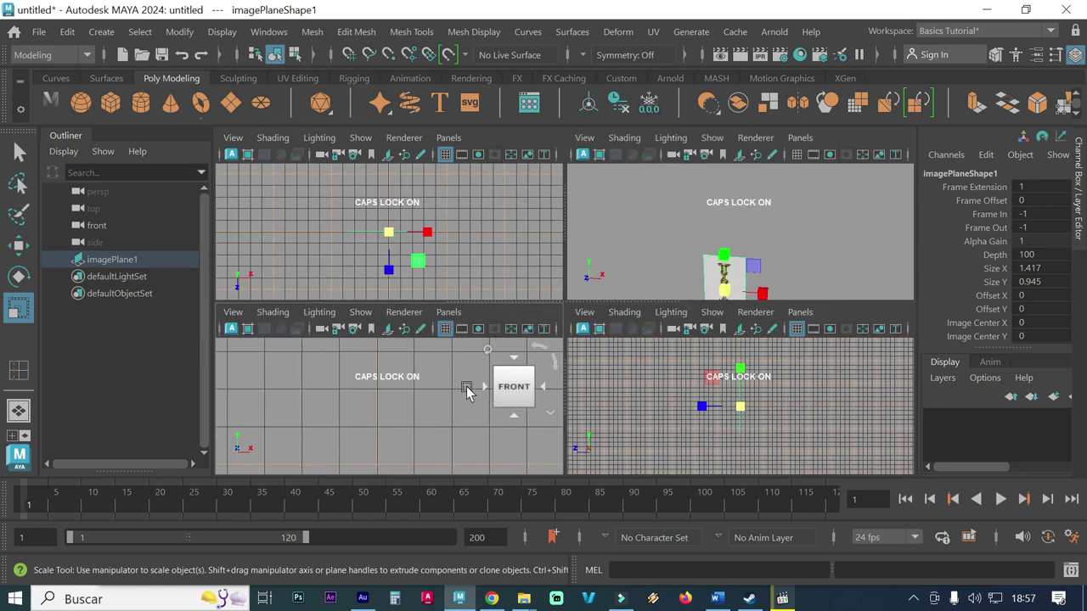
{"action": "key", "text": "f"}
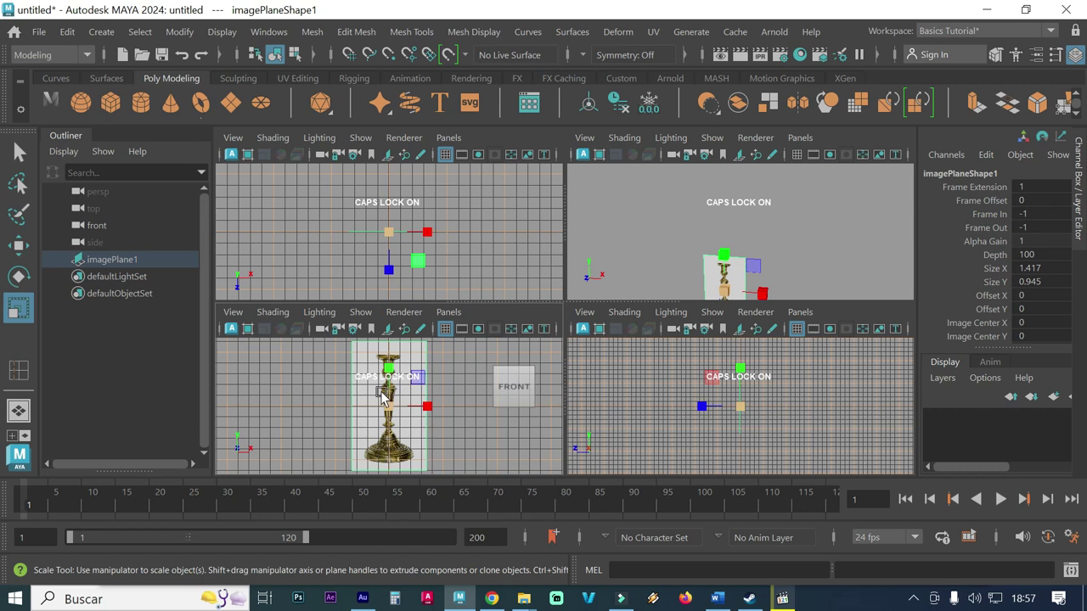
{"action": "scroll", "coordinate": [444, 247], "scroll_direction": "up", "scroll_amount": 5}
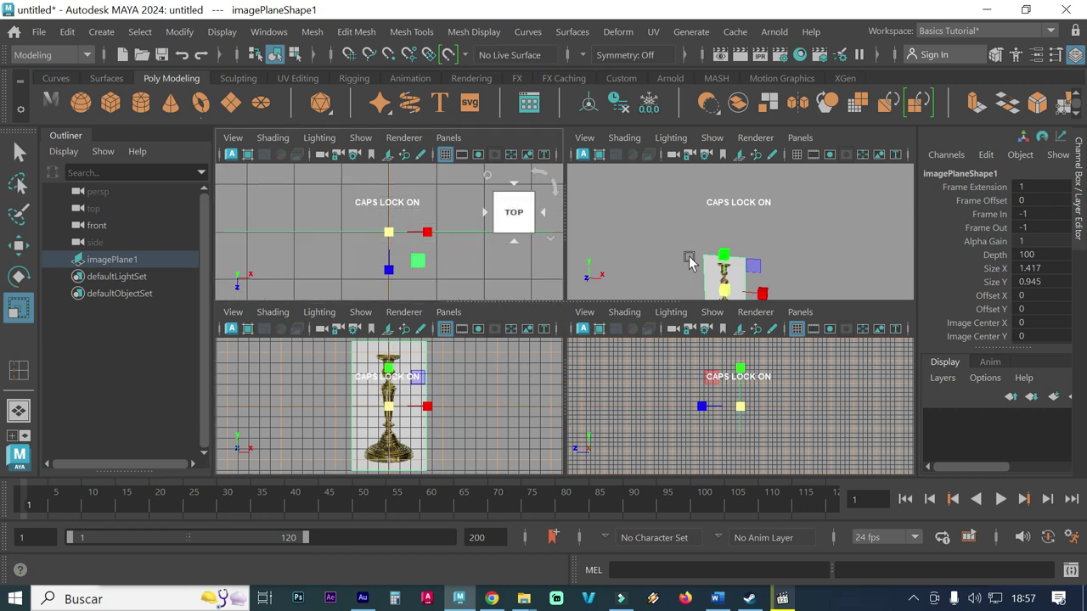
{"action": "scroll", "coordinate": [690, 422], "scroll_direction": "up", "scroll_amount": 3}
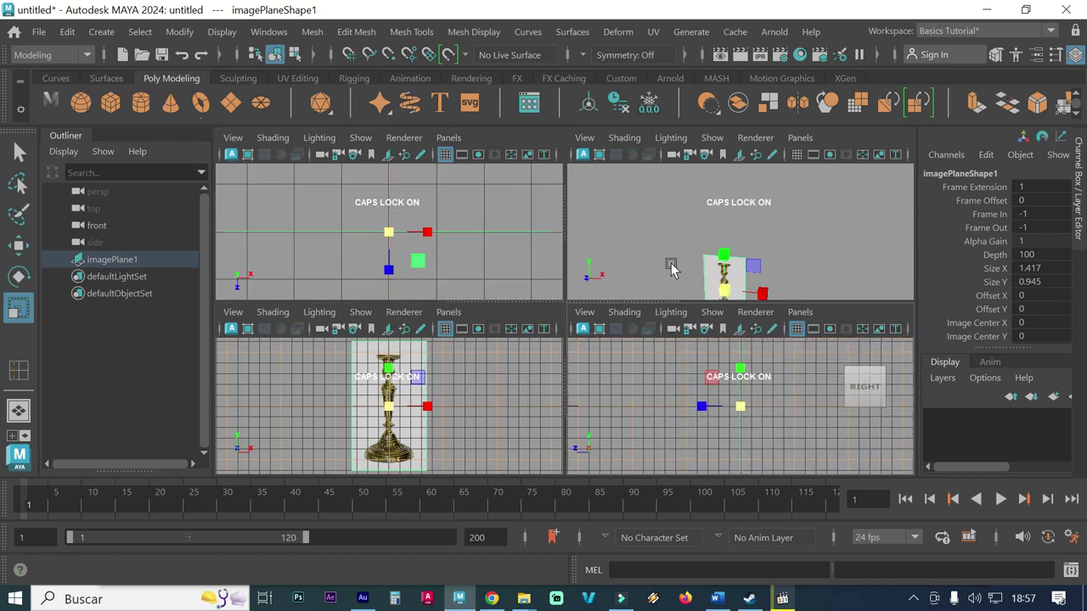
{"action": "scroll", "coordinate": [671, 268], "scroll_direction": "up", "scroll_amount": 5}
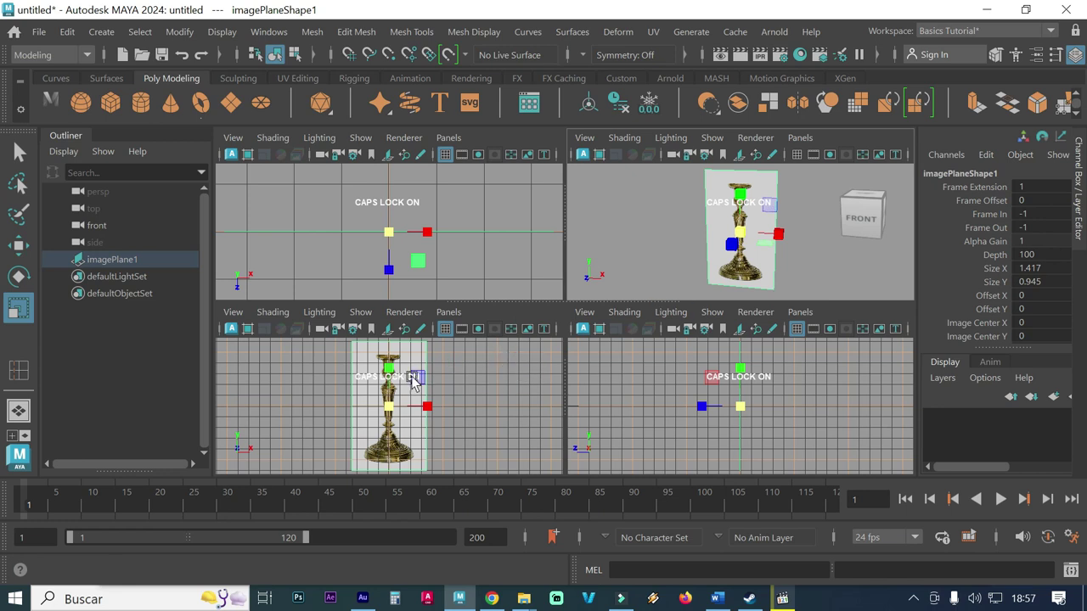
{"action": "key", "text": "space"}
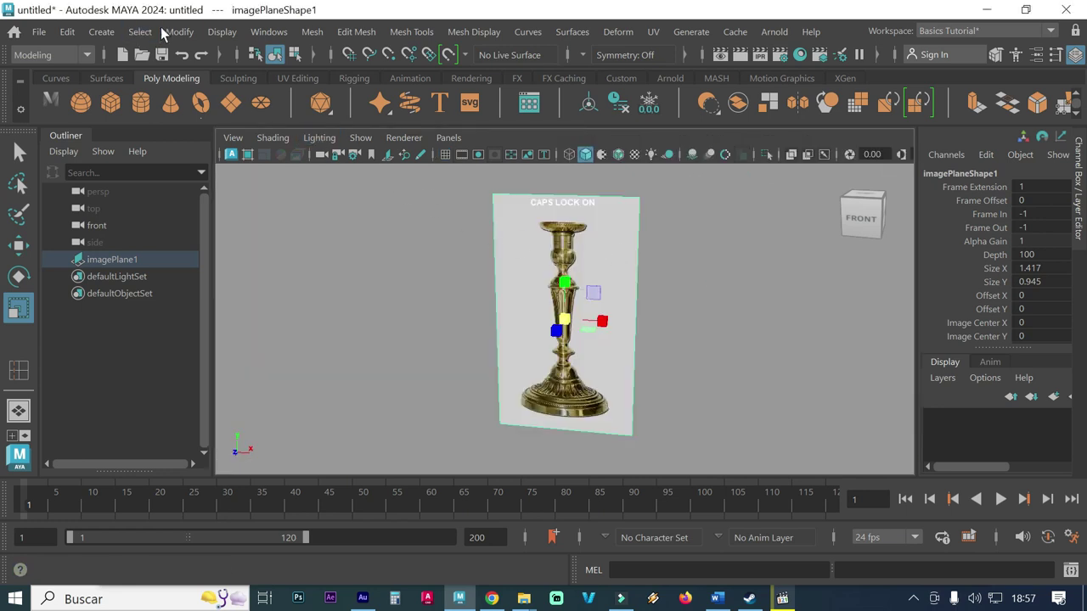
{"action": "left_click", "coordinate": [102, 32]}
{"action": "mouse_move", "coordinate": [150, 96]}
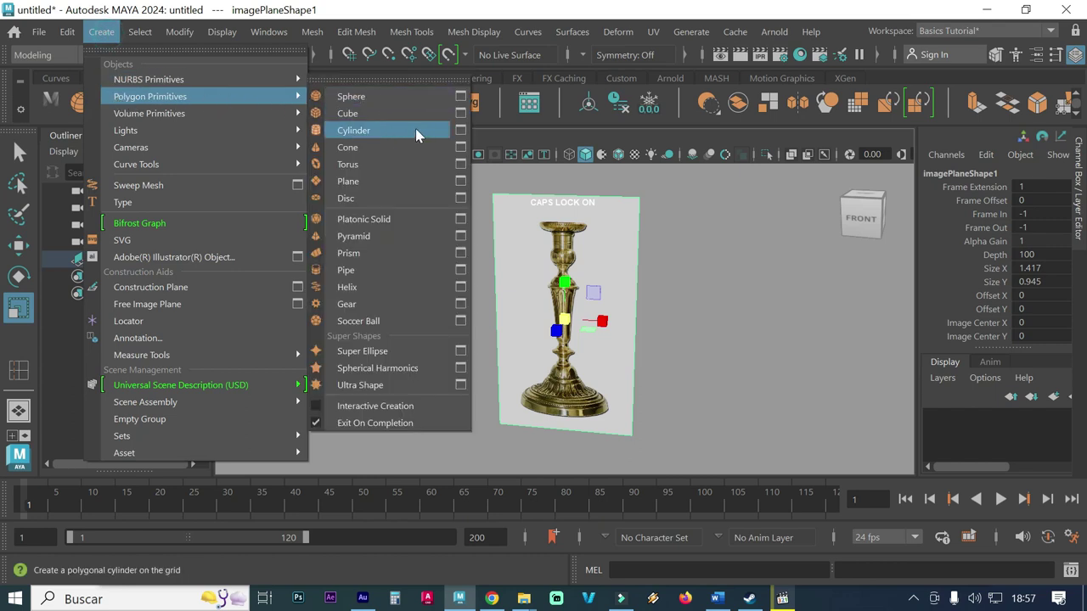
Step: Create a polygon cylinder with radius 4 and height 25
{"action": "left_click", "coordinate": [459, 131]}
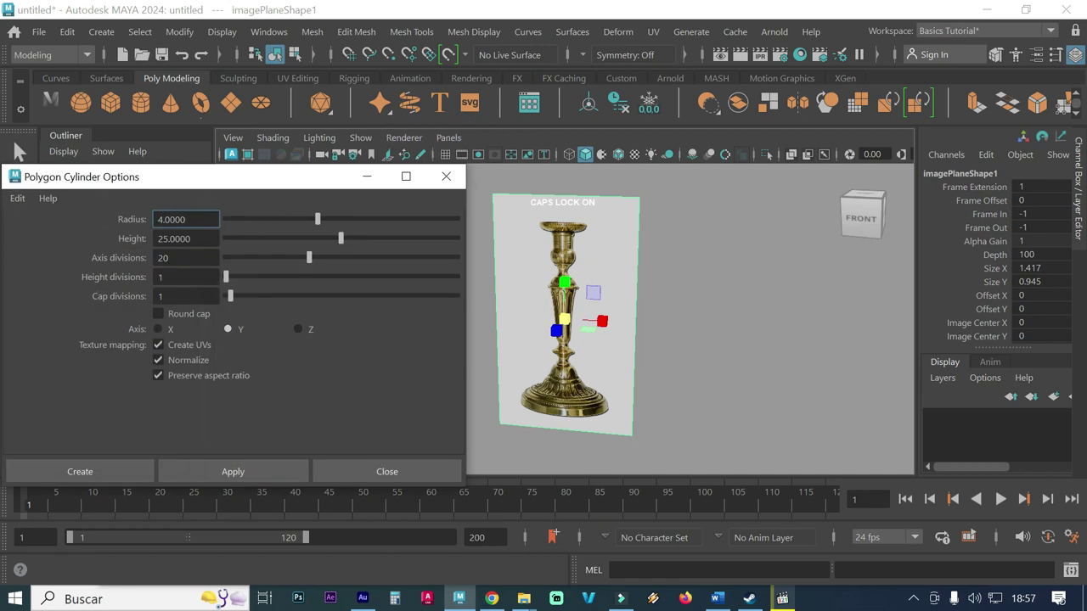
{"action": "double_click", "coordinate": [194, 219]}
{"action": "double_click", "coordinate": [187, 239]}
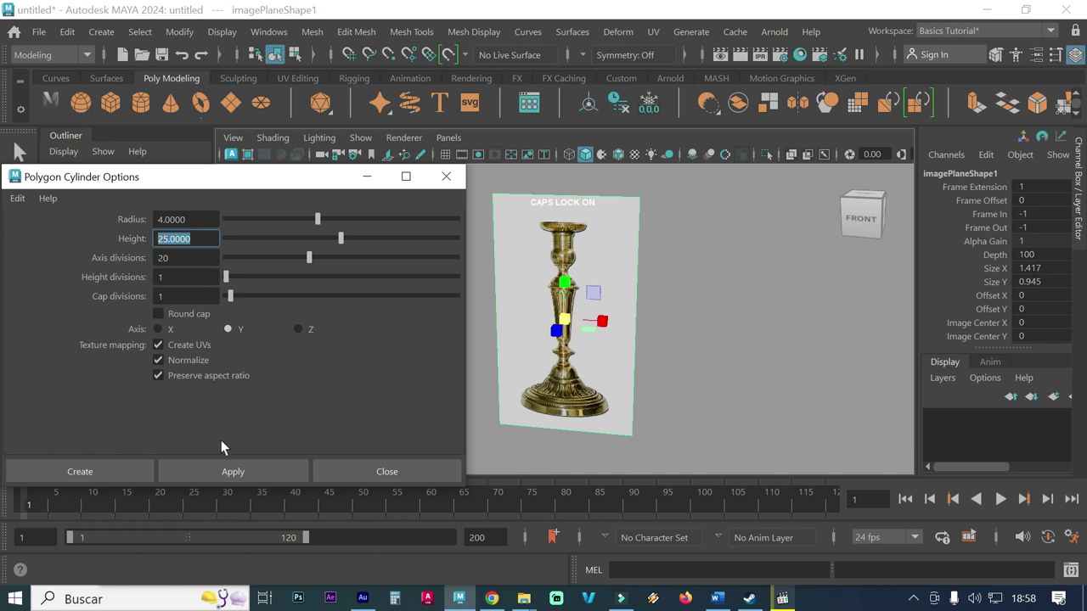
{"action": "left_click", "coordinate": [226, 466]}
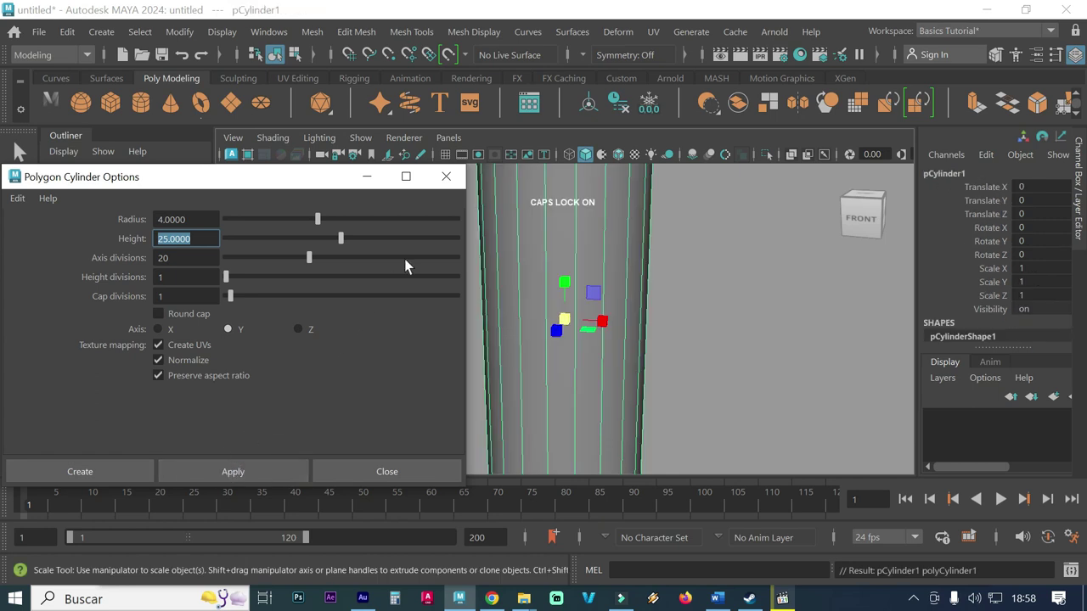
{"action": "left_click", "coordinate": [444, 179]}
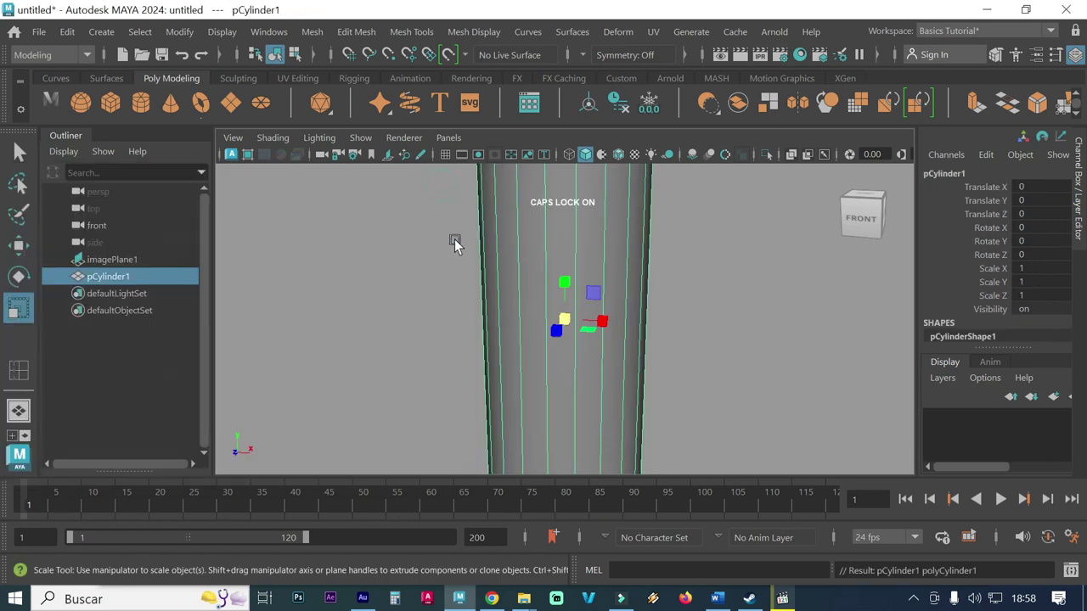
Step: Frame the new cylinder and maximize the front view
{"action": "key", "text": "f"}
{"action": "scroll", "coordinate": [535, 332], "scroll_direction": "down", "scroll_amount": 2}
{"action": "scroll", "coordinate": [557, 326], "scroll_direction": "down", "scroll_amount": 1}
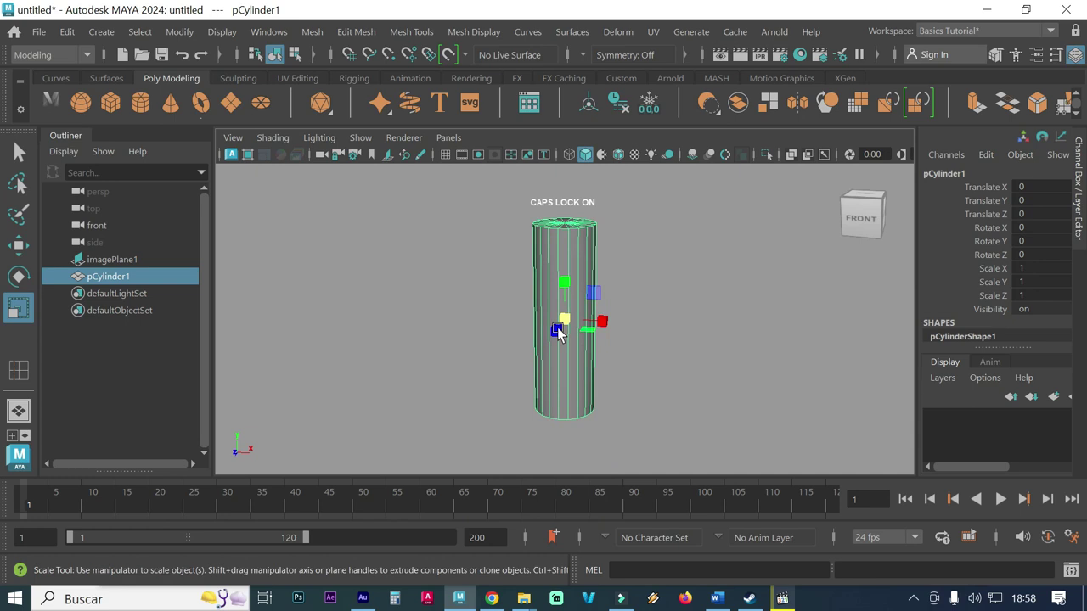
{"action": "key", "text": "space"}
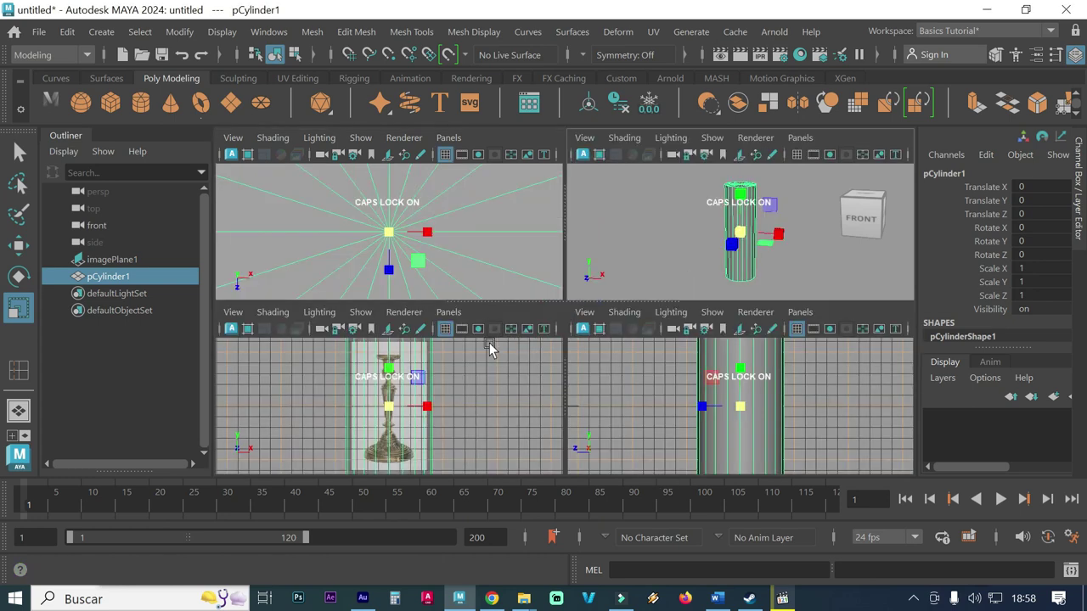
{"action": "key", "text": "space"}
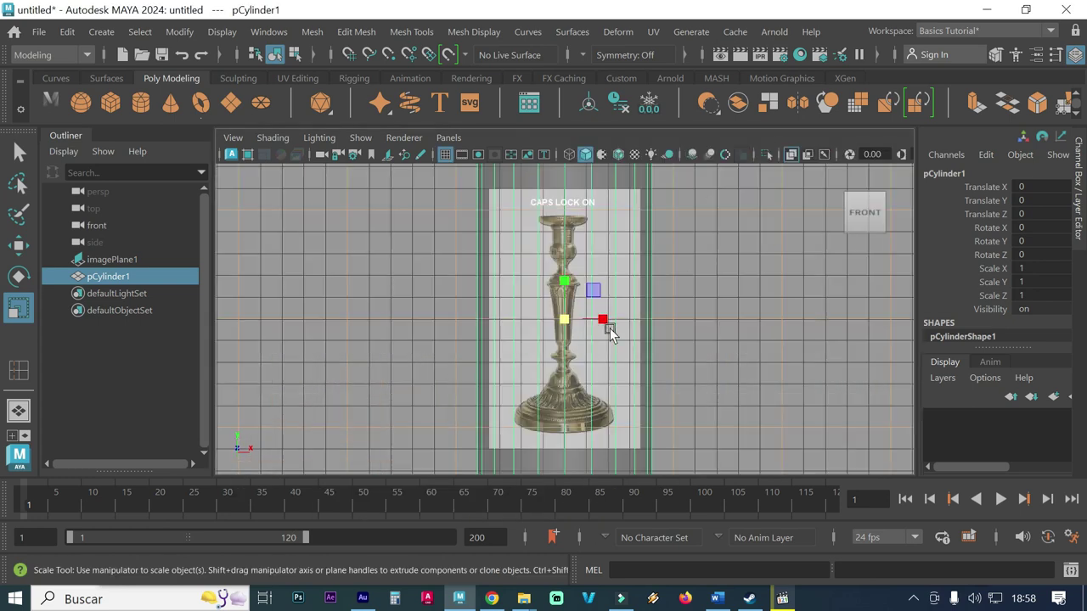
Step: Select imagePlane1 and scale it uniformly to 2.605 with the Scale tool
{"action": "left_click", "coordinate": [94, 253]}
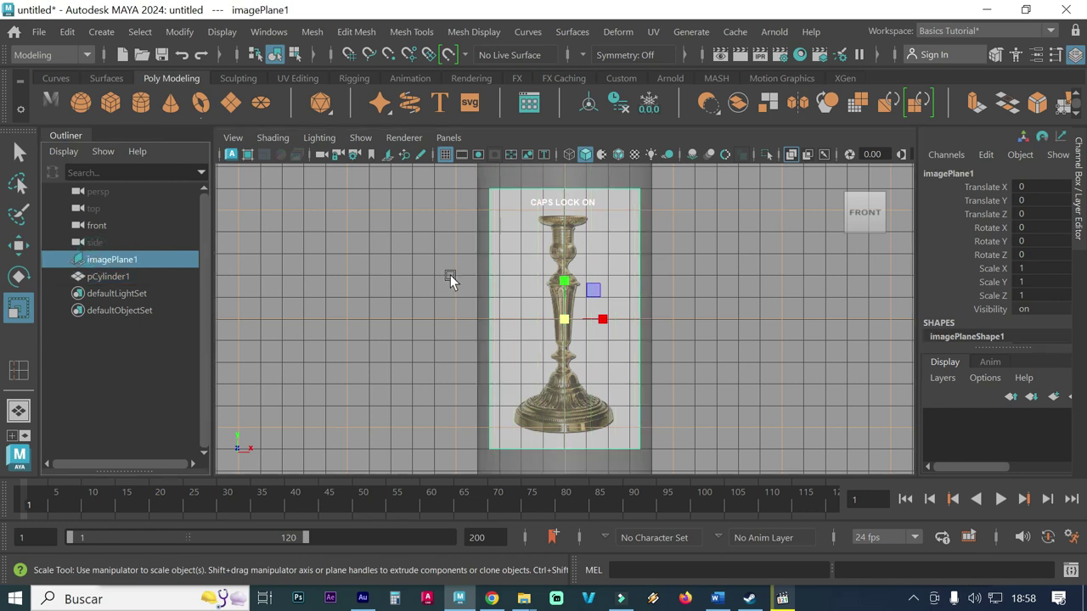
{"action": "key", "text": "w"}
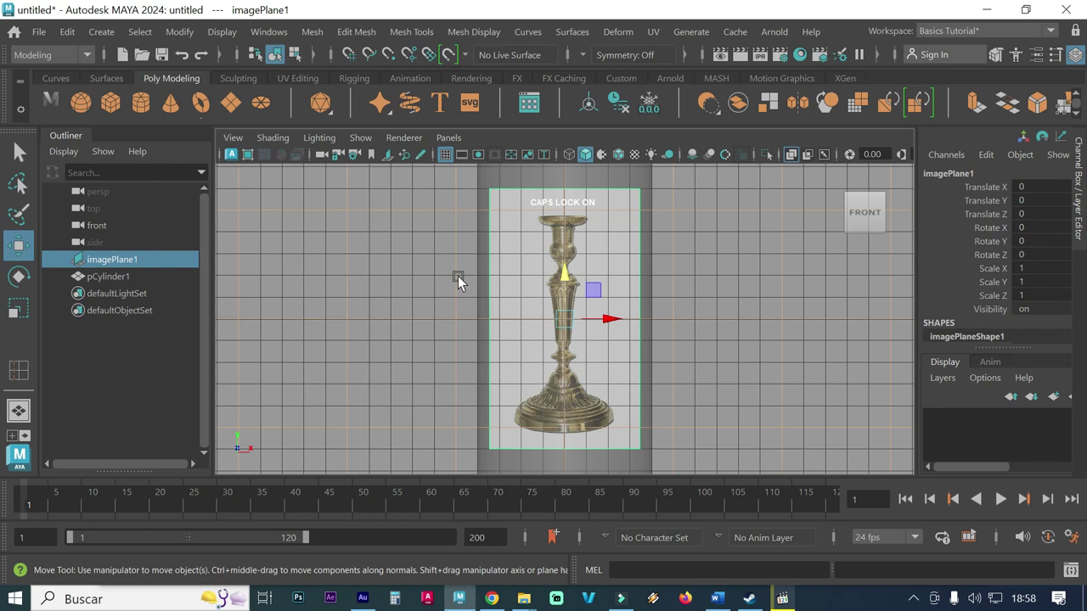
{"action": "key", "text": "r"}
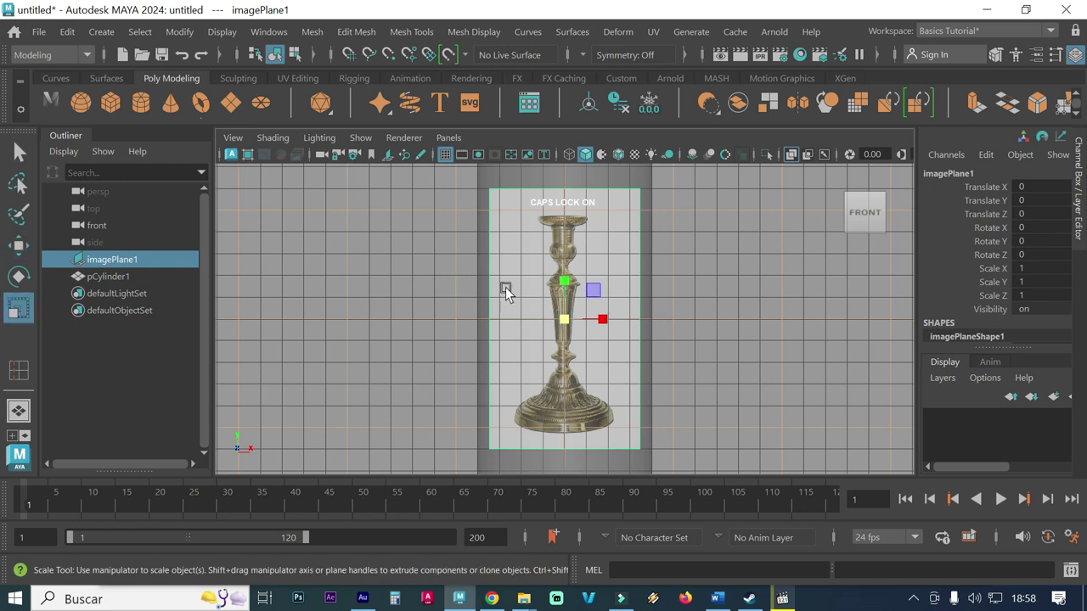
{"action": "left_click_drag", "start_coordinate": [566, 320], "coordinate": [648, 336]}
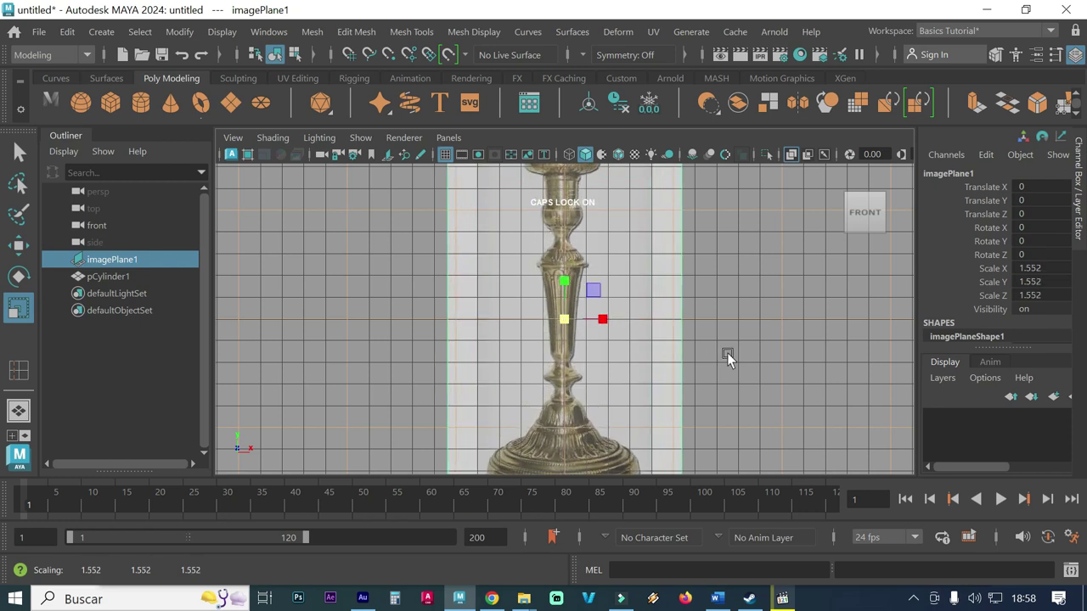
{"action": "scroll", "coordinate": [645, 346], "scroll_direction": "down", "scroll_amount": 2}
{"action": "scroll", "coordinate": [659, 344], "scroll_direction": "down", "scroll_amount": 1}
{"action": "scroll", "coordinate": [735, 331], "scroll_direction": "down", "scroll_amount": 1}
{"action": "scroll", "coordinate": [735, 331], "scroll_direction": "down", "scroll_amount": 1}
{"action": "scroll", "coordinate": [736, 330], "scroll_direction": "down", "scroll_amount": 2}
{"action": "scroll", "coordinate": [677, 331], "scroll_direction": "down", "scroll_amount": 2}
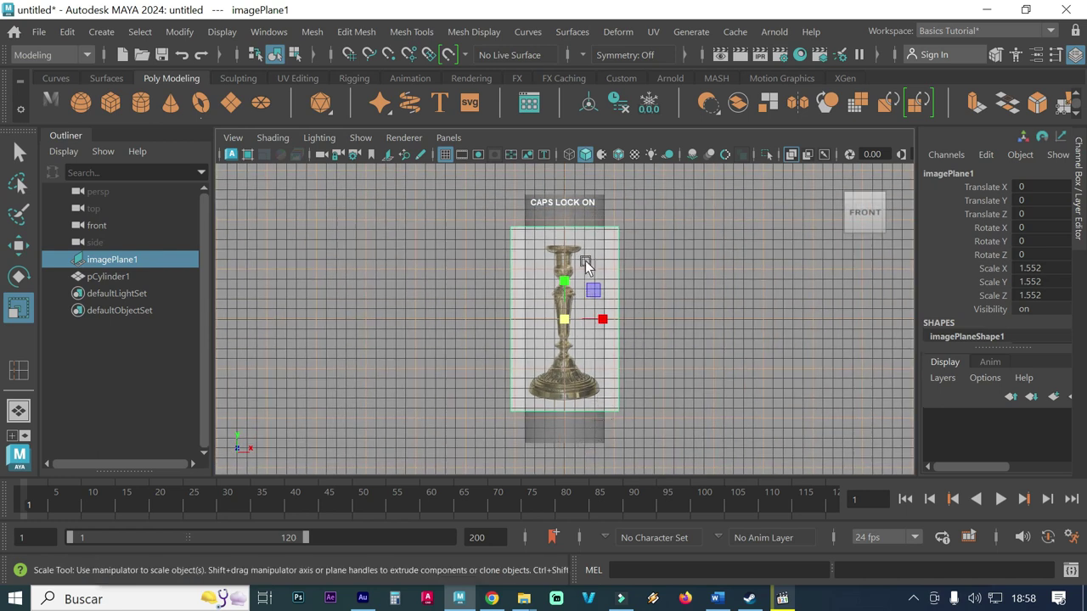
{"action": "left_click_drag", "start_coordinate": [563, 319], "coordinate": [637, 333]}
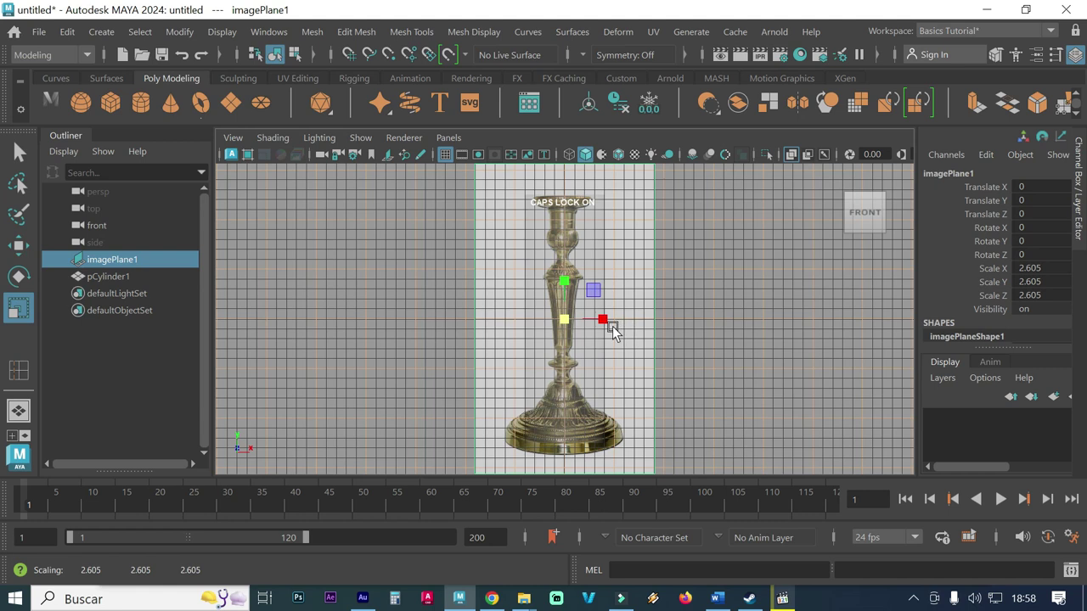
Step: Select pCylinder1 and scale it uniformly to 0.985 to match the candlestick width
{"action": "left_click", "coordinate": [106, 279]}
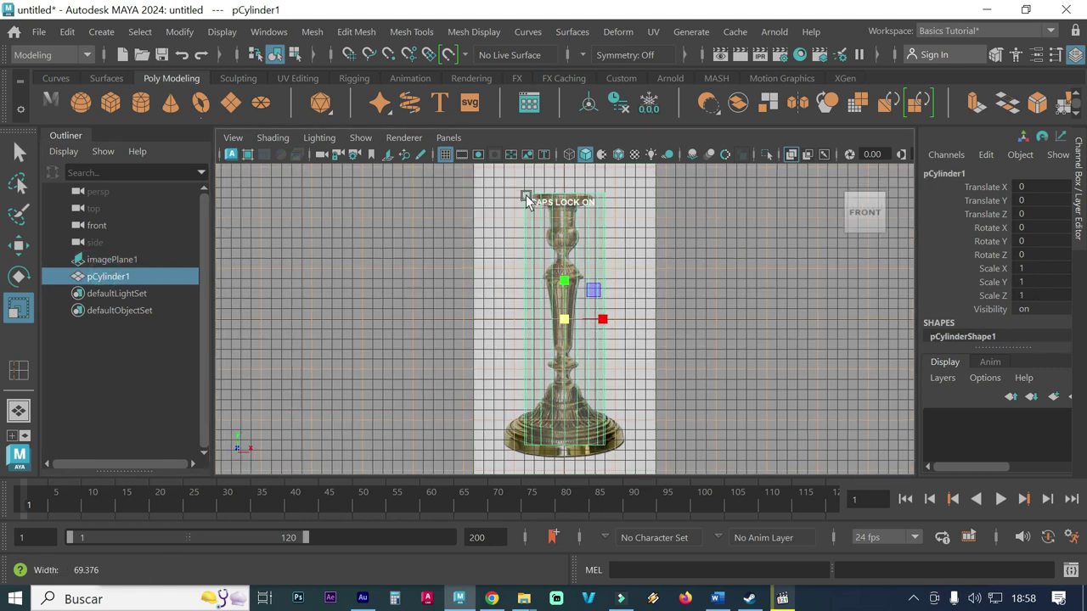
{"action": "scroll", "coordinate": [504, 364], "scroll_direction": "up", "scroll_amount": 3}
{"action": "scroll", "coordinate": [805, 356], "scroll_direction": "up", "scroll_amount": 2}
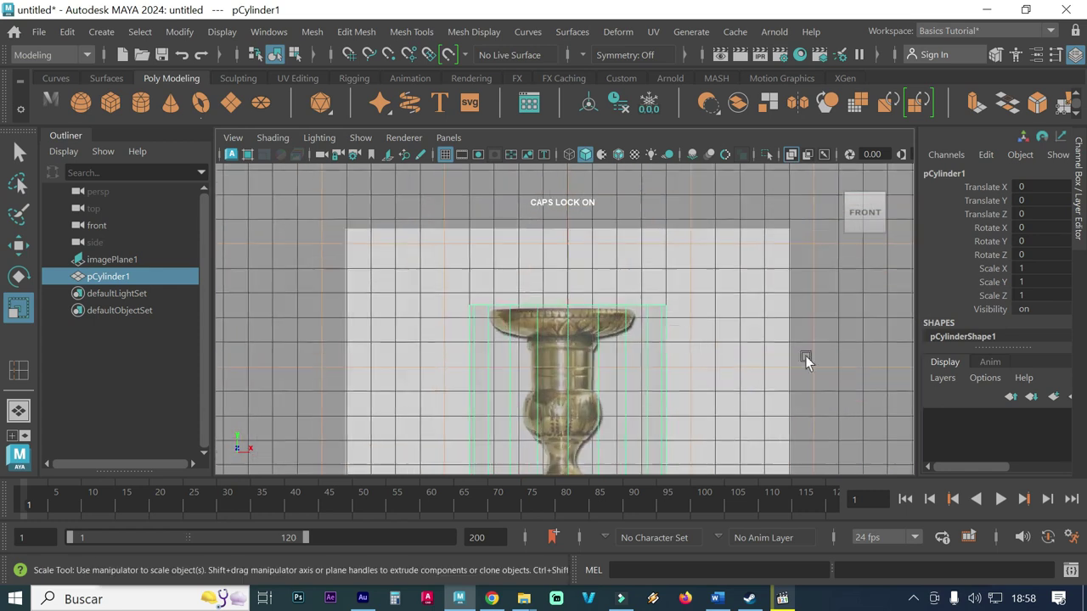
{"action": "scroll", "coordinate": [642, 315], "scroll_direction": "up", "scroll_amount": 2}
{"action": "middle_click_drag", "start_coordinate": [606, 377], "coordinate": [612, 259], "text": "alt"}
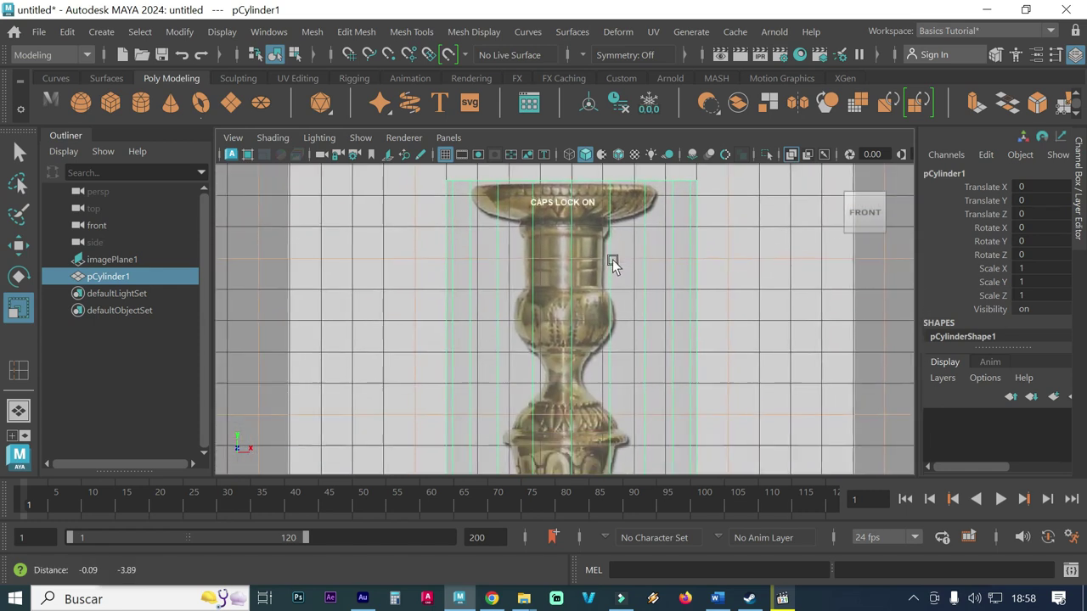
{"action": "scroll", "coordinate": [664, 313], "scroll_direction": "down", "scroll_amount": 1}
{"action": "scroll", "coordinate": [674, 353], "scroll_direction": "down", "scroll_amount": 2}
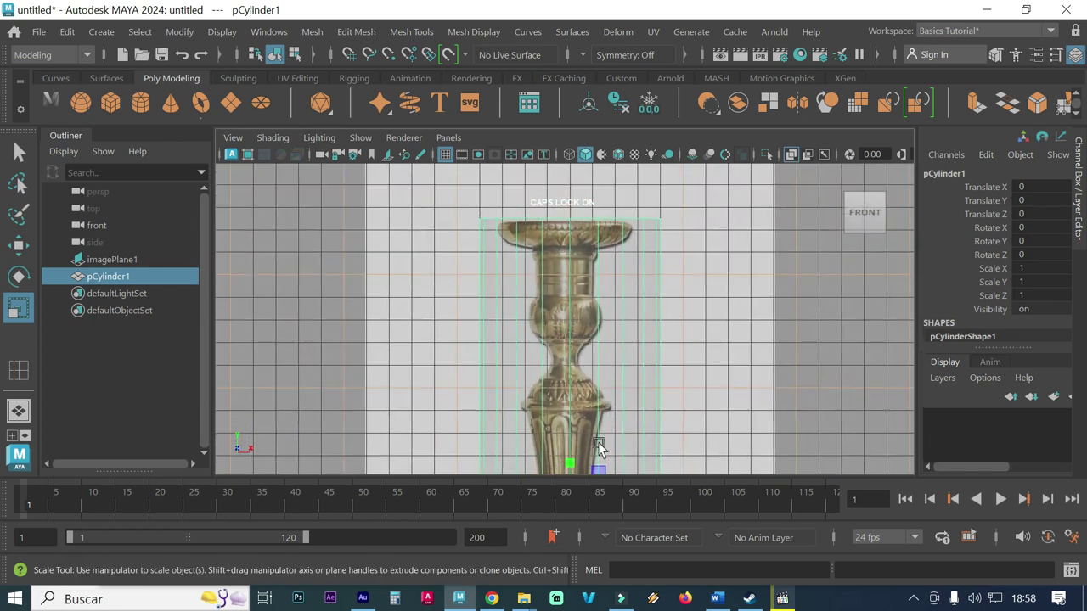
{"action": "middle_click_drag", "start_coordinate": [615, 395], "coordinate": [625, 340], "text": "alt"}
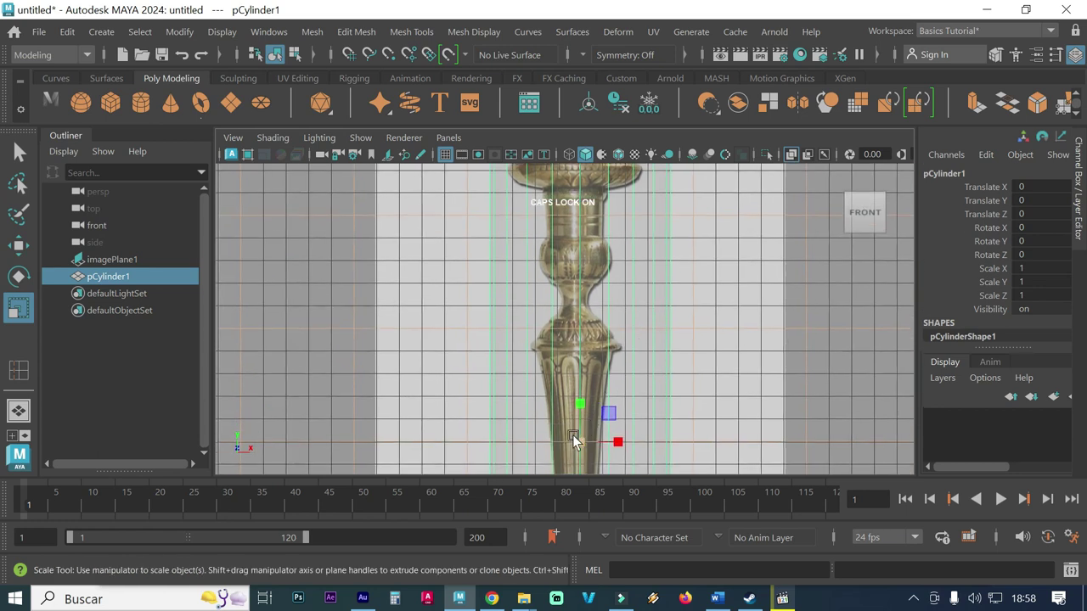
{"action": "mouse_move", "coordinate": [582, 441]}
{"action": "left_mouse_down"}
{"action": "mouse_move", "coordinate": [571, 453]}
{"action": "mouse_move", "coordinate": [580, 444]}
{"action": "left_mouse_up"}
{"action": "mouse_move", "coordinate": [608, 413]}
{"action": "middle_mouse_down", "text": "alt"}
{"action": "mouse_move", "coordinate": [630, 371]}
{"action": "mouse_move", "coordinate": [567, 324]}
{"action": "mouse_move", "coordinate": [604, 154]}
{"action": "middle_mouse_up", "text": "alt"}
{"action": "scroll", "coordinate": [630, 371], "scroll_direction": "up", "scroll_amount": 3}
{"action": "key", "text": "r"}
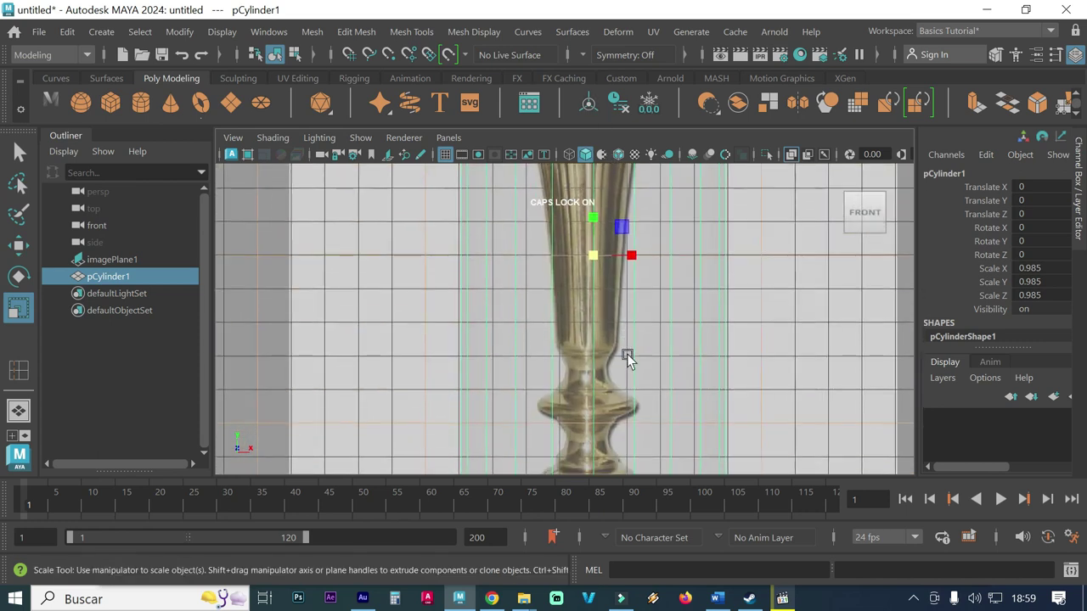
Step: Reframe the front view on the candlestick stem and open the viewport shading options
{"action": "mouse_move", "coordinate": [727, 352]}
{"action": "right_mouse_down", "text": "alt"}
{"action": "mouse_move", "coordinate": [619, 342]}
{"action": "mouse_move", "coordinate": [737, 343]}
{"action": "right_mouse_up", "text": "alt"}
{"action": "mouse_move", "coordinate": [737, 343]}
{"action": "middle_mouse_down", "text": "alt"}
{"action": "mouse_move", "coordinate": [708, 331]}
{"action": "mouse_move", "coordinate": [651, 363]}
{"action": "mouse_move", "coordinate": [626, 317]}
{"action": "middle_mouse_up", "text": "alt"}
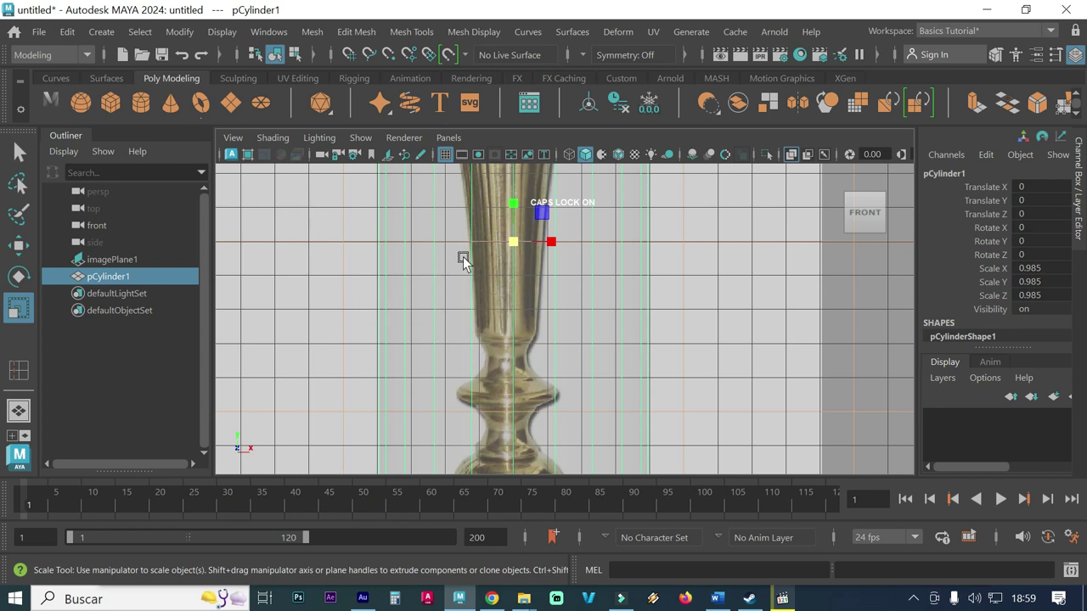
{"action": "left_click", "coordinate": [272, 140]}
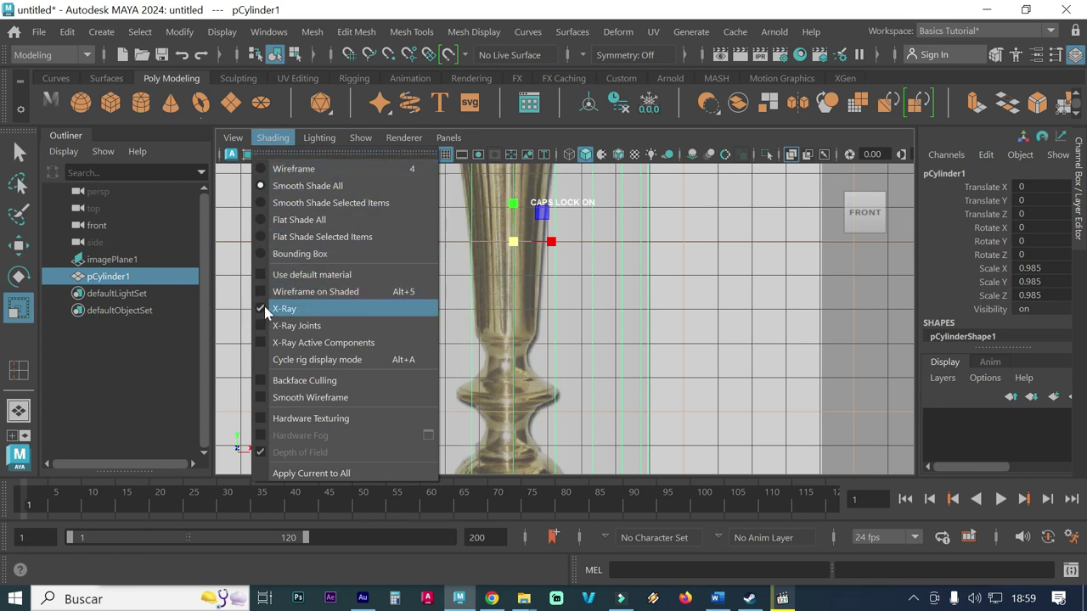
{"action": "left_click", "coordinate": [540, 303]}
{"action": "key", "text": "space"}
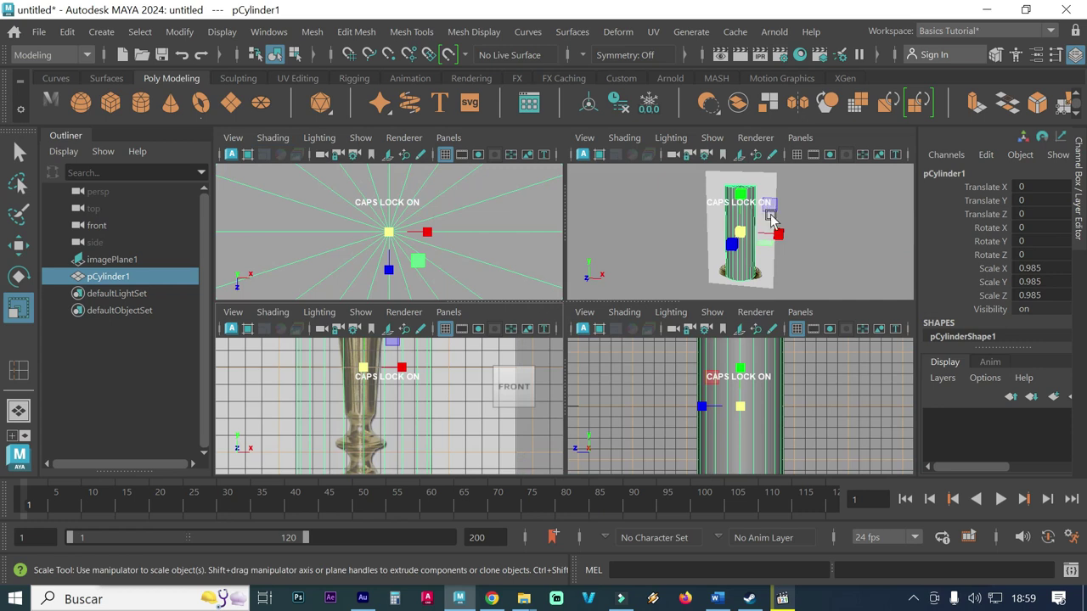
{"action": "key", "text": "space"}
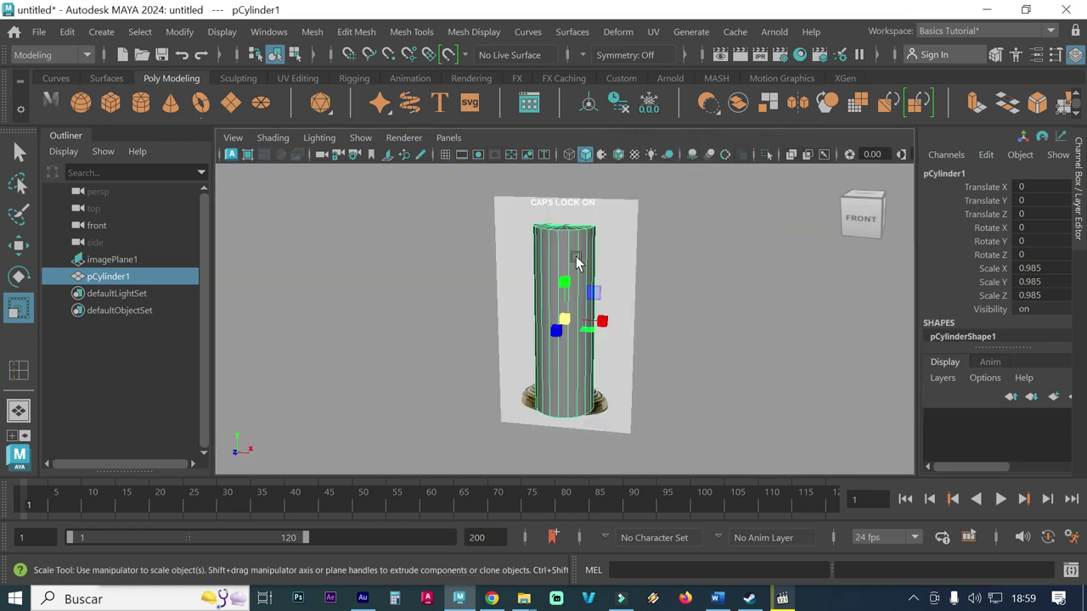
{"action": "left_click", "coordinate": [270, 137]}
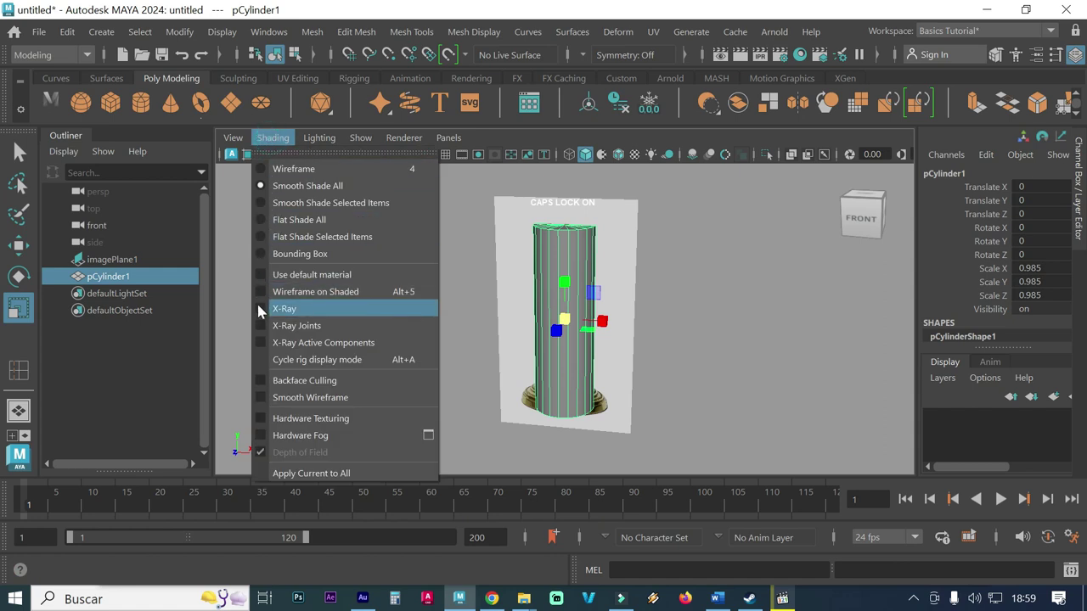
{"action": "left_click", "coordinate": [258, 306]}
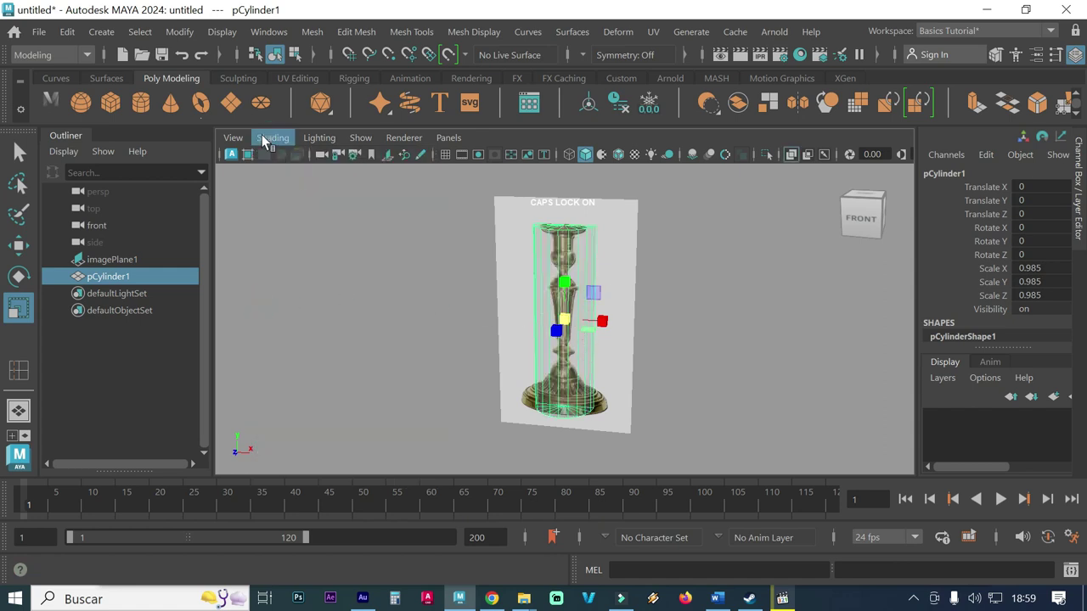
{"action": "left_click", "coordinate": [262, 137]}
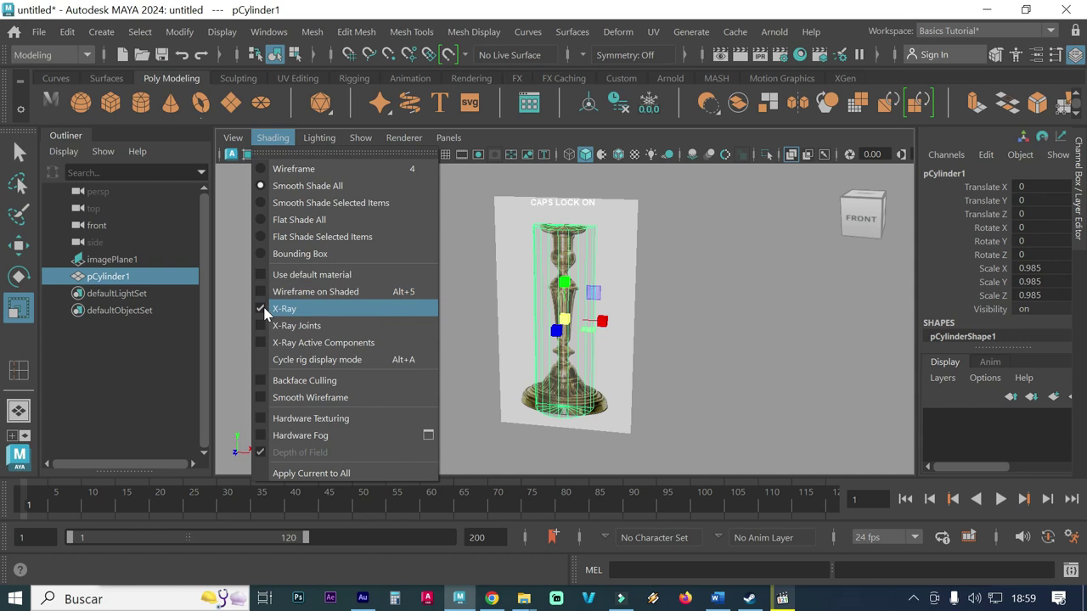
{"action": "left_click", "coordinate": [268, 308]}
{"action": "key", "text": "space"}
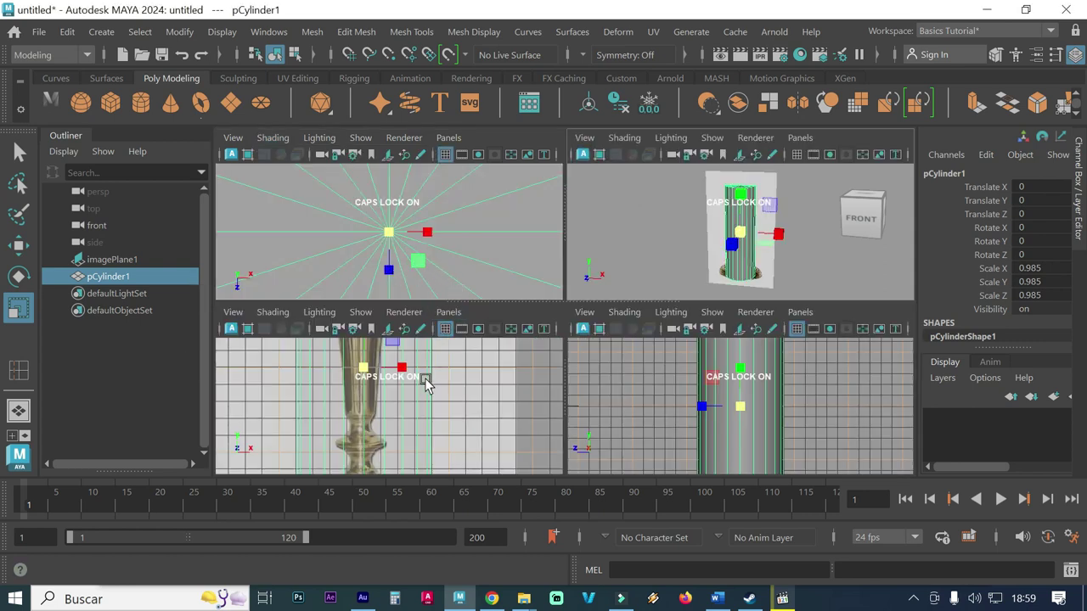
{"action": "key", "text": "space"}
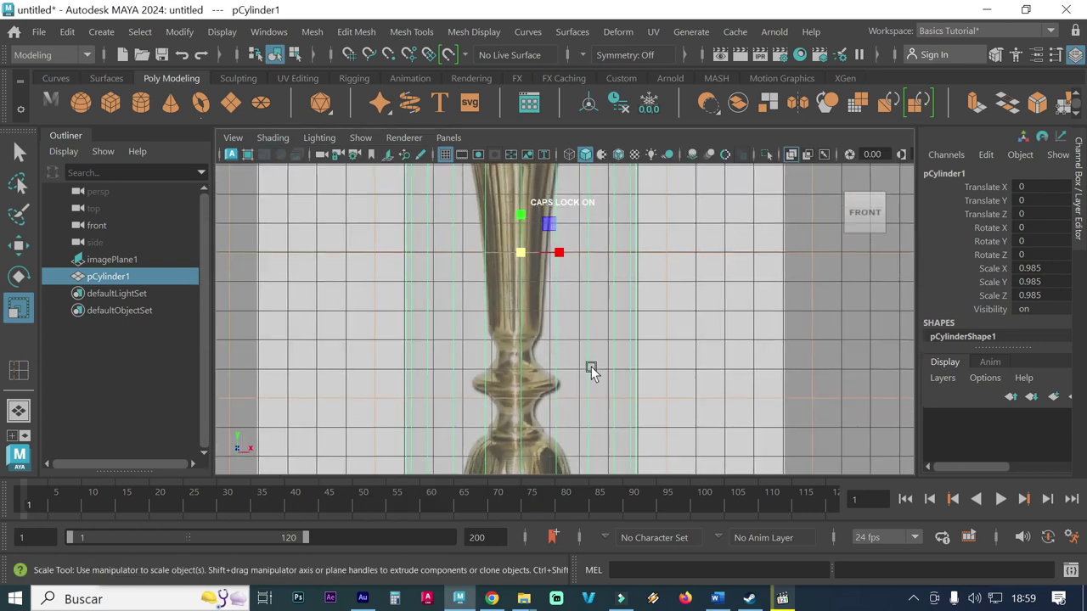
{"action": "scroll", "coordinate": [589, 368], "scroll_direction": "down", "scroll_amount": 2}
{"action": "middle_click_drag", "start_coordinate": [635, 371], "coordinate": [630, 276], "text": "alt"}
{"action": "scroll", "coordinate": [597, 319], "scroll_direction": "down", "scroll_amount": 1}
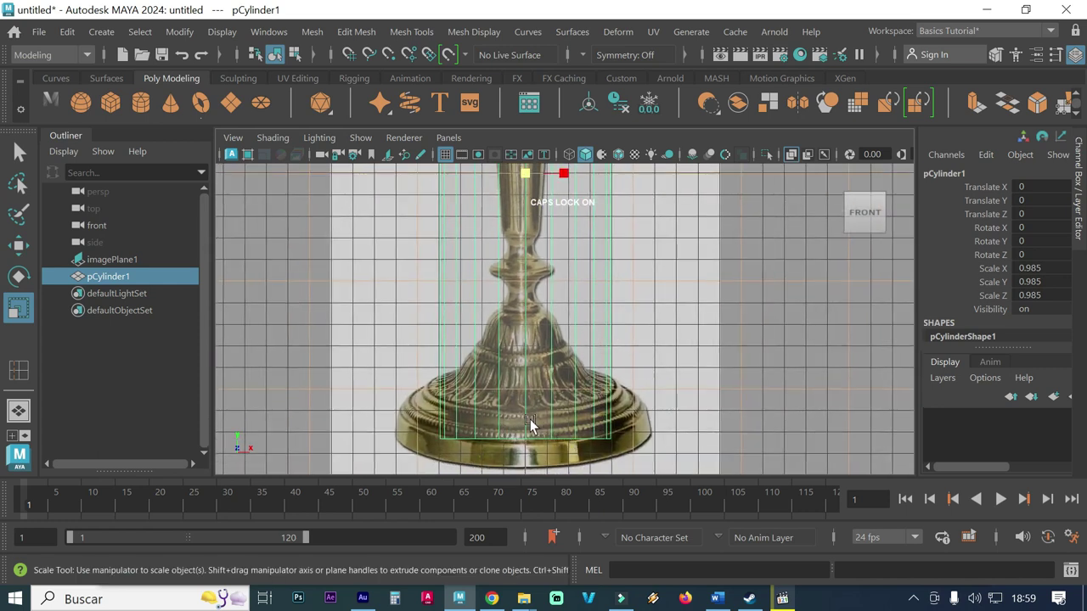
{"action": "scroll", "coordinate": [535, 412], "scroll_direction": "up", "scroll_amount": 3}
{"action": "middle_click_drag", "start_coordinate": [541, 403], "coordinate": [587, 285], "text": "alt"}
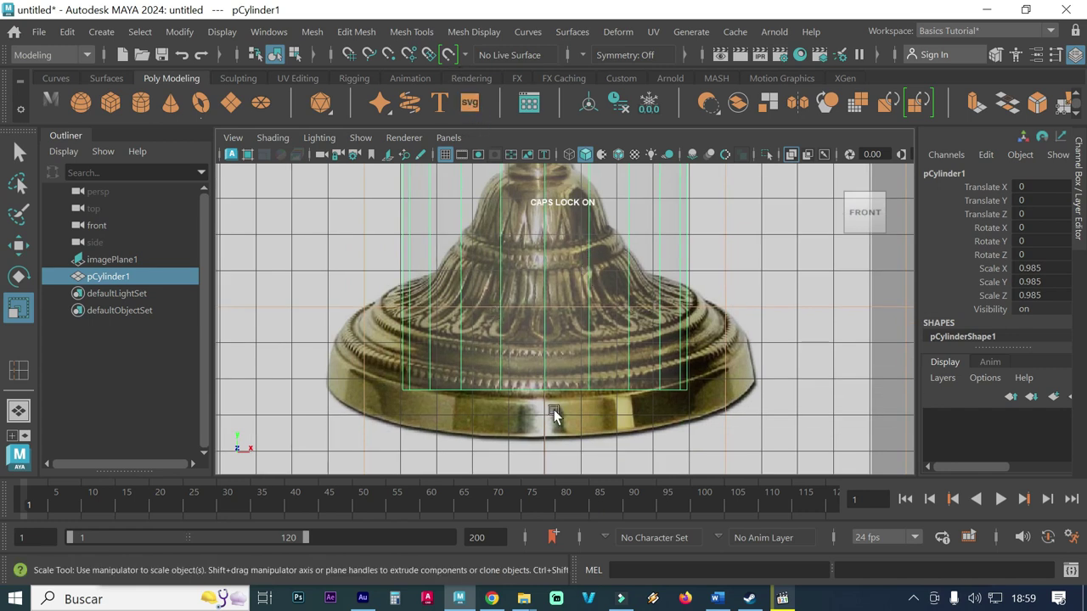
{"action": "scroll", "coordinate": [518, 382], "scroll_direction": "down", "scroll_amount": 3}
{"action": "scroll", "coordinate": [518, 364], "scroll_direction": "down", "scroll_amount": 2}
{"action": "key", "text": "space"}
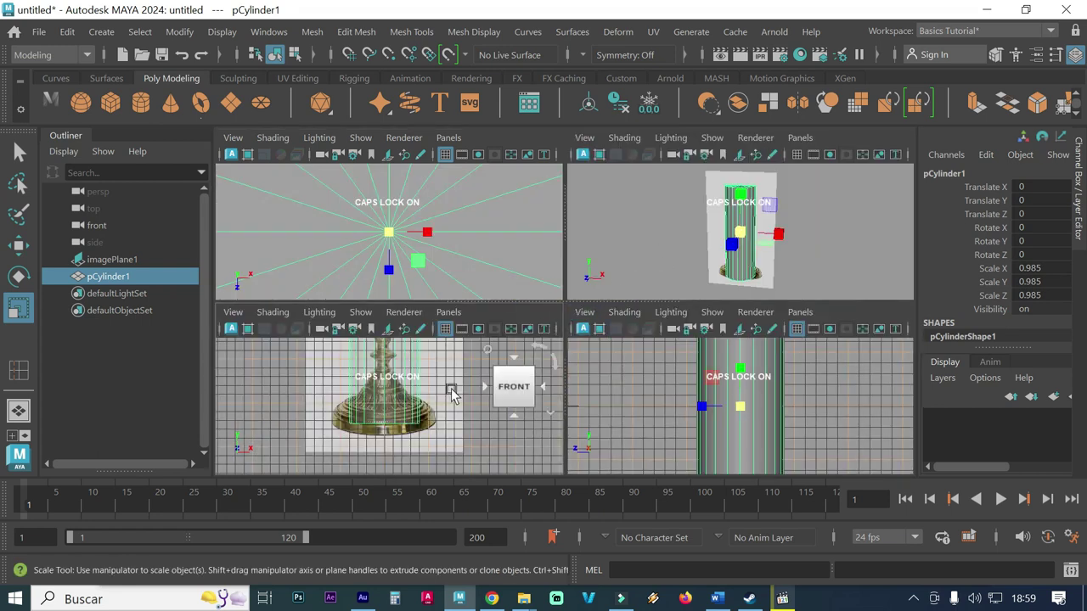
{"action": "key", "text": "space"}
{"action": "mouse_move", "coordinate": [573, 240]}
{"action": "middle_mouse_down", "text": "alt"}
{"action": "mouse_move", "coordinate": [563, 303]}
{"action": "mouse_move", "coordinate": [548, 256]}
{"action": "middle_mouse_up", "text": "alt"}
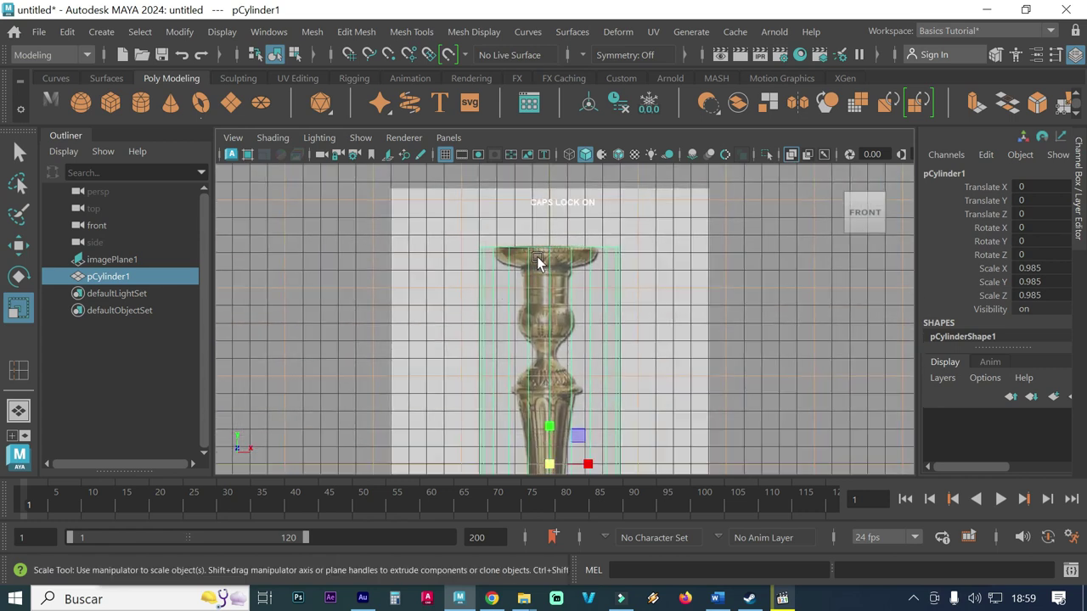
{"action": "scroll", "coordinate": [544, 250], "scroll_direction": "up", "scroll_amount": 1}
{"action": "scroll", "coordinate": [525, 238], "scroll_direction": "up", "scroll_amount": 2}
{"action": "scroll", "coordinate": [510, 234], "scroll_direction": "up", "scroll_amount": 1}
{"action": "scroll", "coordinate": [526, 230], "scroll_direction": "up", "scroll_amount": 1}
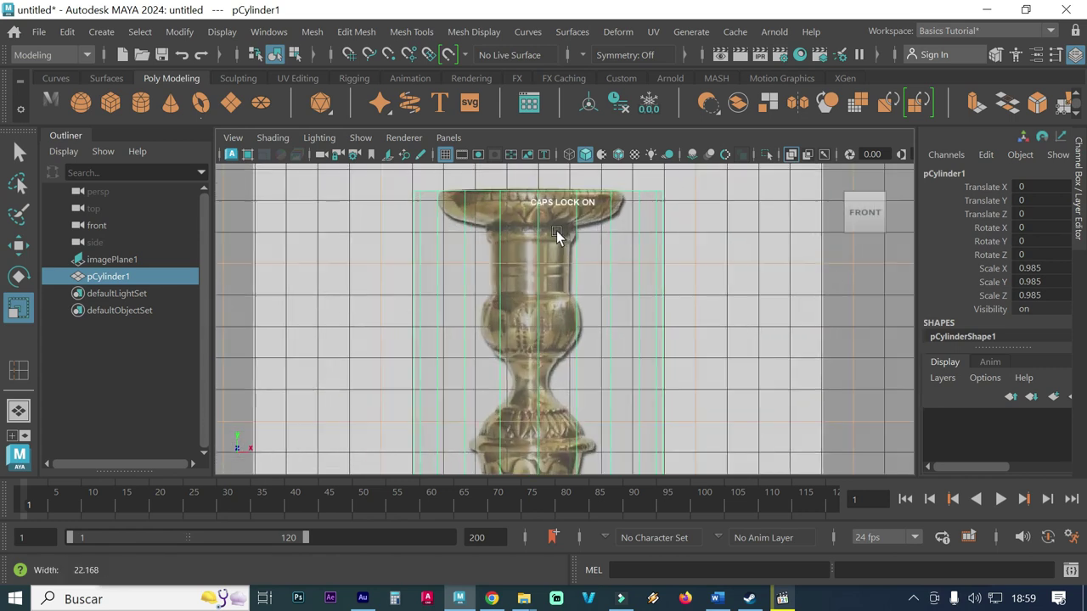
{"action": "scroll", "coordinate": [548, 233], "scroll_direction": "up", "scroll_amount": 1}
{"action": "scroll", "coordinate": [510, 239], "scroll_direction": "up", "scroll_amount": 1}
{"action": "scroll", "coordinate": [510, 263], "scroll_direction": "up", "scroll_amount": 2}
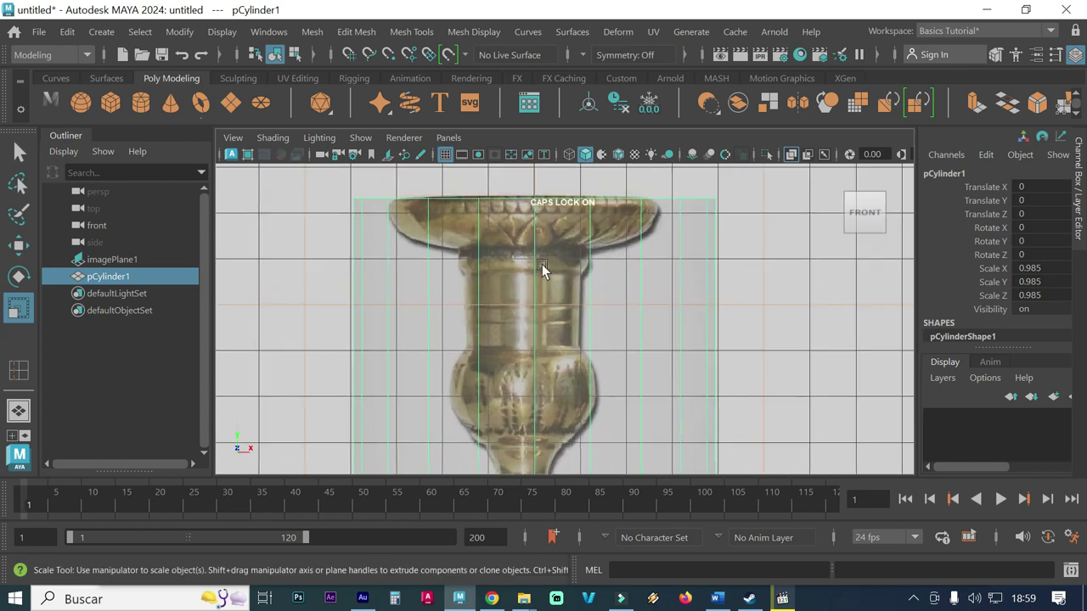
{"action": "scroll", "coordinate": [489, 250], "scroll_direction": "up", "scroll_amount": 1}
{"action": "middle_click_drag", "start_coordinate": [372, 225], "coordinate": [374, 251], "text": "alt"}
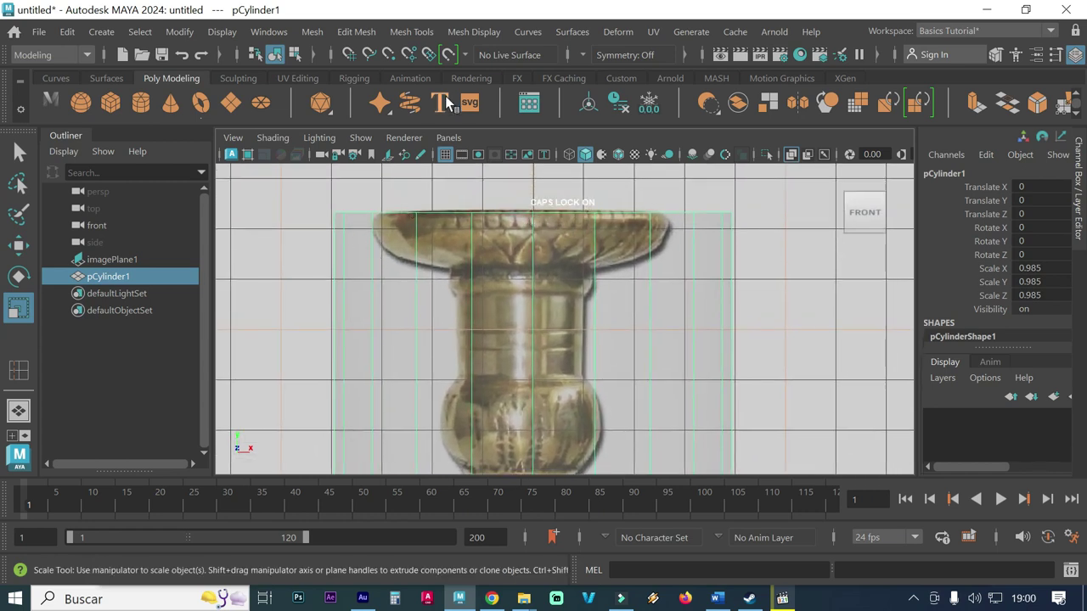
Step: Start Insert Edge Loop and add loops near the top, under the cup rim, and down the neck
{"action": "left_click", "coordinate": [465, 30]}
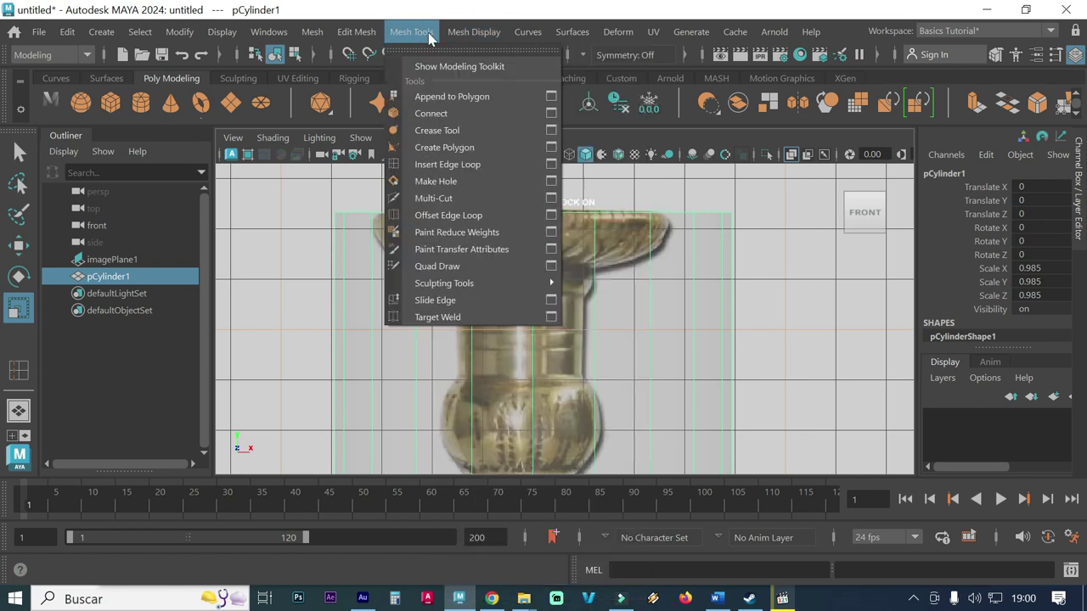
{"action": "left_click", "coordinate": [448, 165]}
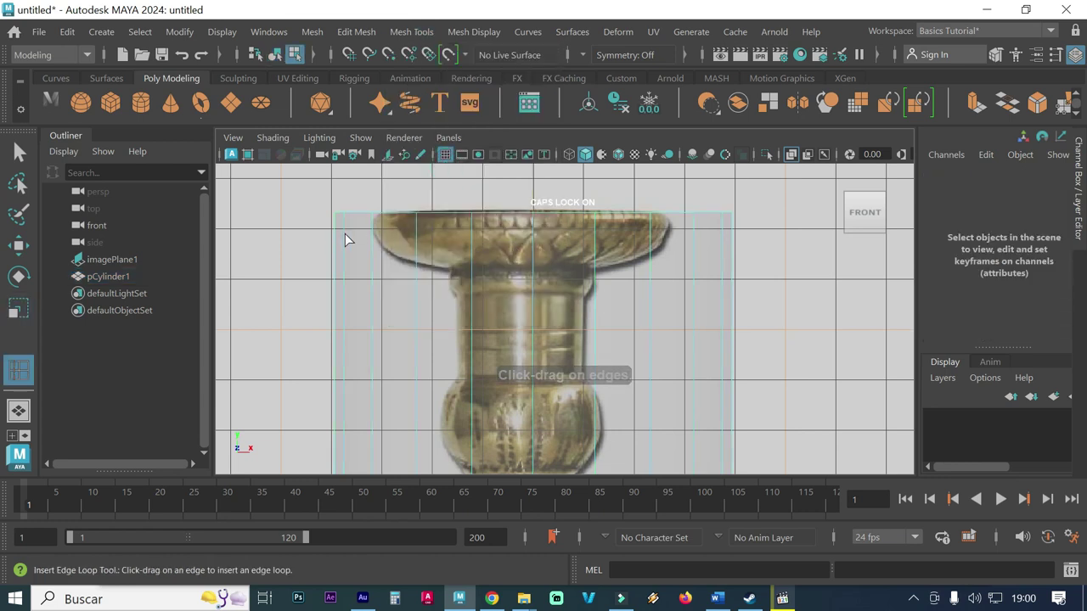
{"action": "scroll", "coordinate": [408, 236], "scroll_direction": "up", "scroll_amount": 2}
{"action": "mouse_move", "coordinate": [473, 238]}
{"action": "middle_mouse_down", "text": "alt"}
{"action": "mouse_move", "coordinate": [407, 240]}
{"action": "mouse_move", "coordinate": [480, 238]}
{"action": "middle_mouse_up", "text": "alt"}
{"action": "scroll", "coordinate": [451, 234], "scroll_direction": "up", "scroll_amount": 1}
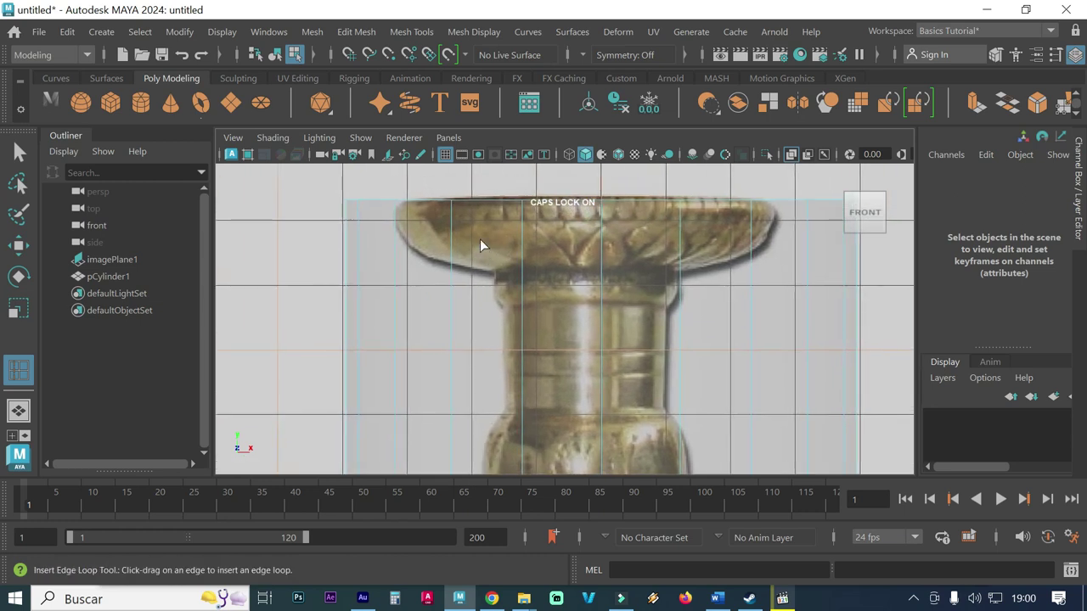
{"action": "left_click", "coordinate": [375, 214]}
{"action": "left_click", "coordinate": [380, 247]}
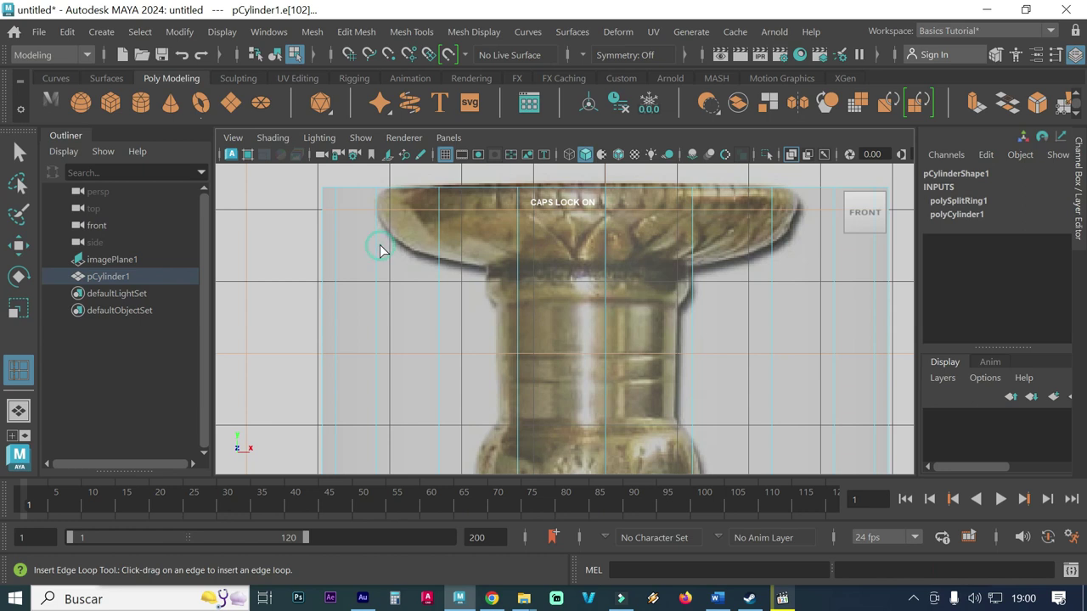
{"action": "left_click", "coordinate": [378, 250]}
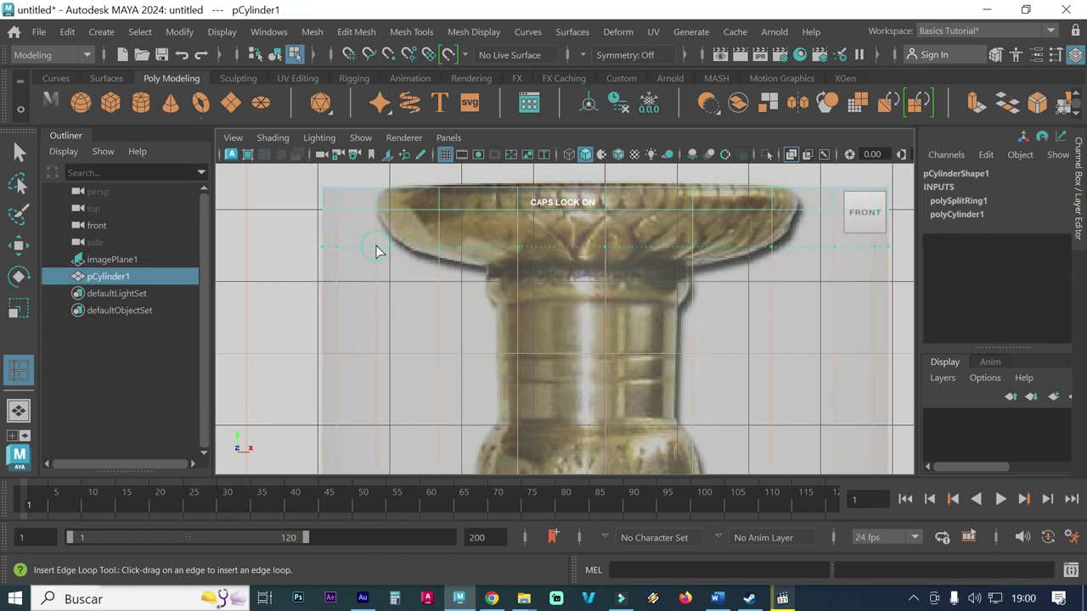
{"action": "left_click", "coordinate": [377, 251]}
{"action": "left_click", "coordinate": [439, 264]}
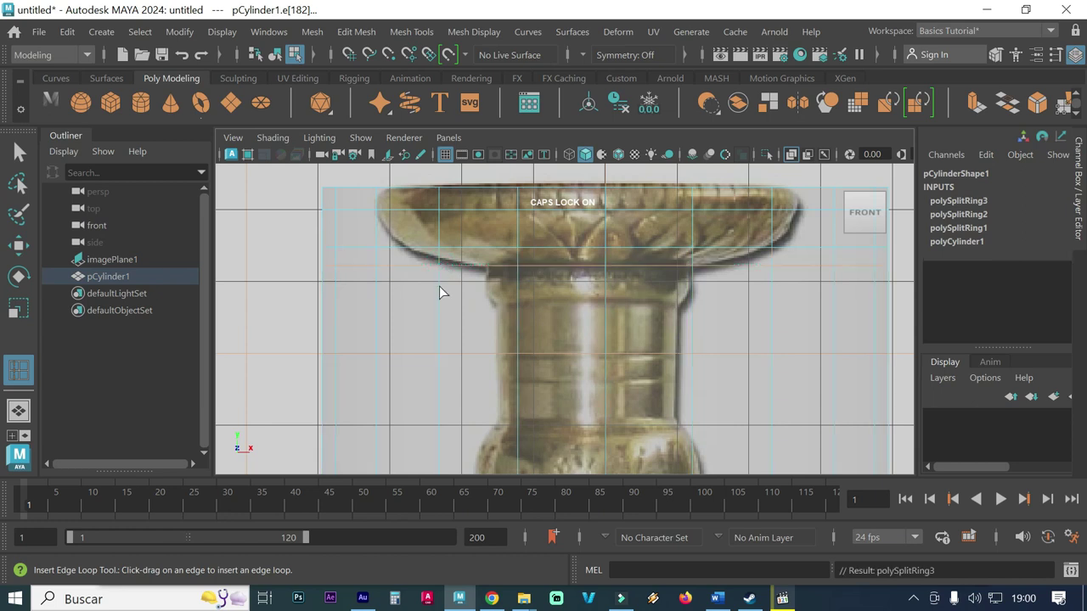
{"action": "left_click", "coordinate": [438, 298]}
{"action": "left_click", "coordinate": [437, 306]}
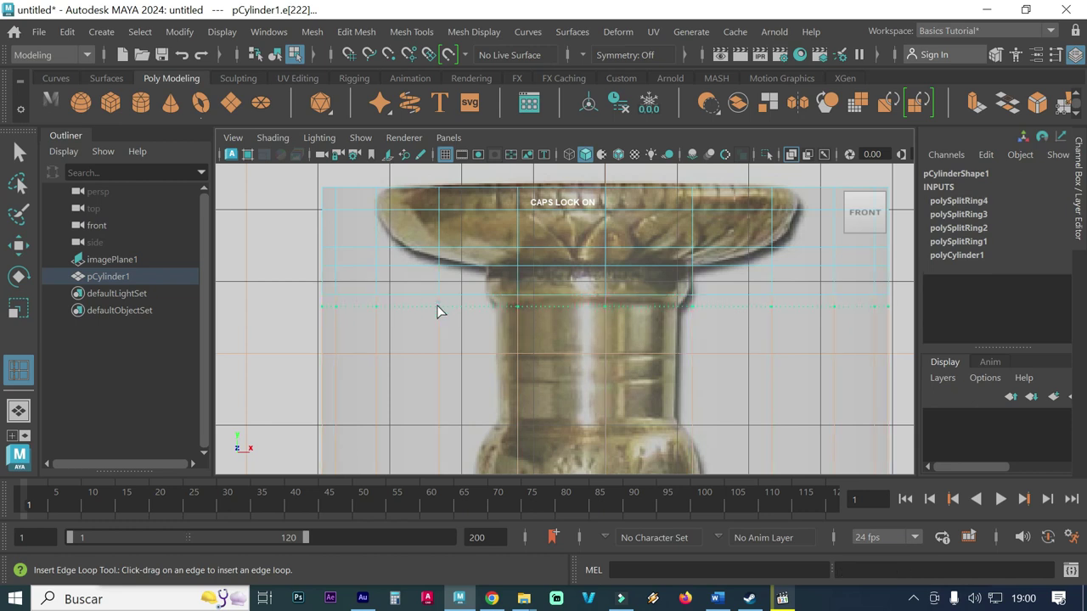
Step: Add edge loops across the vase bulge, its base, and the lower decorated section
{"action": "middle_click_drag", "start_coordinate": [450, 340], "coordinate": [470, 250], "text": "alt"}
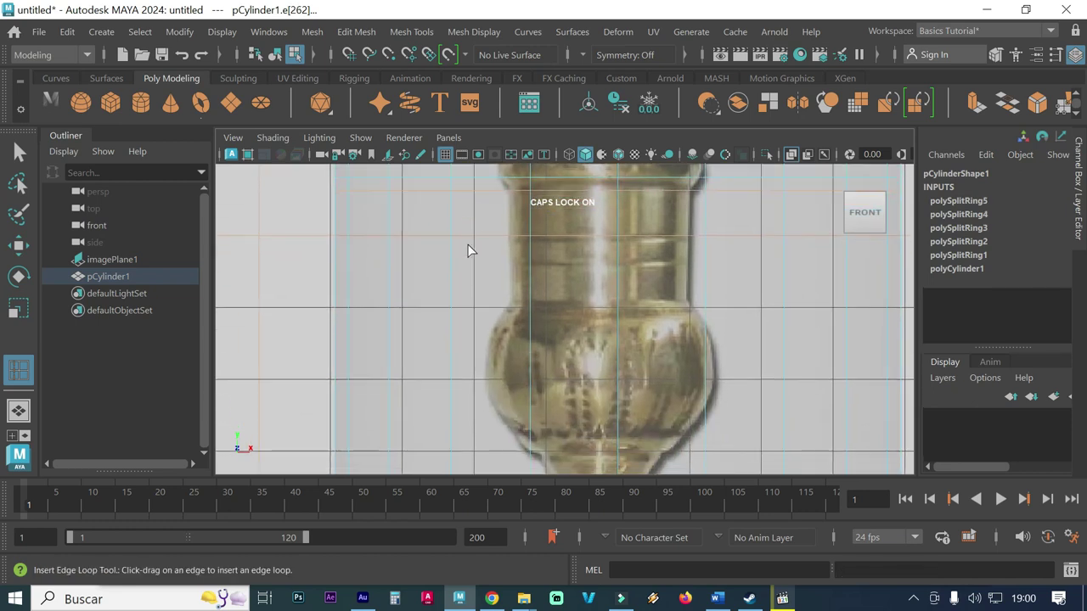
{"action": "left_click", "coordinate": [451, 301]}
{"action": "middle_click_drag", "start_coordinate": [452, 321], "coordinate": [457, 288], "text": "alt"}
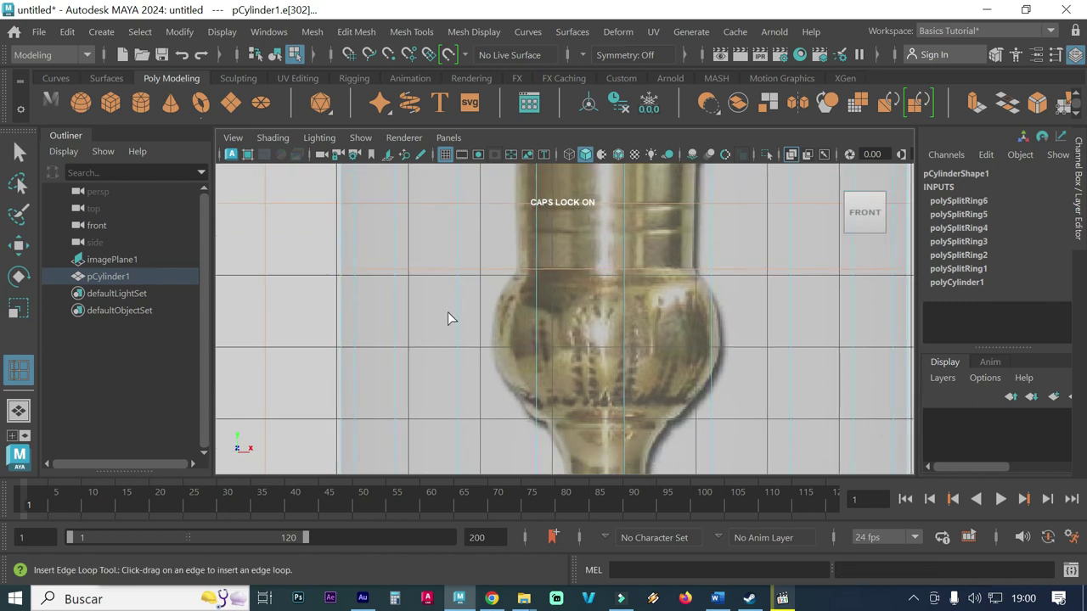
{"action": "left_click_drag", "start_coordinate": [457, 328], "coordinate": [458, 345]}
{"action": "middle_click_drag", "start_coordinate": [457, 344], "coordinate": [467, 276], "text": "alt"}
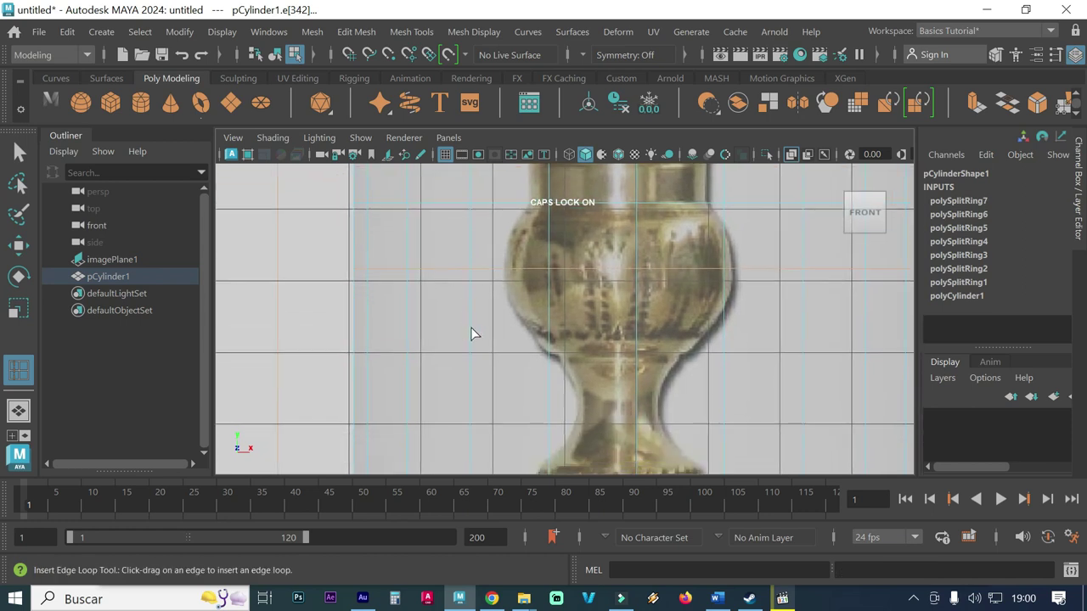
{"action": "left_click_drag", "start_coordinate": [474, 333], "coordinate": [474, 334]}
{"action": "left_click_drag", "start_coordinate": [470, 351], "coordinate": [470, 350]}
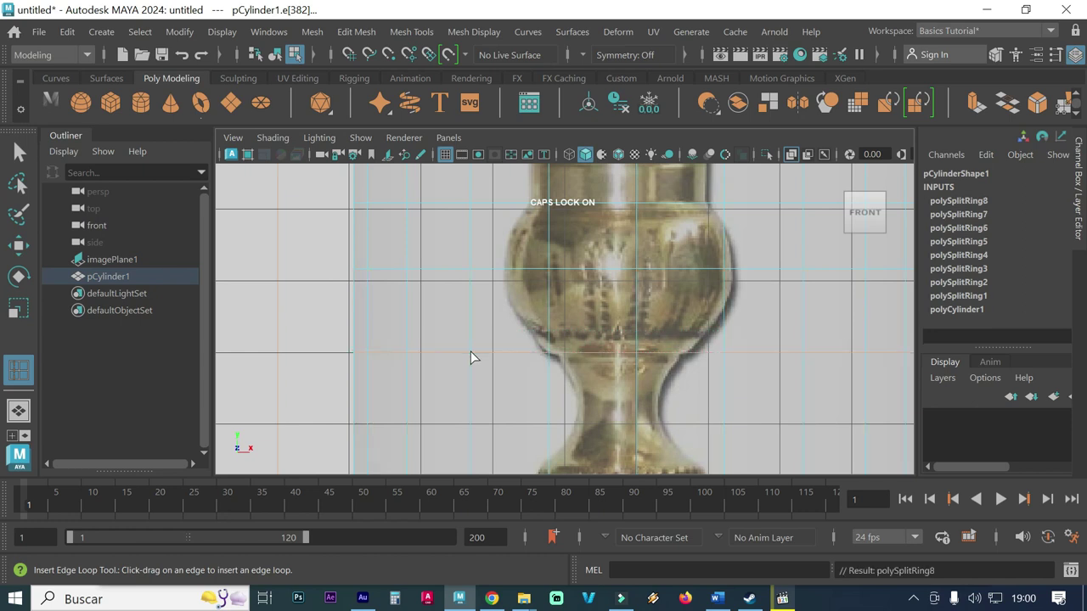
{"action": "middle_click_drag", "start_coordinate": [517, 313], "coordinate": [500, 274], "text": "alt"}
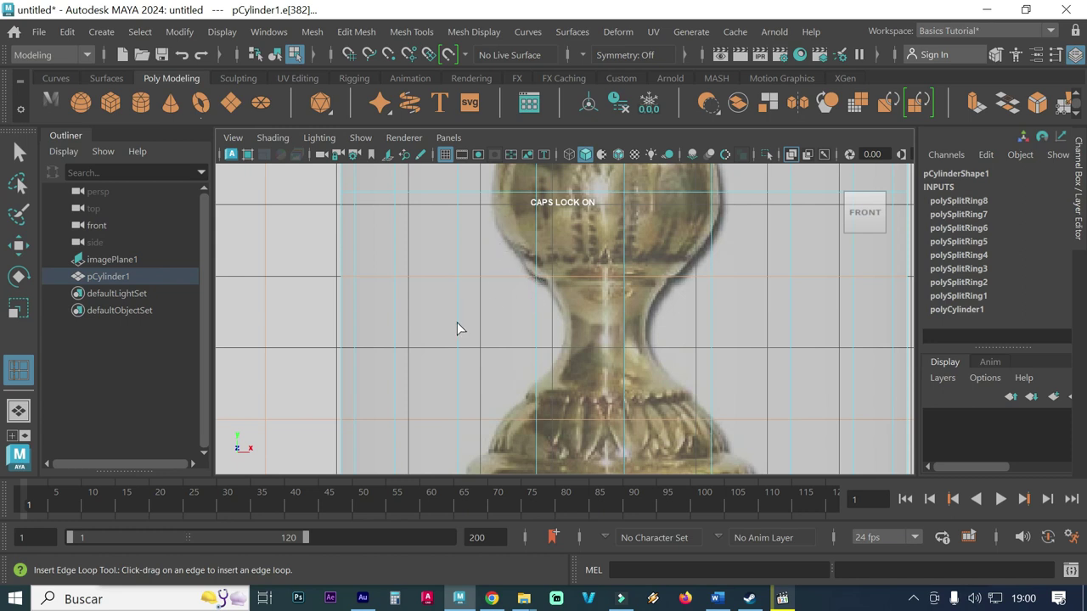
{"action": "left_click_drag", "start_coordinate": [458, 329], "coordinate": [456, 330]}
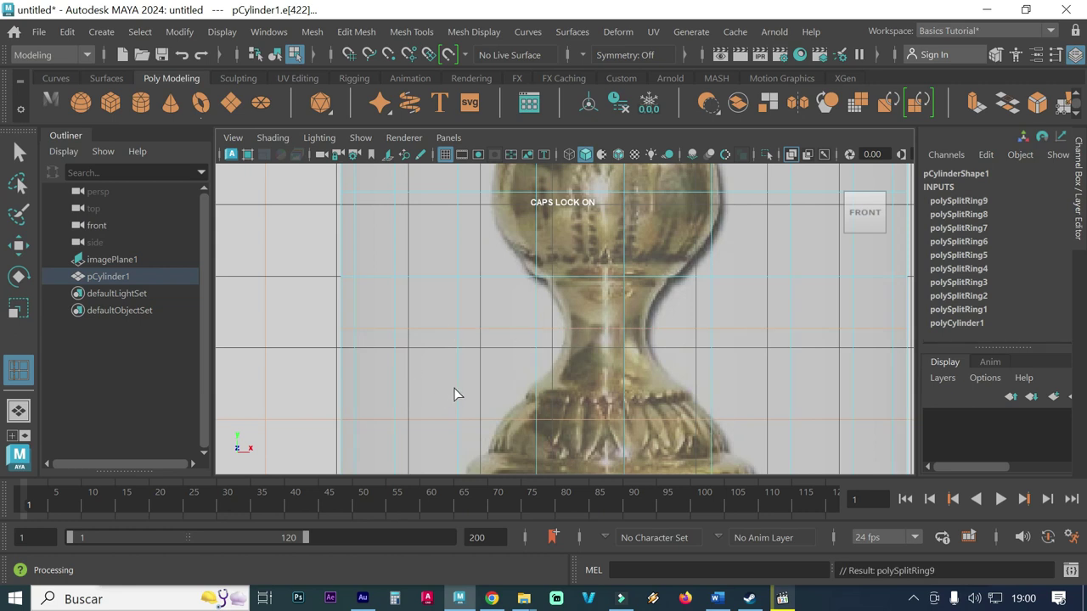
{"action": "left_click_drag", "start_coordinate": [457, 391], "coordinate": [453, 387]}
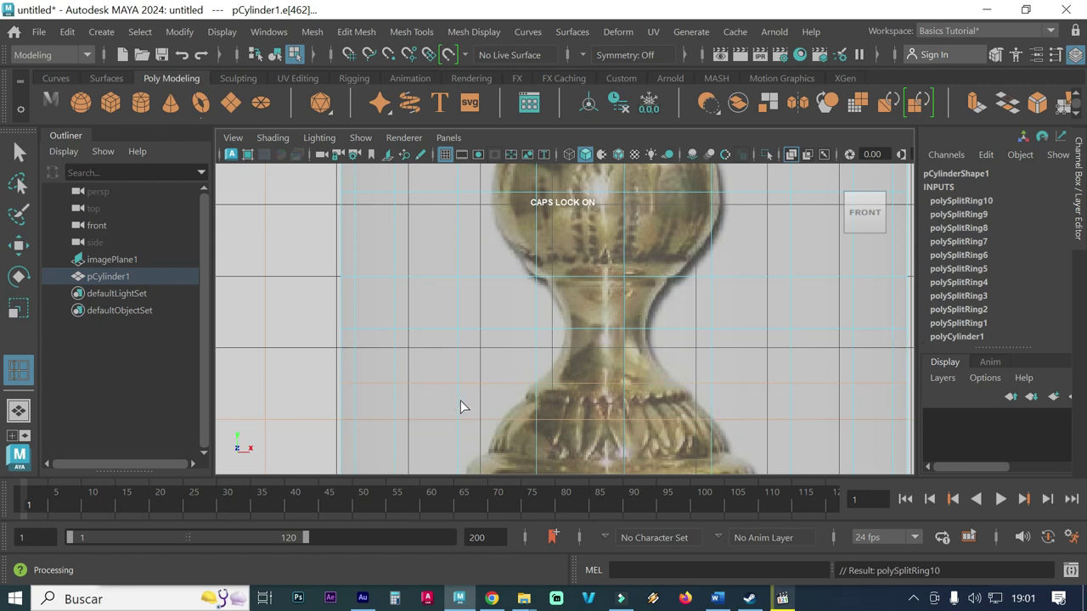
{"action": "key", "text": "F8"}
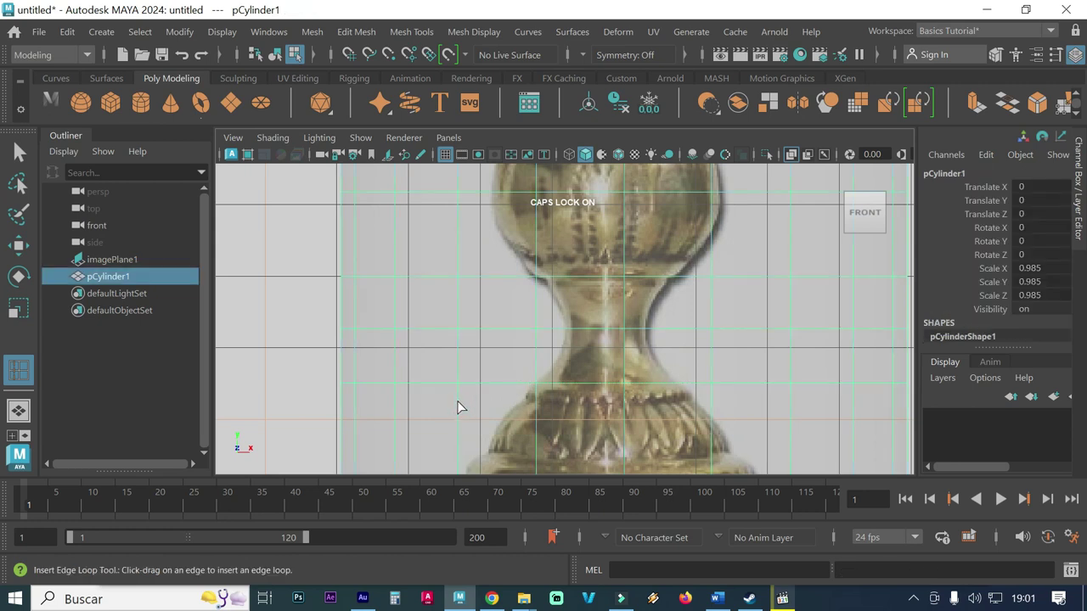
Step: Add edge loops below the knob and along the leafy bowl's rim and widest edge
{"action": "key", "text": "F8"}
{"action": "left_click_drag", "start_coordinate": [457, 407], "coordinate": [453, 393]}
{"action": "middle_click_drag", "start_coordinate": [454, 393], "coordinate": [456, 359], "text": "alt"}
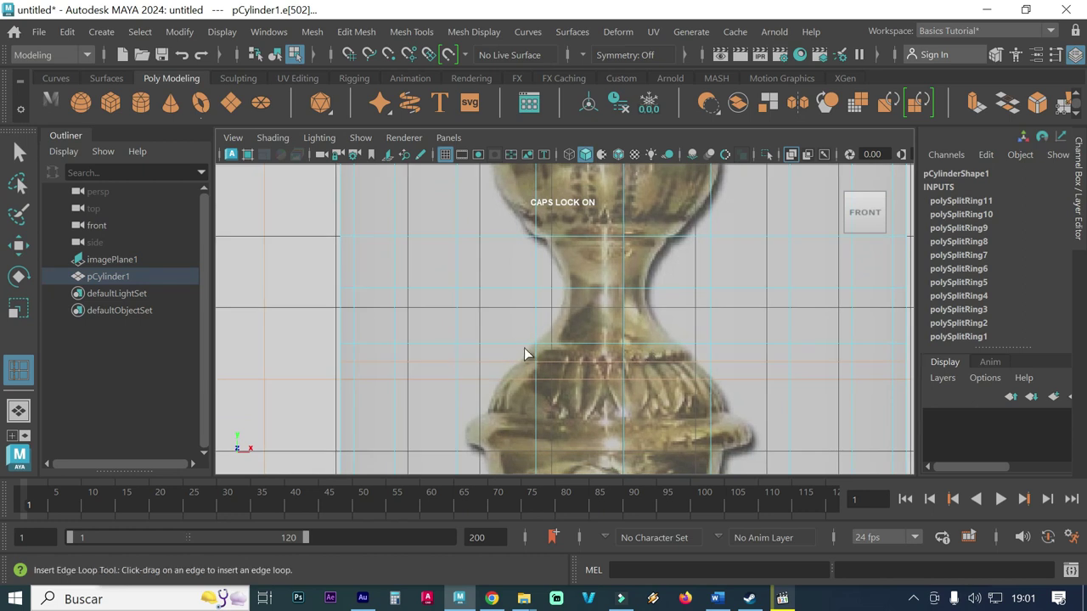
{"action": "middle_click_drag", "start_coordinate": [450, 389], "coordinate": [502, 412], "text": "alt"}
{"action": "scroll", "coordinate": [406, 316], "scroll_direction": "up", "scroll_amount": 2}
{"action": "scroll", "coordinate": [530, 317], "scroll_direction": "up", "scroll_amount": 2}
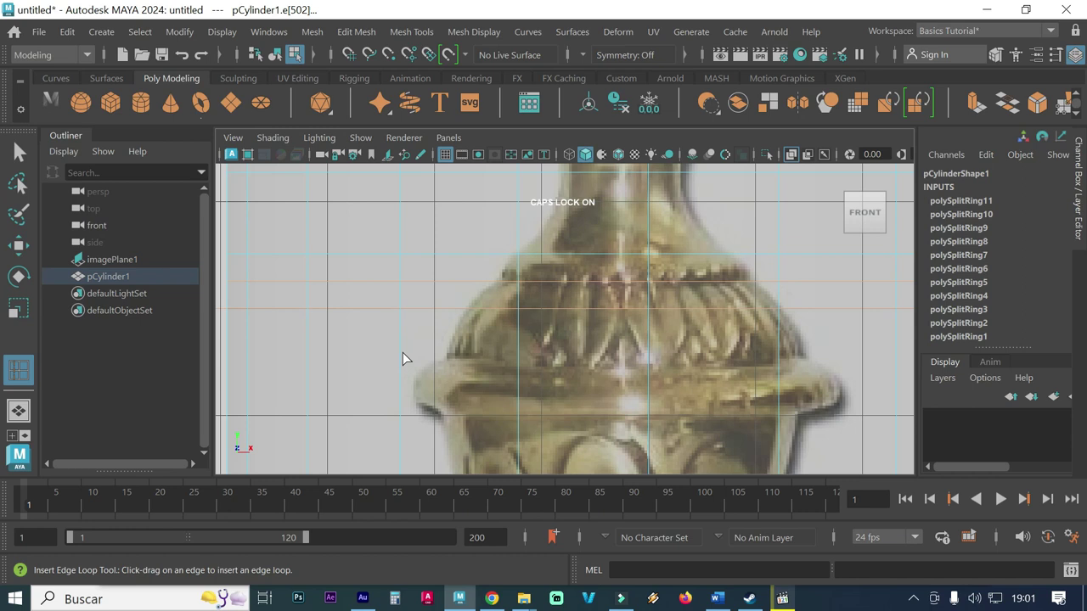
{"action": "left_click_drag", "start_coordinate": [403, 357], "coordinate": [401, 380]}
{"action": "left_click_drag", "start_coordinate": [396, 371], "coordinate": [397, 371]}
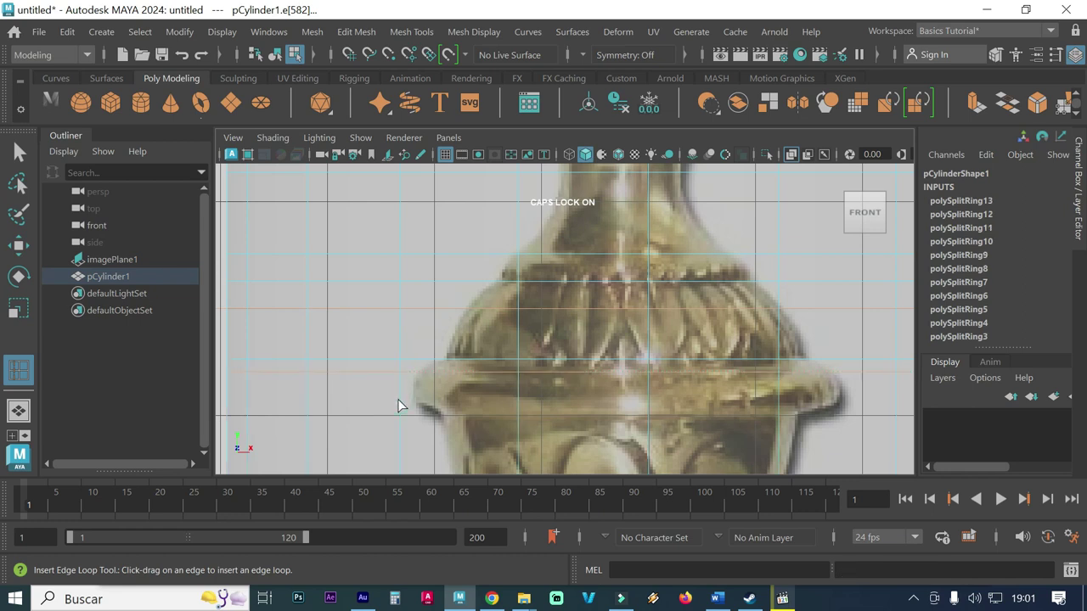
{"action": "left_click", "coordinate": [399, 404]}
{"action": "left_click_drag", "start_coordinate": [399, 404], "coordinate": [400, 421]}
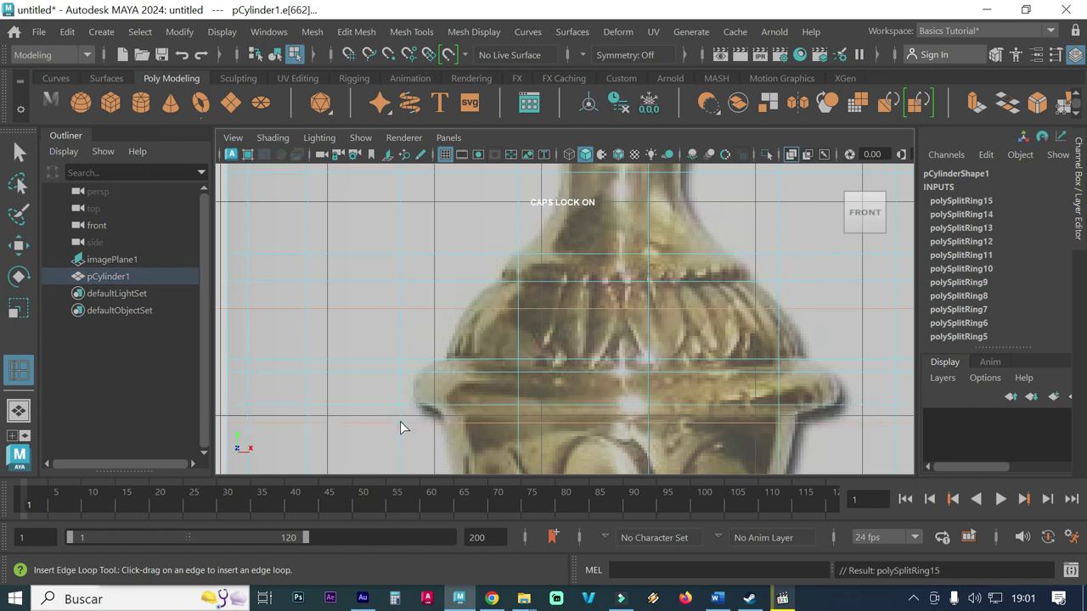
Step: Add an edge loop on the fluted tapering section below the bowl
{"action": "middle_click_drag", "start_coordinate": [498, 414], "coordinate": [505, 198], "text": "alt"}
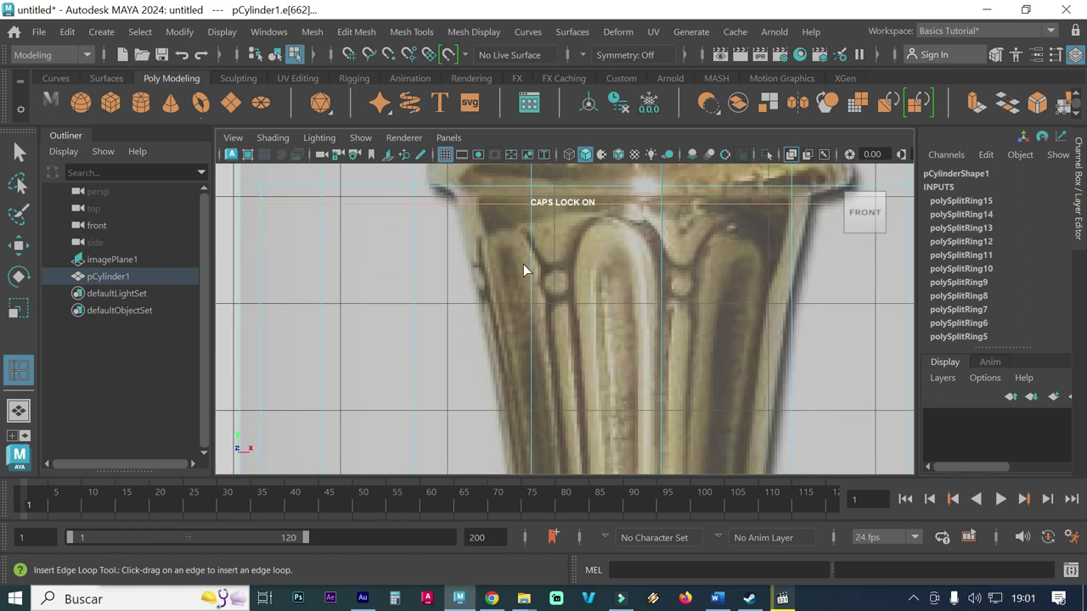
{"action": "right_click_drag", "start_coordinate": [475, 362], "coordinate": [425, 354], "text": "alt"}
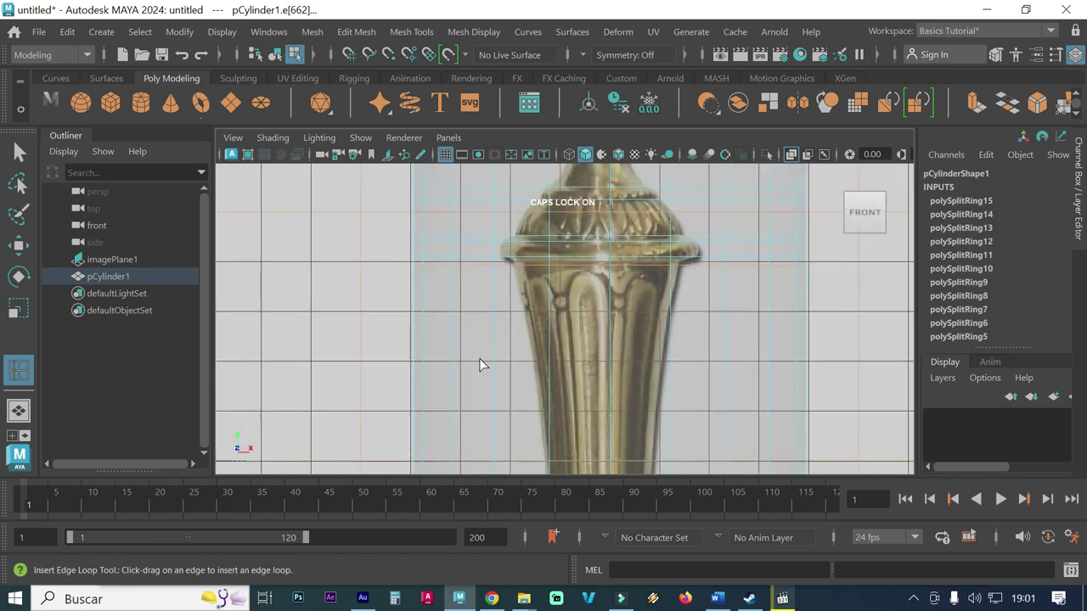
{"action": "left_click_drag", "start_coordinate": [494, 388], "coordinate": [492, 396]}
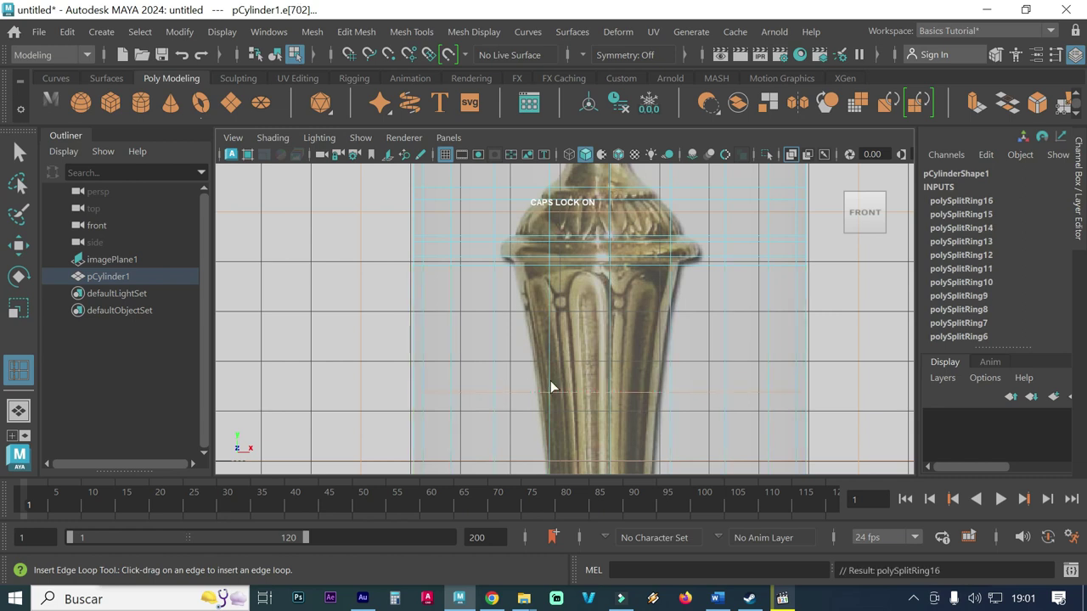
{"action": "middle_click_drag", "start_coordinate": [554, 397], "coordinate": [559, 251], "text": "alt"}
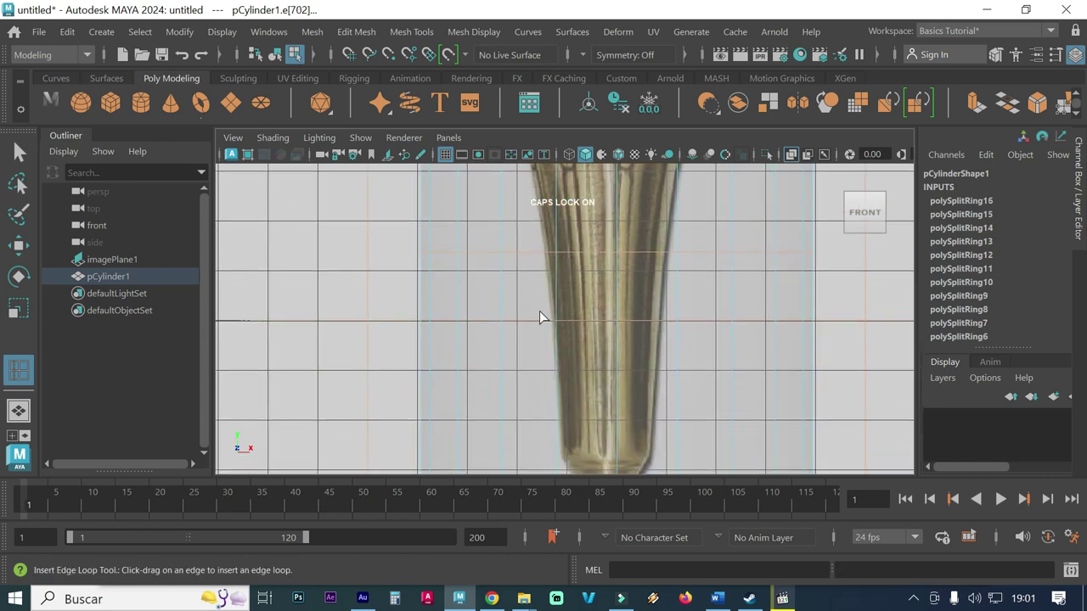
Step: Add edge loops on the lower stem and where the stem narrows
{"action": "left_click_drag", "start_coordinate": [503, 357], "coordinate": [501, 363]}
{"action": "left_click", "coordinate": [501, 367]}
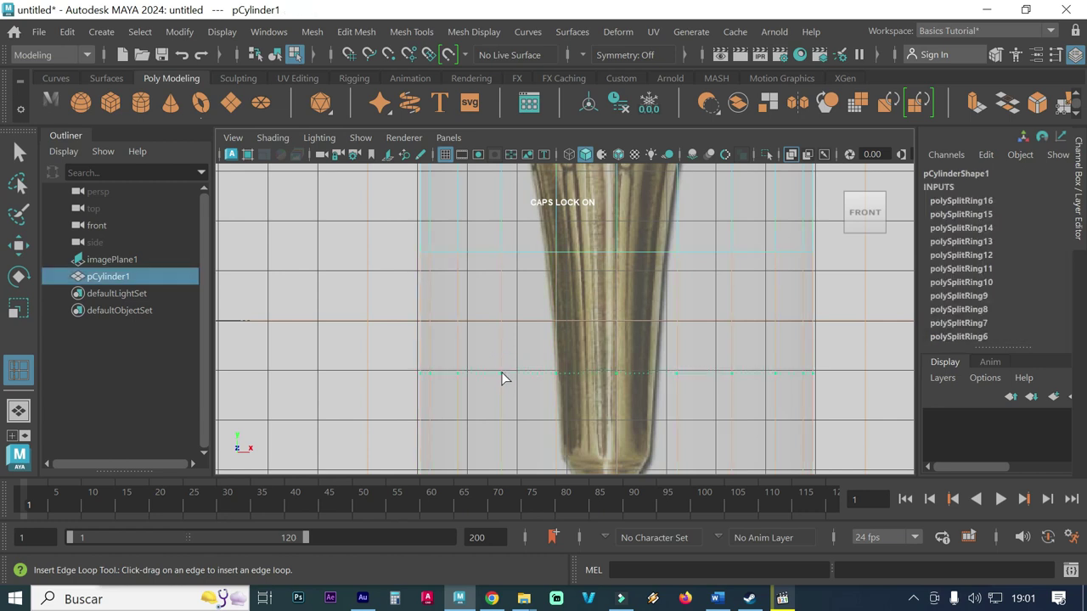
{"action": "middle_click_drag", "start_coordinate": [505, 406], "coordinate": [510, 323], "text": "alt"}
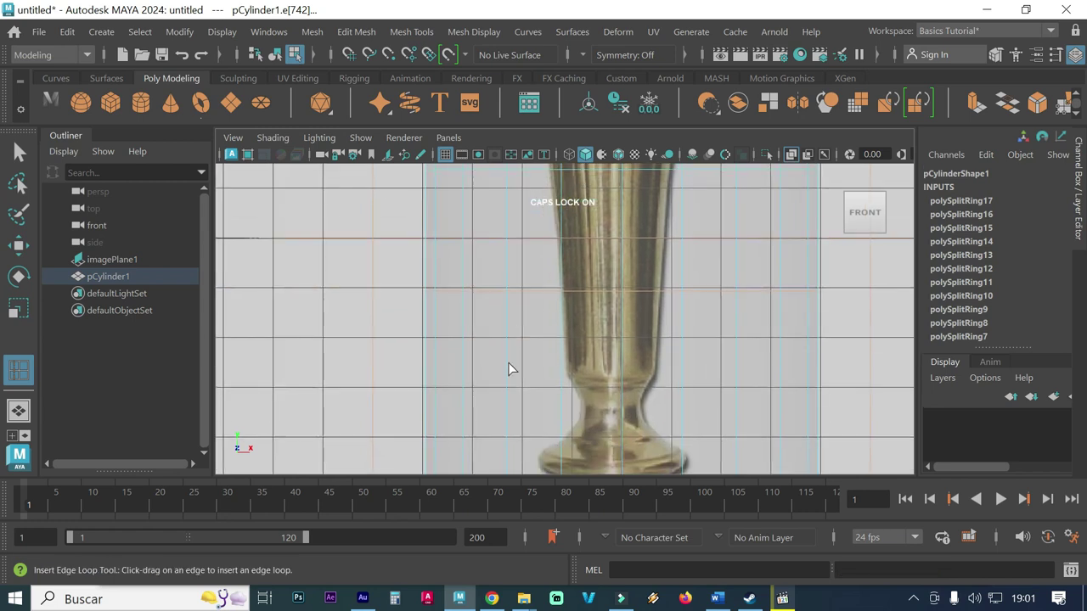
{"action": "left_click_drag", "start_coordinate": [507, 371], "coordinate": [506, 376]}
{"action": "scroll", "coordinate": [630, 381], "scroll_direction": "up", "scroll_amount": 2}
{"action": "scroll", "coordinate": [640, 376], "scroll_direction": "up", "scroll_amount": 2}
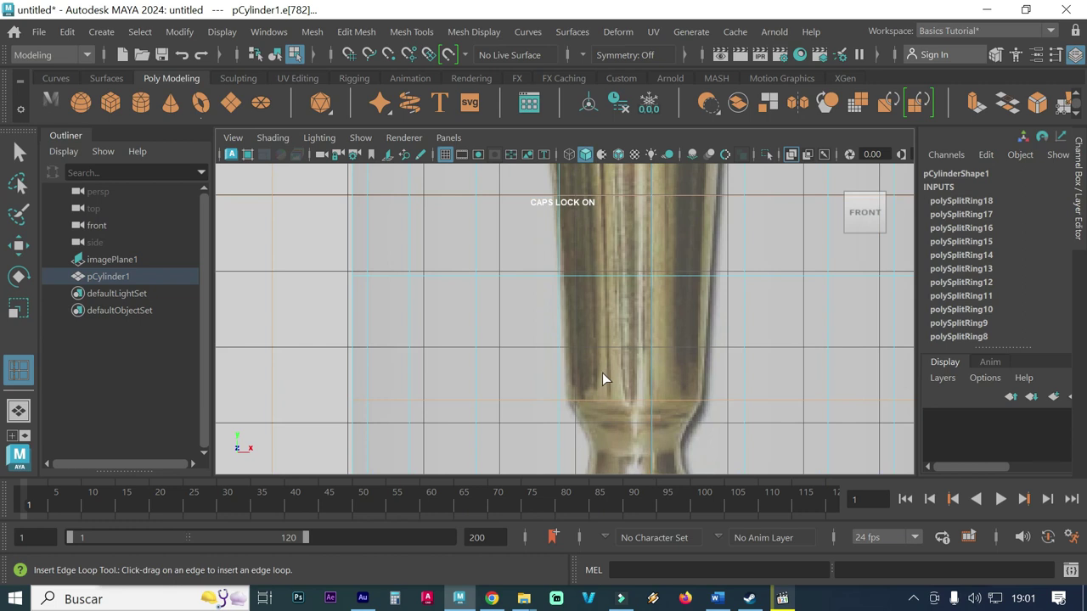
{"action": "scroll", "coordinate": [566, 332], "scroll_direction": "up", "scroll_amount": 2}
{"action": "scroll", "coordinate": [729, 312], "scroll_direction": "up", "scroll_amount": 1}
{"action": "scroll", "coordinate": [563, 335], "scroll_direction": "up", "scroll_amount": 1}
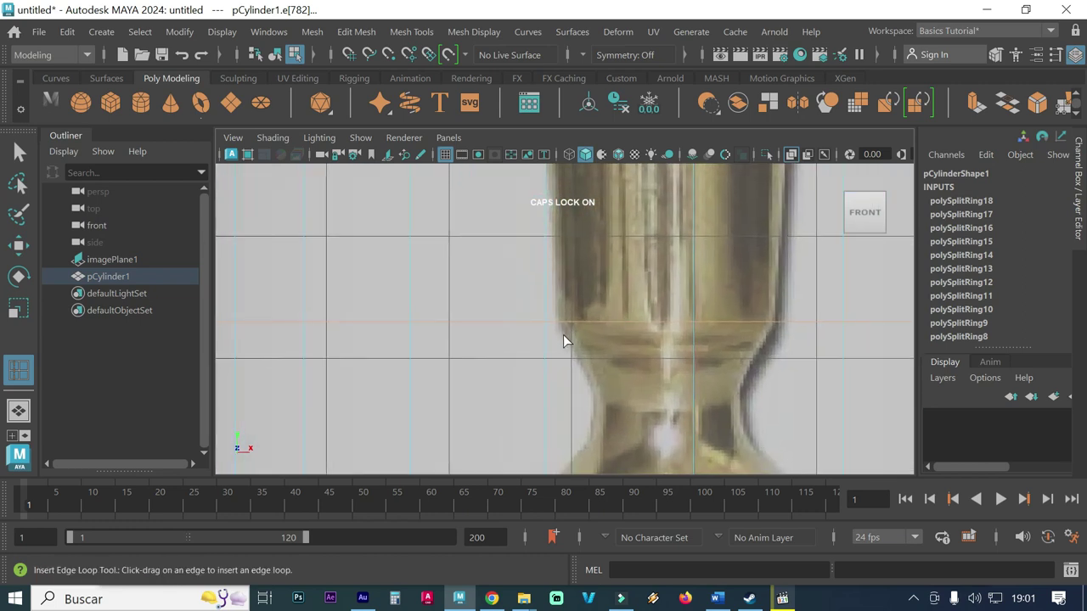
{"action": "middle_click_drag", "start_coordinate": [563, 334], "coordinate": [558, 308], "text": "alt"}
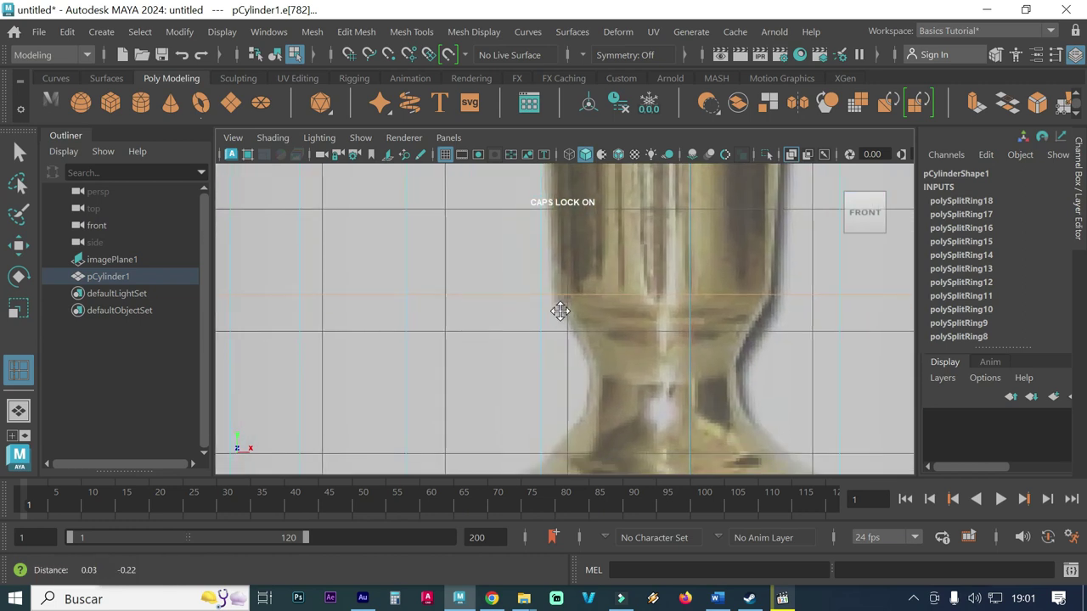
{"action": "key", "text": "F8"}
{"action": "left_click", "coordinate": [539, 368]}
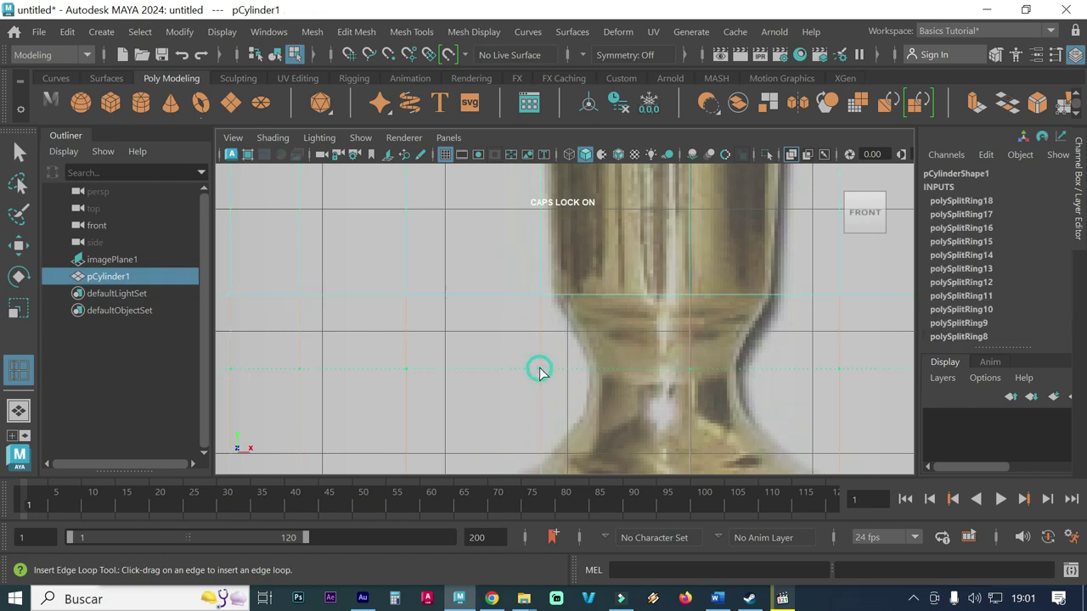
{"action": "left_click", "coordinate": [539, 380]}
Step: Add edge loops above, across, and at the bottom of the lower bulge
{"action": "middle_click_drag", "start_coordinate": [573, 426], "coordinate": [571, 377], "text": "alt"}
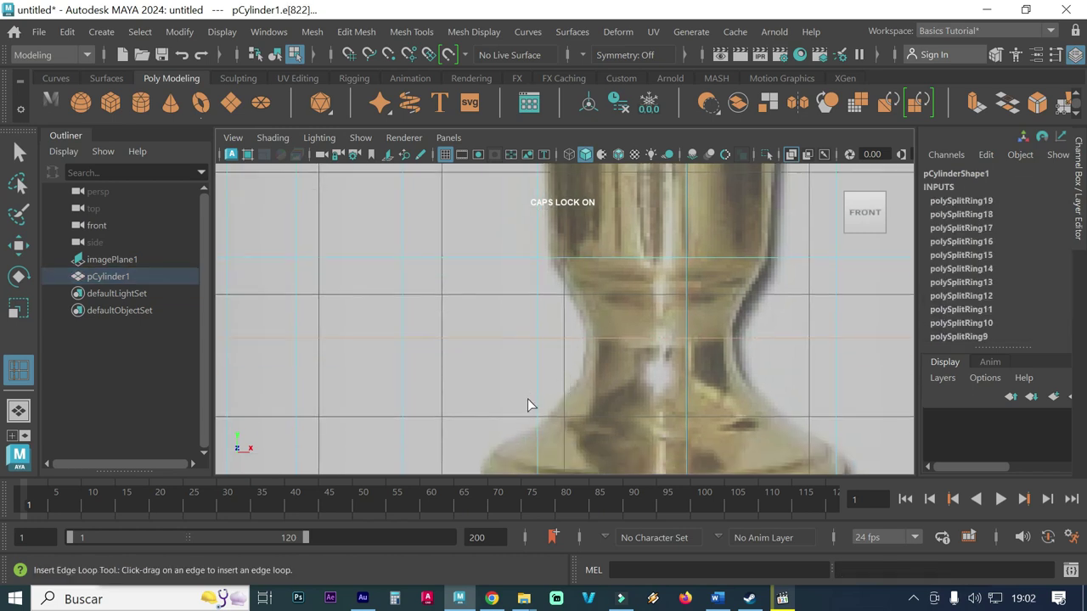
{"action": "left_click_drag", "start_coordinate": [534, 419], "coordinate": [536, 422]}
{"action": "mouse_move", "coordinate": [536, 422]}
{"action": "middle_mouse_down", "text": "alt"}
{"action": "mouse_move", "coordinate": [543, 399]}
{"action": "mouse_move", "coordinate": [528, 385]}
{"action": "middle_mouse_up", "text": "alt"}
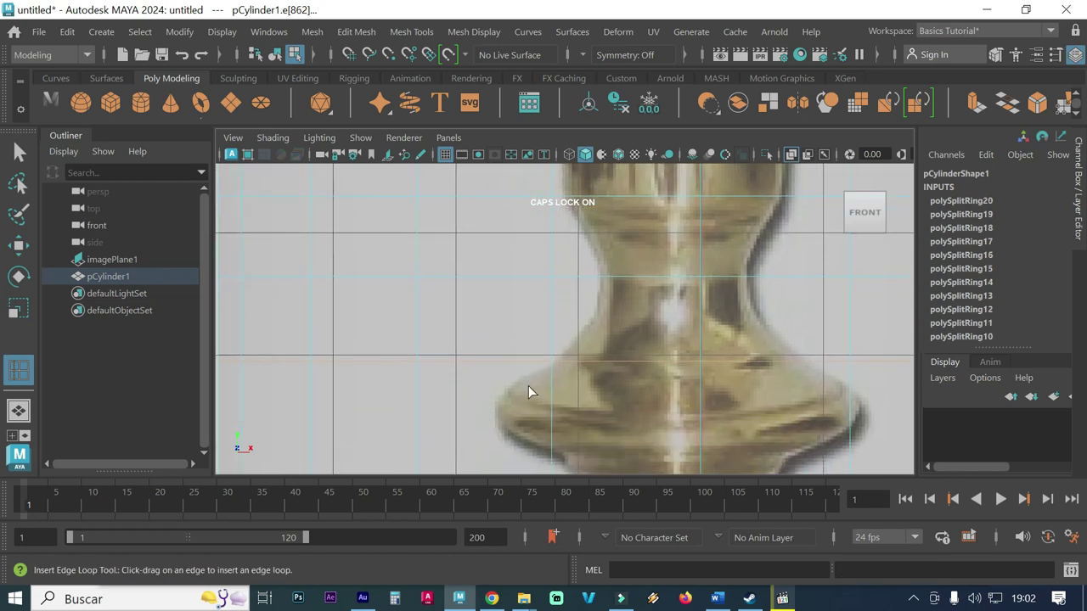
{"action": "key", "text": "F8"}
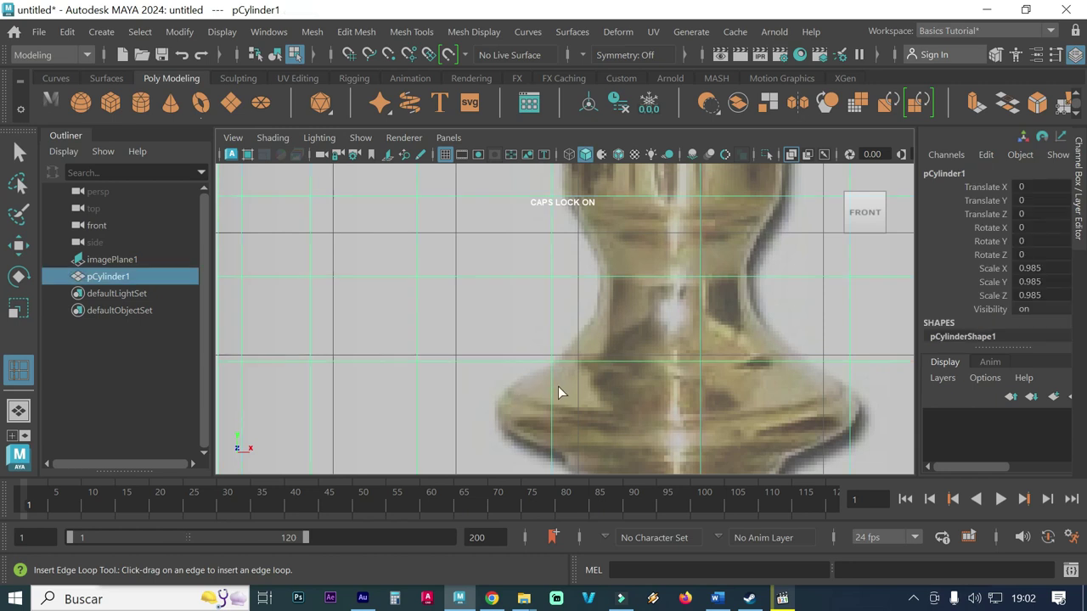
{"action": "left_click_drag", "start_coordinate": [552, 388], "coordinate": [552, 390]}
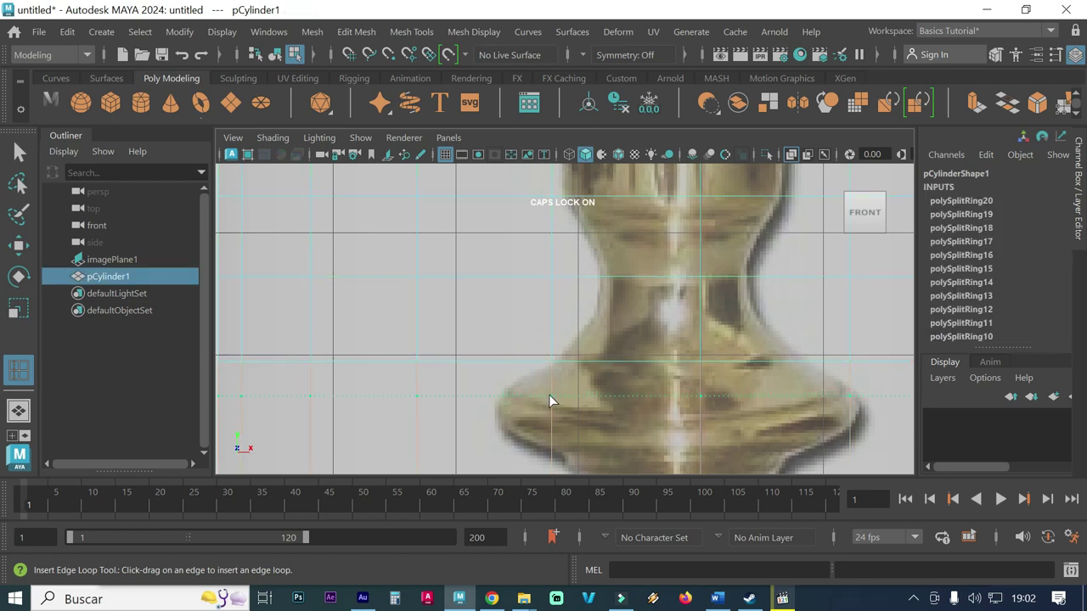
{"action": "left_click_drag", "start_coordinate": [550, 395], "coordinate": [550, 396]}
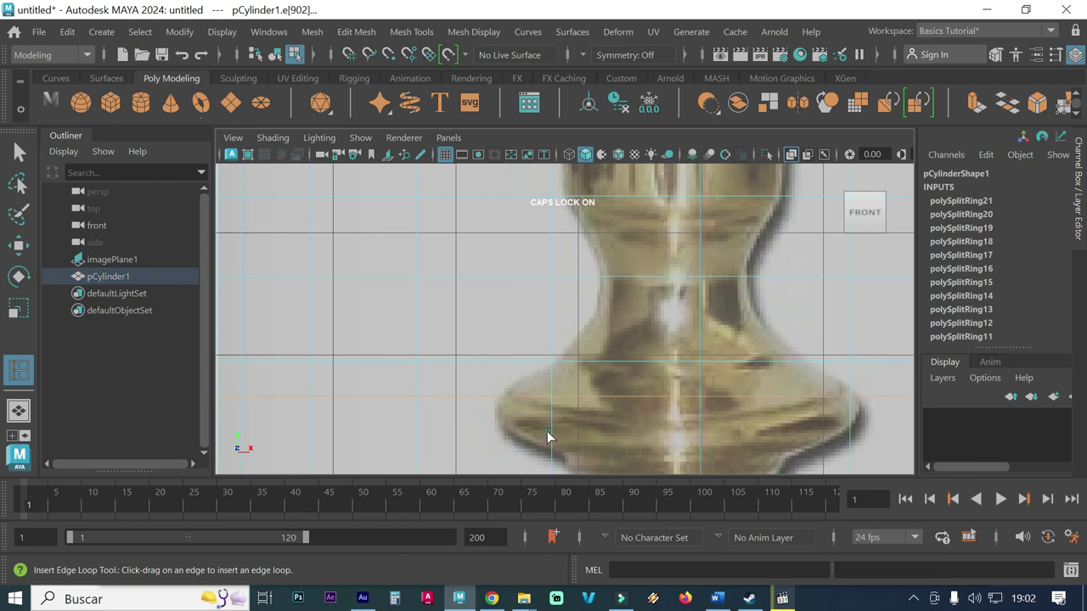
{"action": "key", "text": "F8"}
{"action": "left_click_drag", "start_coordinate": [548, 430], "coordinate": [551, 434]}
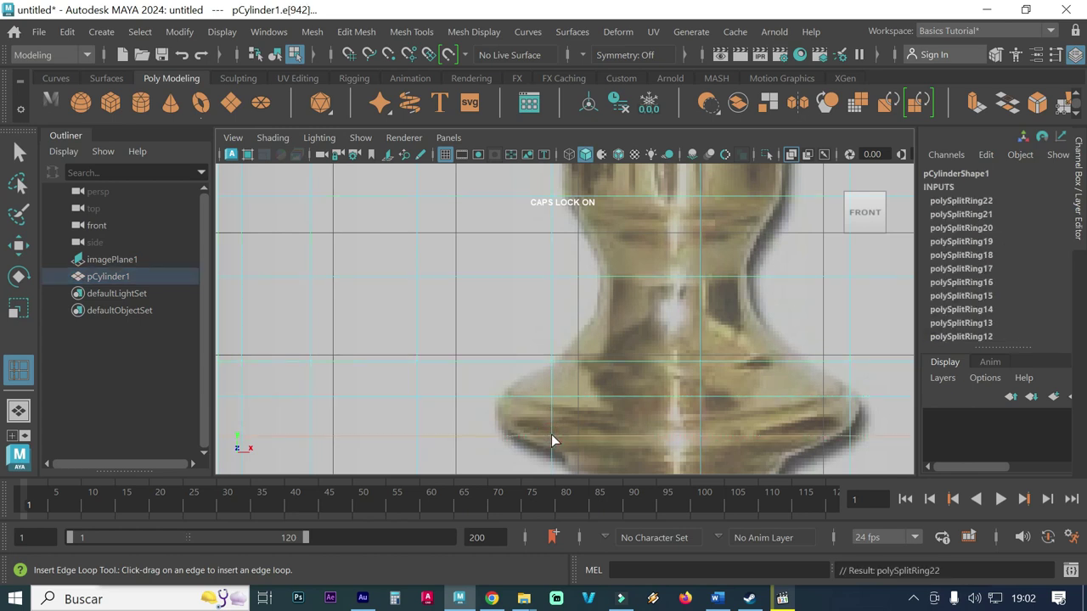
{"action": "middle_click_drag", "start_coordinate": [552, 438], "coordinate": [567, 388], "text": "alt"}
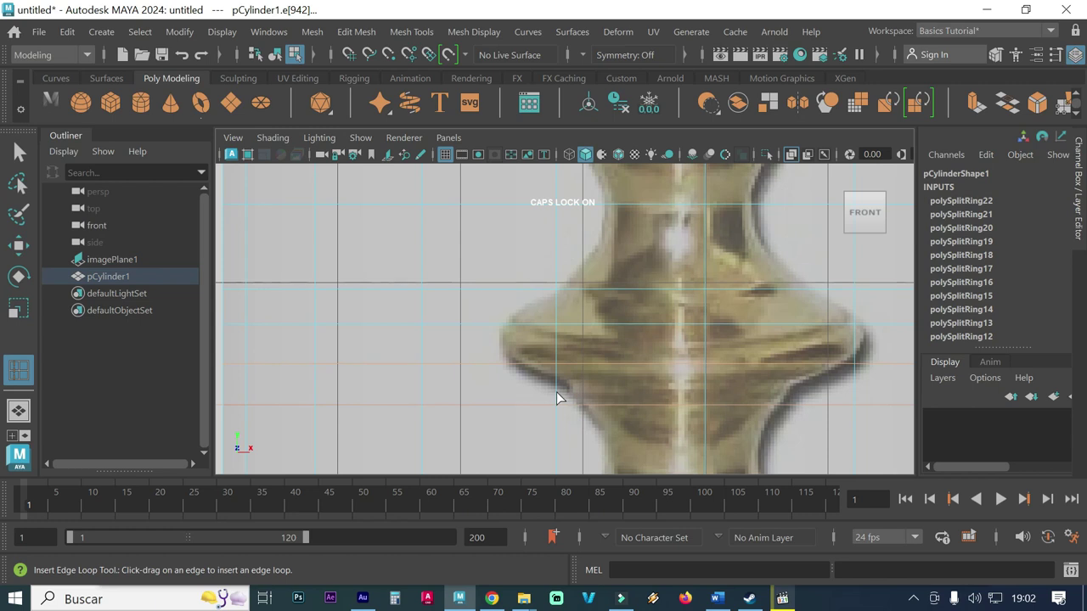
Step: Add edge loops under the flared ring, through the narrow waist, and at the bell's top
{"action": "left_click_drag", "start_coordinate": [557, 398], "coordinate": [557, 398]}
{"action": "middle_click_drag", "start_coordinate": [560, 400], "coordinate": [563, 371], "text": "alt"}
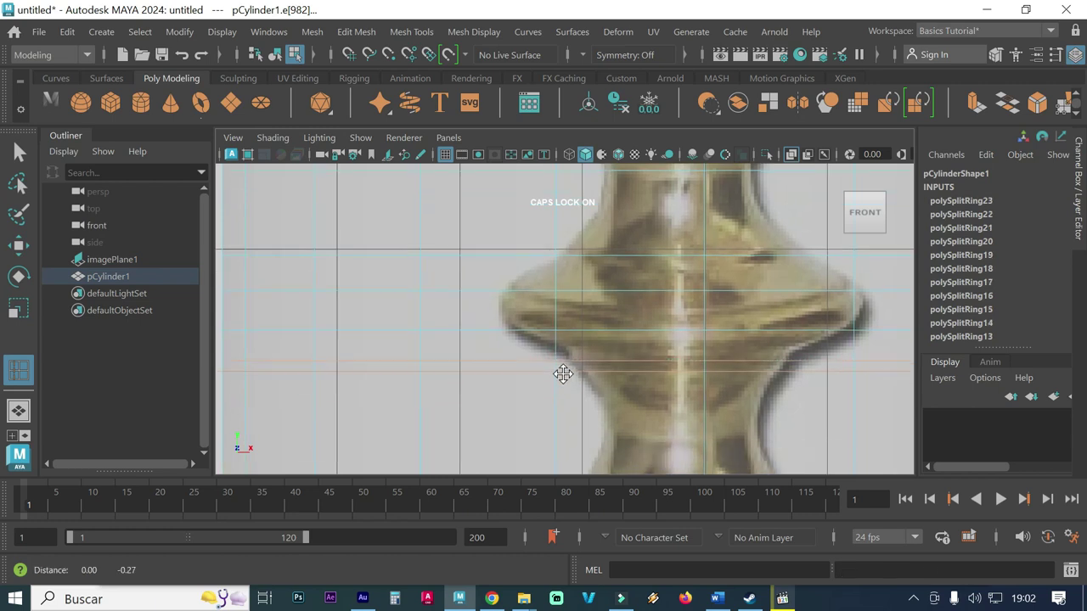
{"action": "left_click", "coordinate": [557, 399]}
{"action": "middle_click_drag", "start_coordinate": [561, 394], "coordinate": [567, 371], "text": "alt"}
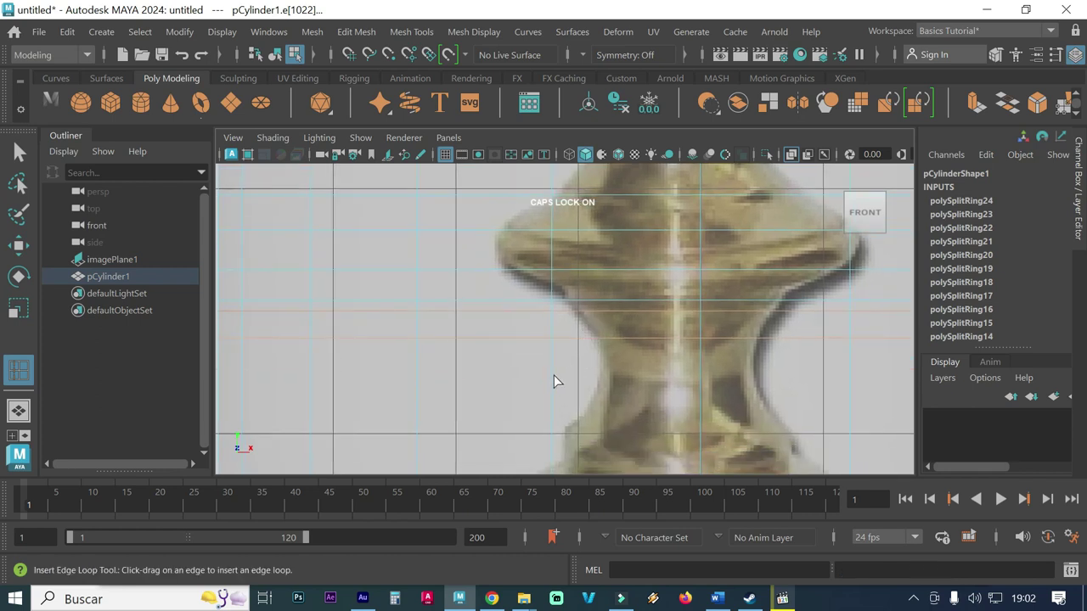
{"action": "left_click", "coordinate": [553, 377]}
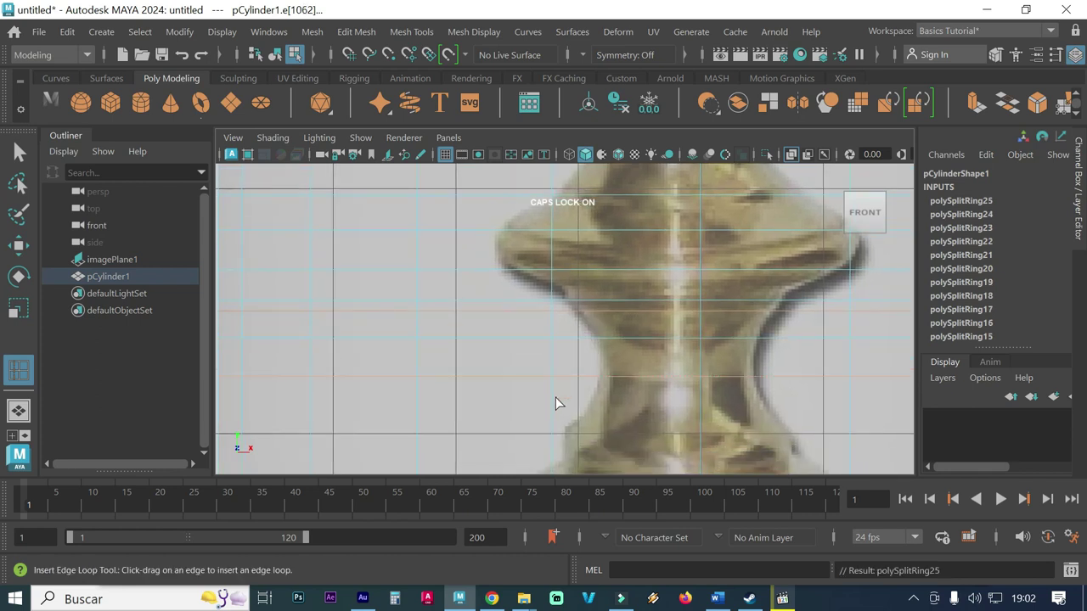
{"action": "middle_click_drag", "start_coordinate": [556, 398], "coordinate": [553, 360], "text": "alt"}
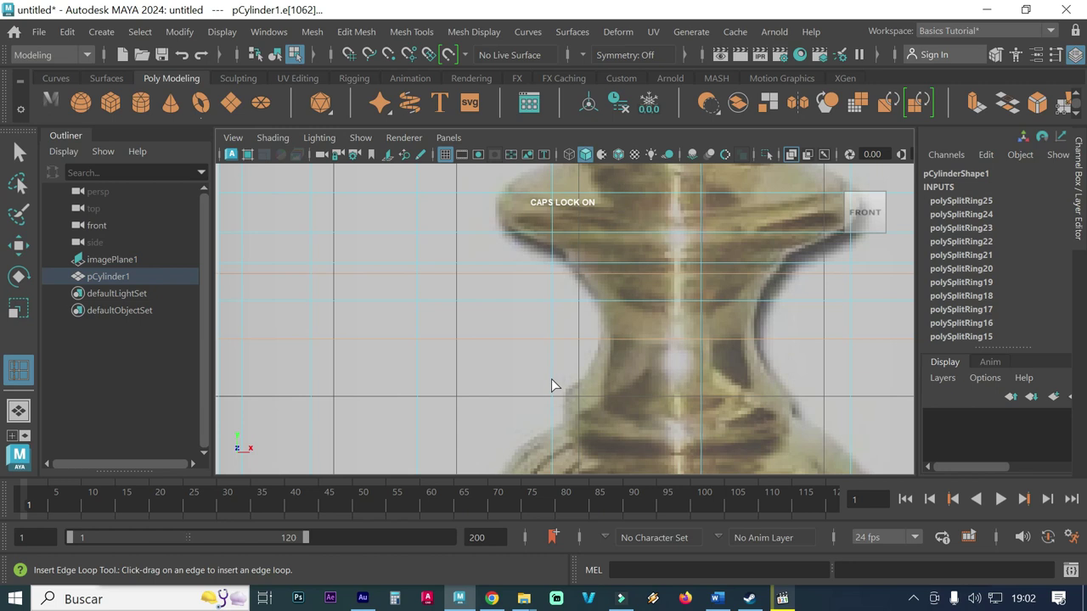
{"action": "left_click", "coordinate": [551, 387]}
{"action": "middle_click_drag", "start_coordinate": [551, 388], "coordinate": [543, 374], "text": "alt"}
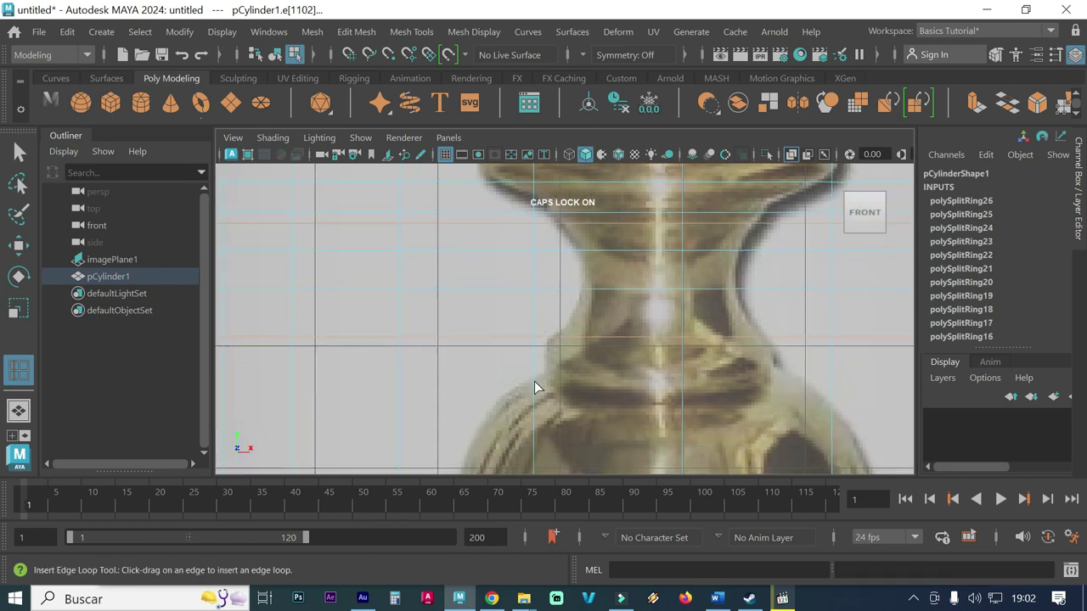
{"action": "left_click", "coordinate": [532, 381]}
Step: Add edge loops down the bell's slope and across the flaring base
{"action": "middle_click_drag", "start_coordinate": [533, 381], "coordinate": [548, 311], "text": "alt"}
{"action": "middle_click_drag", "start_coordinate": [537, 386], "coordinate": [543, 325], "text": "alt"}
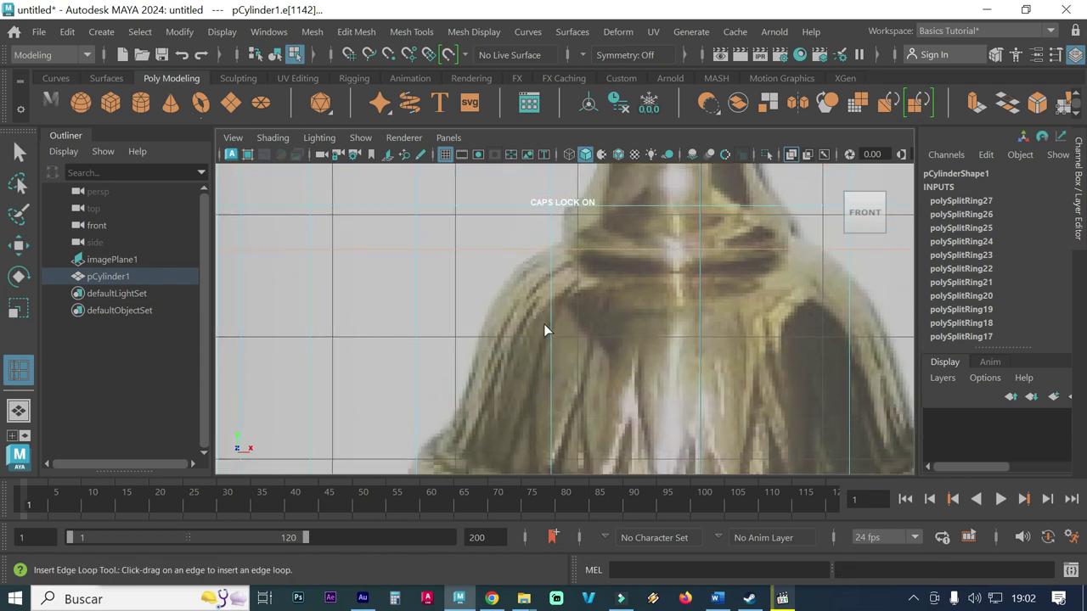
{"action": "left_click_drag", "start_coordinate": [553, 326], "coordinate": [551, 336]}
{"action": "middle_click_drag", "start_coordinate": [547, 365], "coordinate": [551, 303], "text": "alt"}
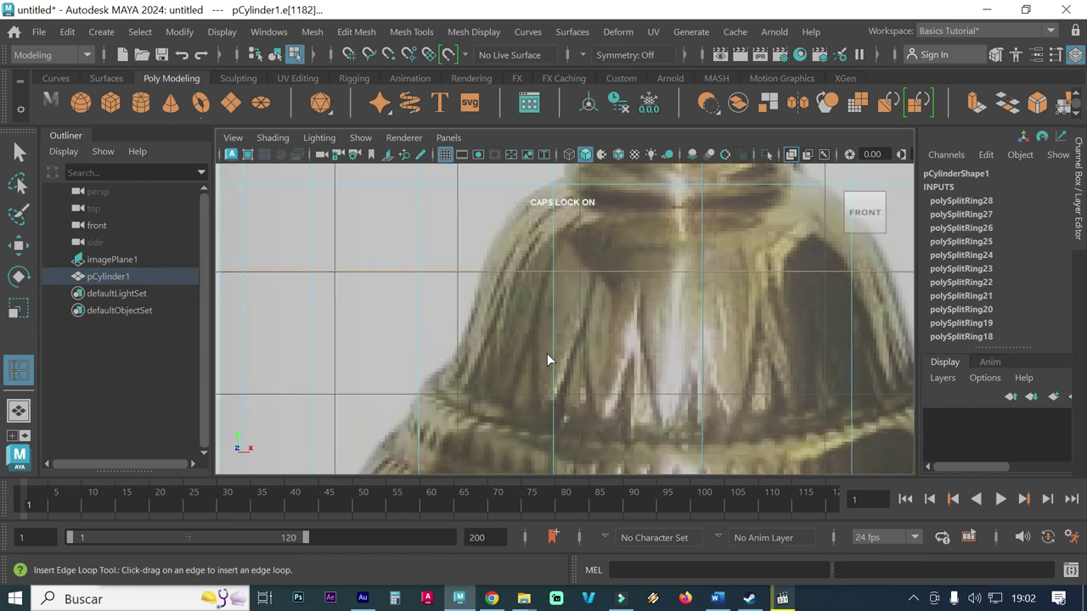
{"action": "left_click_drag", "start_coordinate": [552, 374], "coordinate": [551, 379]}
{"action": "middle_click_drag", "start_coordinate": [550, 380], "coordinate": [552, 324], "text": "alt"}
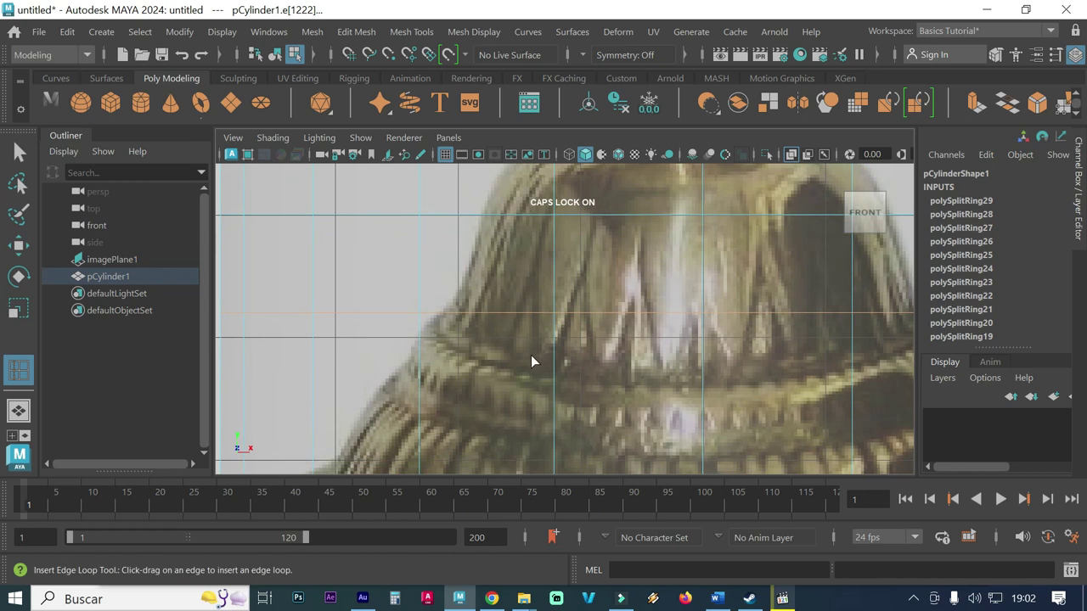
{"action": "left_click_drag", "start_coordinate": [552, 381], "coordinate": [552, 380]}
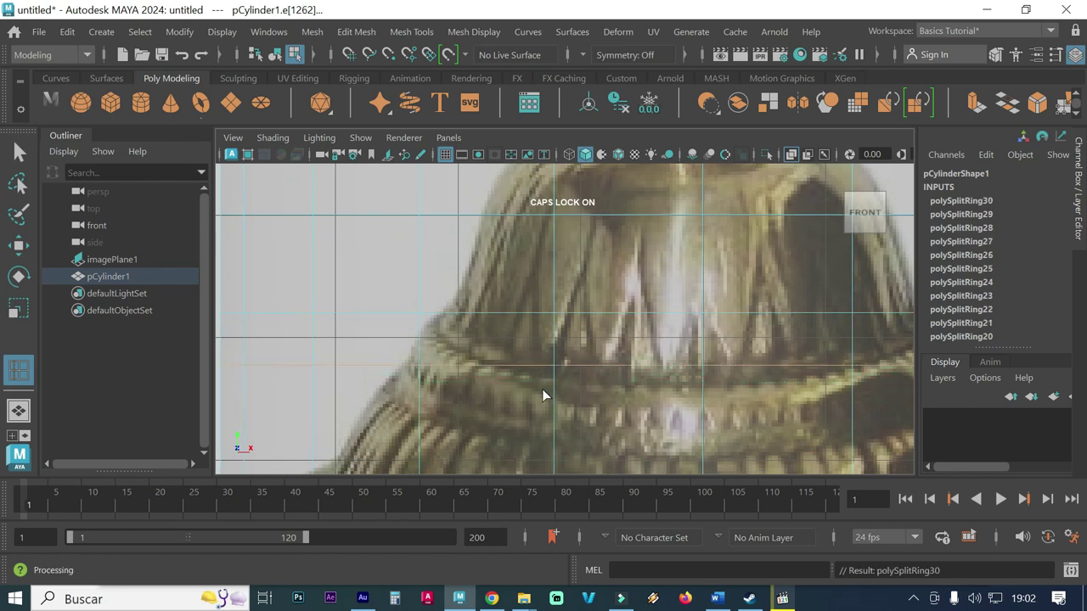
{"action": "middle_click_drag", "start_coordinate": [541, 389], "coordinate": [549, 363], "text": "alt"}
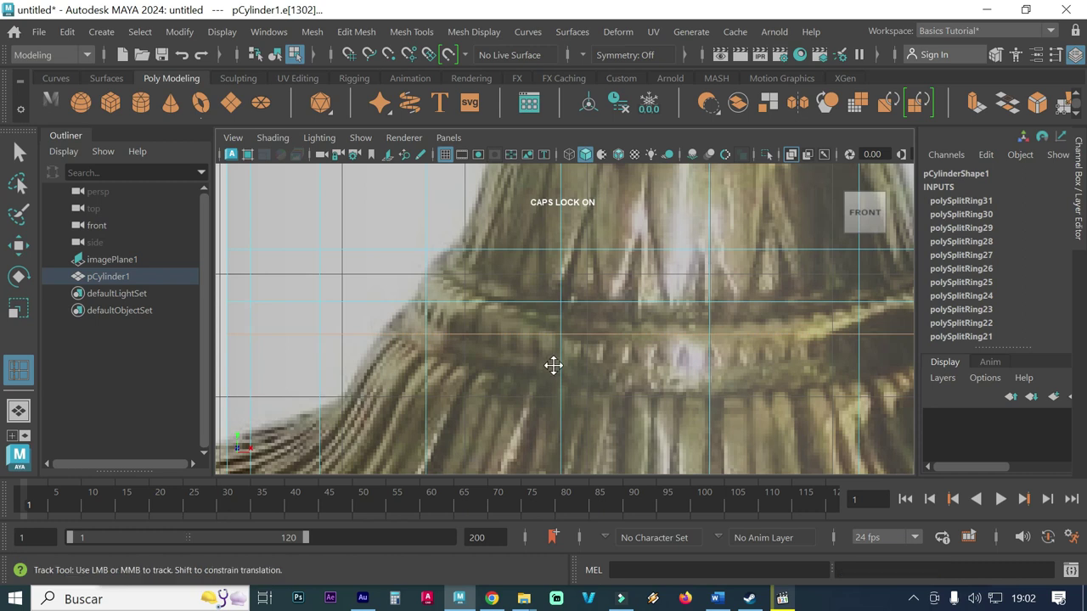
Step: Place five more edge loops along the ridges of the widening ornate base down to the rim
{"action": "middle_click_drag", "start_coordinate": [552, 365], "coordinate": [571, 330], "text": "alt"}
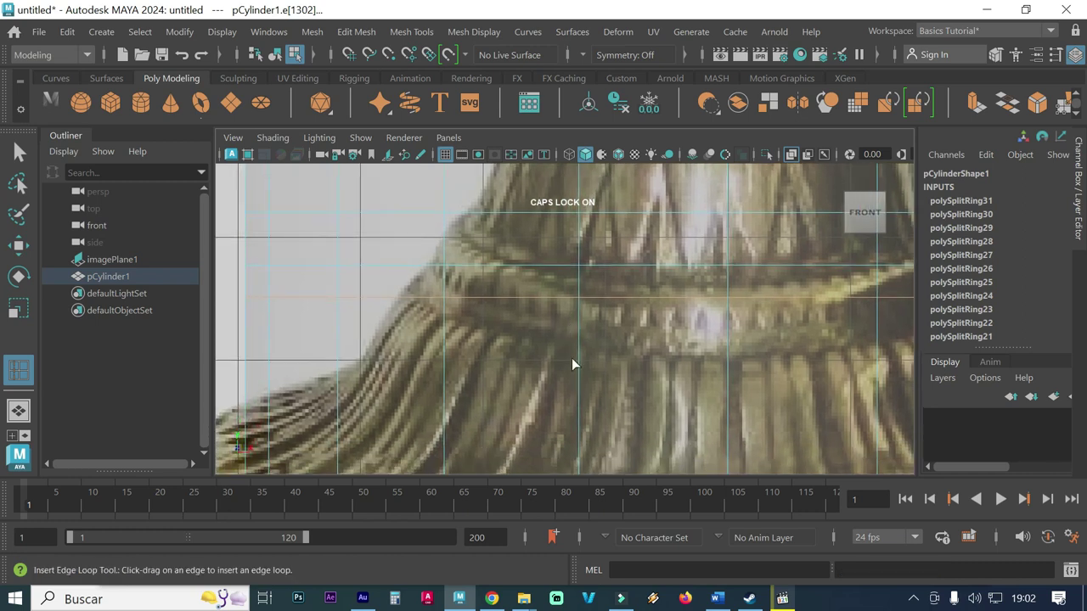
{"action": "left_click_drag", "start_coordinate": [577, 373], "coordinate": [575, 363]}
{"action": "middle_click_drag", "start_coordinate": [566, 383], "coordinate": [598, 328], "text": "alt"}
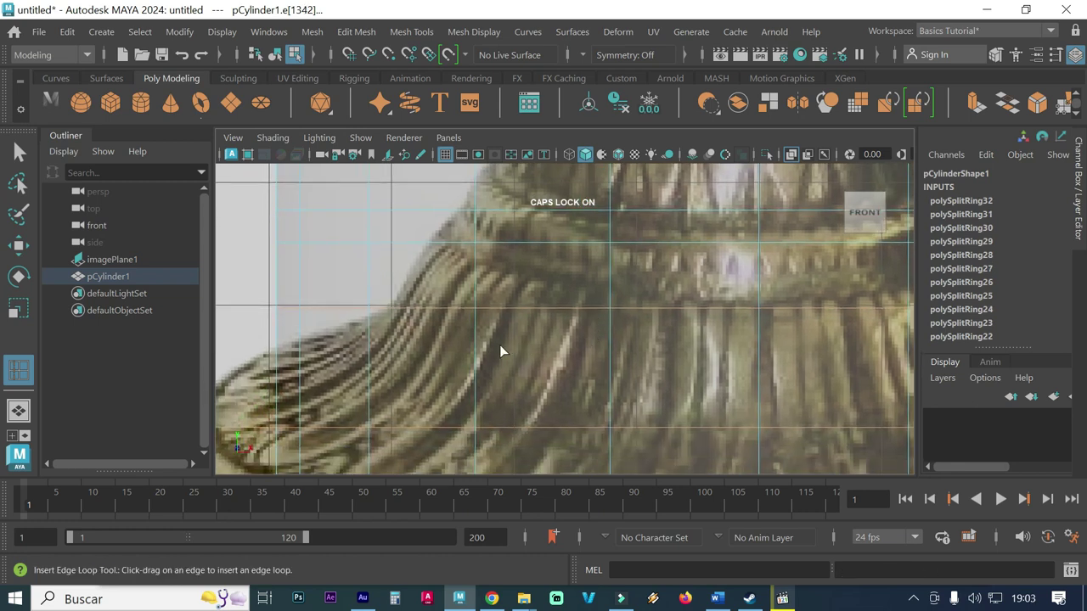
{"action": "left_click_drag", "start_coordinate": [476, 348], "coordinate": [478, 357]}
{"action": "middle_click_drag", "start_coordinate": [454, 369], "coordinate": [548, 347], "text": "alt"}
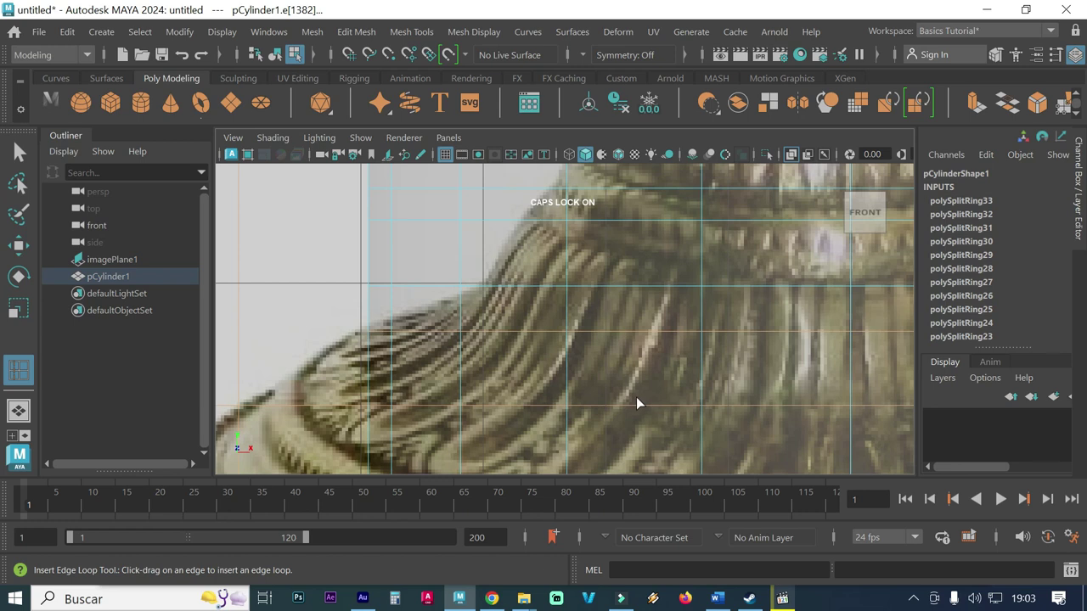
{"action": "middle_click_drag", "start_coordinate": [586, 406], "coordinate": [599, 356], "text": "alt"}
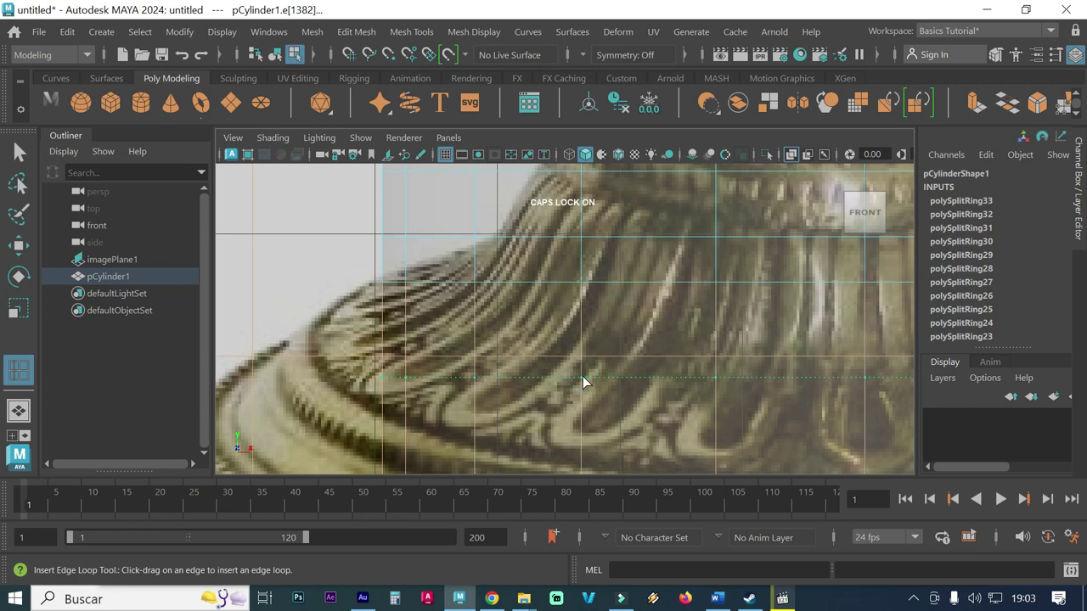
{"action": "left_click", "coordinate": [582, 379]}
{"action": "middle_click_drag", "start_coordinate": [582, 384], "coordinate": [645, 313], "text": "alt"}
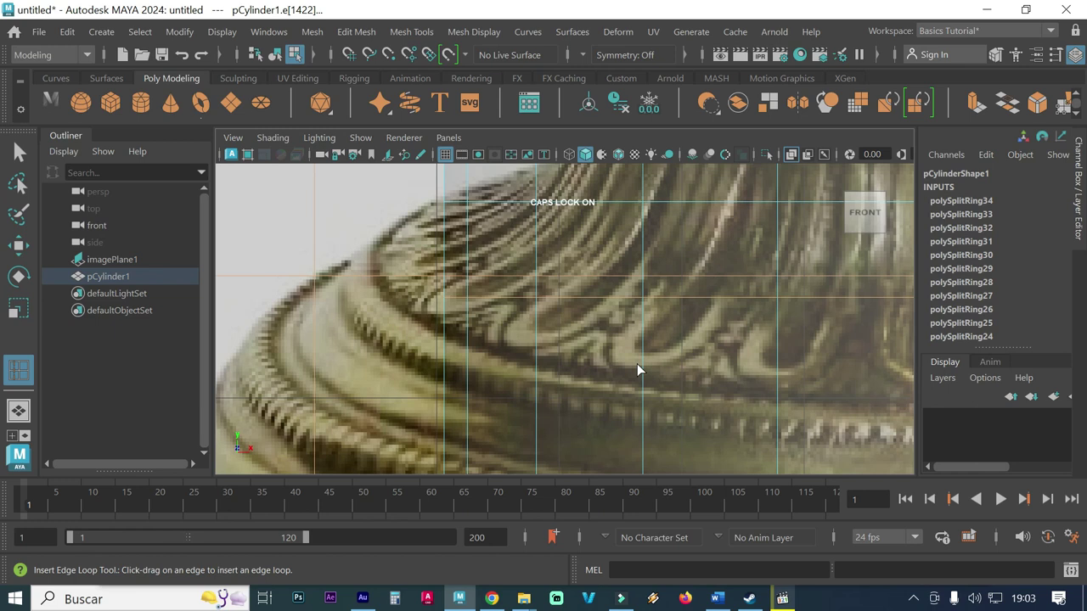
{"action": "left_click_drag", "start_coordinate": [644, 392], "coordinate": [642, 395]}
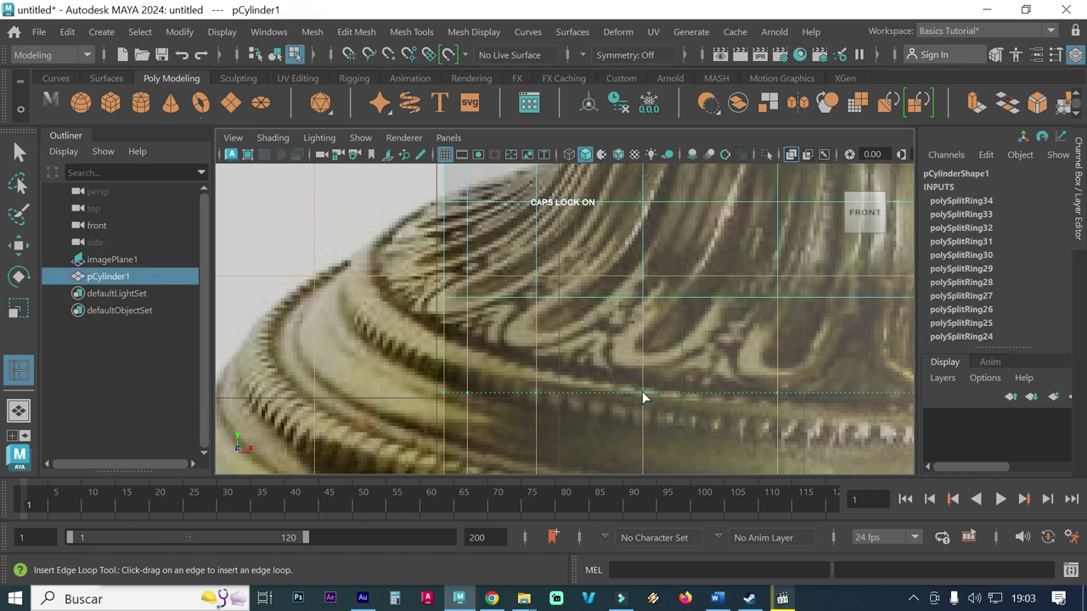
{"action": "scroll", "coordinate": [632, 389], "scroll_direction": "down", "scroll_amount": 5}
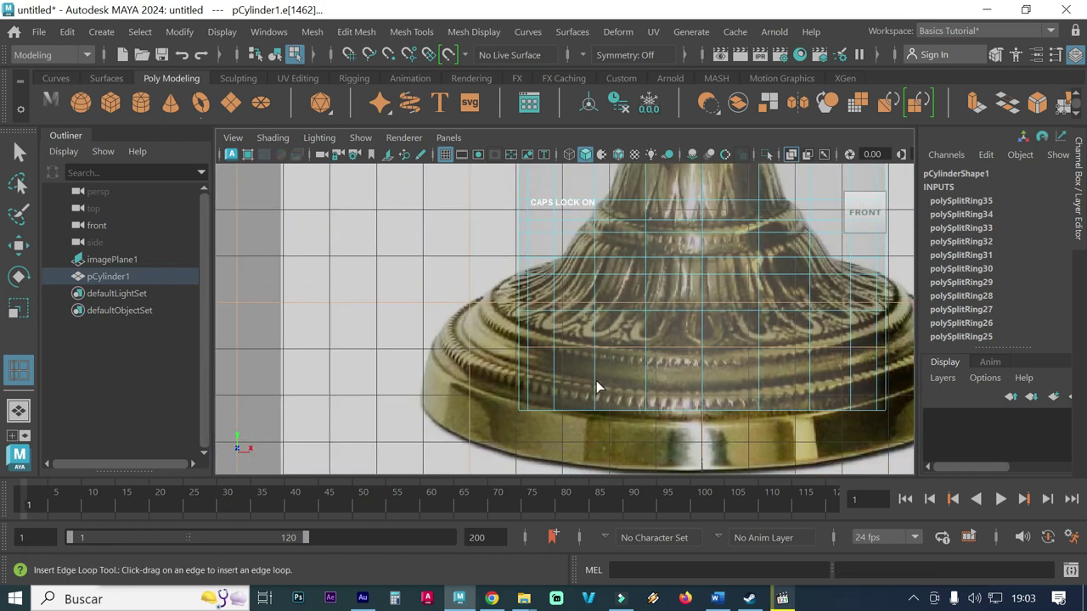
Step: Add a 36th edge loop near the candlestick's base and zoom out to see the whole cylinder
{"action": "left_click_drag", "start_coordinate": [596, 382], "coordinate": [599, 383]}
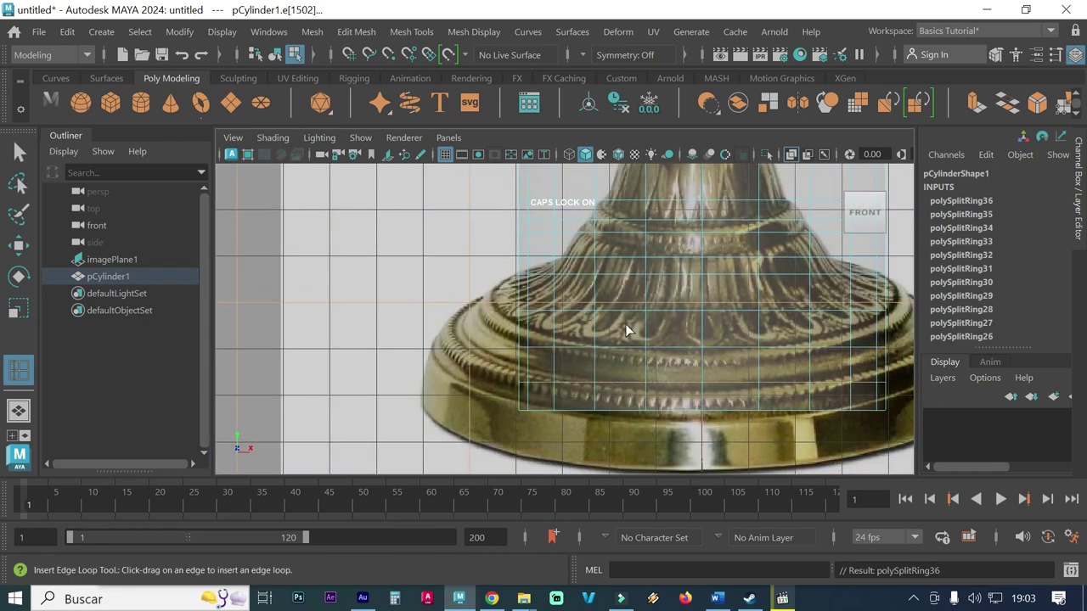
{"action": "scroll", "coordinate": [661, 324], "scroll_direction": "down", "scroll_amount": 5}
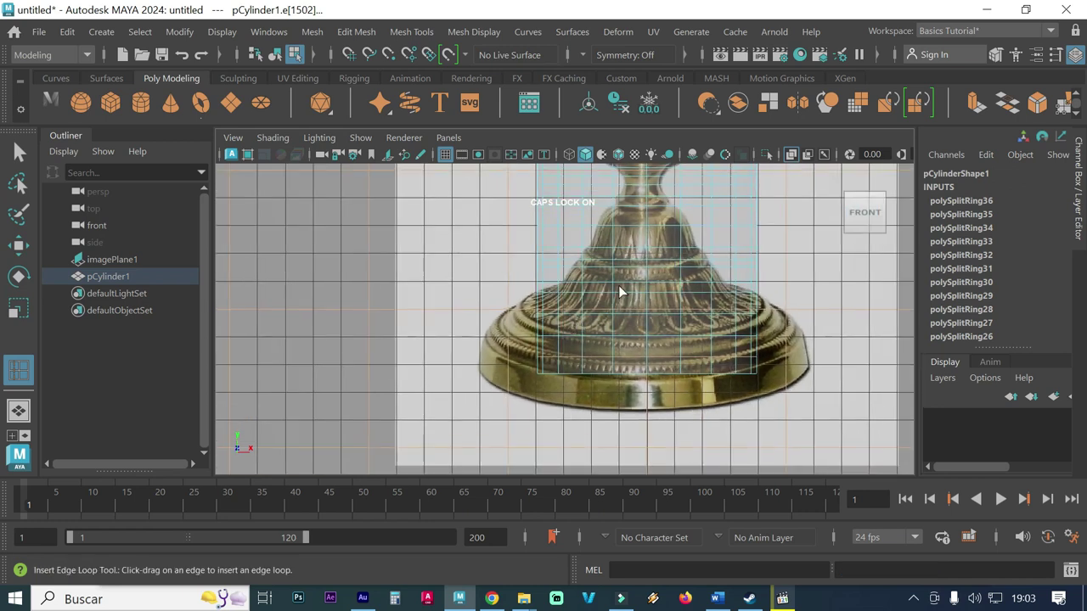
{"action": "middle_click_drag", "start_coordinate": [618, 288], "coordinate": [604, 414], "text": "alt"}
{"action": "right_click_drag", "start_coordinate": [604, 413], "coordinate": [675, 306], "text": "alt"}
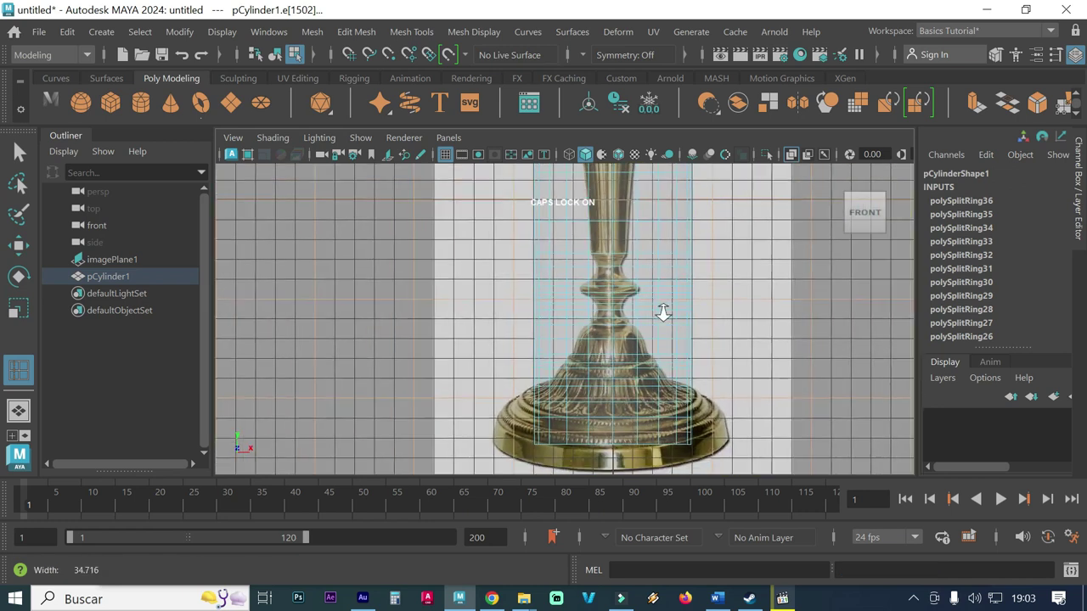
{"action": "scroll", "coordinate": [662, 308], "scroll_direction": "down", "scroll_amount": 1}
{"action": "scroll", "coordinate": [662, 301], "scroll_direction": "down", "scroll_amount": 1}
{"action": "scroll", "coordinate": [650, 291], "scroll_direction": "down", "scroll_amount": 1}
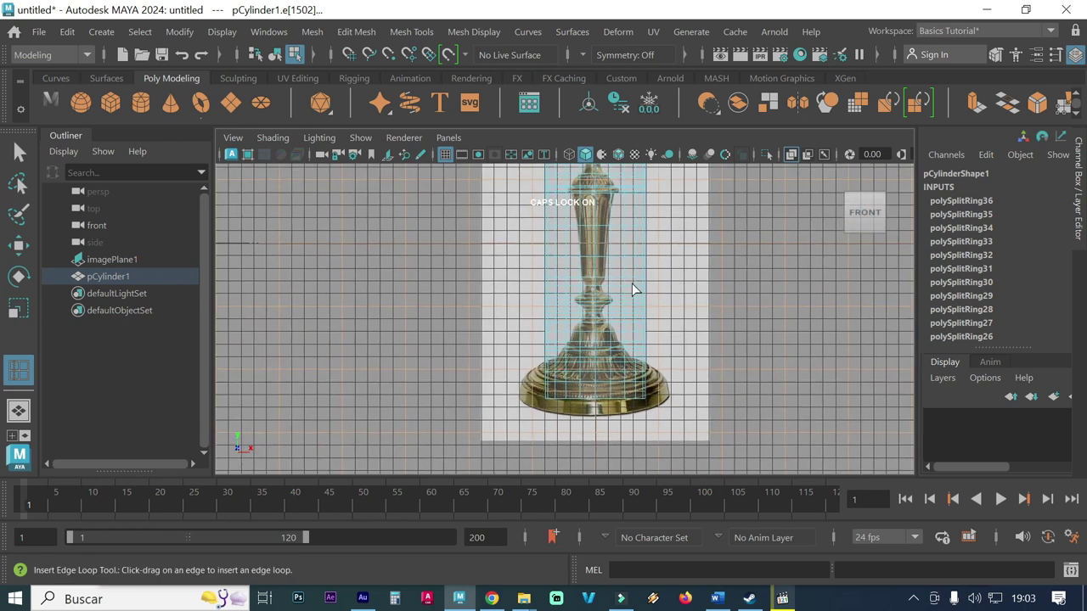
Step: Inspect the cylinder in perspective, reset to the Home angle, then return to the single front view
{"action": "key", "text": "space"}
{"action": "key", "text": "space"}
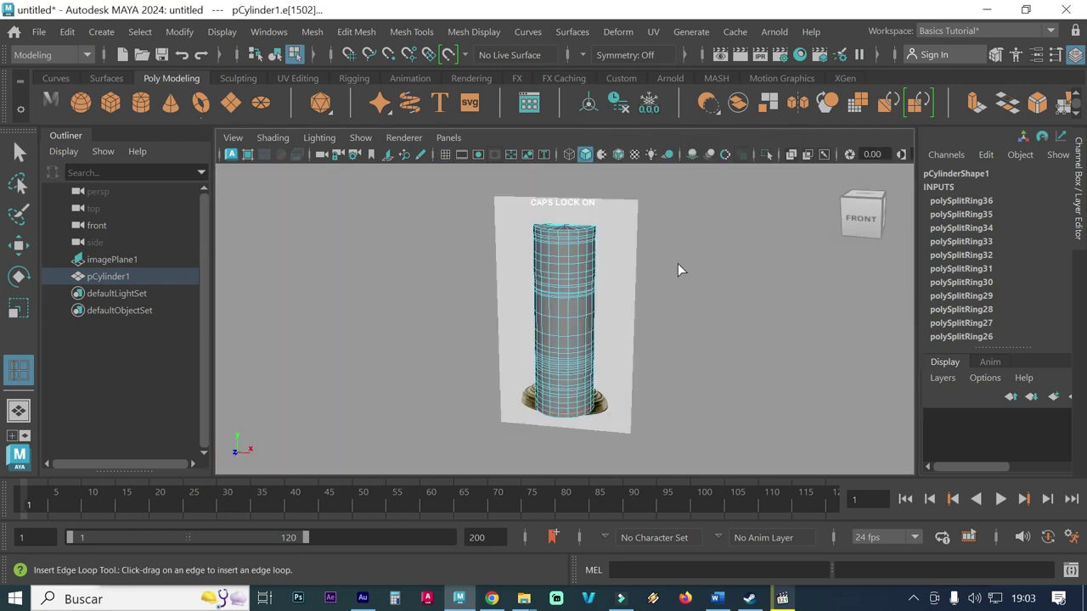
{"action": "mouse_move", "coordinate": [657, 337]}
{"action": "left_mouse_down", "text": "alt"}
{"action": "mouse_move", "coordinate": [569, 346]}
{"action": "mouse_move", "coordinate": [657, 332]}
{"action": "left_mouse_up", "text": "alt"}
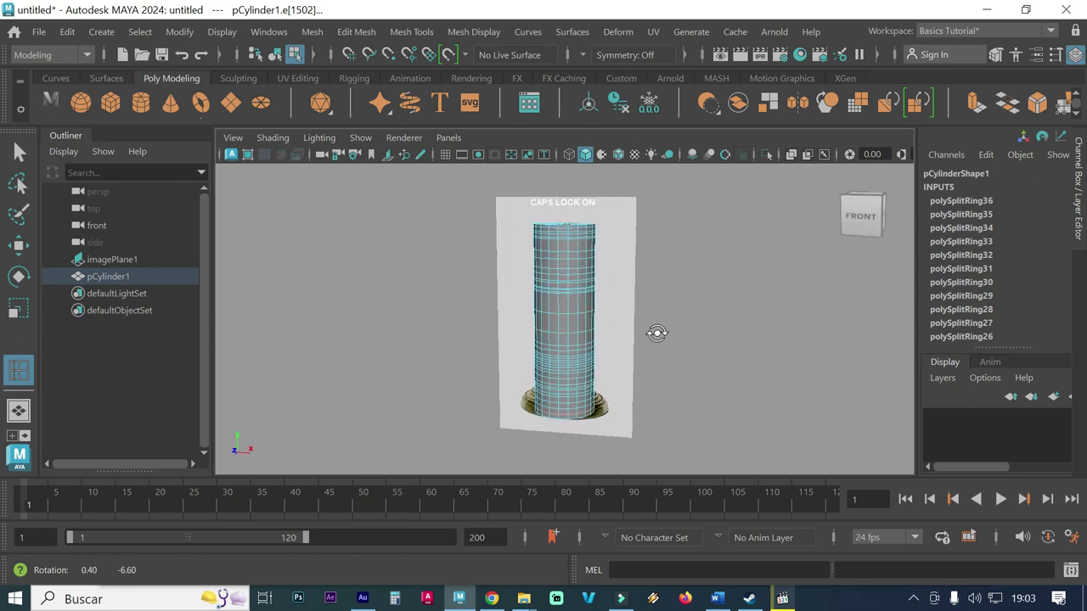
{"action": "left_click", "coordinate": [837, 174]}
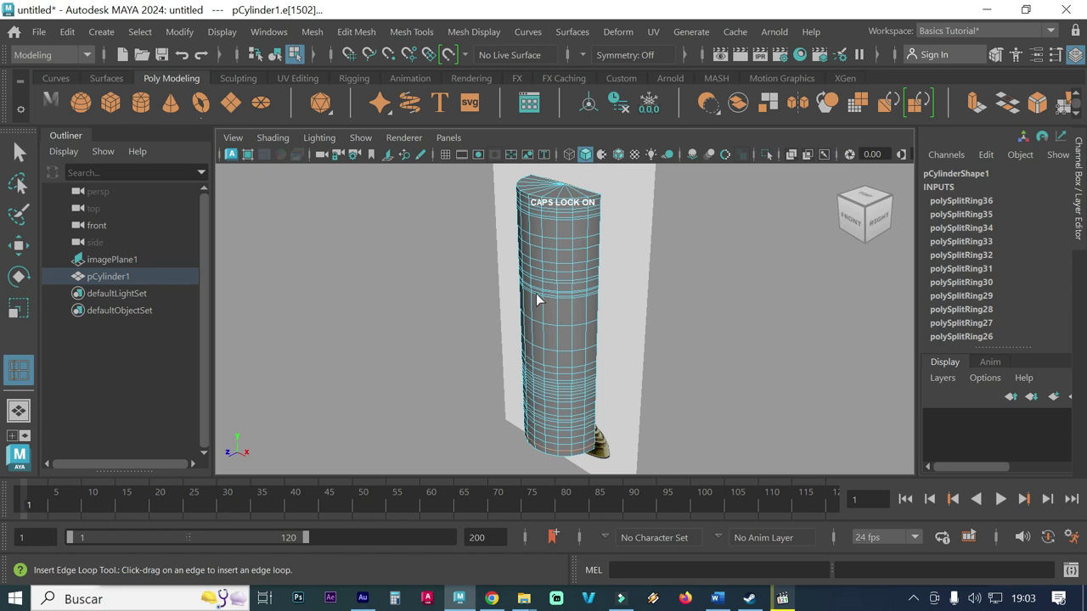
{"action": "key", "text": "space"}
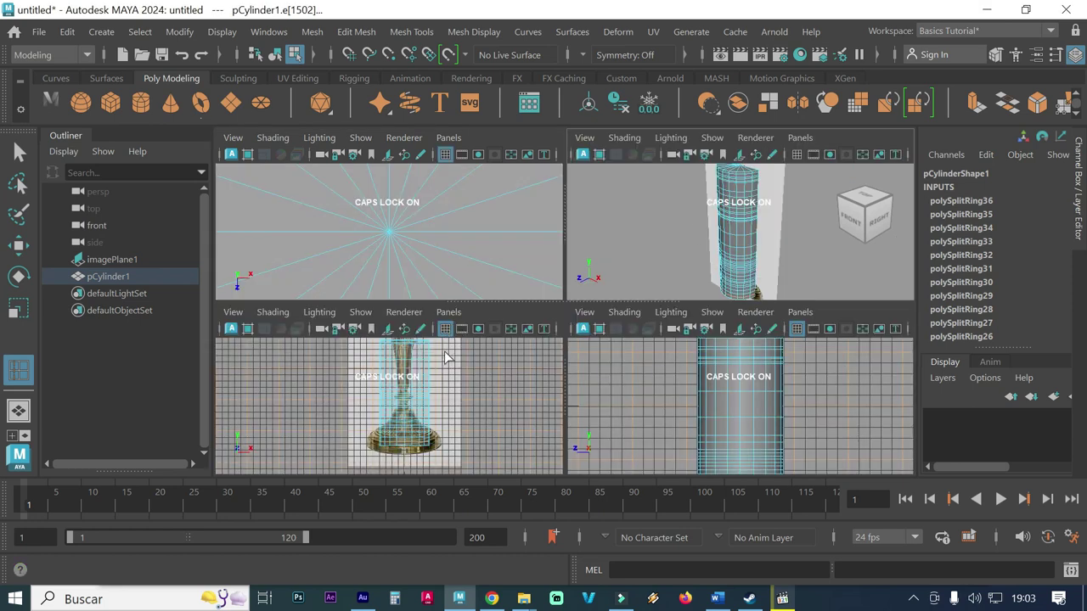
{"action": "key", "text": "space"}
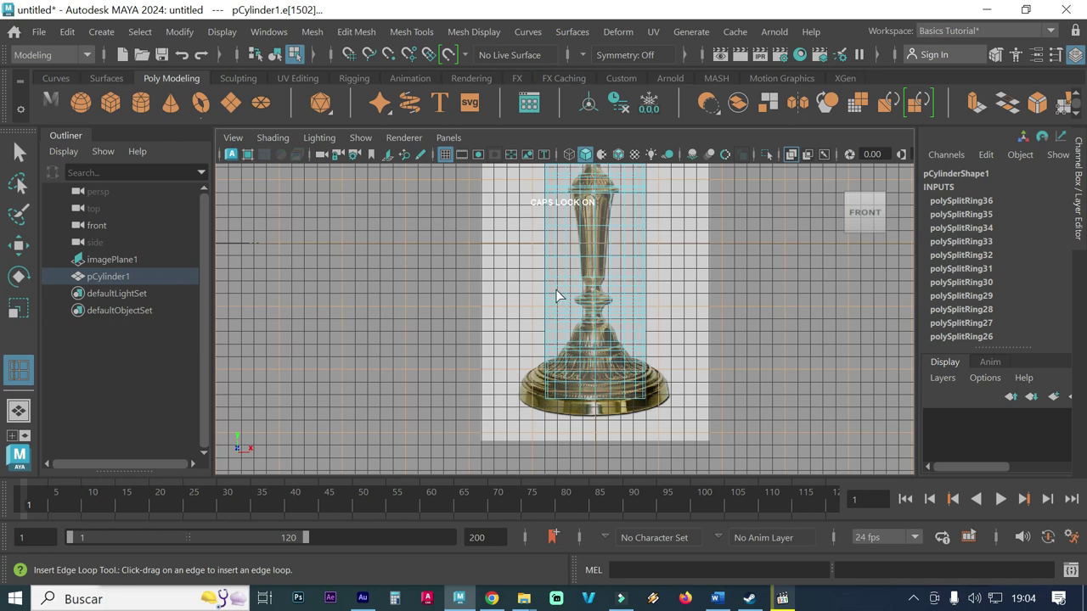
Step: Frame the candlestick's top cup in the maximized front view
{"action": "key", "text": "space"}
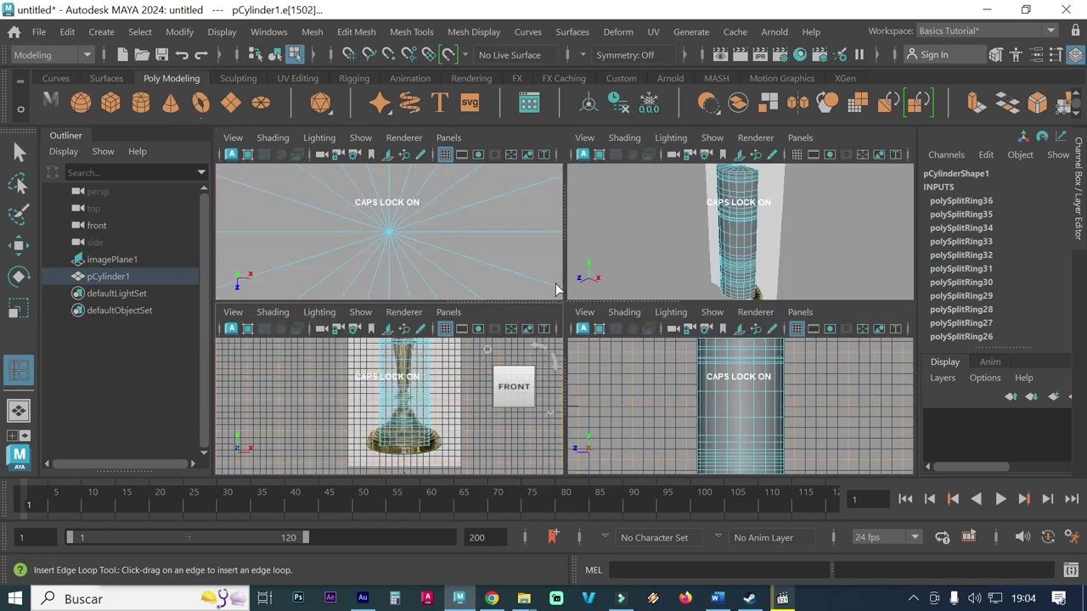
{"action": "key", "text": "space"}
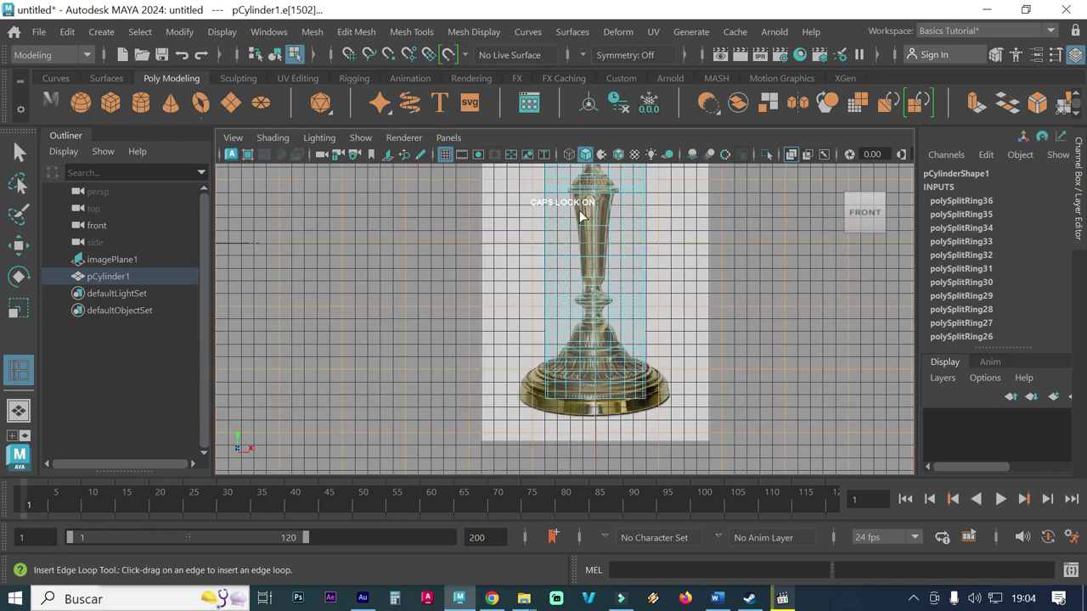
{"action": "middle_click_drag", "start_coordinate": [580, 210], "coordinate": [573, 380], "text": "alt"}
{"action": "scroll", "coordinate": [581, 270], "scroll_direction": "up", "scroll_amount": 2}
{"action": "scroll", "coordinate": [586, 247], "scroll_direction": "up", "scroll_amount": 1}
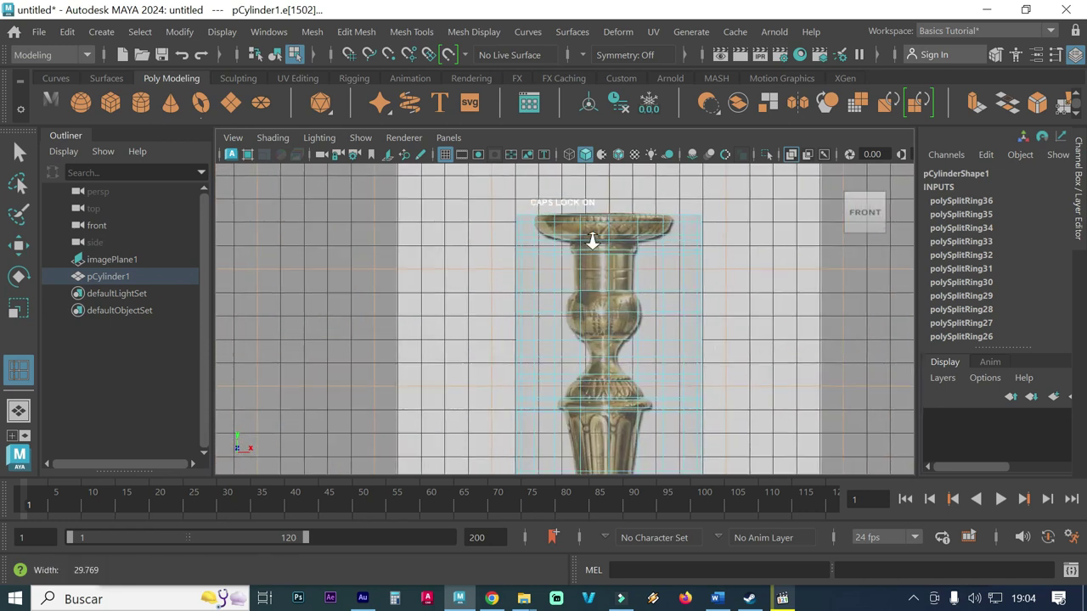
{"action": "scroll", "coordinate": [589, 235], "scroll_direction": "up", "scroll_amount": 2}
{"action": "scroll", "coordinate": [605, 222], "scroll_direction": "up", "scroll_amount": 1}
{"action": "middle_click_drag", "start_coordinate": [605, 222], "coordinate": [542, 318], "text": "alt"}
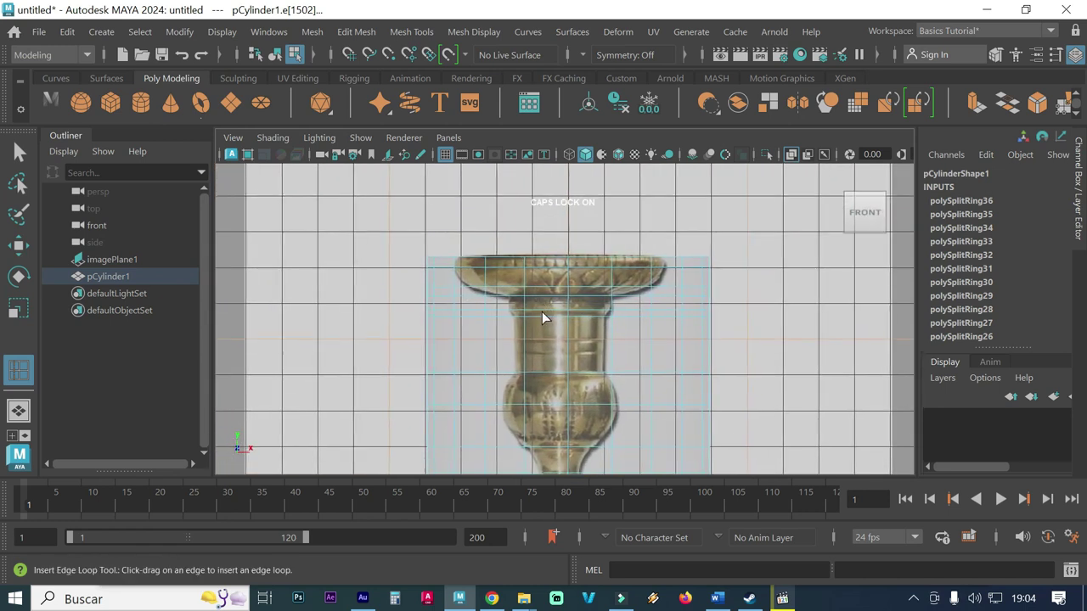
{"action": "scroll", "coordinate": [539, 285], "scroll_direction": "up", "scroll_amount": 2}
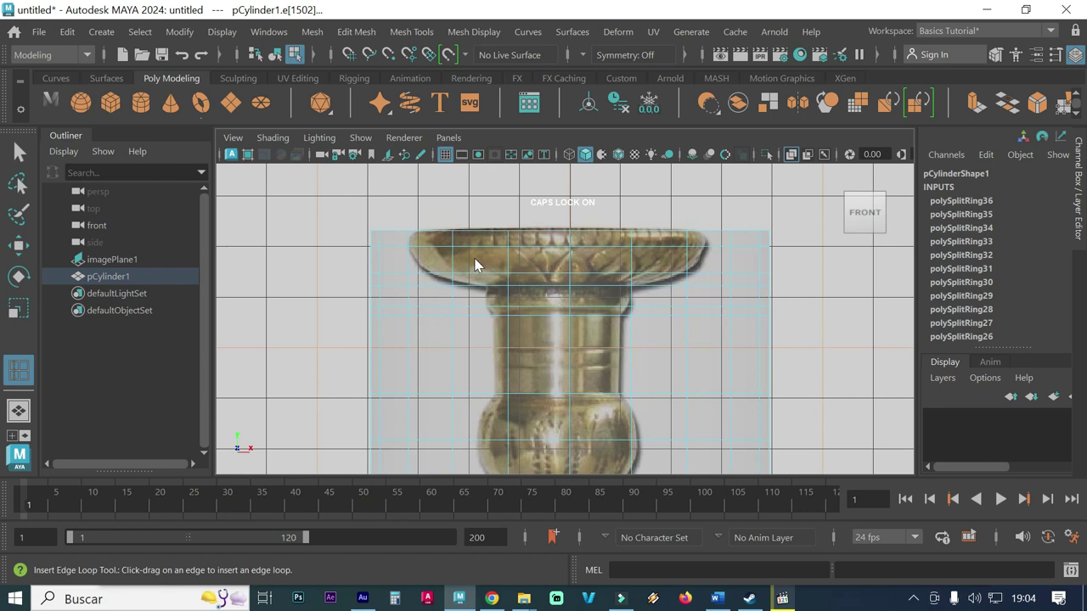
Step: Switch pCylinder1 to Edge selection and try a vertical edge loop, then undo it
{"action": "right_click", "coordinate": [476, 265]}
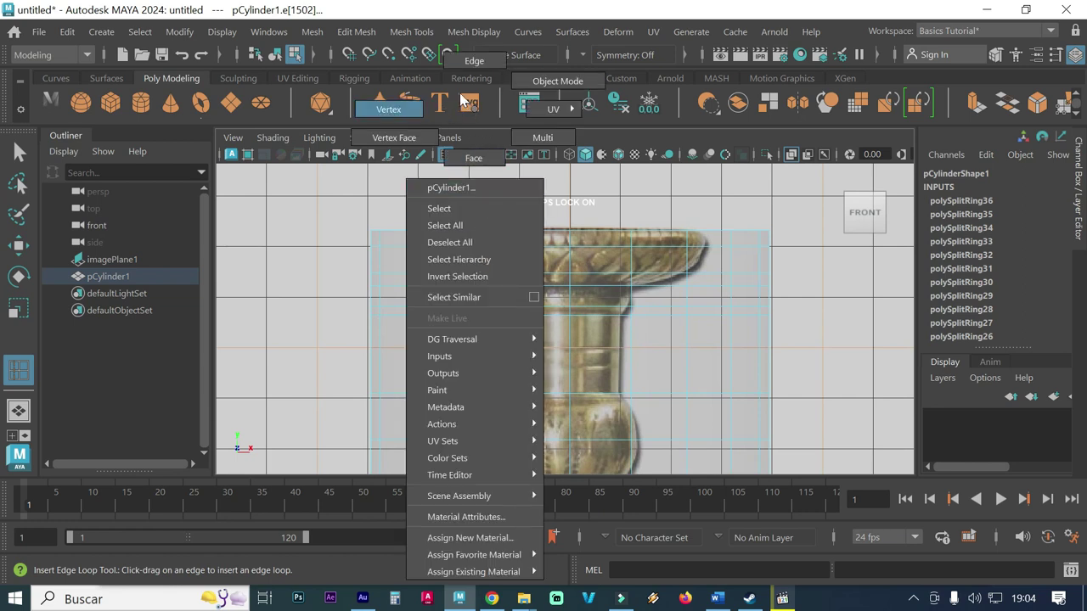
{"action": "left_click", "coordinate": [466, 64]}
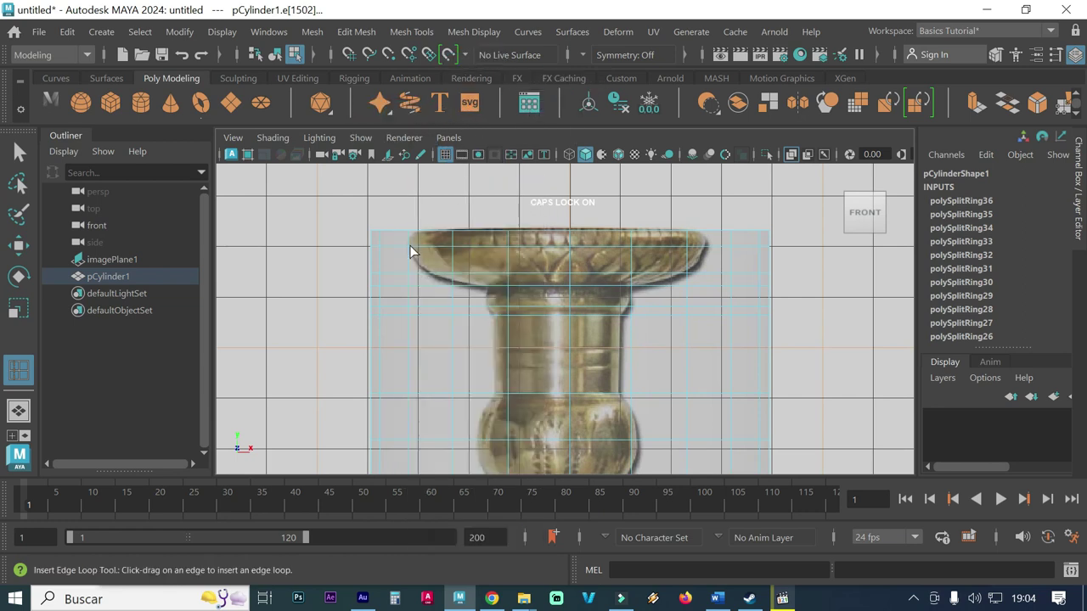
{"action": "scroll", "coordinate": [379, 238], "scroll_direction": "up", "scroll_amount": 1}
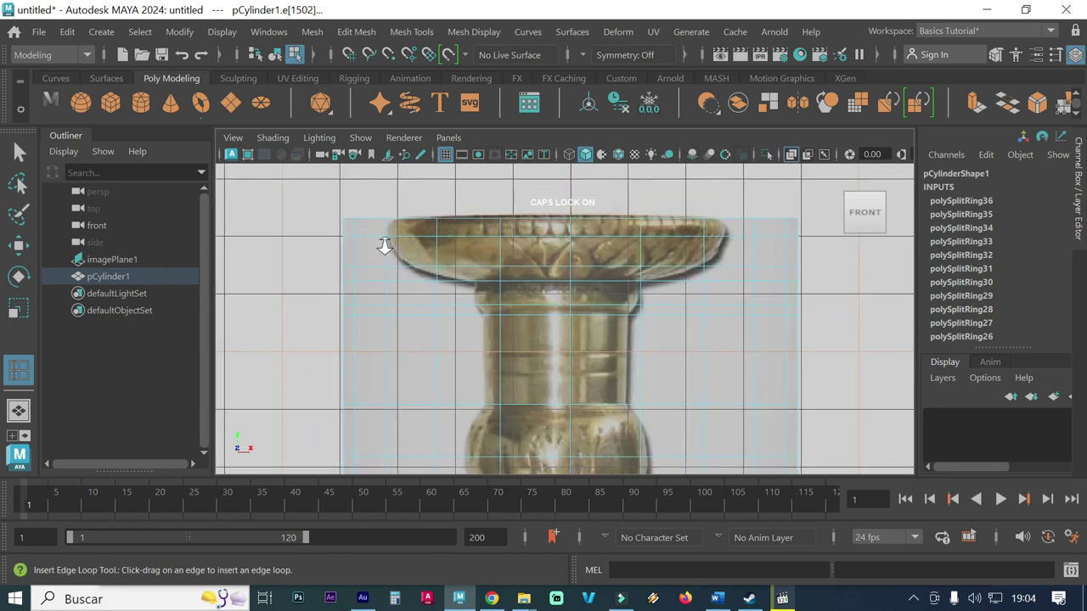
{"action": "scroll", "coordinate": [383, 246], "scroll_direction": "up", "scroll_amount": 1}
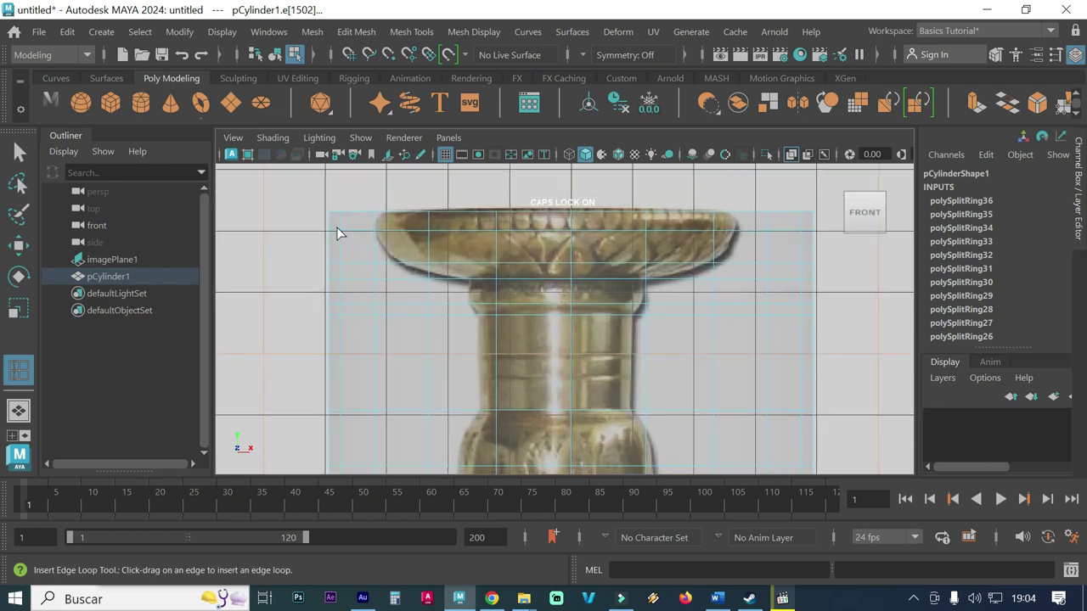
{"action": "left_click_drag", "start_coordinate": [333, 219], "coordinate": [342, 219]}
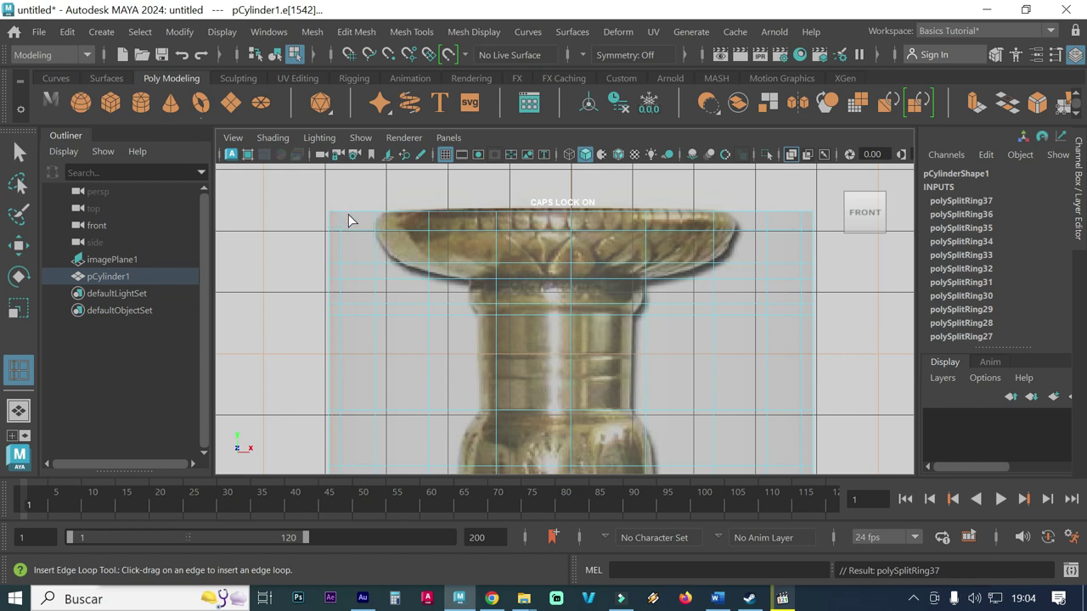
{"action": "key", "text": "ctrl+z"}
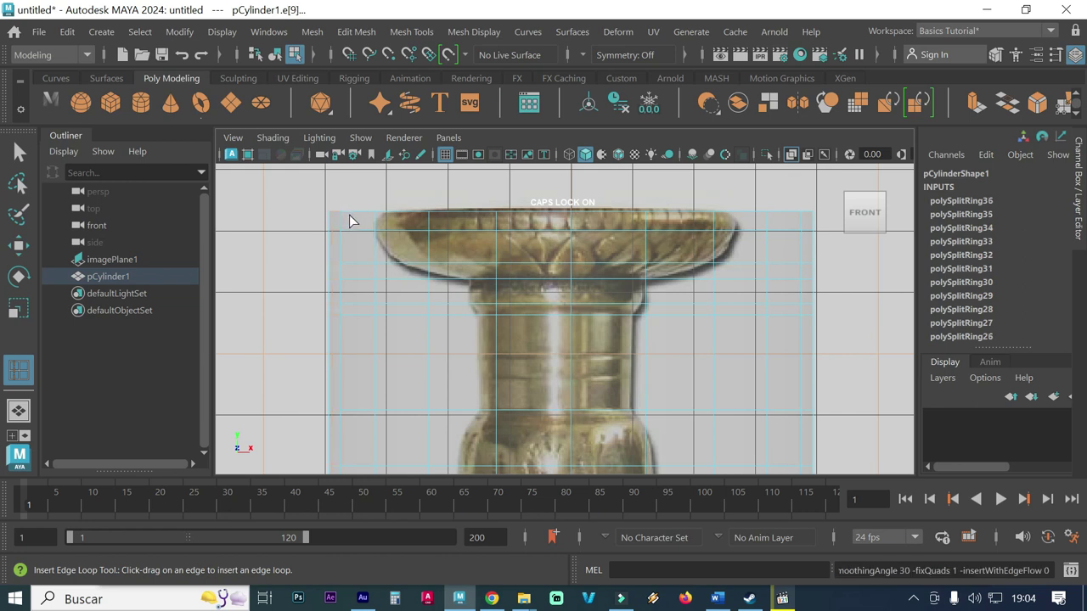
Step: Select the cylinder's top-rim edge loop e[20:39] in the front view
{"action": "left_click", "coordinate": [22, 152]}
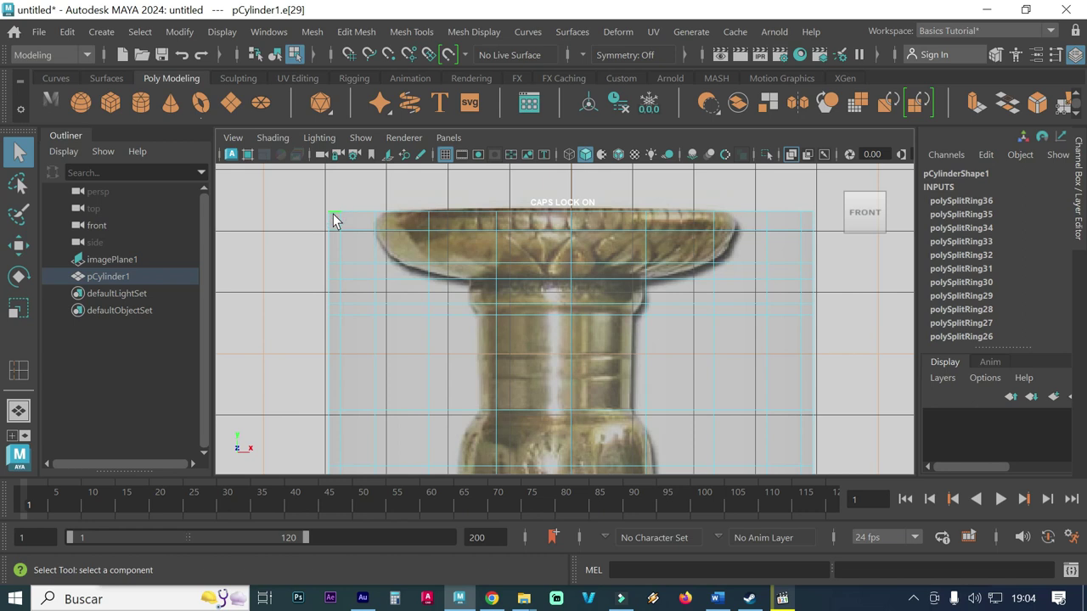
{"action": "left_click", "coordinate": [361, 215]}
{"action": "left_click", "coordinate": [337, 214], "text": "shift"}
{"action": "left_click", "coordinate": [280, 214]}
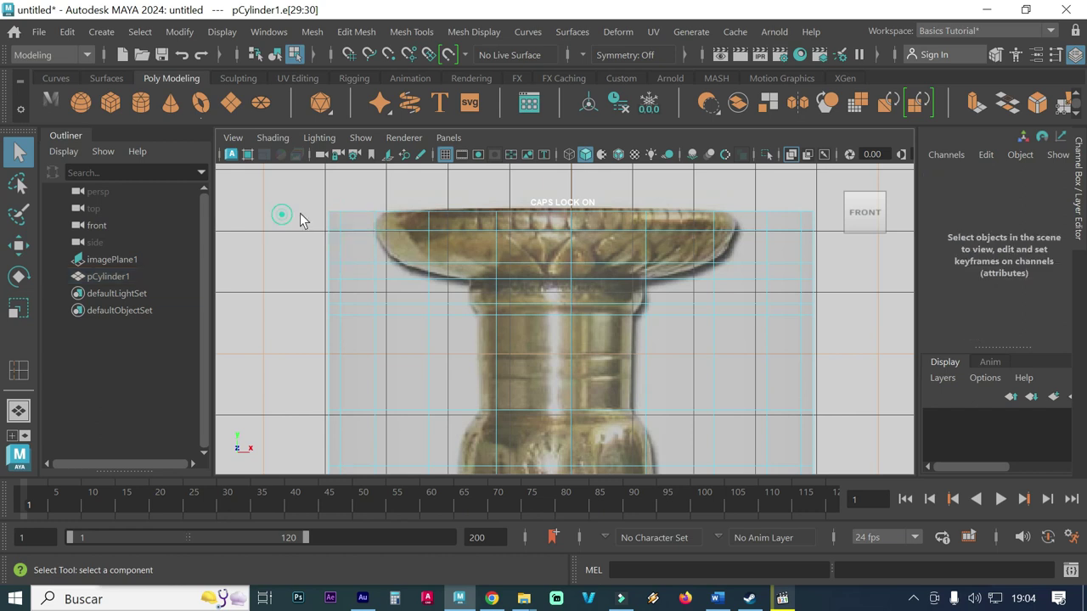
{"action": "middle_click_drag", "start_coordinate": [306, 215], "coordinate": [457, 245], "text": "alt"}
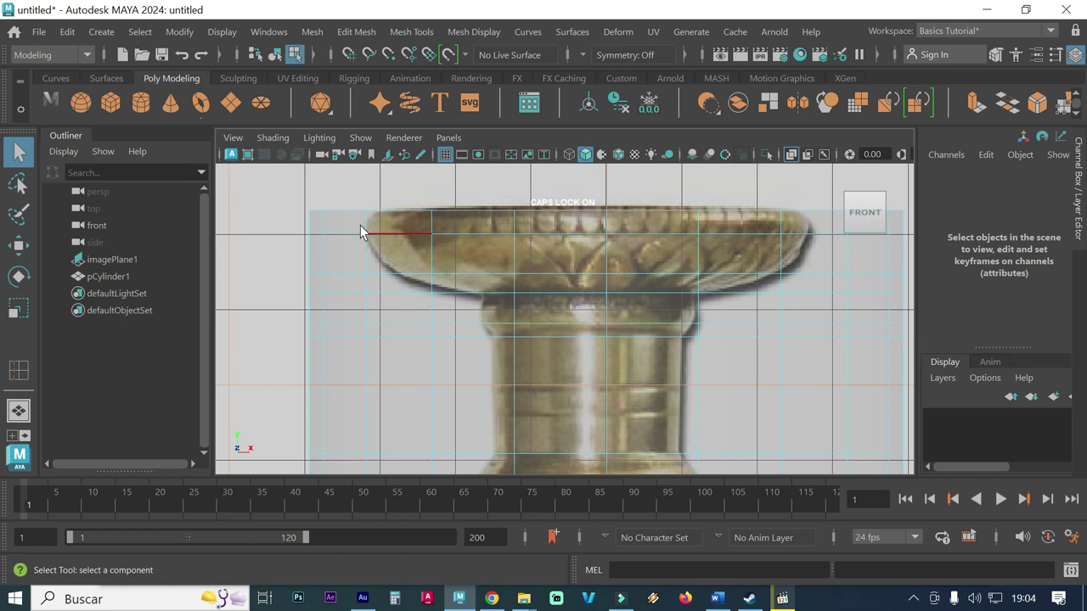
{"action": "left_click", "coordinate": [339, 215]}
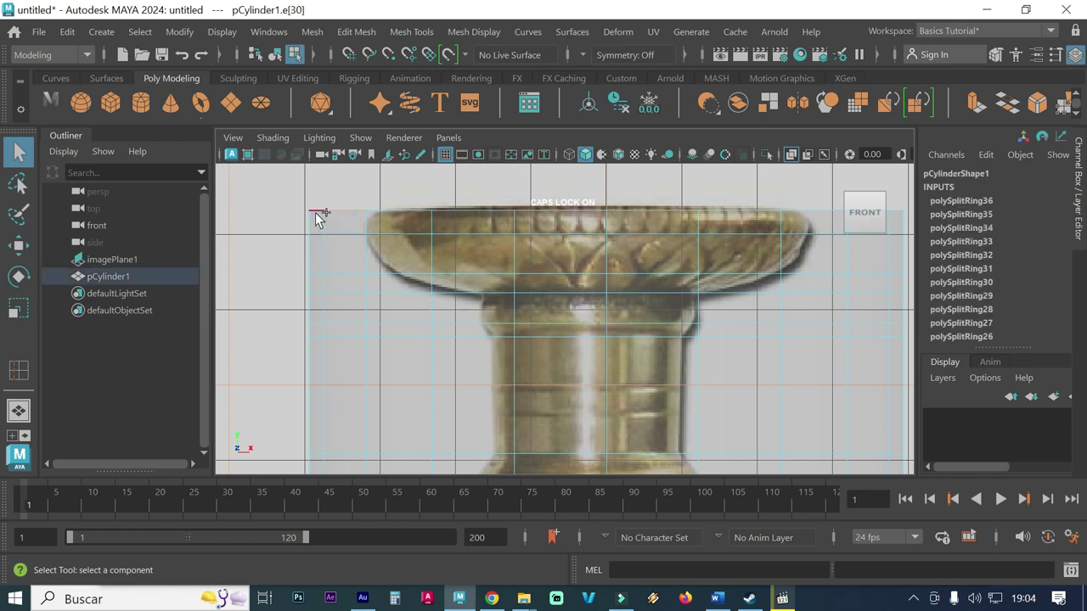
{"action": "double_click", "coordinate": [315, 212]}
Step: In perspective, scale the top edge loop inward on X and Z only, then show four views
{"action": "key", "text": "space"}
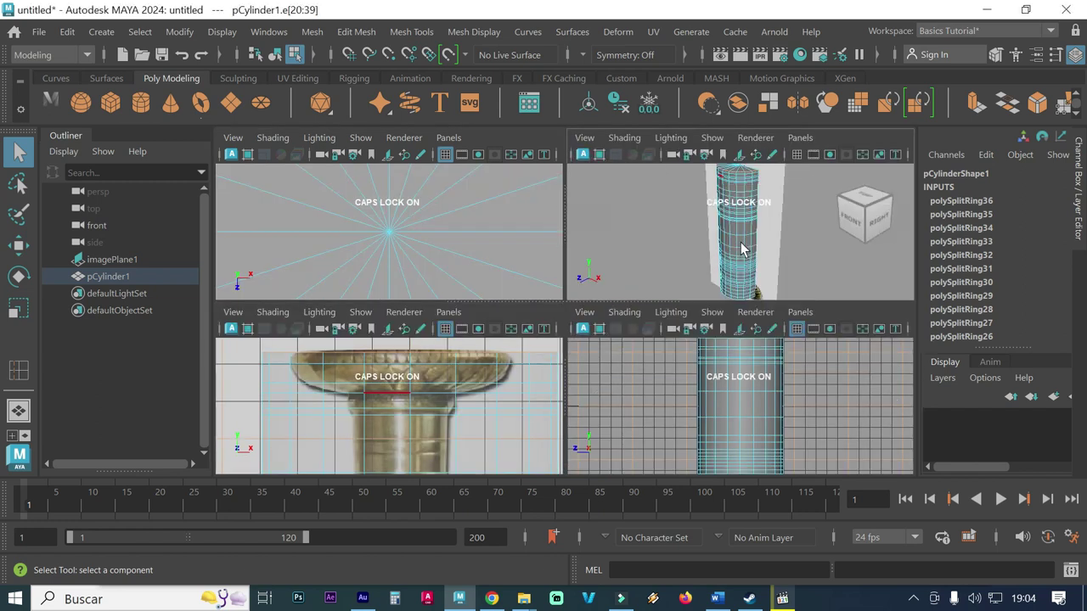
{"action": "key", "text": "space"}
{"action": "mouse_move", "coordinate": [697, 225]}
{"action": "left_mouse_down", "text": "alt"}
{"action": "mouse_move", "coordinate": [626, 250]}
{"action": "mouse_move", "coordinate": [614, 317]}
{"action": "left_mouse_up", "text": "alt"}
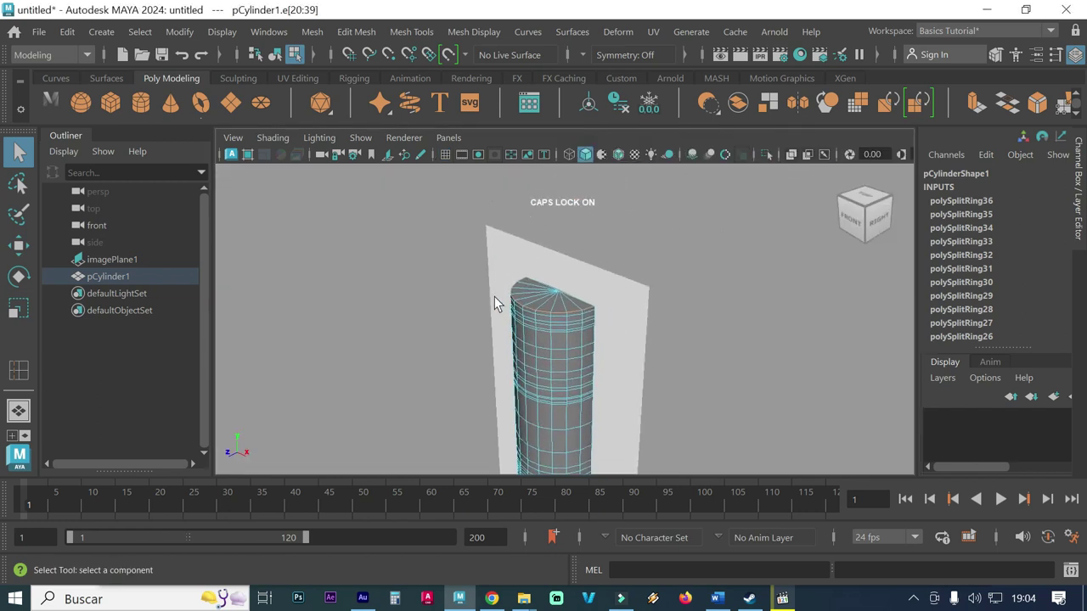
{"action": "right_click_drag", "start_coordinate": [497, 304], "coordinate": [667, 303], "text": "alt"}
{"action": "key", "text": "r"}
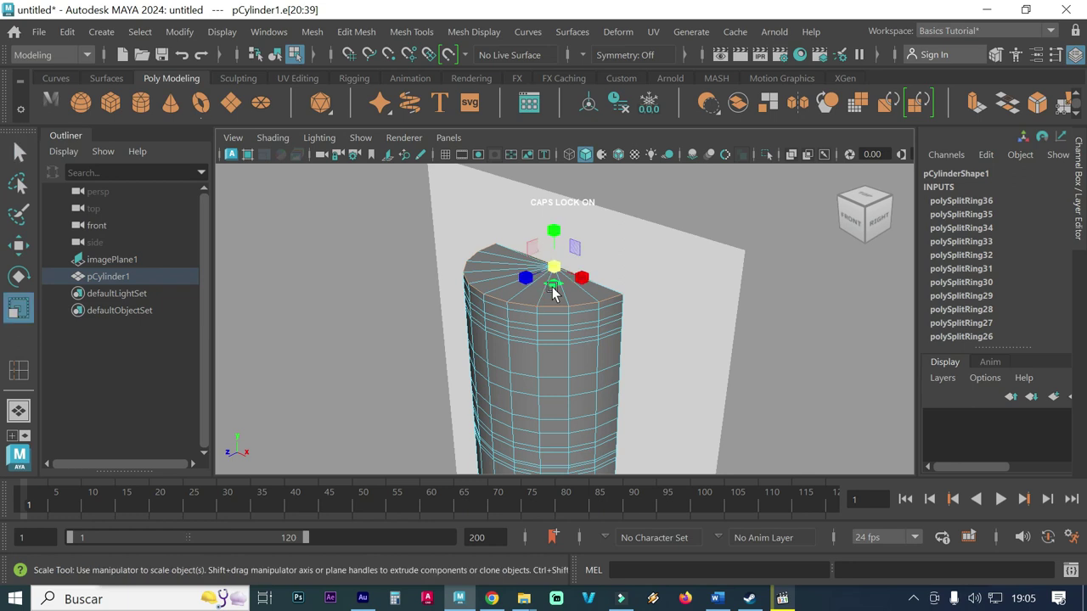
{"action": "mouse_move", "coordinate": [553, 284]}
{"action": "left_mouse_down"}
{"action": "mouse_move", "coordinate": [553, 270]}
{"action": "mouse_move", "coordinate": [529, 271]}
{"action": "left_mouse_up"}
{"action": "left_click_drag", "start_coordinate": [594, 313], "coordinate": [549, 294], "text": "alt"}
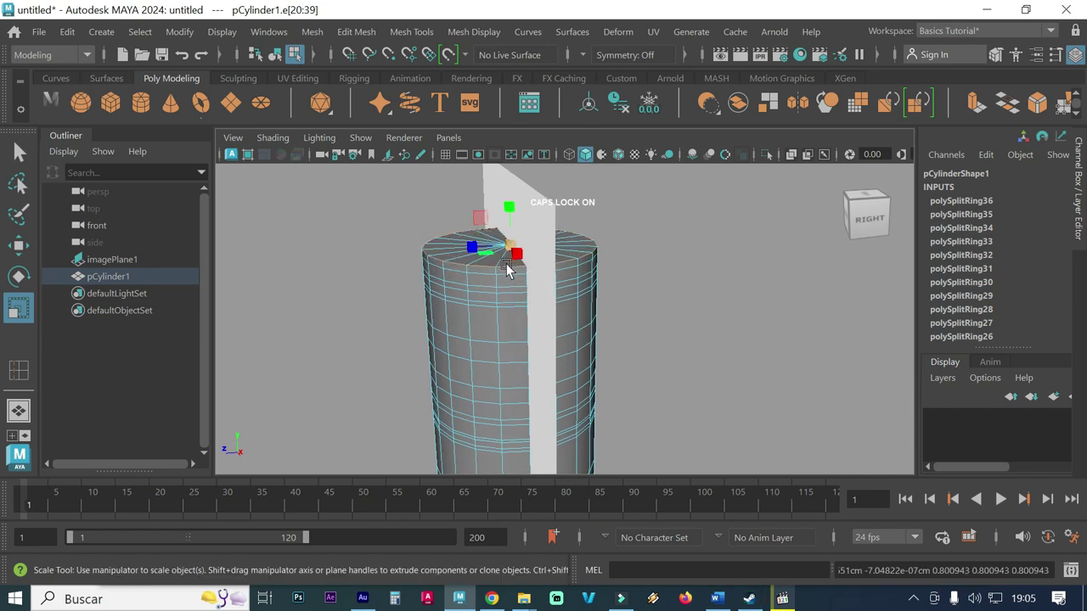
{"action": "left_click_drag", "start_coordinate": [514, 253], "coordinate": [499, 249]}
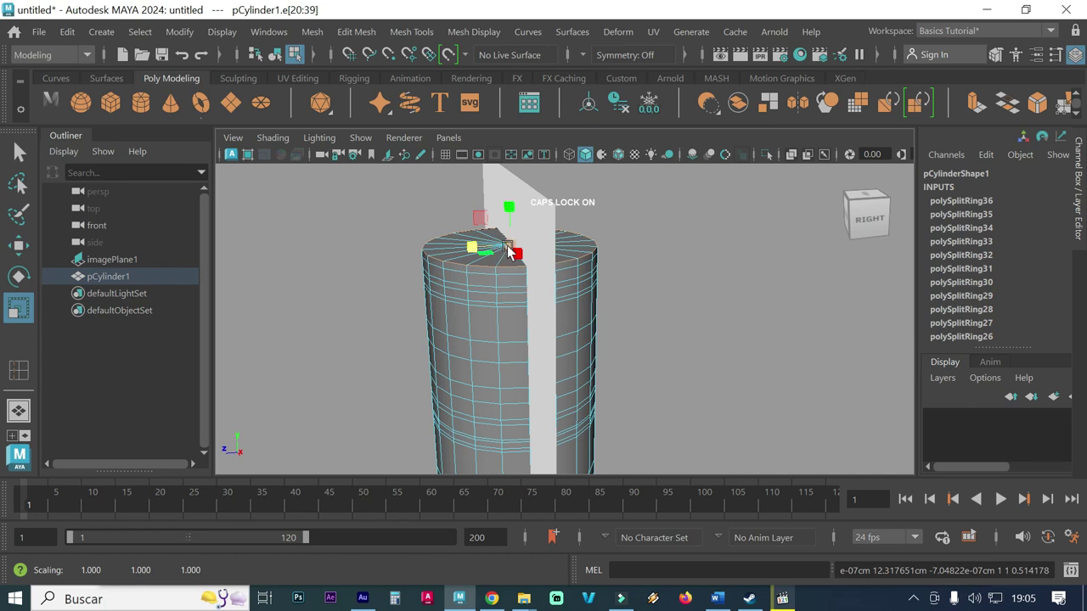
{"action": "mouse_move", "coordinate": [486, 289]}
{"action": "left_mouse_down", "text": "alt"}
{"action": "mouse_move", "coordinate": [505, 296]}
{"action": "mouse_move", "coordinate": [526, 255]}
{"action": "left_mouse_up", "text": "alt"}
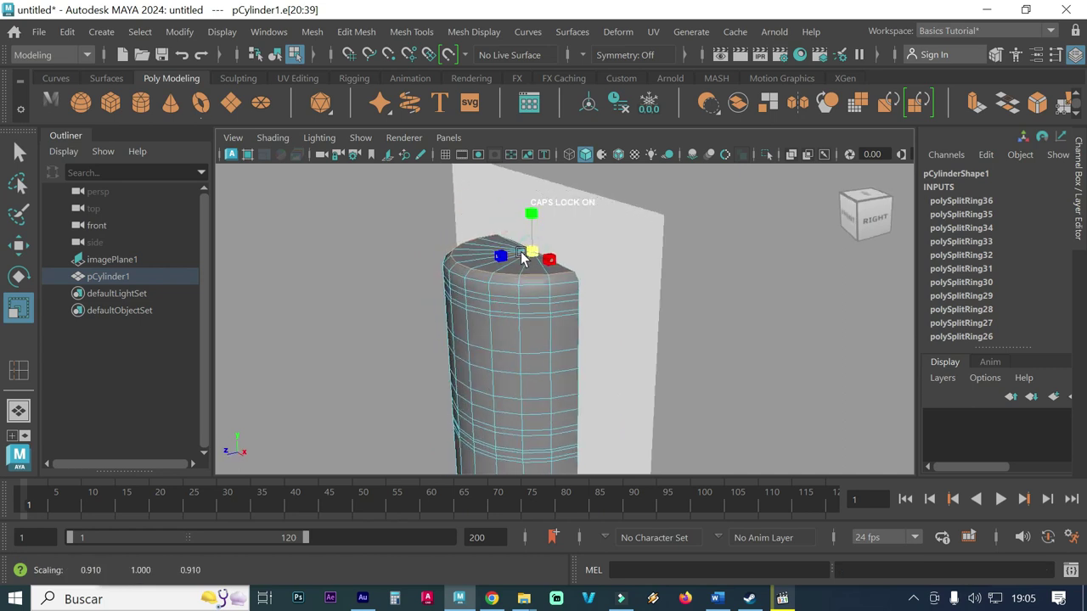
{"action": "left_click", "coordinate": [518, 258]}
{"action": "key", "text": "space"}
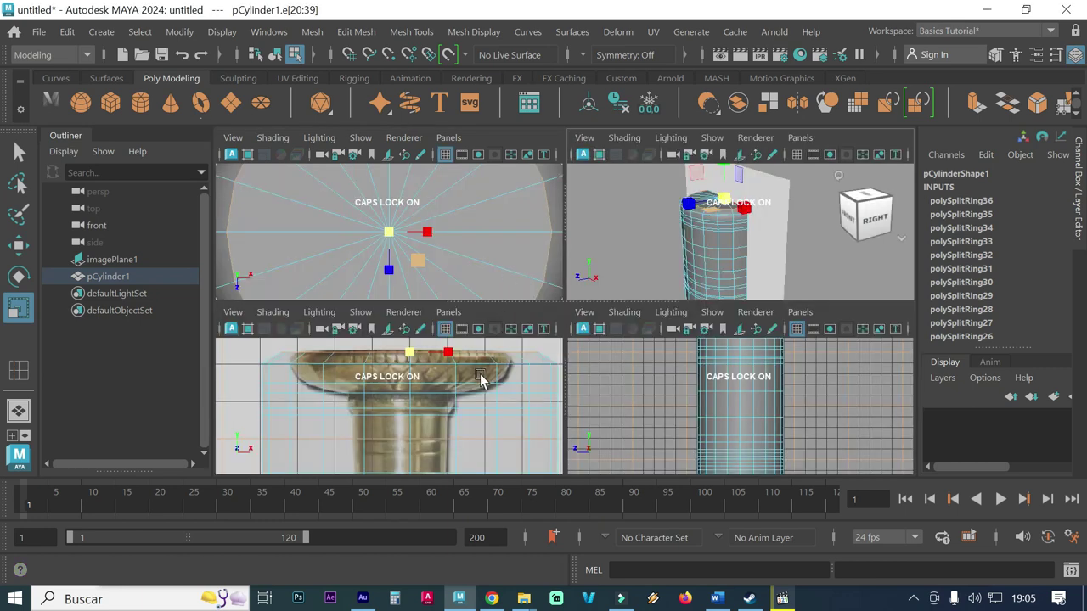
Step: Narrow the top loop to the reference rim, then scale the loop below it to 0.826 on X and Z
{"action": "key", "text": "space"}
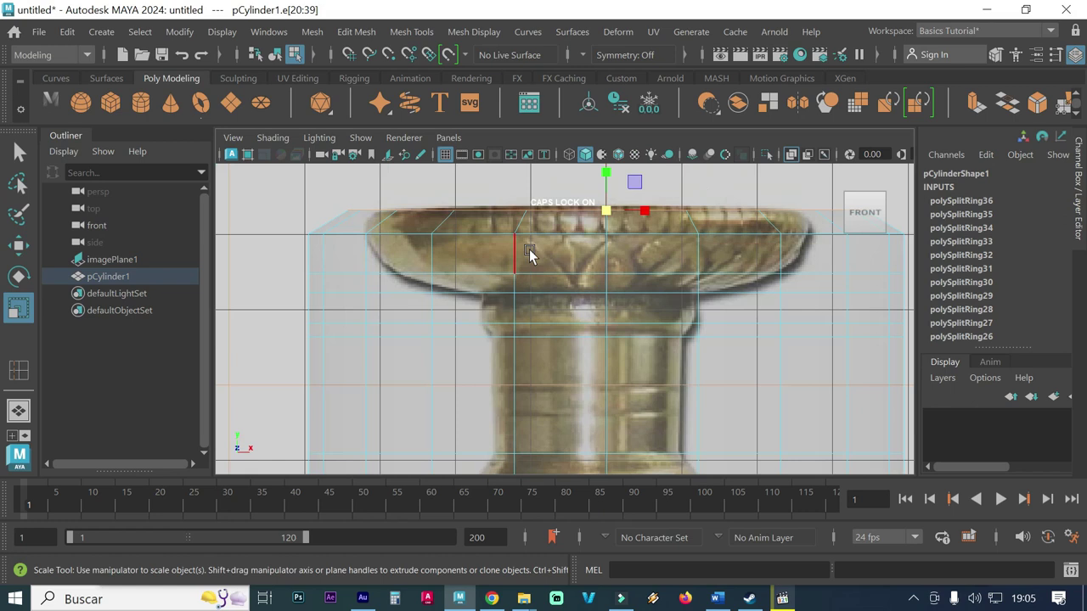
{"action": "mouse_move", "coordinate": [602, 213]}
{"action": "left_mouse_down"}
{"action": "mouse_move", "coordinate": [552, 220]}
{"action": "mouse_move", "coordinate": [570, 219]}
{"action": "left_mouse_up"}
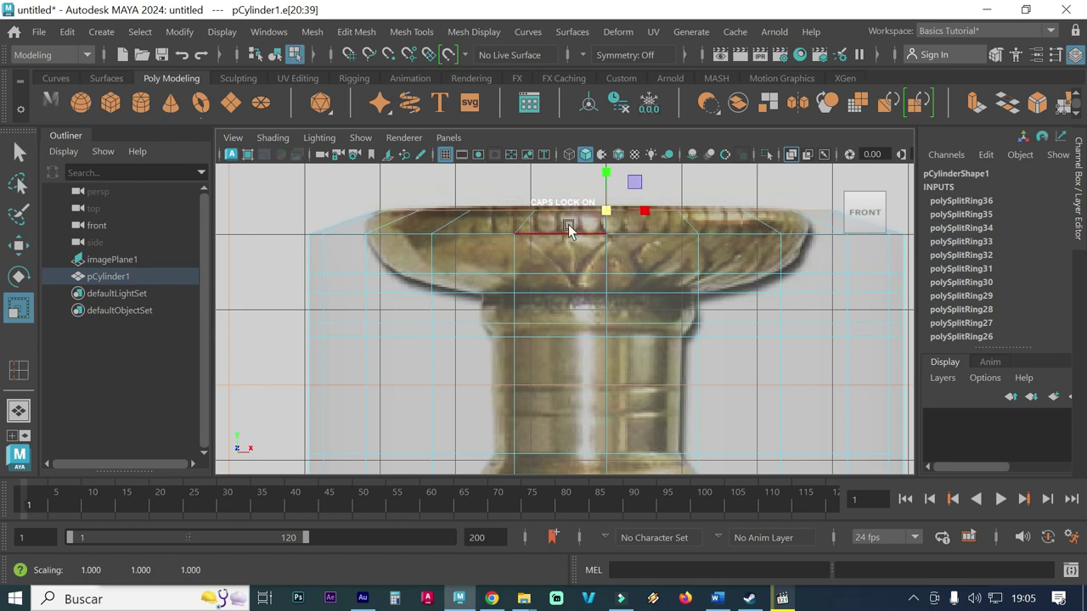
{"action": "left_click", "coordinate": [385, 235]}
{"action": "left_click", "coordinate": [344, 235]}
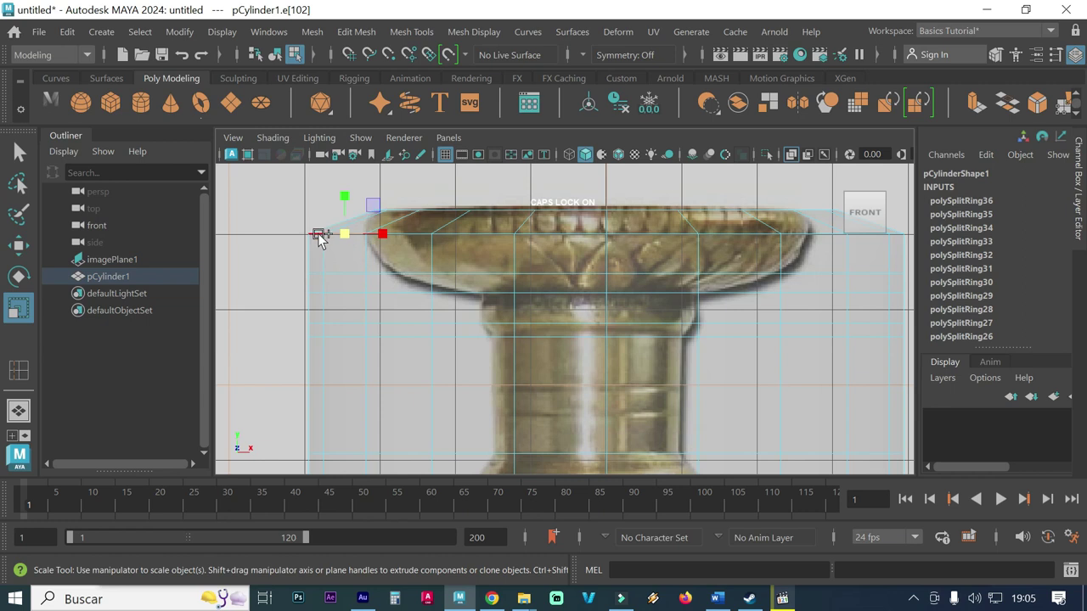
{"action": "double_click", "coordinate": [318, 231]}
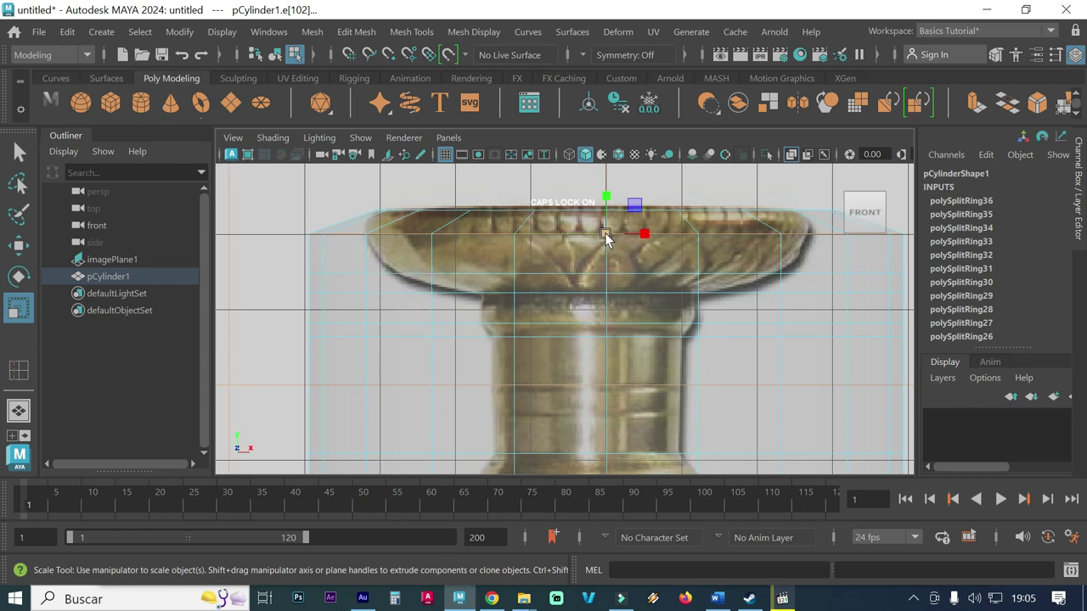
{"action": "left_click_drag", "start_coordinate": [605, 233], "coordinate": [527, 244]}
Step: Inspect the cylinder in perspective, then return to the front view and reframe the top
{"action": "key", "text": "space"}
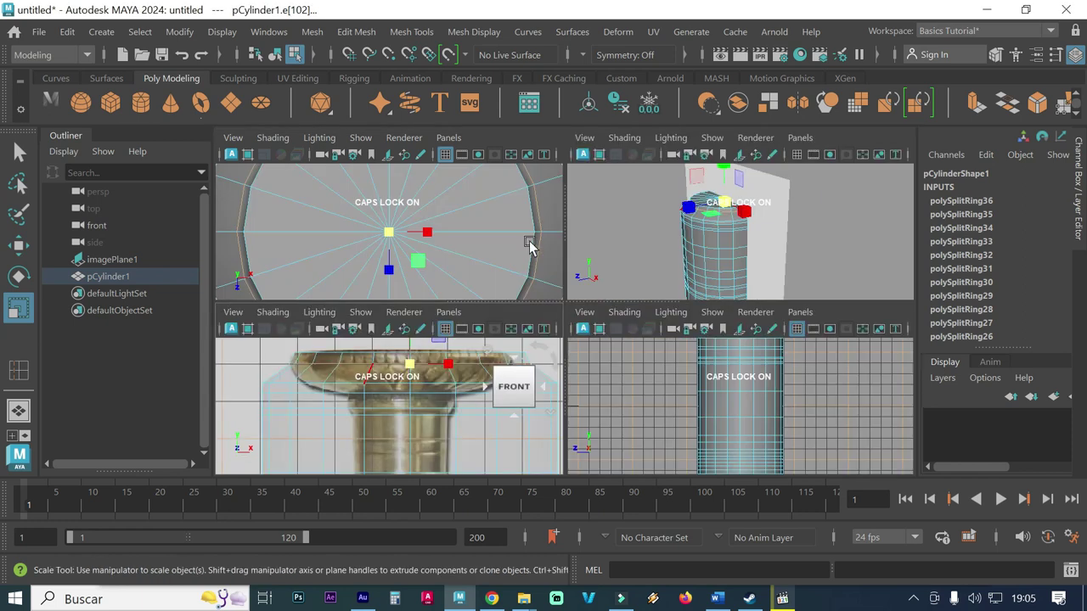
{"action": "key", "text": "space"}
{"action": "mouse_move", "coordinate": [668, 227]}
{"action": "left_mouse_down", "text": "alt"}
{"action": "mouse_move", "coordinate": [702, 230]}
{"action": "mouse_move", "coordinate": [562, 293]}
{"action": "mouse_move", "coordinate": [602, 298]}
{"action": "mouse_move", "coordinate": [548, 301]}
{"action": "mouse_move", "coordinate": [597, 304]}
{"action": "left_mouse_up", "text": "alt"}
{"action": "key", "text": "space"}
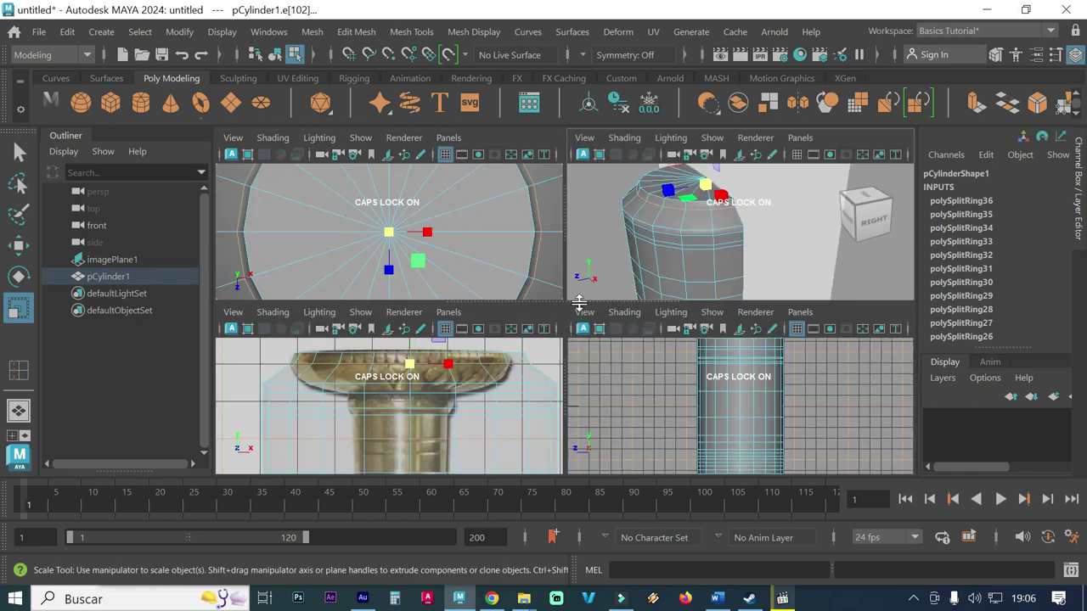
{"action": "key", "text": "space"}
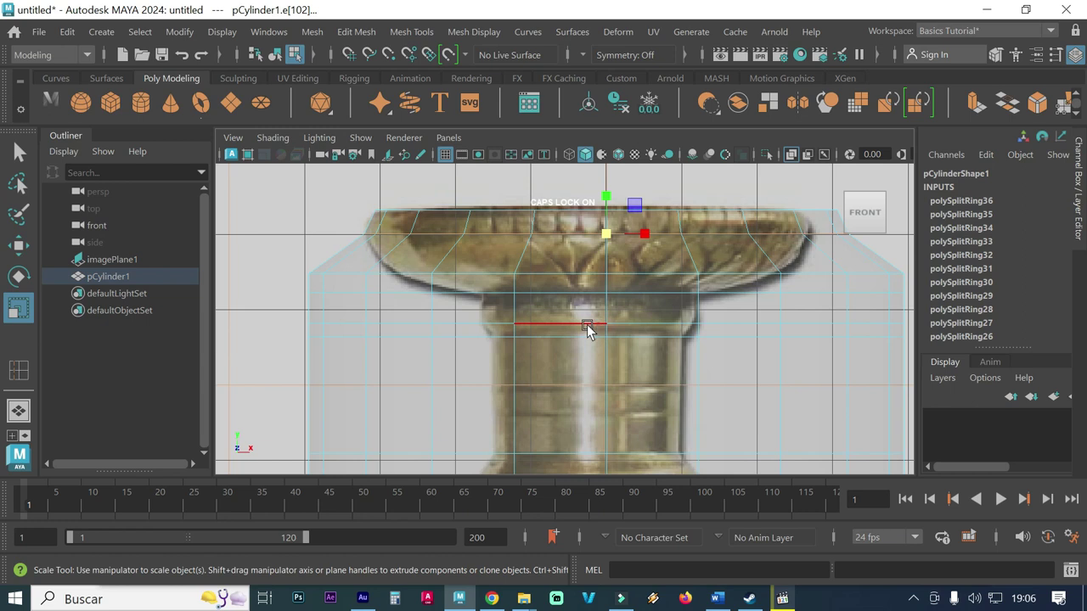
{"action": "scroll", "coordinate": [549, 310], "scroll_direction": "down", "scroll_amount": 2}
{"action": "scroll", "coordinate": [565, 313], "scroll_direction": "down", "scroll_amount": 2}
{"action": "scroll", "coordinate": [575, 317], "scroll_direction": "down", "scroll_amount": 2}
{"action": "scroll", "coordinate": [560, 317], "scroll_direction": "up", "scroll_amount": 1}
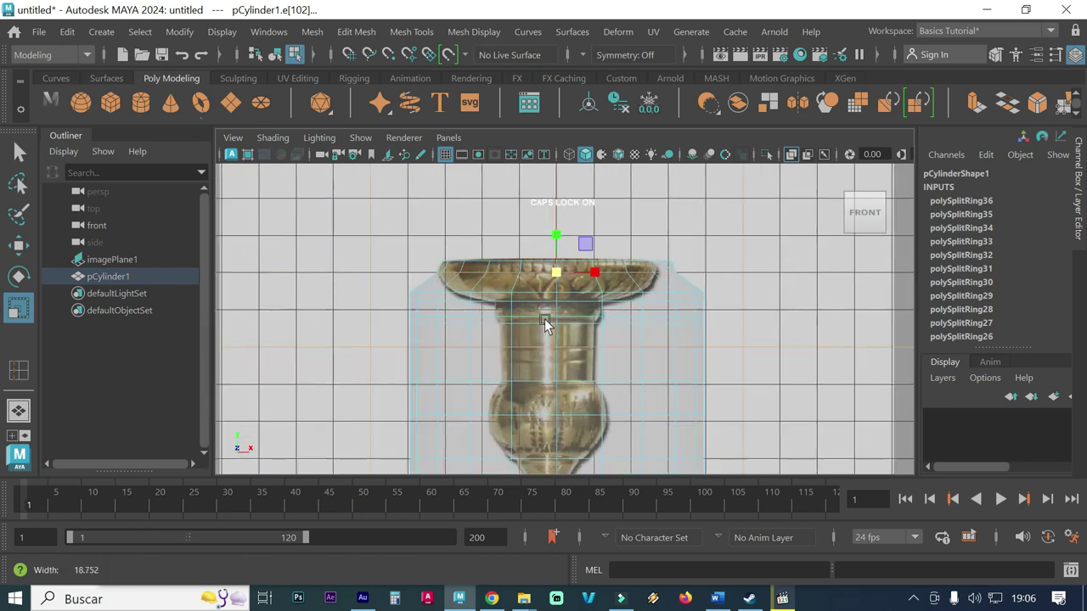
{"action": "scroll", "coordinate": [594, 293], "scroll_direction": "up", "scroll_amount": 2}
{"action": "scroll", "coordinate": [654, 282], "scroll_direction": "up", "scroll_amount": 1}
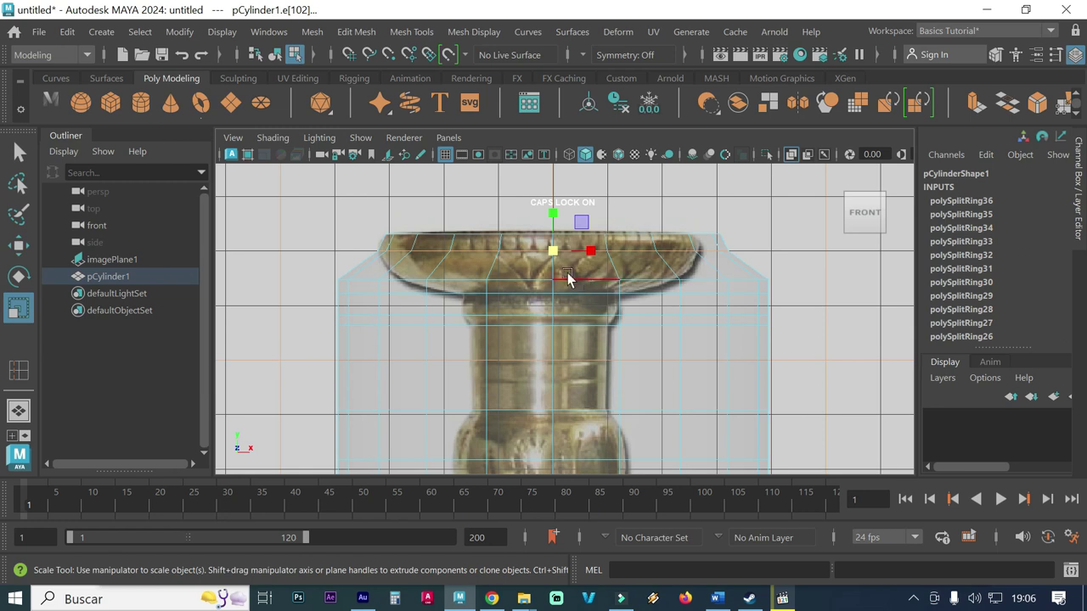
{"action": "scroll", "coordinate": [349, 217], "scroll_direction": "up", "scroll_amount": 1}
Step: Reselect the full top edge loop after trying single rim edges
{"action": "left_click", "coordinate": [357, 219]}
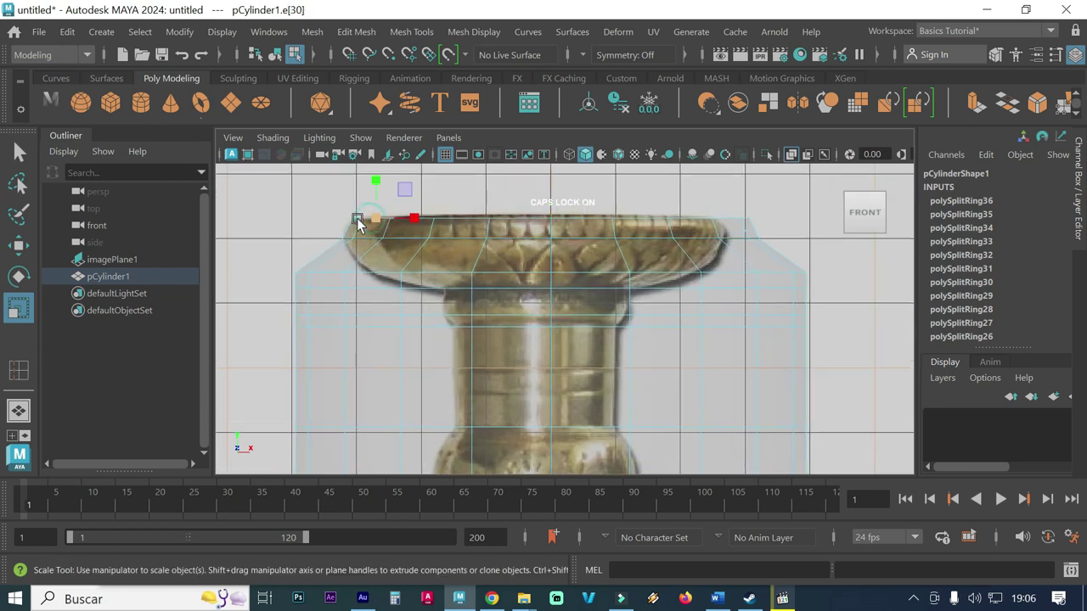
{"action": "left_click_drag", "start_coordinate": [357, 221], "coordinate": [410, 236]}
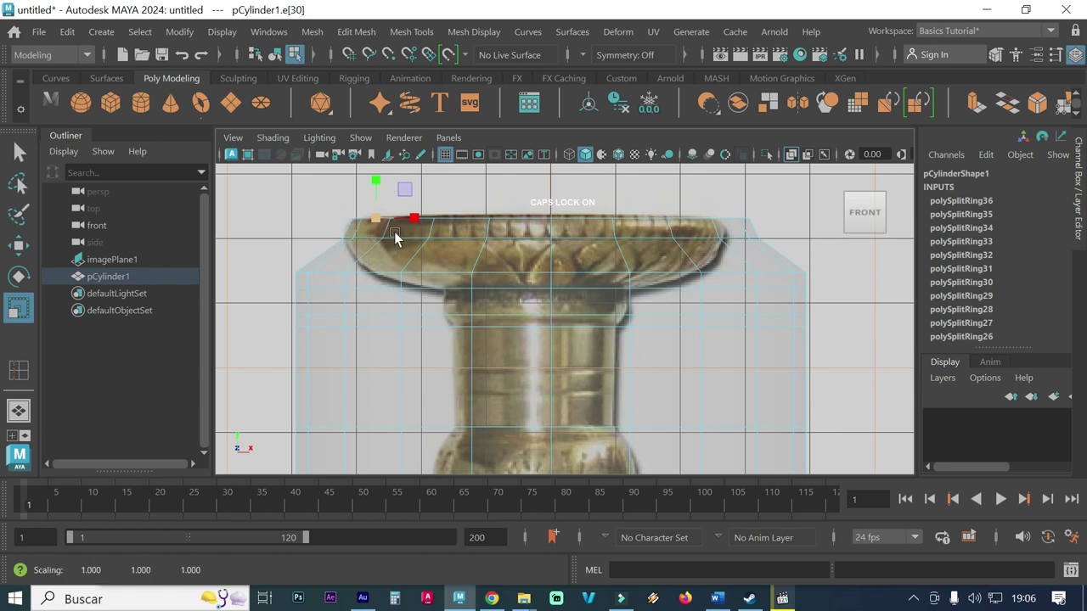
{"action": "left_click", "coordinate": [357, 222]}
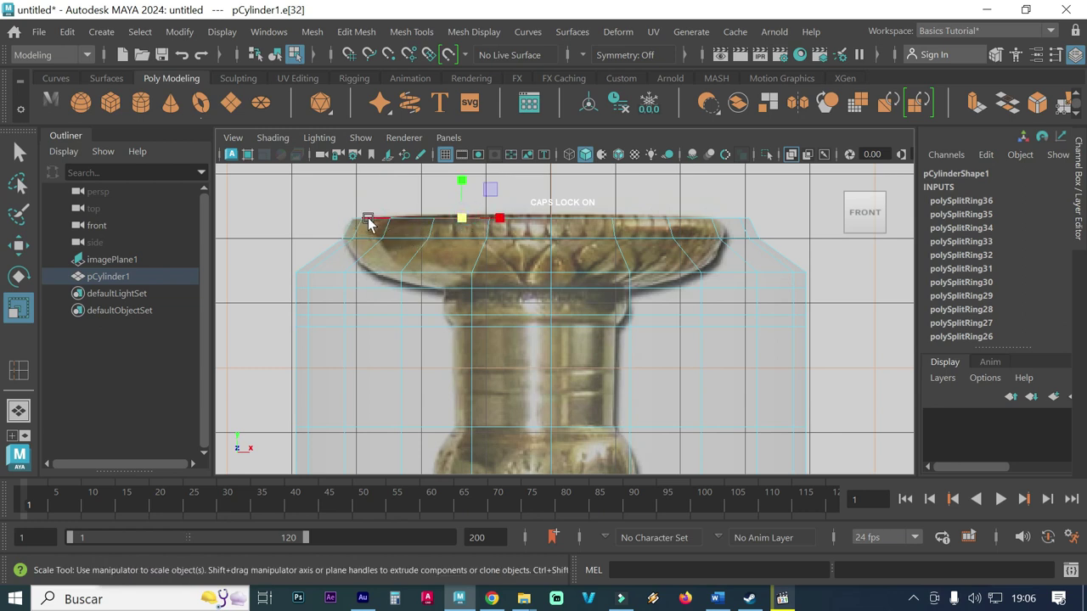
{"action": "left_click", "coordinate": [359, 223]}
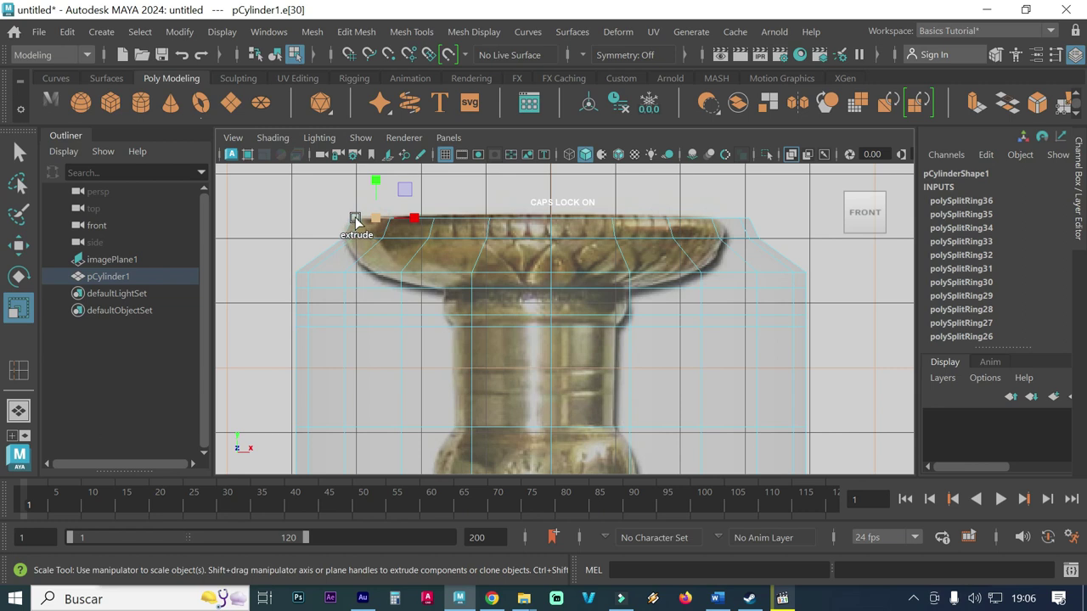
{"action": "scroll", "coordinate": [374, 225], "scroll_direction": "up", "scroll_amount": 3}
{"action": "scroll", "coordinate": [493, 263], "scroll_direction": "down", "scroll_amount": 2}
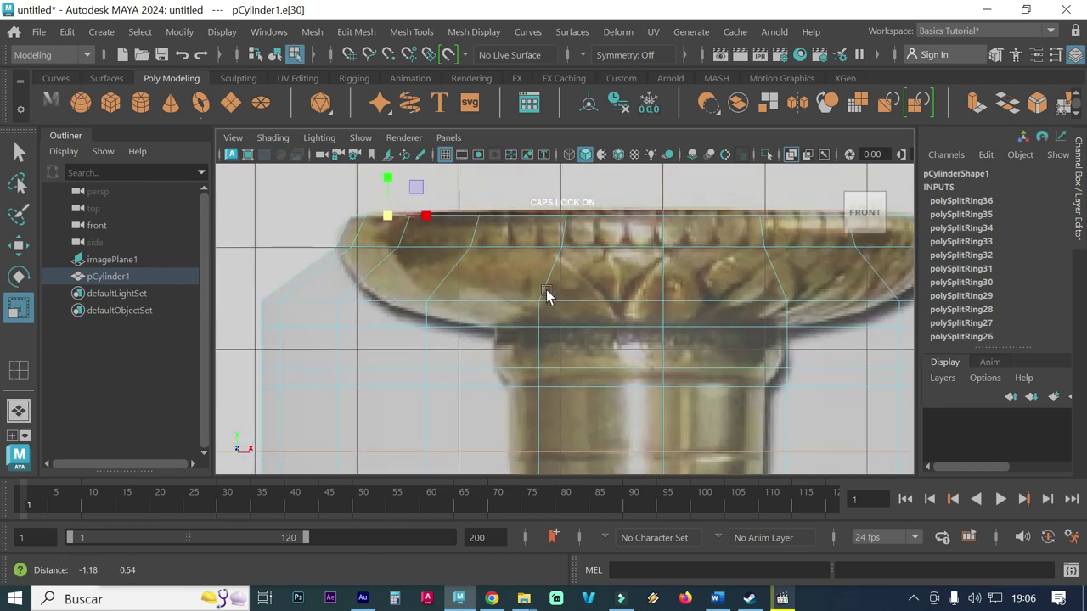
{"action": "double_click", "coordinate": [352, 220]}
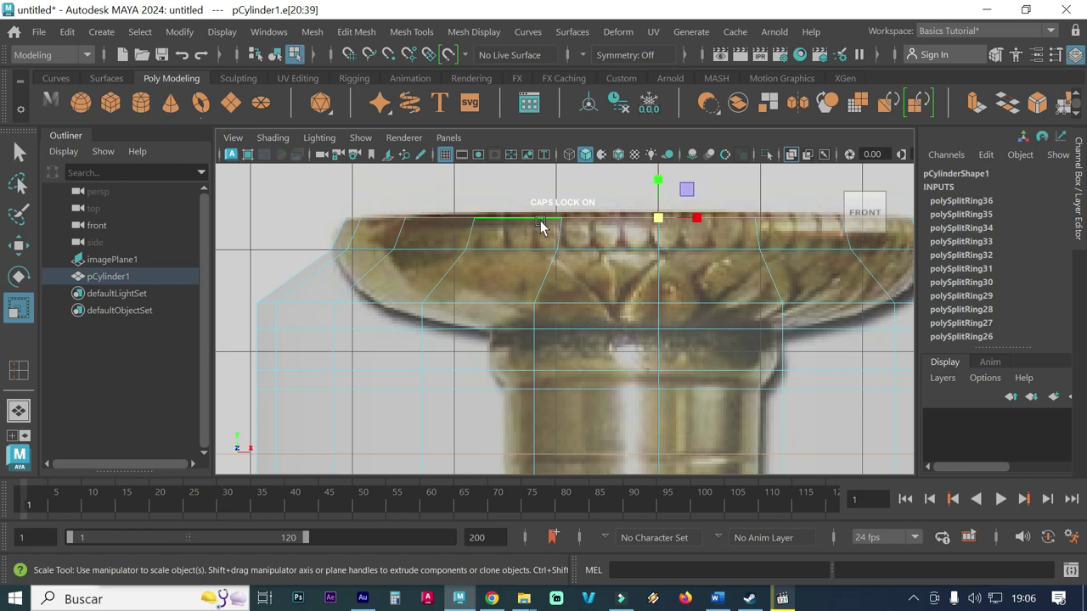
{"action": "scroll", "coordinate": [607, 248], "scroll_direction": "down", "scroll_amount": 2}
{"action": "scroll", "coordinate": [611, 274], "scroll_direction": "down", "scroll_amount": 2}
{"action": "scroll", "coordinate": [596, 274], "scroll_direction": "down", "scroll_amount": 1}
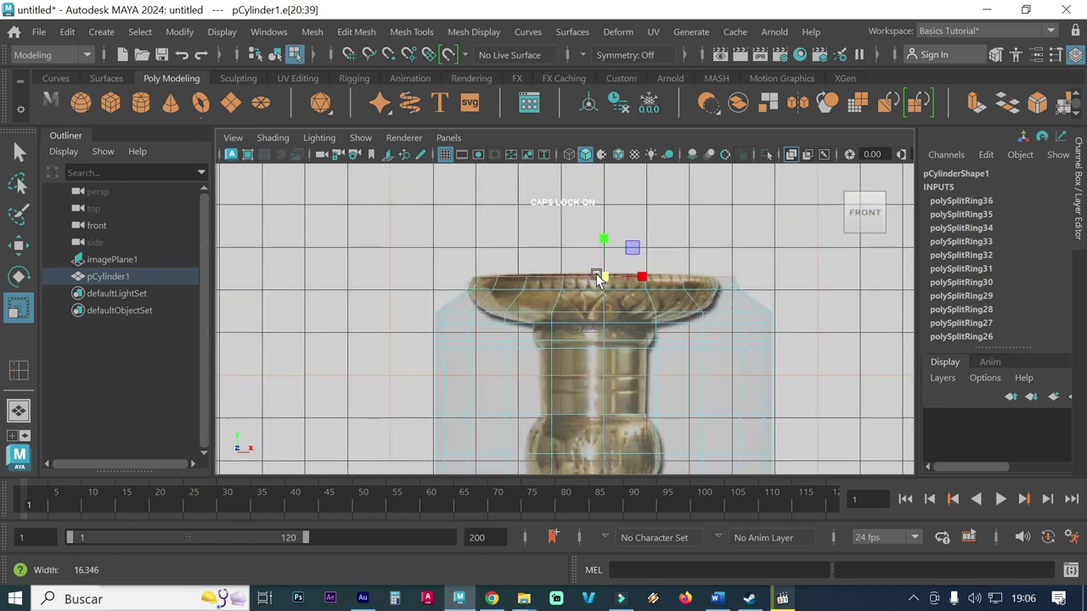
{"action": "scroll", "coordinate": [654, 307], "scroll_direction": "down", "scroll_amount": 2}
{"action": "scroll", "coordinate": [624, 306], "scroll_direction": "down", "scroll_amount": 1}
Step: Scale the top edge loop slightly further inward, to about 0.991 on X and Z
{"action": "key", "text": "space"}
{"action": "key", "text": "space"}
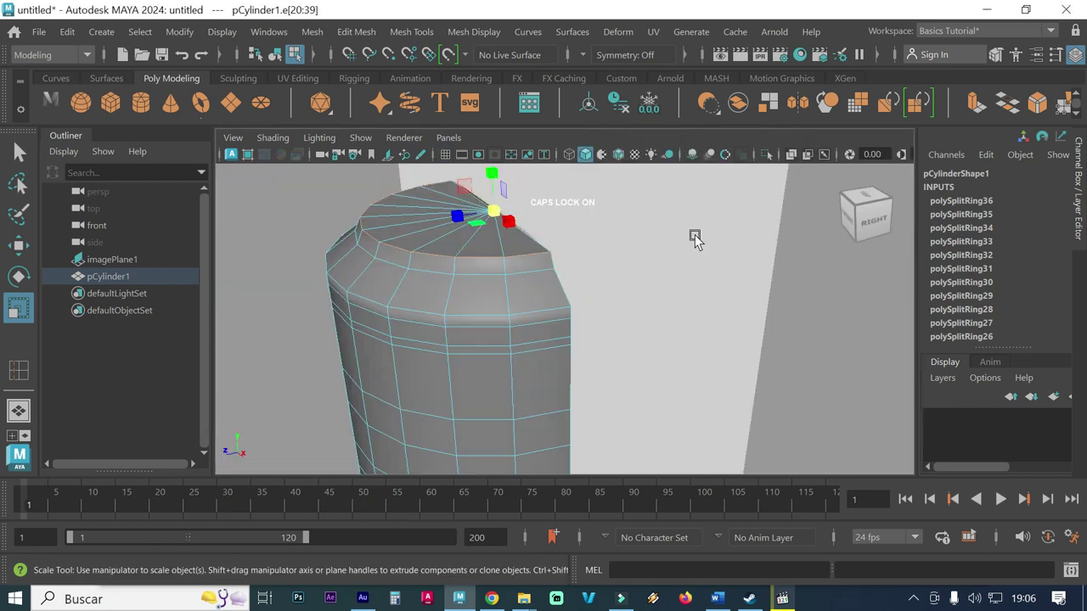
{"action": "left_click_drag", "start_coordinate": [493, 212], "coordinate": [488, 215]}
Step: Zoom in on the cup rim, shrink the top loop a little more, and check it in perspective
{"action": "key", "text": "space"}
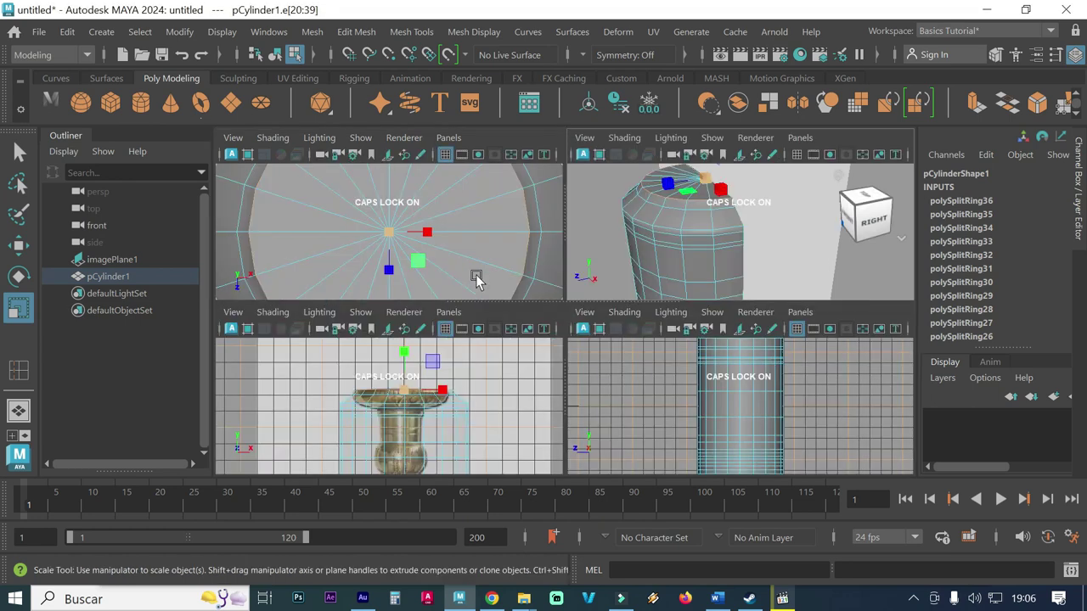
{"action": "key", "text": "space"}
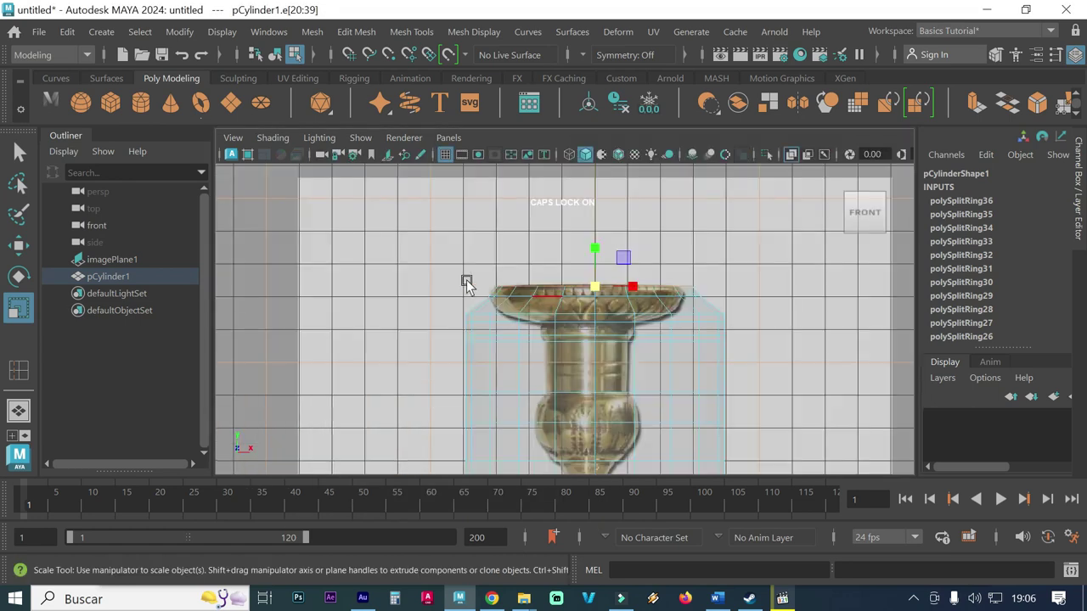
{"action": "right_click_drag", "start_coordinate": [467, 282], "coordinate": [717, 288], "text": "alt"}
{"action": "left_click_drag", "start_coordinate": [635, 245], "coordinate": [632, 244]}
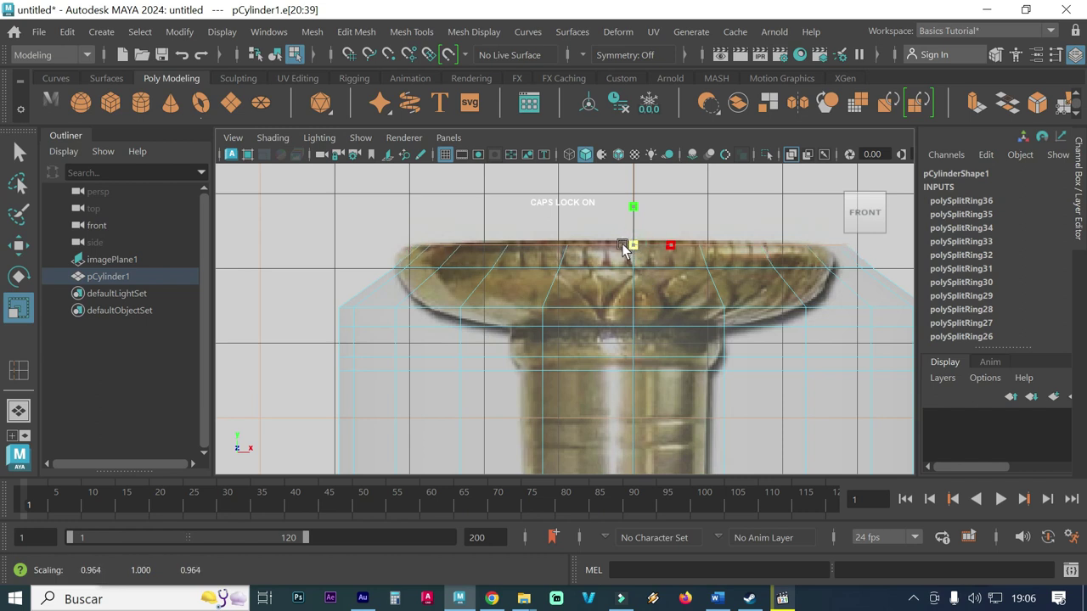
{"action": "left_click_drag", "start_coordinate": [624, 244], "coordinate": [624, 244]}
{"action": "left_click_drag", "start_coordinate": [738, 296], "coordinate": [703, 303], "text": "alt"}
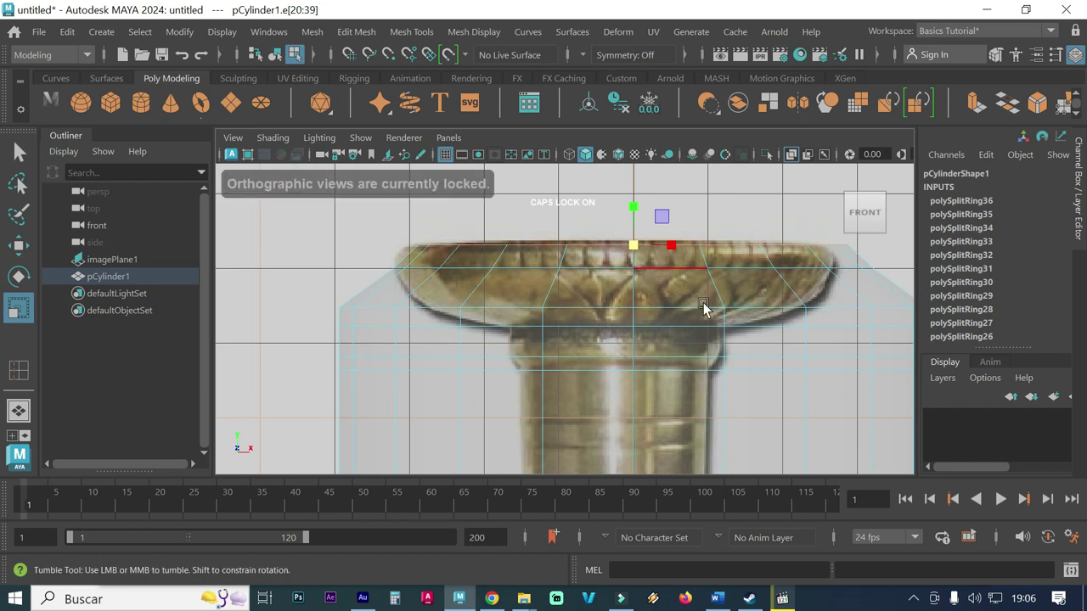
{"action": "key", "text": "space"}
{"action": "key", "text": "space"}
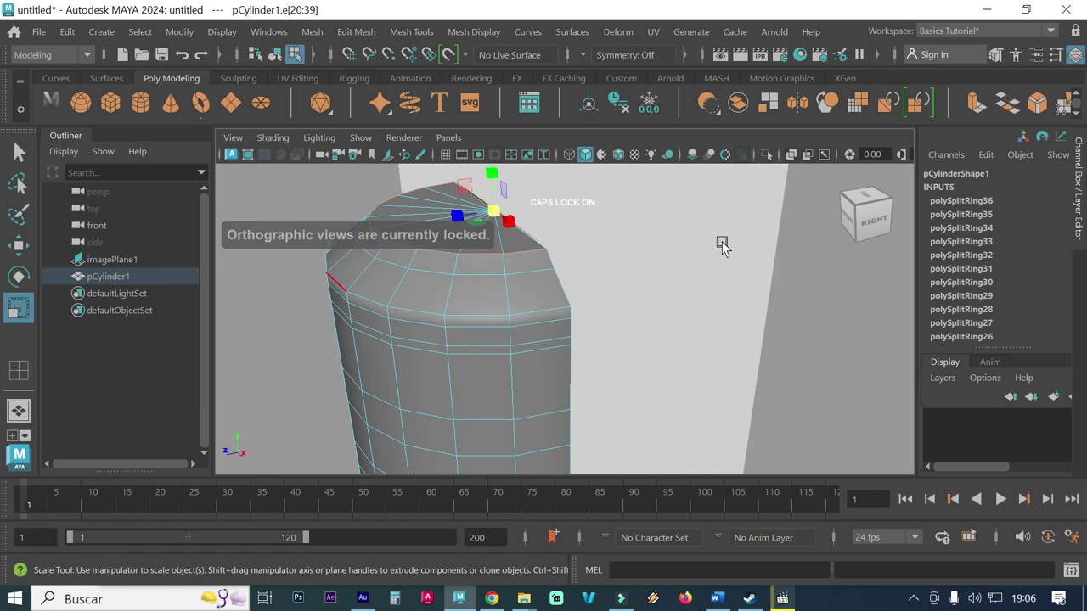
{"action": "mouse_move", "coordinate": [672, 254]}
{"action": "left_mouse_down", "text": "alt"}
{"action": "mouse_move", "coordinate": [638, 284]}
{"action": "mouse_move", "coordinate": [671, 257]}
{"action": "mouse_move", "coordinate": [703, 261]}
{"action": "left_mouse_up", "text": "alt"}
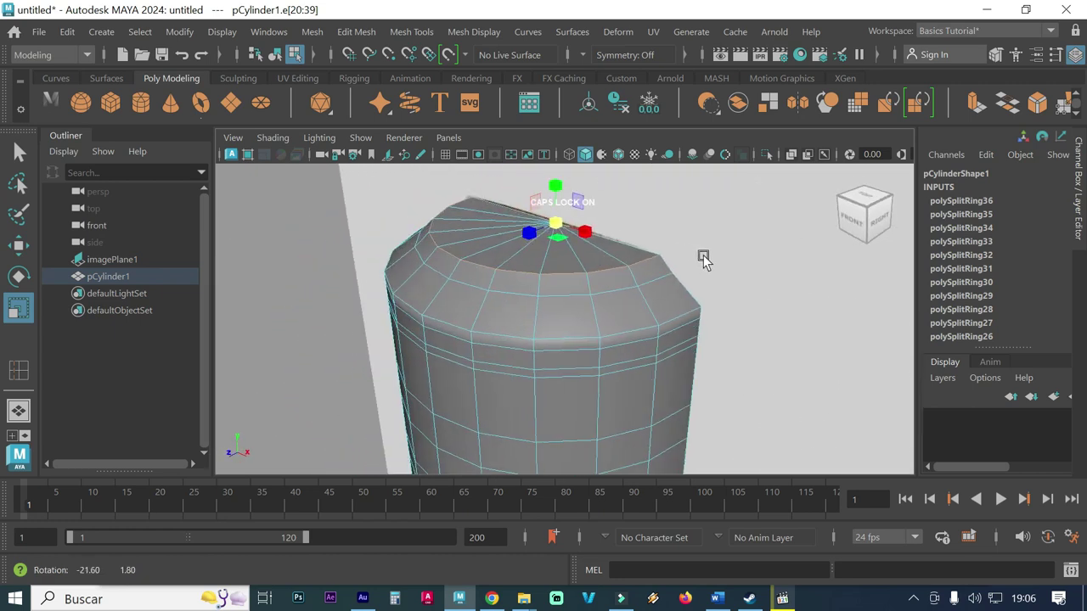
{"action": "key", "text": "space"}
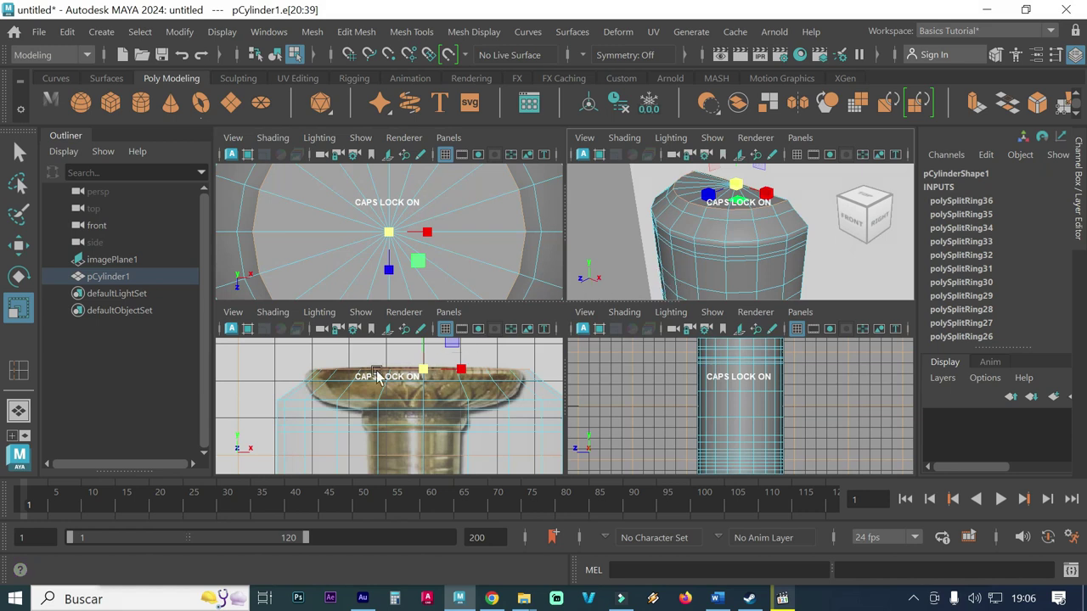
{"action": "scroll", "coordinate": [296, 379], "scroll_direction": "up", "scroll_amount": 5}
{"action": "key", "text": "space"}
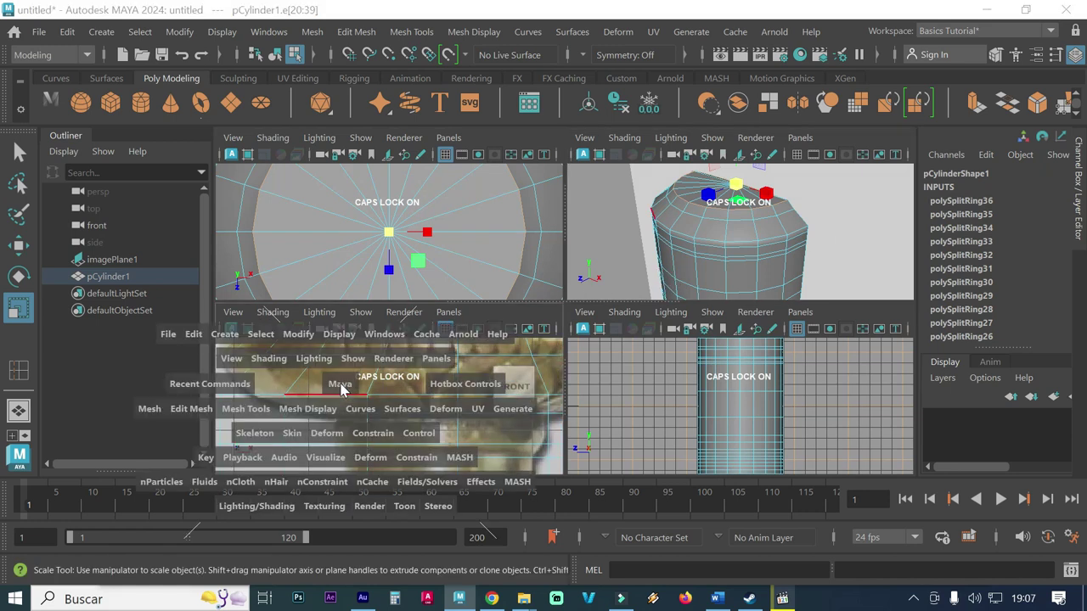
Step: Select the edge loop on the bowl's outer rim and scale it inward to 0.970
{"action": "middle_click_drag", "start_coordinate": [392, 284], "coordinate": [465, 334], "text": "alt"}
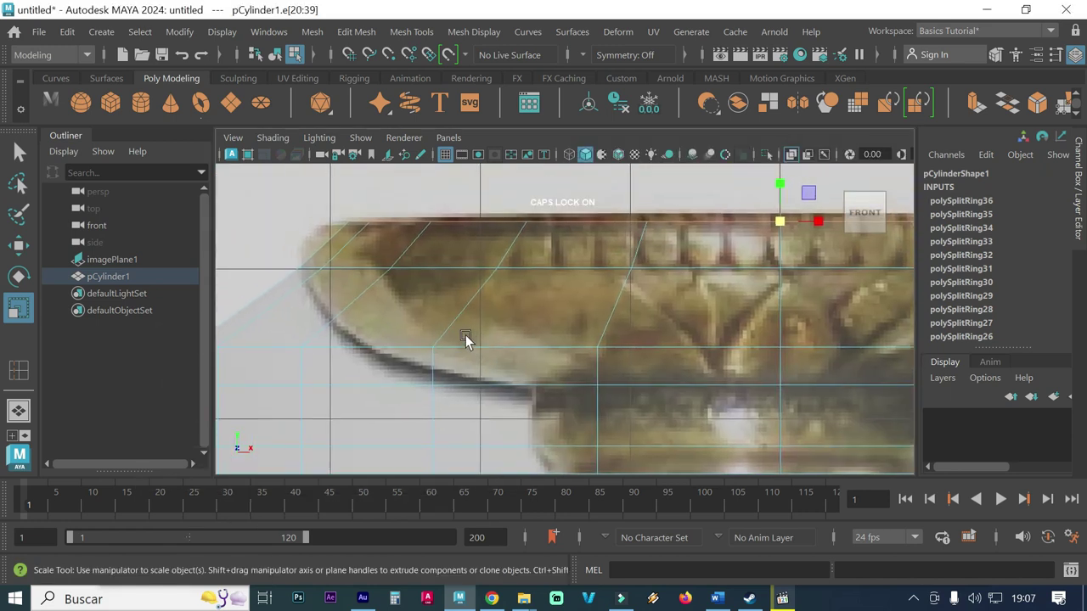
{"action": "left_click", "coordinate": [323, 270]}
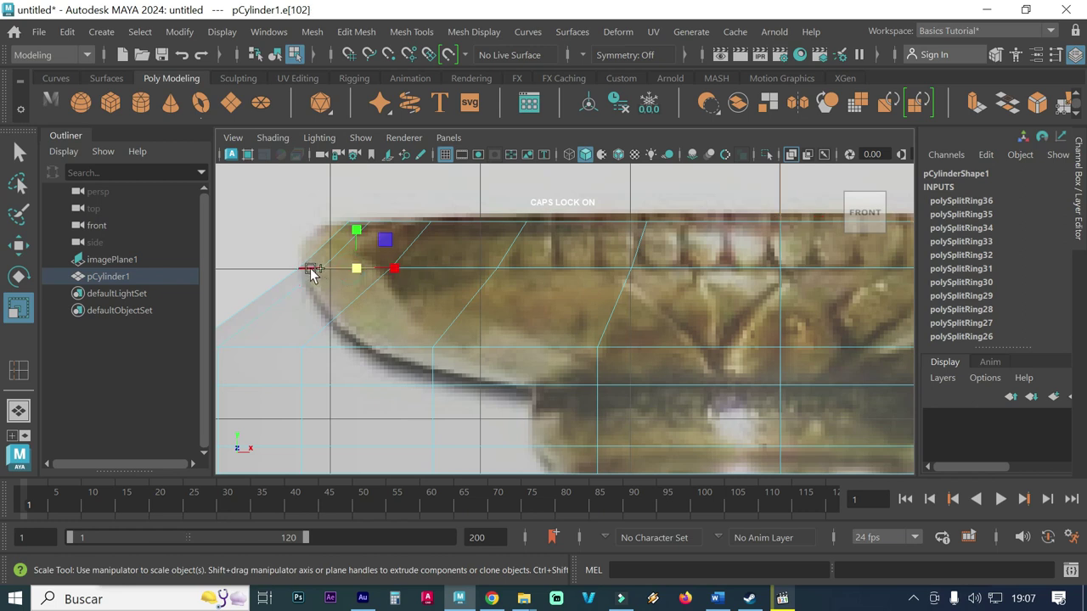
{"action": "double_click", "coordinate": [310, 269]}
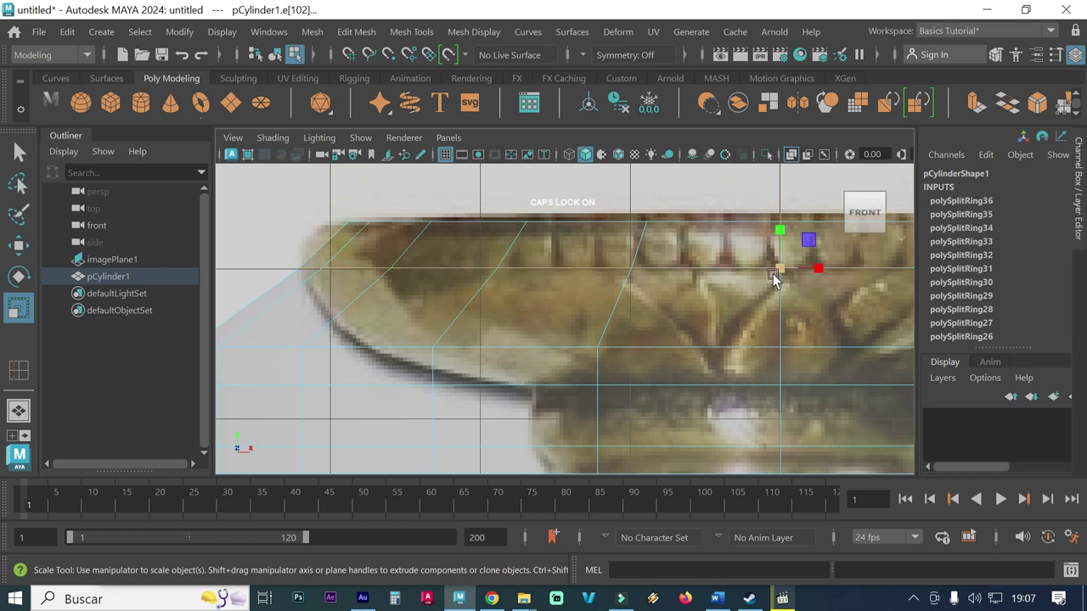
{"action": "left_click_drag", "start_coordinate": [778, 271], "coordinate": [760, 275]}
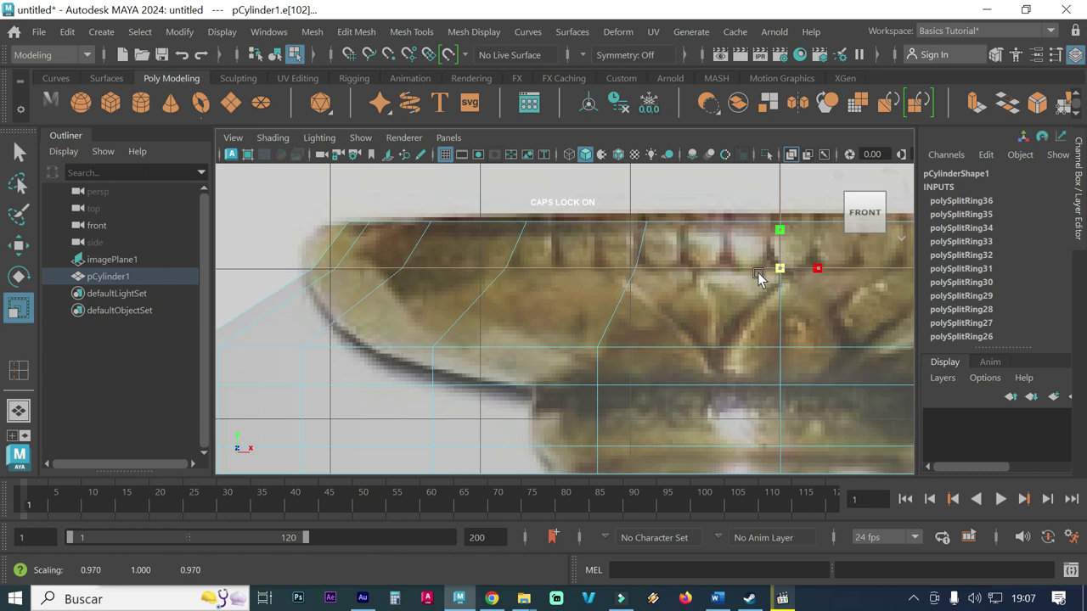
Step: Zoom out in the front view to see the whole candlestick centred on the bowl
{"action": "key", "text": "space"}
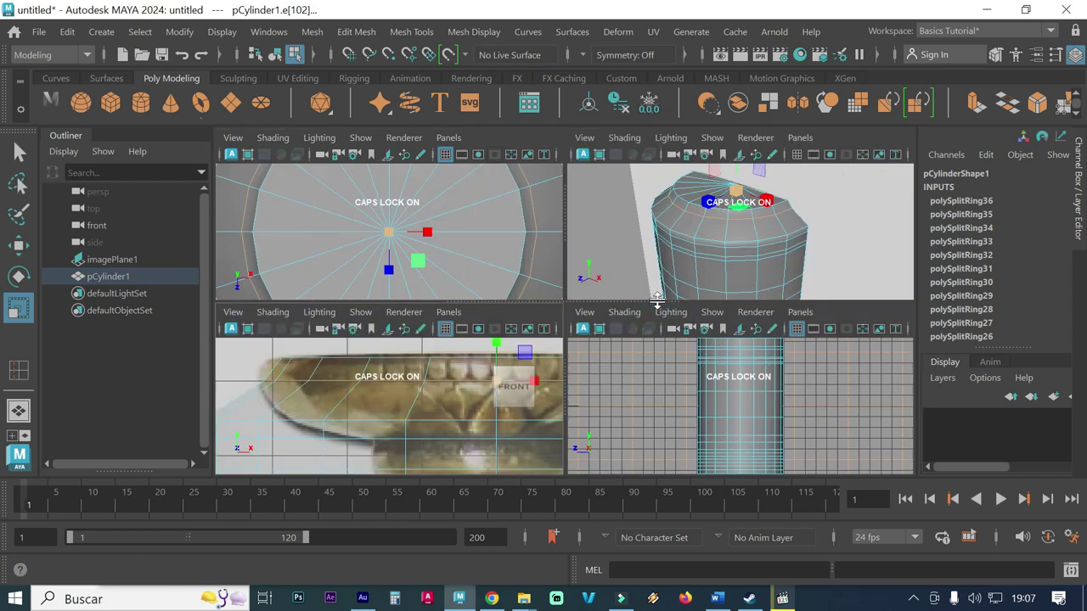
{"action": "key", "text": "space"}
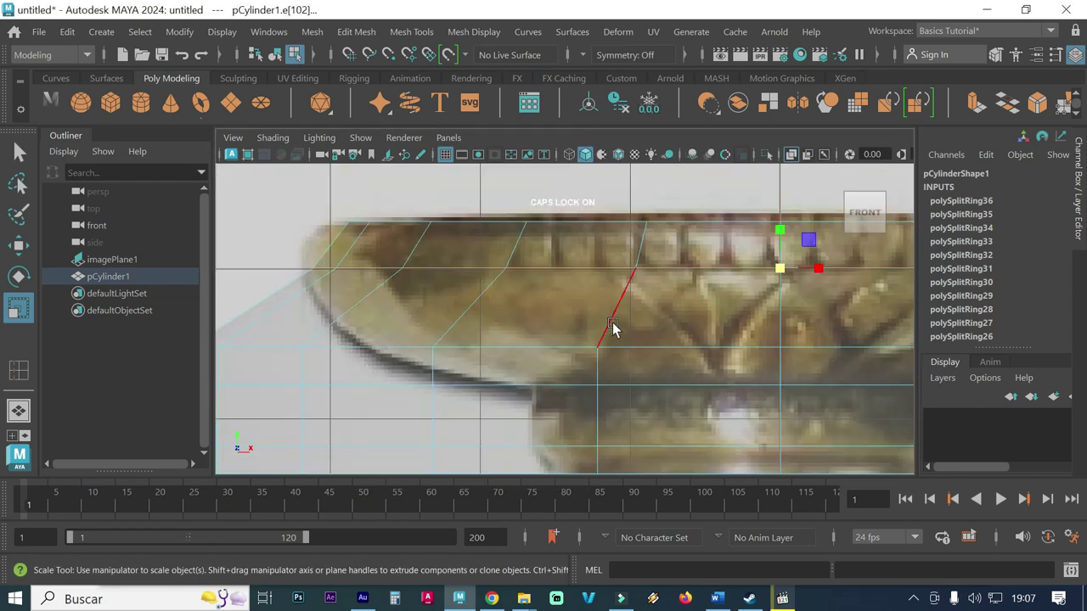
{"action": "scroll", "coordinate": [609, 306], "scroll_direction": "down", "scroll_amount": 5}
{"action": "scroll", "coordinate": [609, 308], "scroll_direction": "down", "scroll_amount": 3}
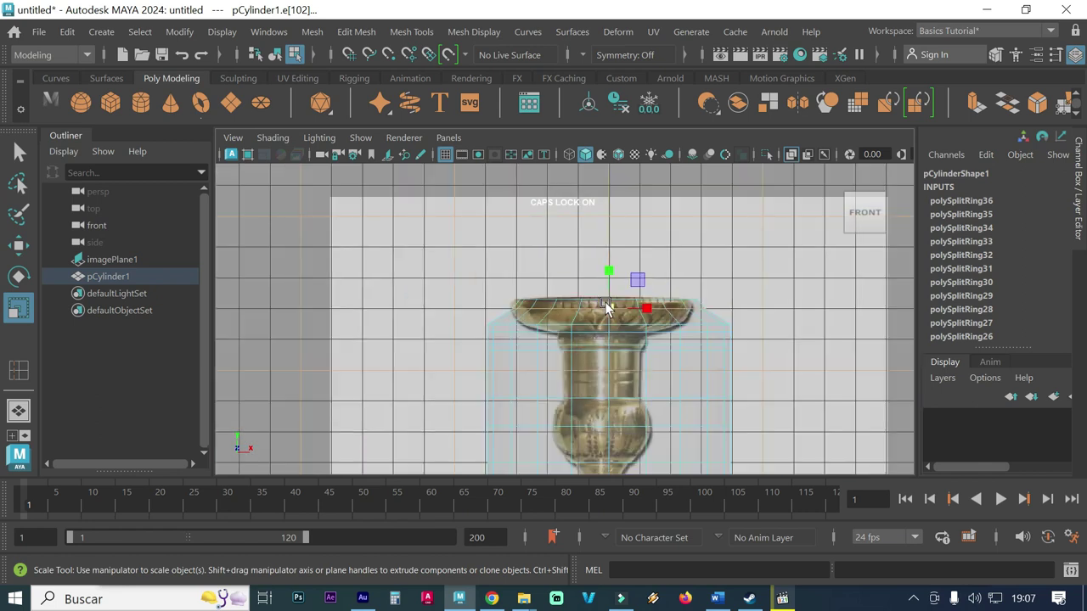
{"action": "middle_click_drag", "start_coordinate": [609, 308], "coordinate": [548, 280], "text": "alt"}
{"action": "middle_click_drag", "start_coordinate": [602, 311], "coordinate": [572, 290], "text": "alt"}
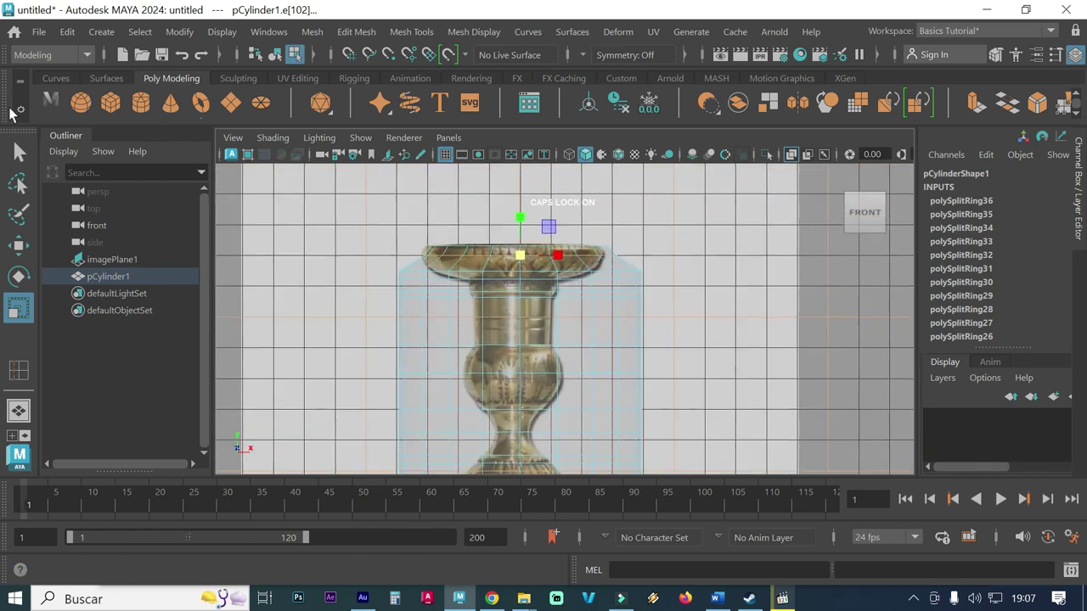
Step: Activate the Move tool (W) and zoom out around the candlestick
{"action": "left_click", "coordinate": [17, 151]}
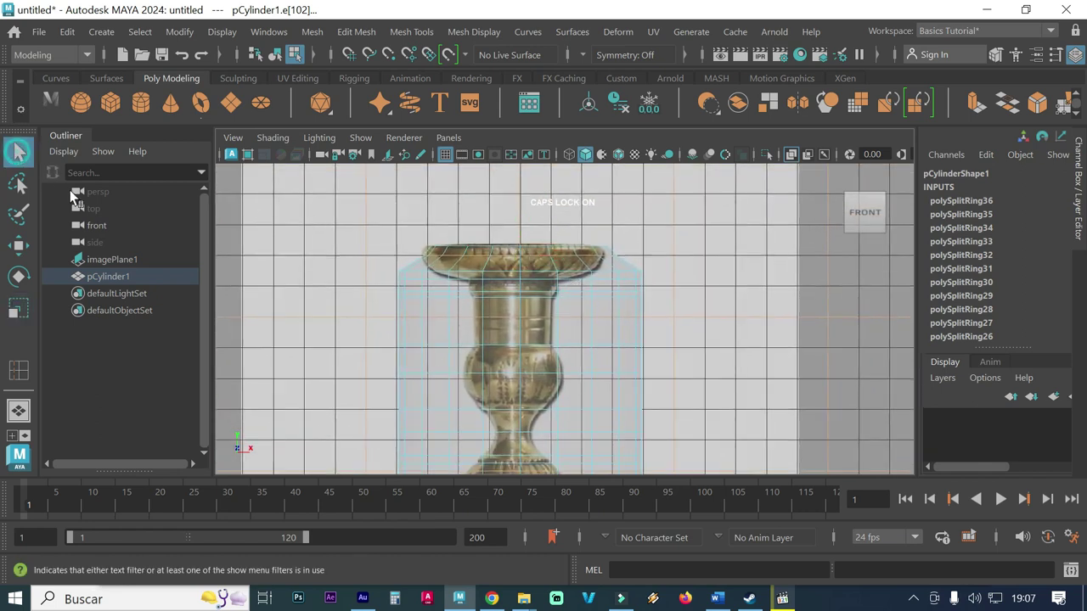
{"action": "left_click", "coordinate": [108, 261]}
{"action": "left_click", "coordinate": [820, 309]}
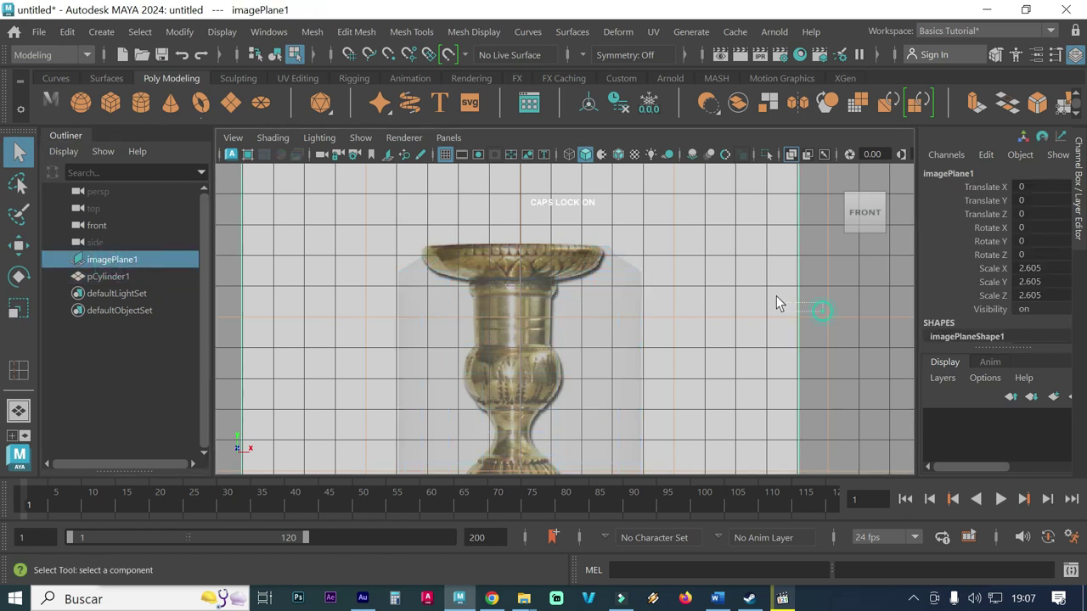
{"action": "key", "text": "w"}
{"action": "mouse_move", "coordinate": [804, 306]}
{"action": "right_mouse_down", "text": "alt"}
{"action": "mouse_move", "coordinate": [744, 315]}
{"action": "mouse_move", "coordinate": [772, 344]}
{"action": "mouse_move", "coordinate": [709, 348]}
{"action": "right_mouse_up", "text": "alt"}
{"action": "mouse_move", "coordinate": [708, 348]}
{"action": "middle_mouse_down", "text": "alt"}
{"action": "mouse_move", "coordinate": [683, 195]}
{"action": "mouse_move", "coordinate": [689, 235]}
{"action": "middle_mouse_up", "text": "alt"}
{"action": "right_click_drag", "start_coordinate": [689, 235], "coordinate": [600, 335], "text": "alt"}
{"action": "right_click_drag", "start_coordinate": [703, 351], "coordinate": [499, 329], "text": "alt"}
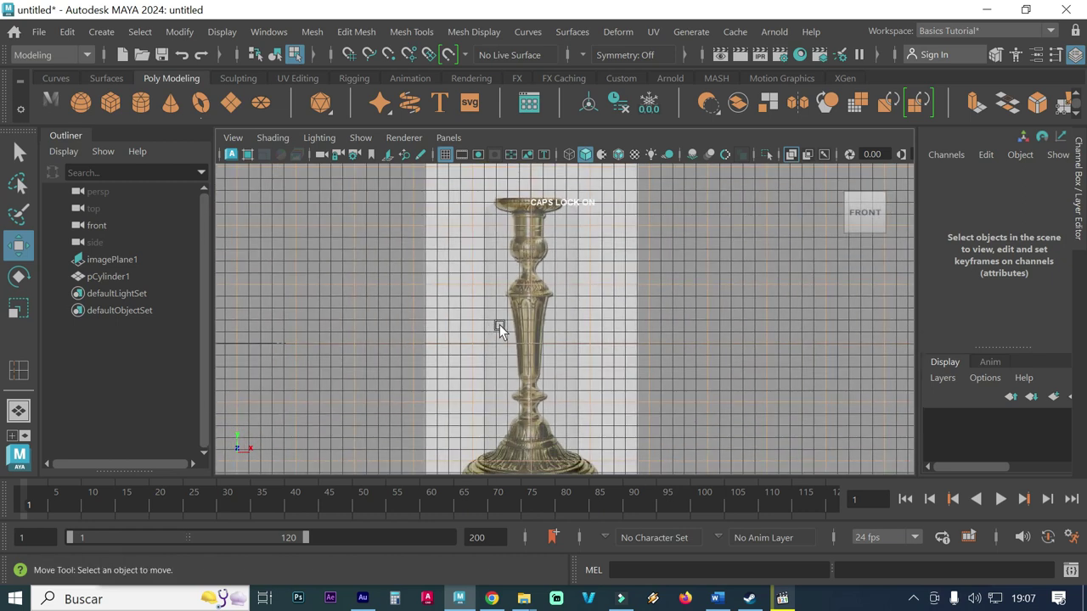
Step: Select imagePlane1 in the Outliner and centre the view on the candlestick stem
{"action": "left_click", "coordinate": [131, 260]}
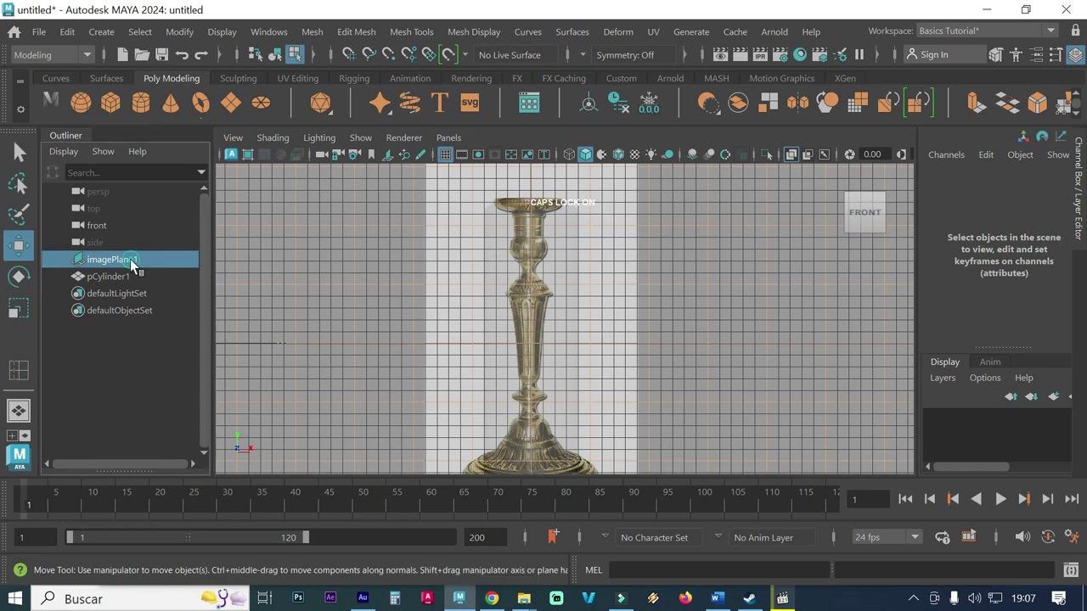
{"action": "scroll", "coordinate": [576, 323], "scroll_direction": "up", "scroll_amount": 2}
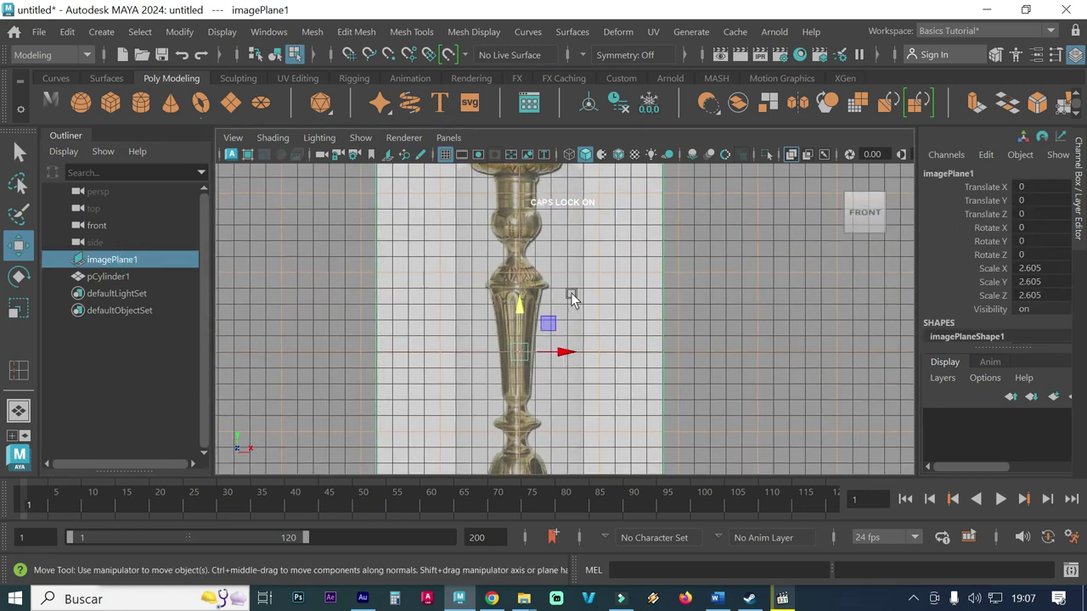
{"action": "scroll", "coordinate": [571, 293], "scroll_direction": "up", "scroll_amount": 2}
{"action": "scroll", "coordinate": [633, 308], "scroll_direction": "up", "scroll_amount": 2}
{"action": "middle_click_drag", "start_coordinate": [633, 308], "coordinate": [614, 381], "text": "alt"}
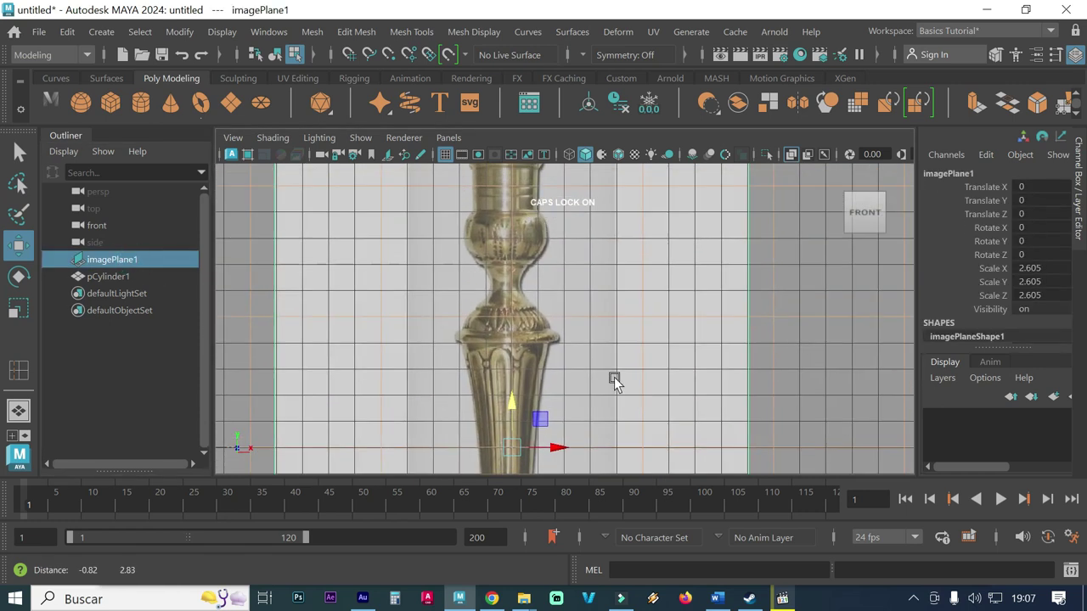
{"action": "scroll", "coordinate": [557, 314], "scroll_direction": "down", "scroll_amount": 1}
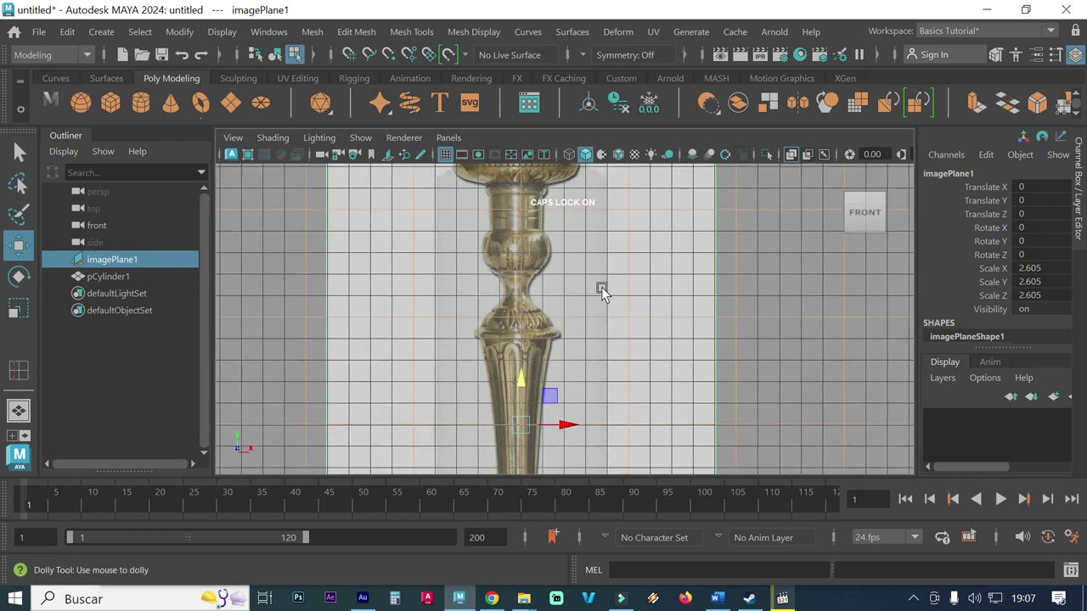
{"action": "scroll", "coordinate": [594, 288], "scroll_direction": "down", "scroll_amount": 1}
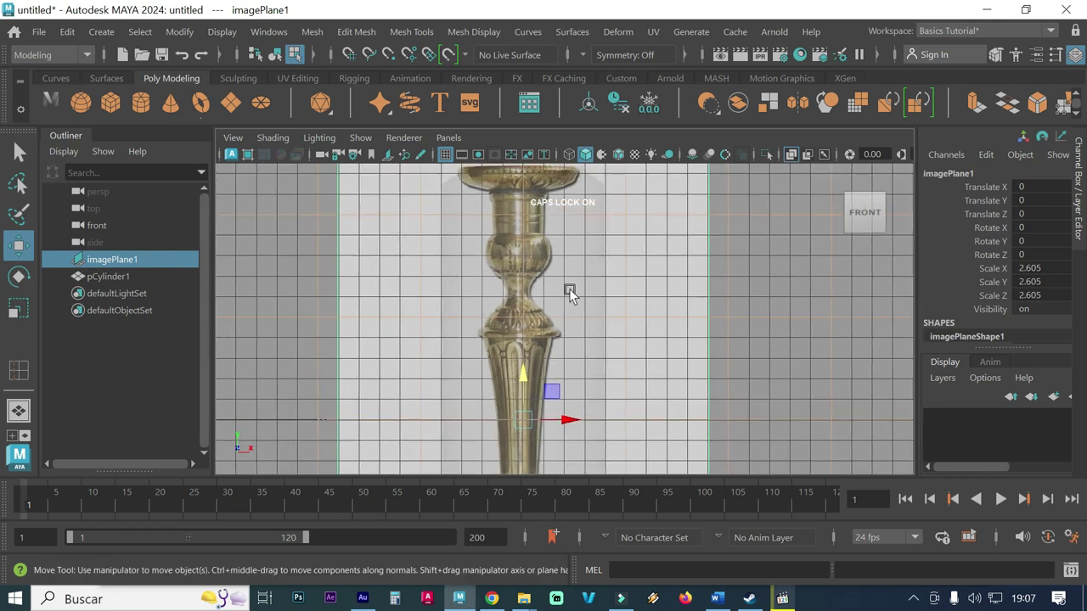
Step: Slide the reference image right to Translate X 0.303 and bring the cup back into view
{"action": "left_click", "coordinate": [576, 422]}
{"action": "mouse_move", "coordinate": [577, 419]}
{"action": "left_mouse_down"}
{"action": "mouse_move", "coordinate": [585, 421]}
{"action": "mouse_move", "coordinate": [585, 384]}
{"action": "left_mouse_up"}
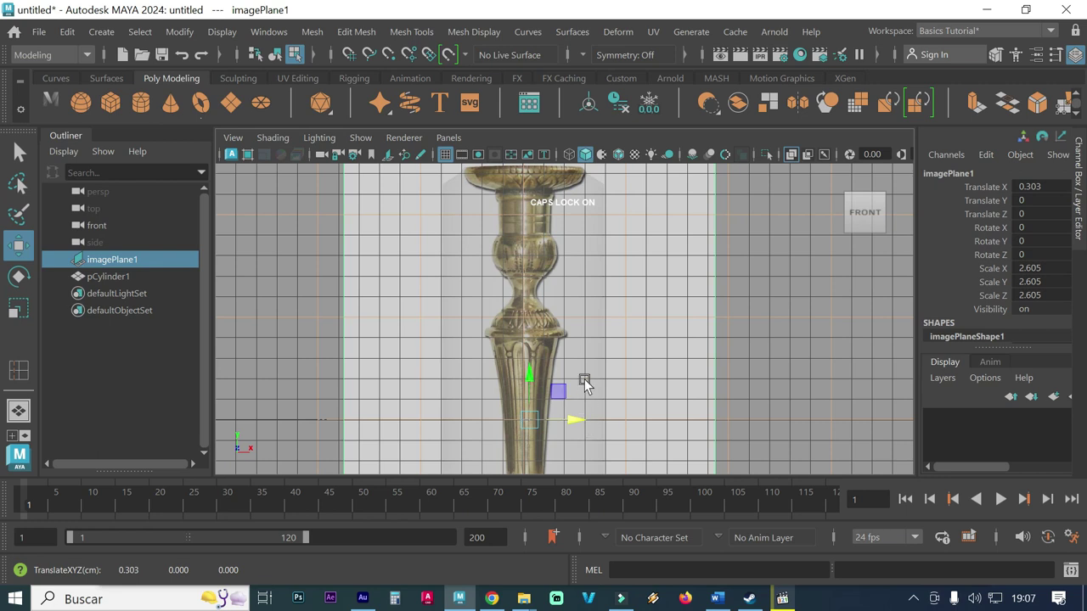
{"action": "scroll", "coordinate": [498, 273], "scroll_direction": "up", "scroll_amount": 3}
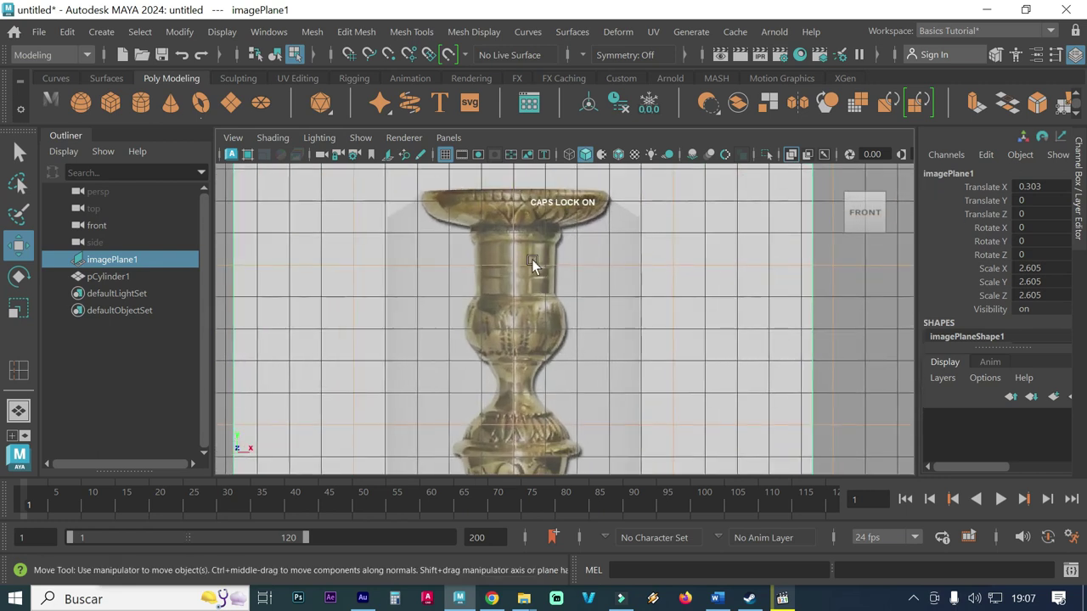
{"action": "scroll", "coordinate": [655, 273], "scroll_direction": "up", "scroll_amount": 2}
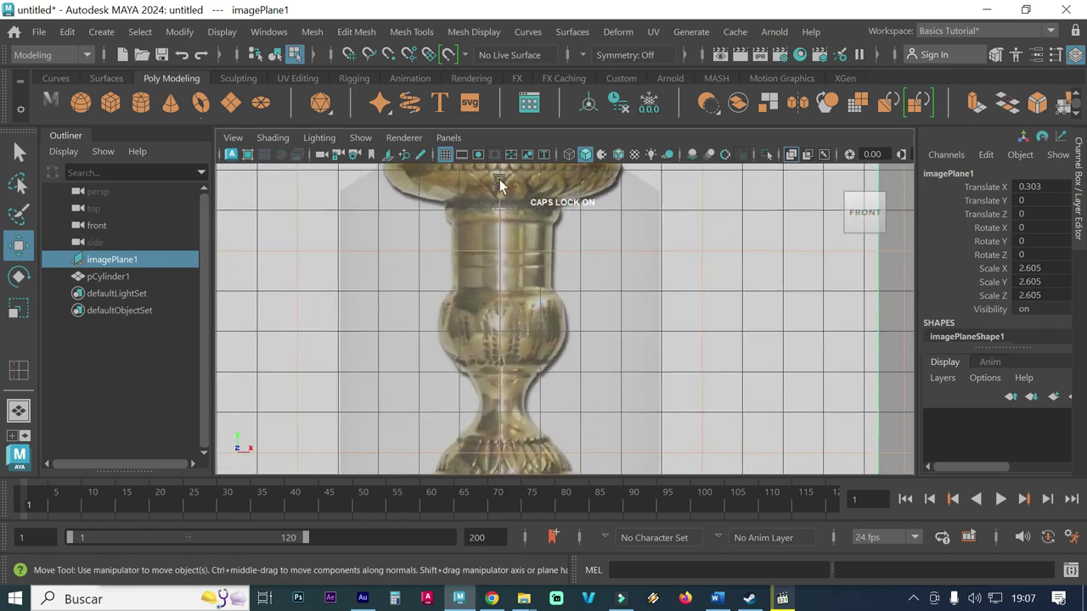
{"action": "middle_click_drag", "start_coordinate": [513, 187], "coordinate": [528, 363], "text": "alt"}
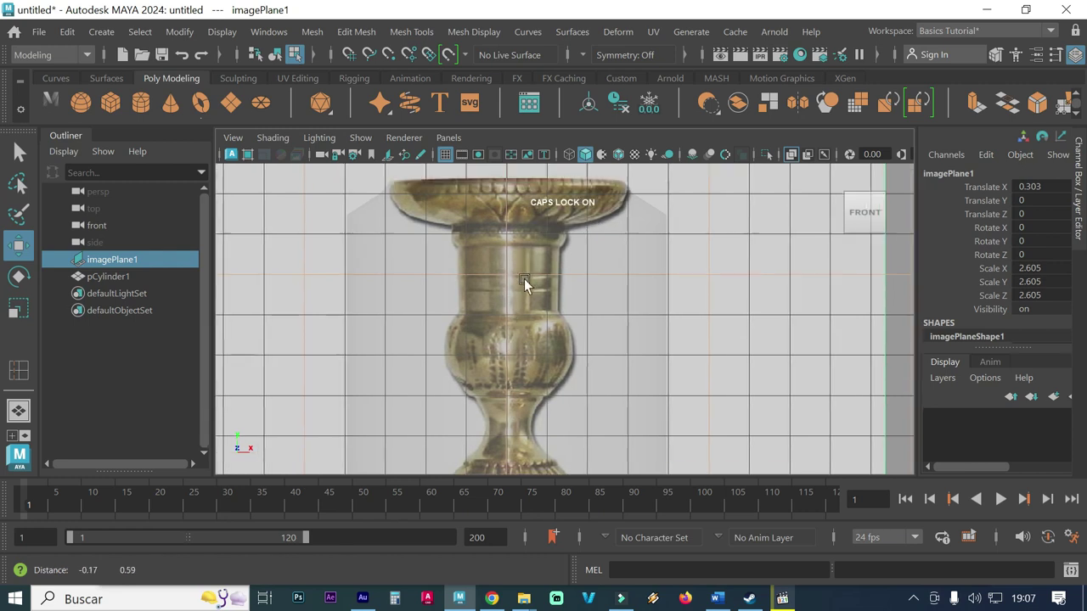
{"action": "scroll", "coordinate": [603, 297], "scroll_direction": "up", "scroll_amount": 2}
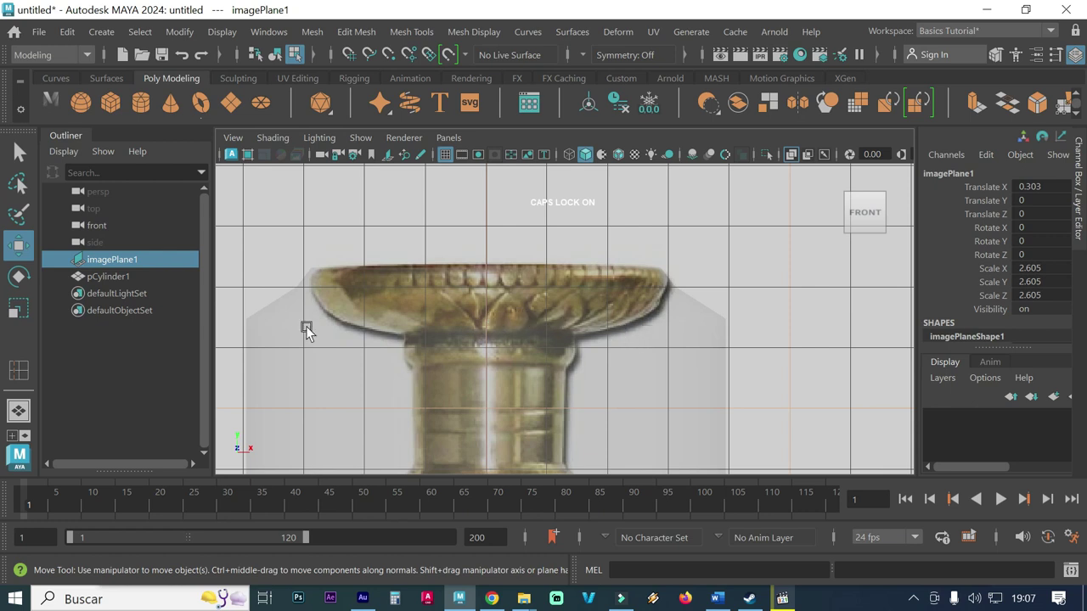
Step: Select pCylinder1 in the Outliner and pan toward the bowl
{"action": "left_click", "coordinate": [107, 277]}
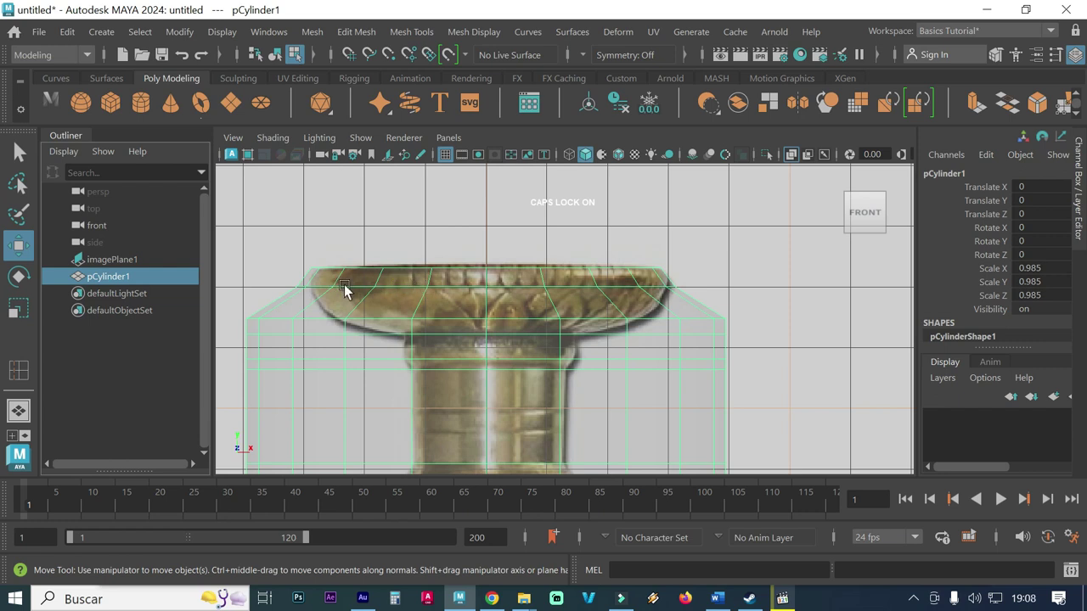
{"action": "middle_click_drag", "start_coordinate": [315, 291], "coordinate": [376, 188], "text": "alt"}
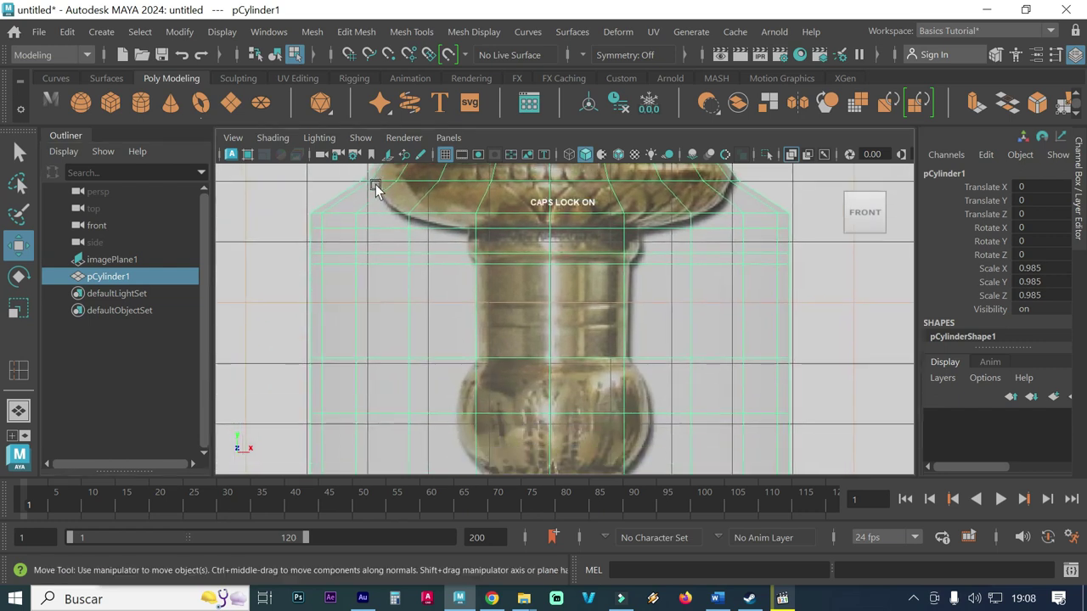
{"action": "middle_click_drag", "start_coordinate": [443, 241], "coordinate": [470, 304], "text": "alt"}
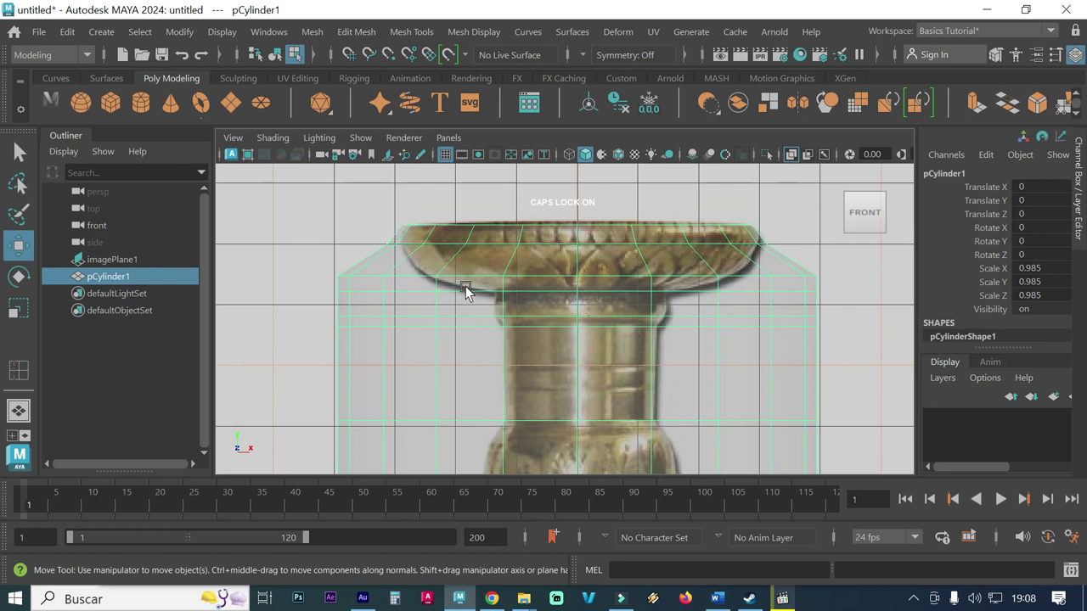
{"action": "scroll", "coordinate": [551, 359], "scroll_direction": "down", "scroll_amount": 2}
{"action": "scroll", "coordinate": [537, 354], "scroll_direction": "down", "scroll_amount": 2}
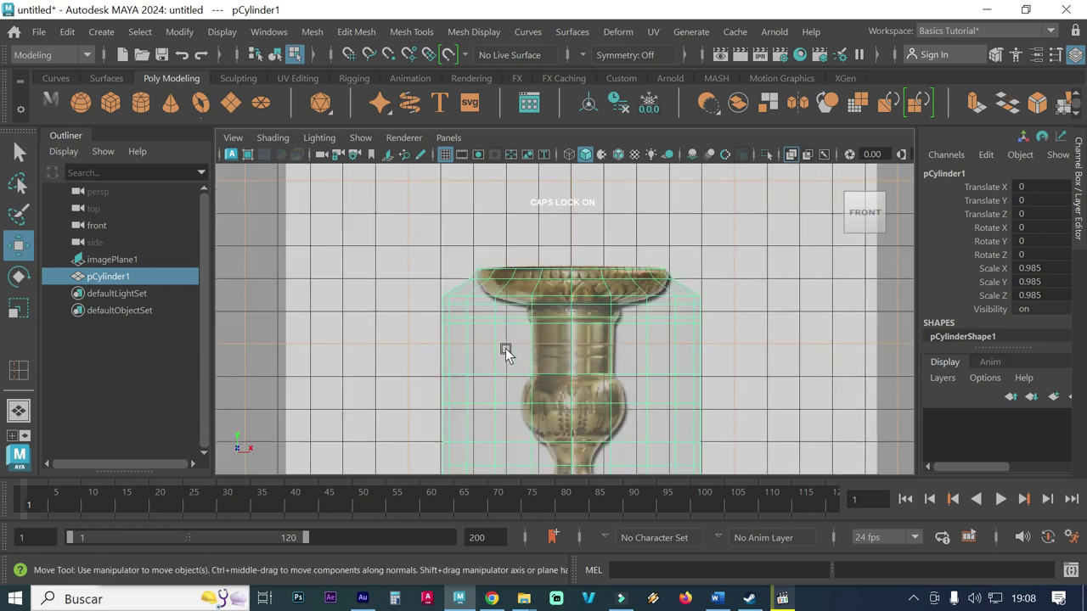
Step: Zoom in on the bowl and pick an edge just below its rim
{"action": "scroll", "coordinate": [639, 352], "scroll_direction": "up", "scroll_amount": 1}
{"action": "scroll", "coordinate": [606, 347], "scroll_direction": "up", "scroll_amount": 1}
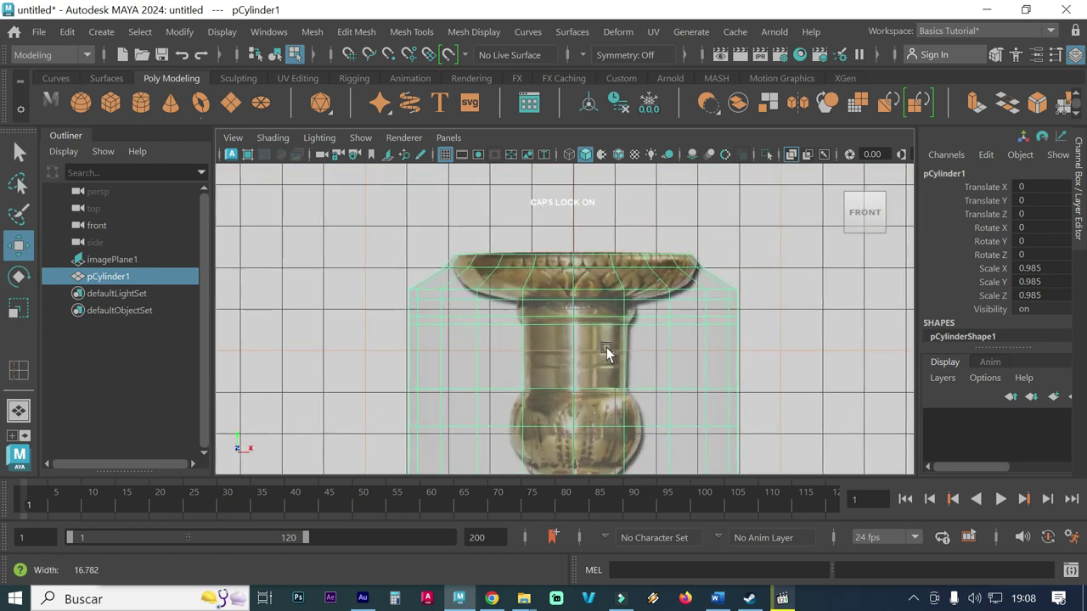
{"action": "scroll", "coordinate": [489, 262], "scroll_direction": "up", "scroll_amount": 1}
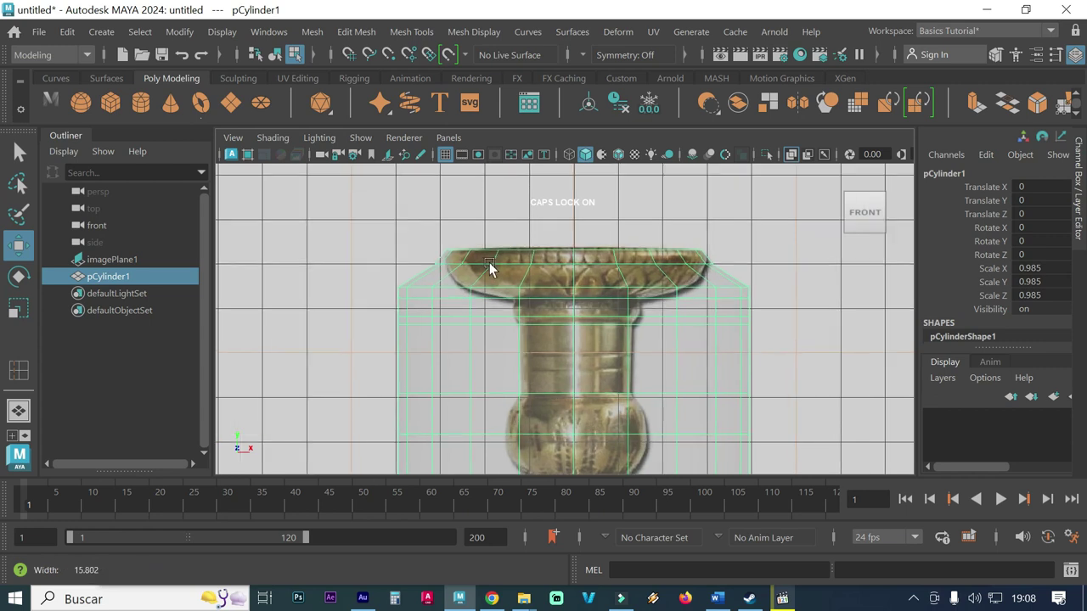
{"action": "scroll", "coordinate": [458, 259], "scroll_direction": "up", "scroll_amount": 1}
{"action": "scroll", "coordinate": [373, 246], "scroll_direction": "up", "scroll_amount": 1}
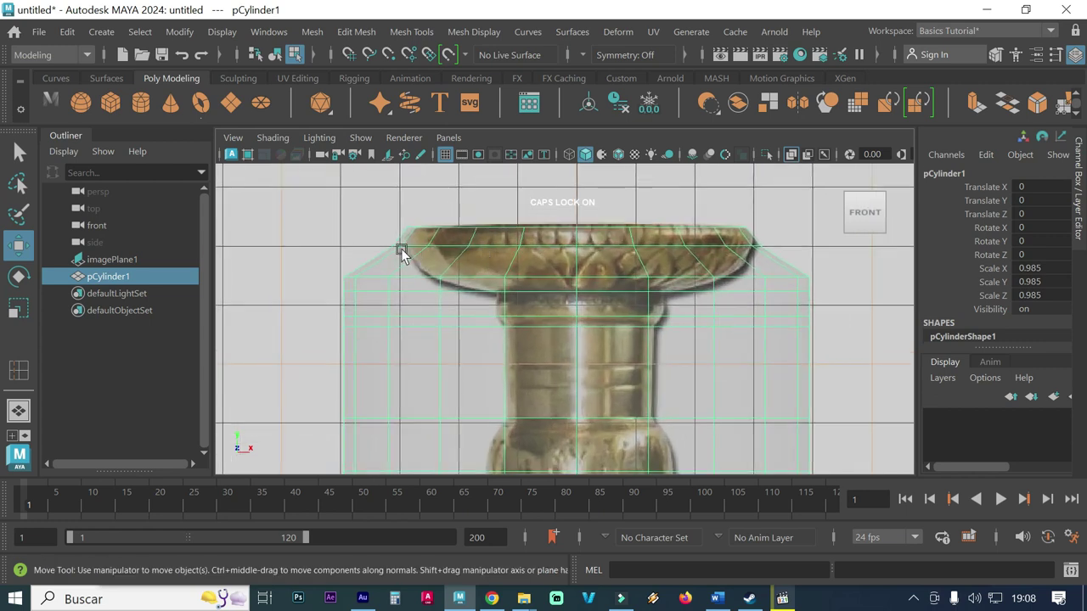
{"action": "scroll", "coordinate": [402, 253], "scroll_direction": "up", "scroll_amount": 1}
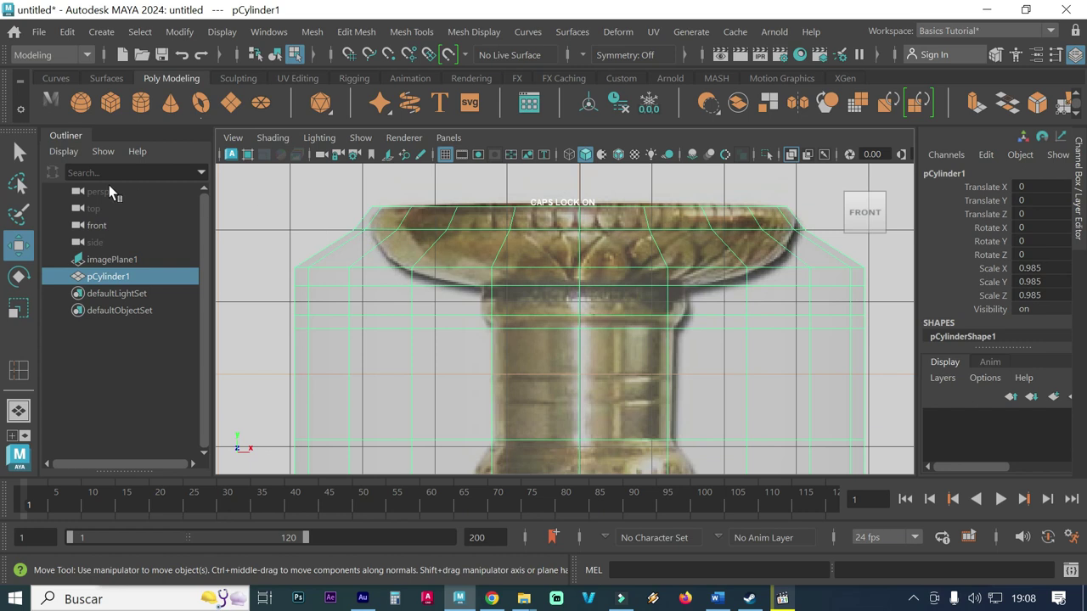
{"action": "left_click", "coordinate": [21, 151]}
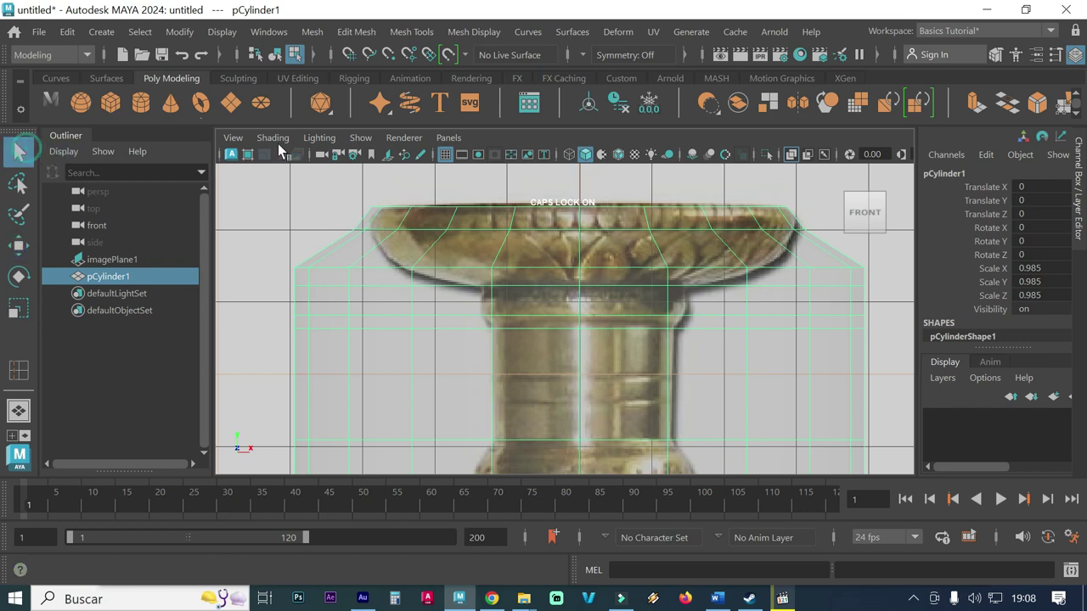
{"action": "left_click", "coordinate": [378, 235]}
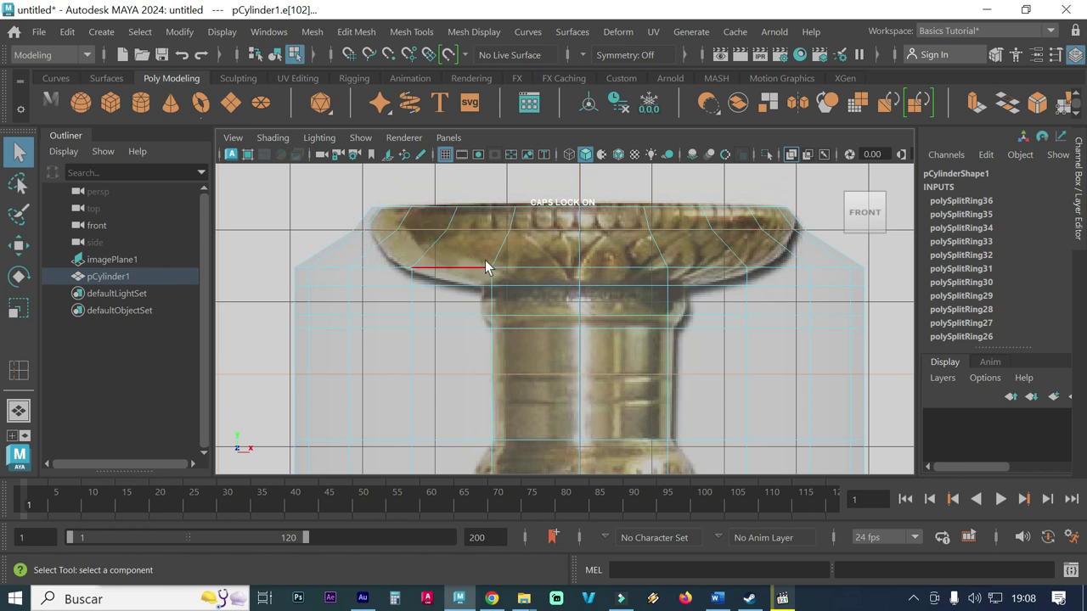
Step: Scale the candlestick's top edge ring slightly inward
{"action": "key", "text": "r"}
{"action": "key", "text": "space"}
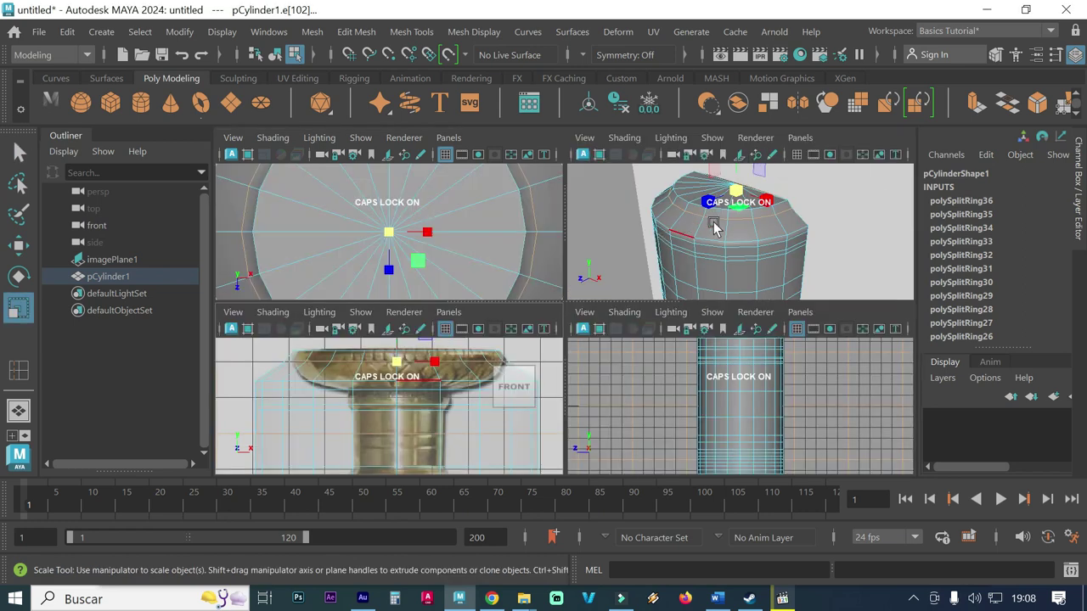
{"action": "left_click", "coordinate": [400, 365]}
{"action": "left_click_drag", "start_coordinate": [400, 365], "coordinate": [396, 365]}
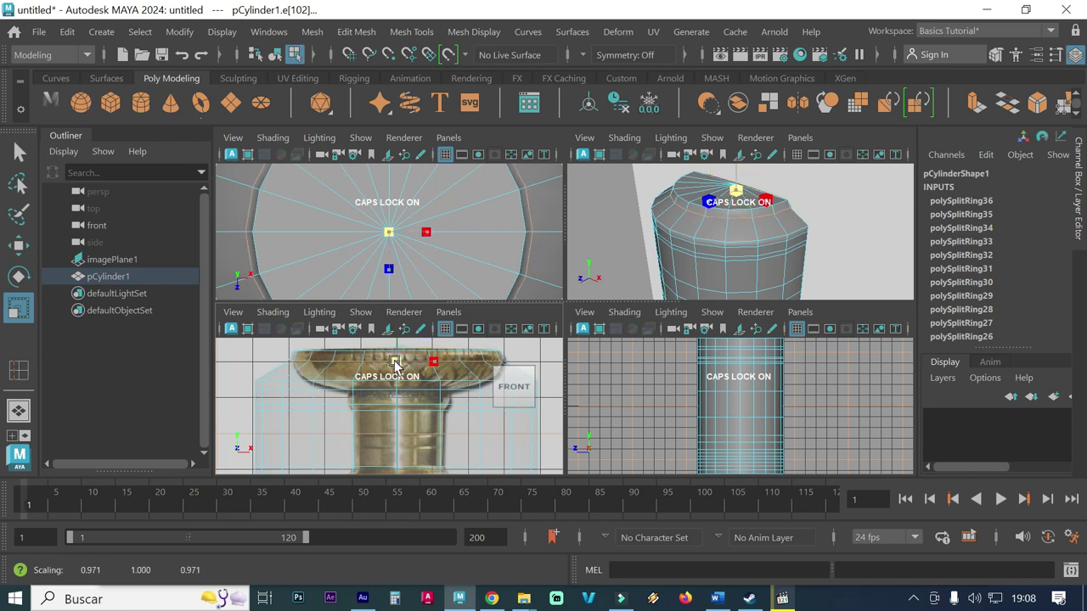
{"action": "left_click_drag", "start_coordinate": [394, 365], "coordinate": [388, 367]}
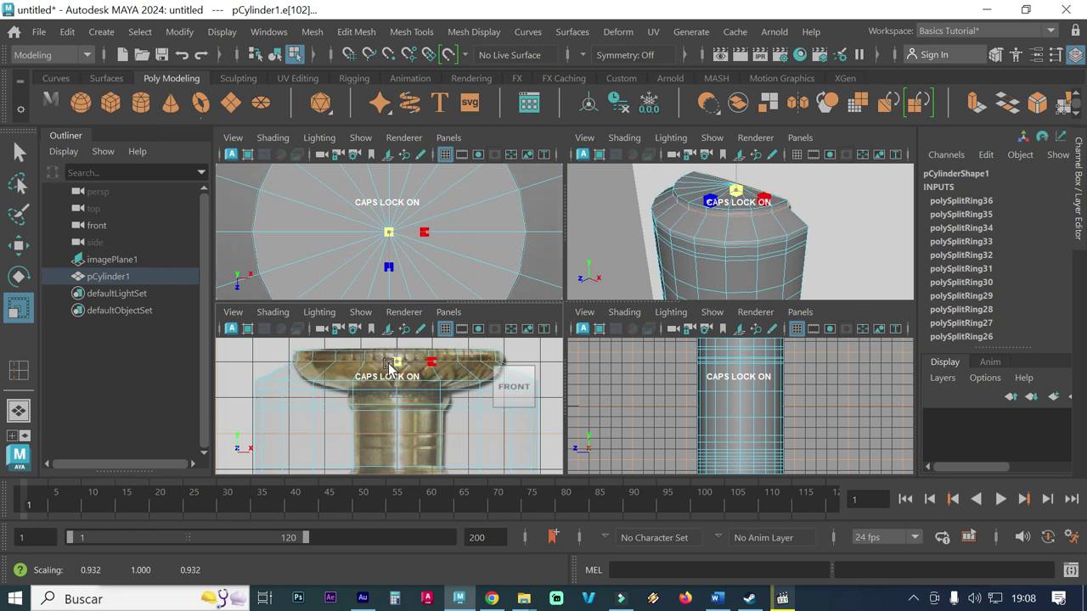
Step: In a maximized front view, narrow the edge loop under the rim to the reference profile
{"action": "mouse_move", "coordinate": [279, 396]}
{"action": "right_mouse_down", "text": "alt"}
{"action": "mouse_move", "coordinate": [427, 397]}
{"action": "mouse_move", "coordinate": [333, 427]}
{"action": "right_mouse_up", "text": "alt"}
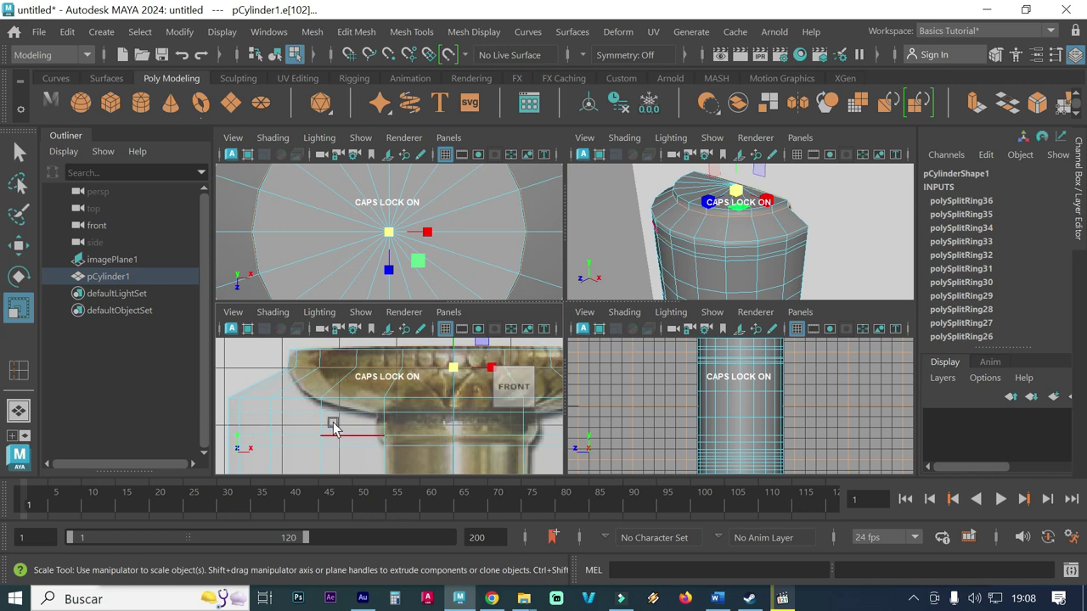
{"action": "key", "text": "space"}
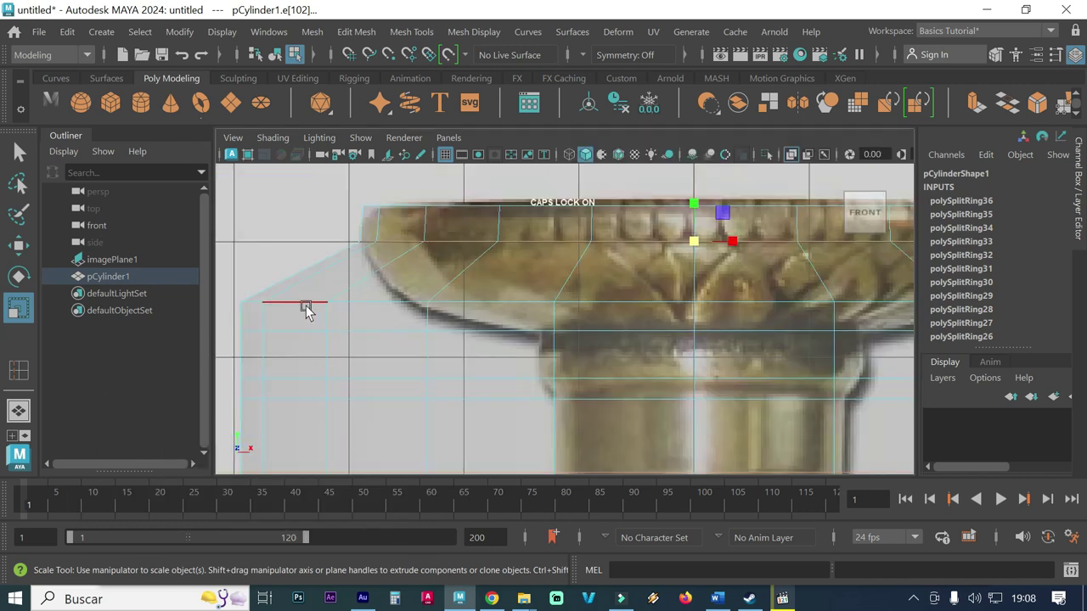
{"action": "left_click", "coordinate": [304, 304]}
{"action": "double_click", "coordinate": [252, 303]}
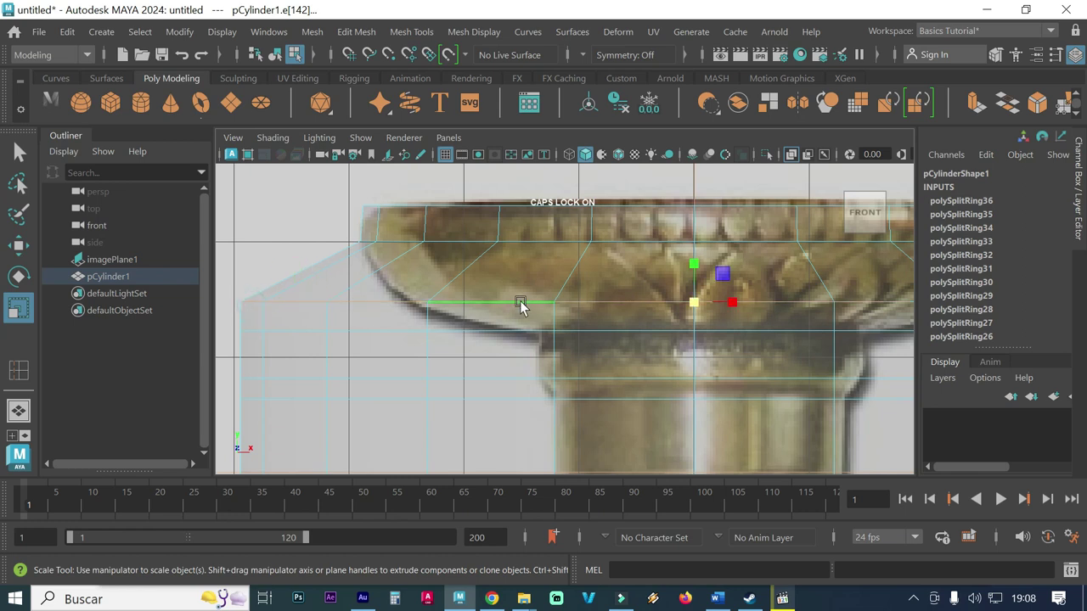
{"action": "left_click_drag", "start_coordinate": [694, 302], "coordinate": [465, 299]}
Step: Shrink the next loop down to about 0.355 to follow the cup's underside
{"action": "left_click", "coordinate": [396, 331]}
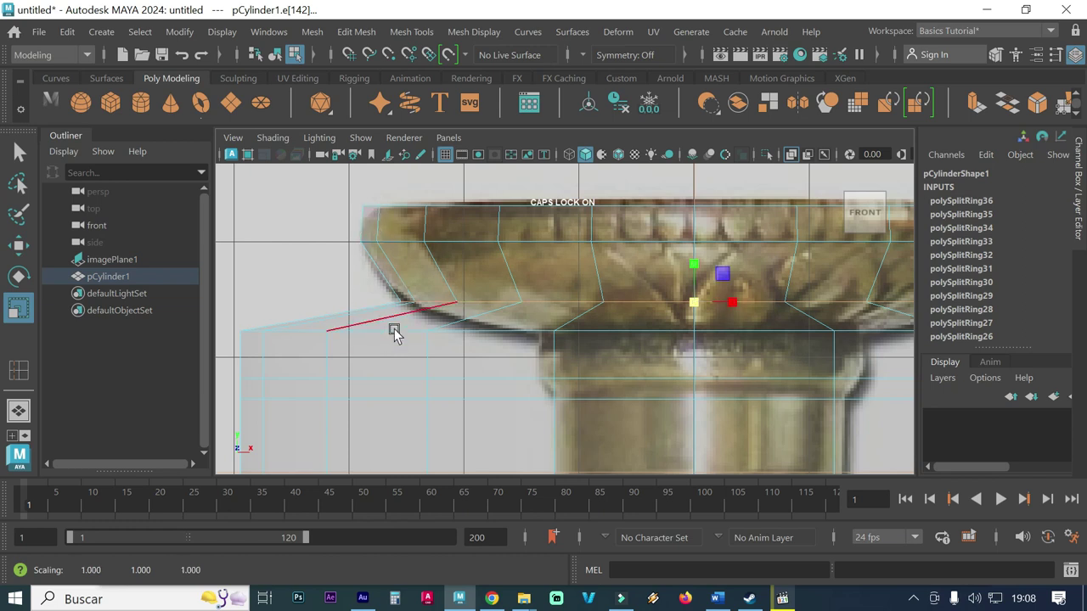
{"action": "left_click", "coordinate": [303, 333]}
{"action": "double_click", "coordinate": [255, 332]}
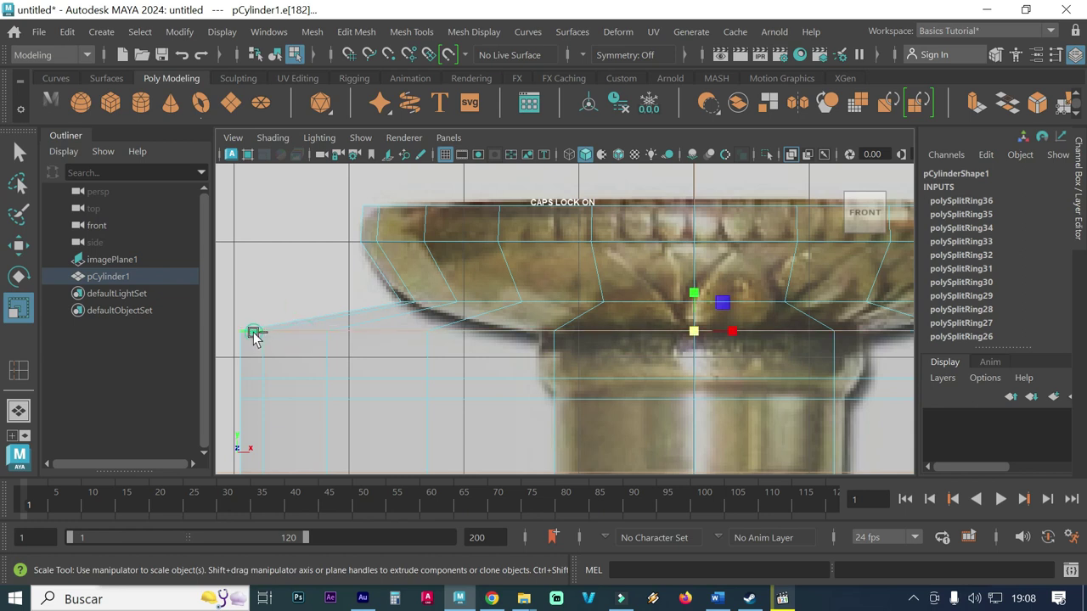
{"action": "mouse_move", "coordinate": [698, 332]}
{"action": "left_mouse_down"}
{"action": "mouse_move", "coordinate": [353, 318]}
{"action": "mouse_move", "coordinate": [286, 304]}
{"action": "mouse_move", "coordinate": [352, 376]}
{"action": "mouse_move", "coordinate": [286, 382]}
{"action": "left_mouse_up"}
Step: Pull the neck edge ring under the cup inward to about 0.308
{"action": "left_click", "coordinate": [281, 379]}
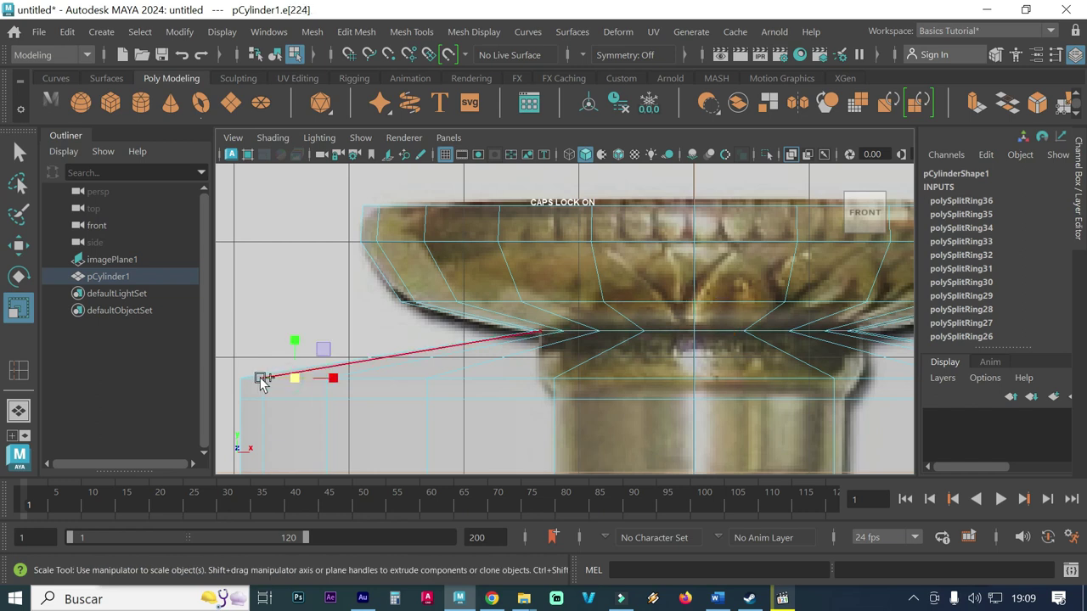
{"action": "left_click", "coordinate": [263, 381]}
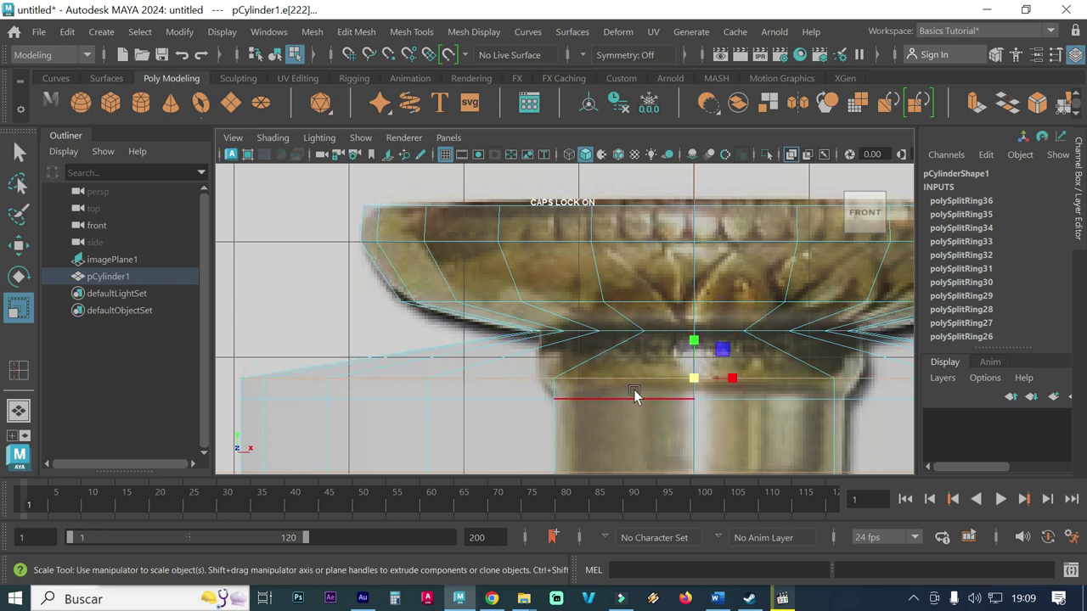
{"action": "mouse_move", "coordinate": [701, 380]}
{"action": "left_mouse_down"}
{"action": "mouse_move", "coordinate": [404, 384]}
{"action": "mouse_move", "coordinate": [280, 372]}
{"action": "left_mouse_up"}
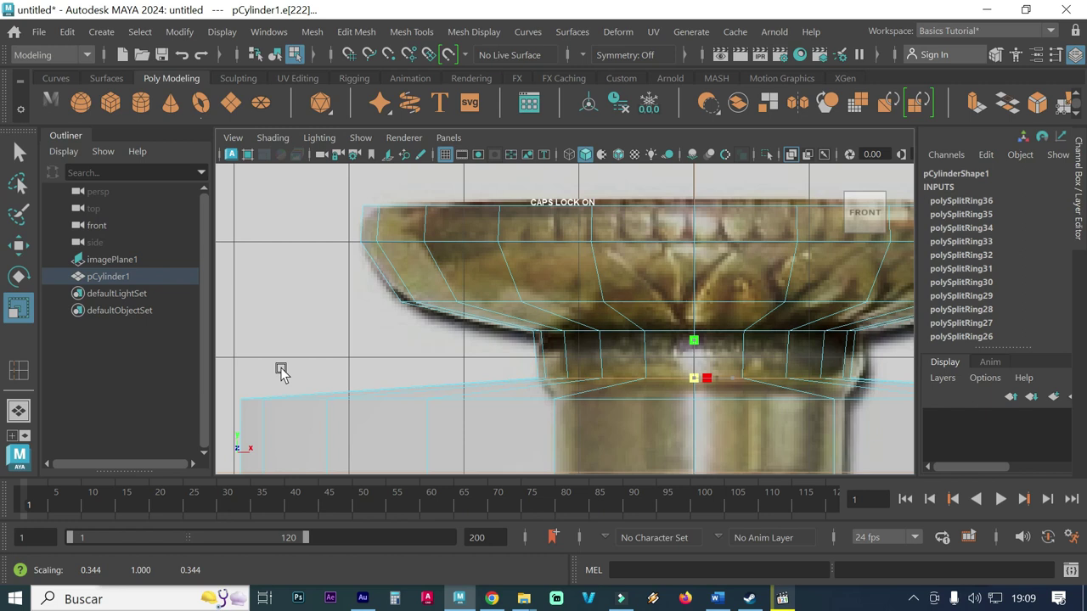
Step: Narrow the edge loop at the top of the shaft to match the shaft width
{"action": "left_click", "coordinate": [289, 398]}
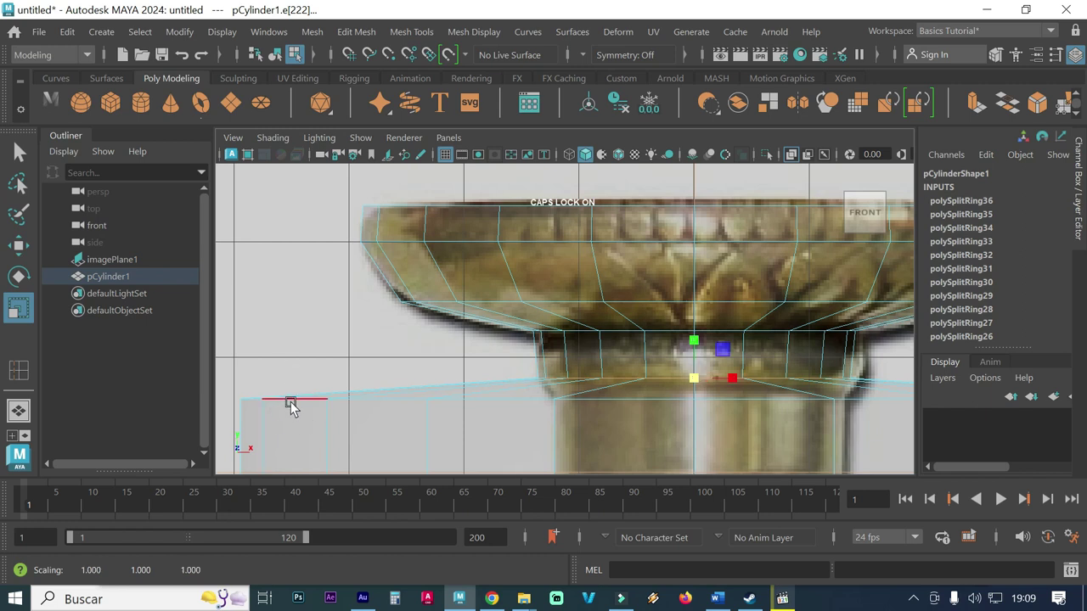
{"action": "left_click", "coordinate": [288, 399]}
{"action": "left_click", "coordinate": [252, 403]}
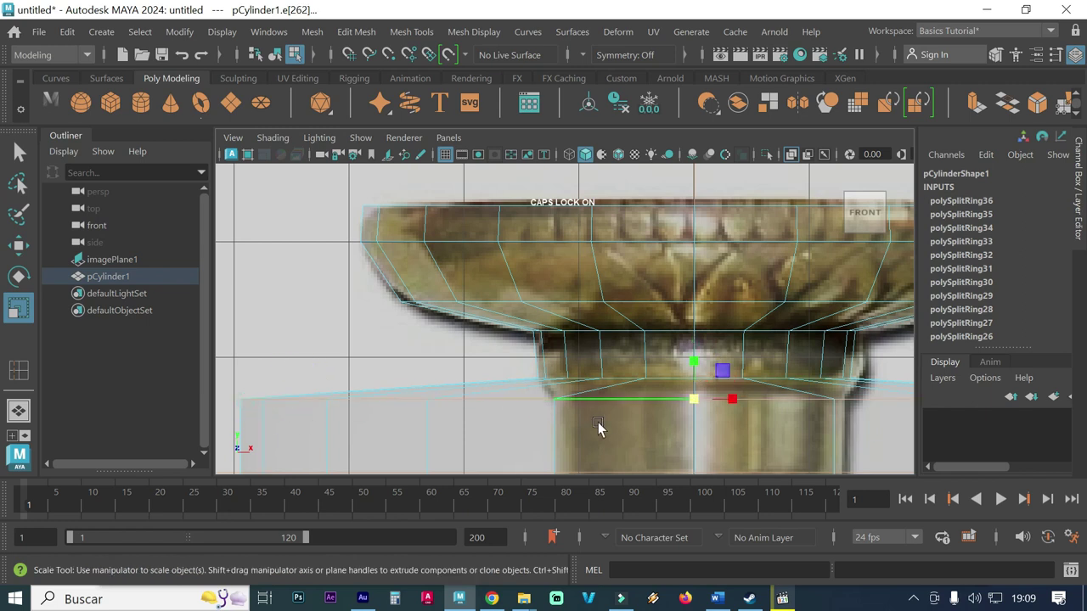
{"action": "mouse_move", "coordinate": [699, 399]}
{"action": "left_mouse_down"}
{"action": "mouse_move", "coordinate": [443, 389]}
{"action": "mouse_move", "coordinate": [254, 350]}
{"action": "left_mouse_up"}
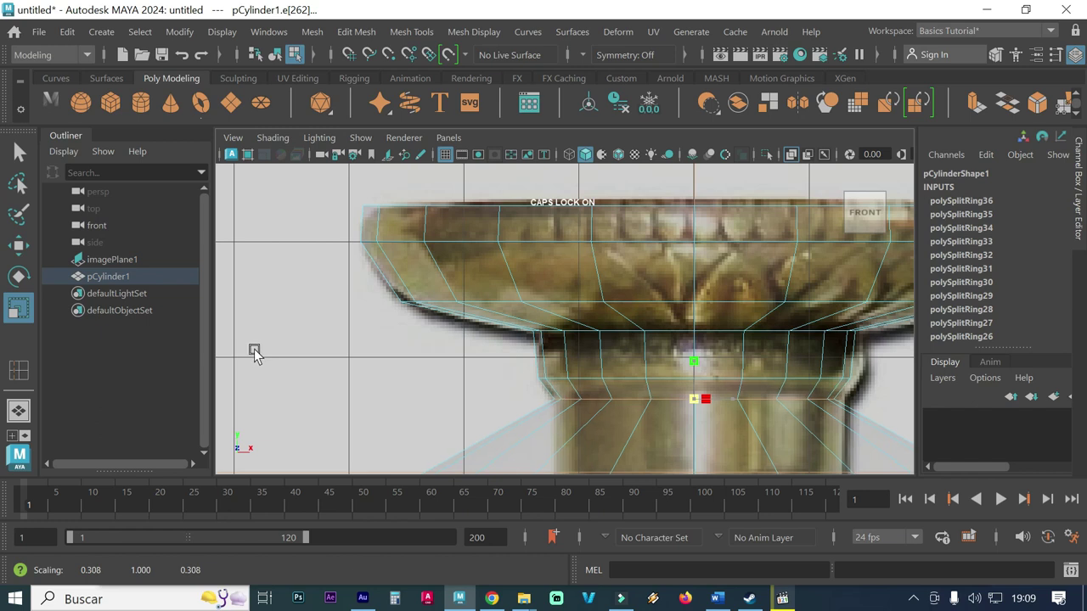
{"action": "scroll", "coordinate": [498, 251], "scroll_direction": "down", "scroll_amount": 3}
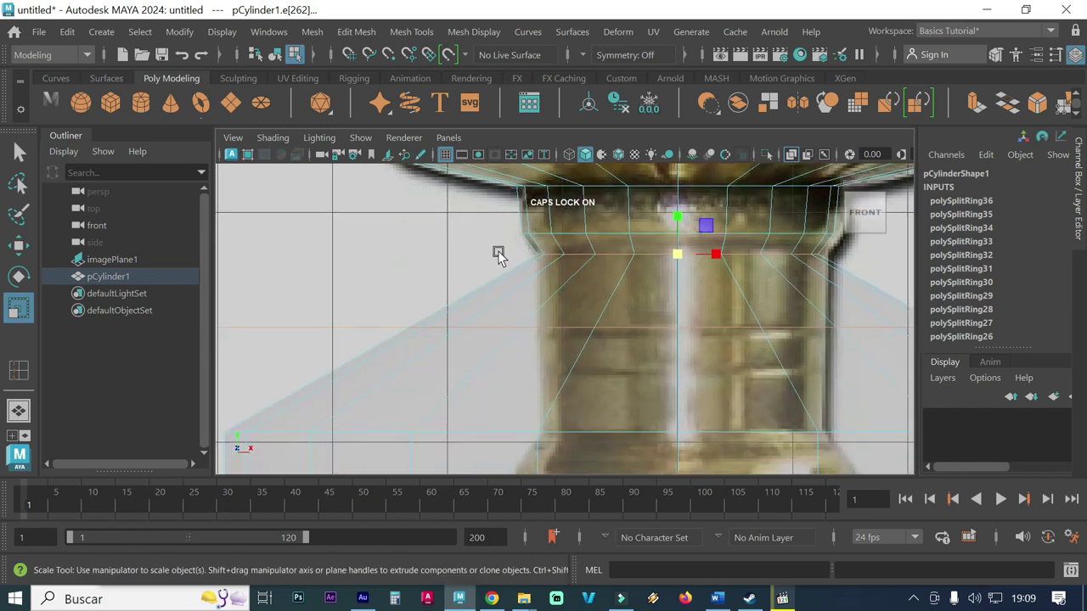
{"action": "scroll", "coordinate": [482, 308], "scroll_direction": "down", "scroll_amount": 3}
{"action": "mouse_move", "coordinate": [449, 339]}
{"action": "right_mouse_down", "text": "alt"}
{"action": "mouse_move", "coordinate": [526, 301]}
{"action": "mouse_move", "coordinate": [425, 363]}
{"action": "right_mouse_up", "text": "alt"}
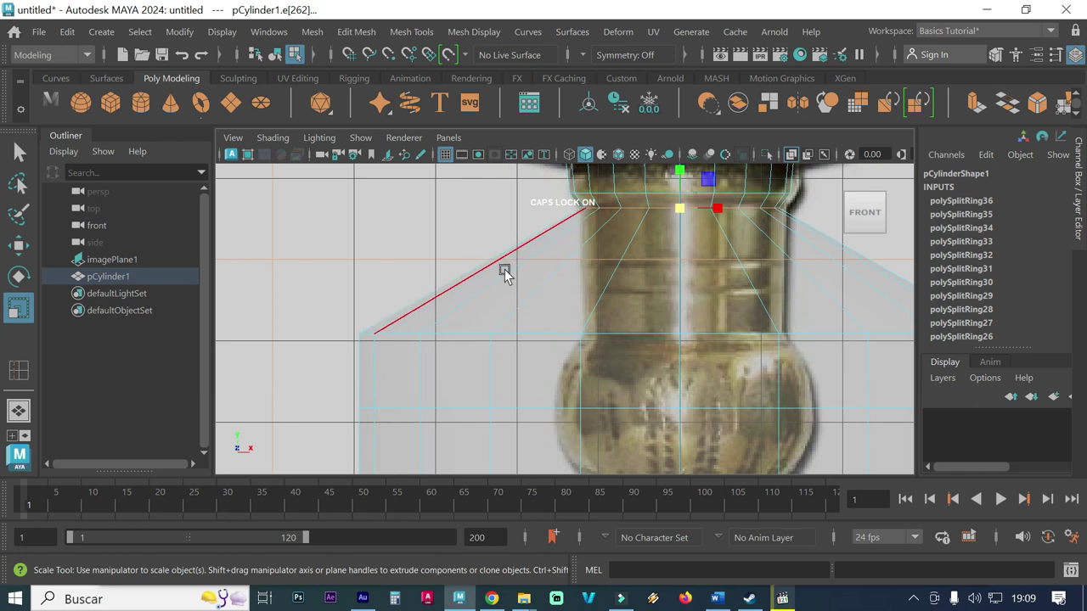
Step: Shrink the bulb's top edge loop to about 0.407 and check the shape in perspective
{"action": "left_click", "coordinate": [401, 334]}
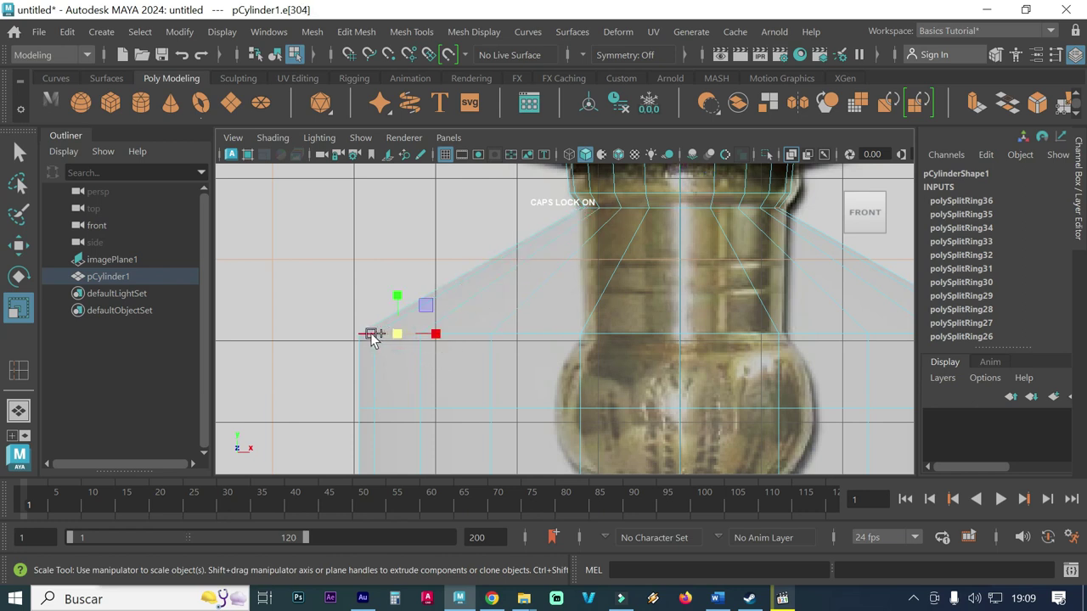
{"action": "double_click", "coordinate": [373, 335]}
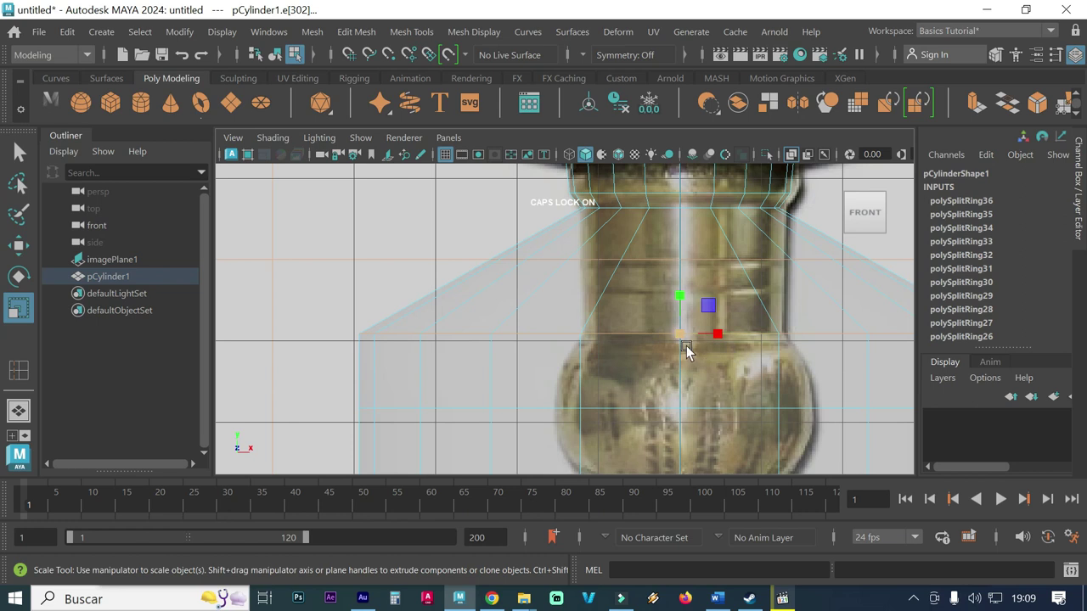
{"action": "left_click_drag", "start_coordinate": [681, 338], "coordinate": [368, 335]}
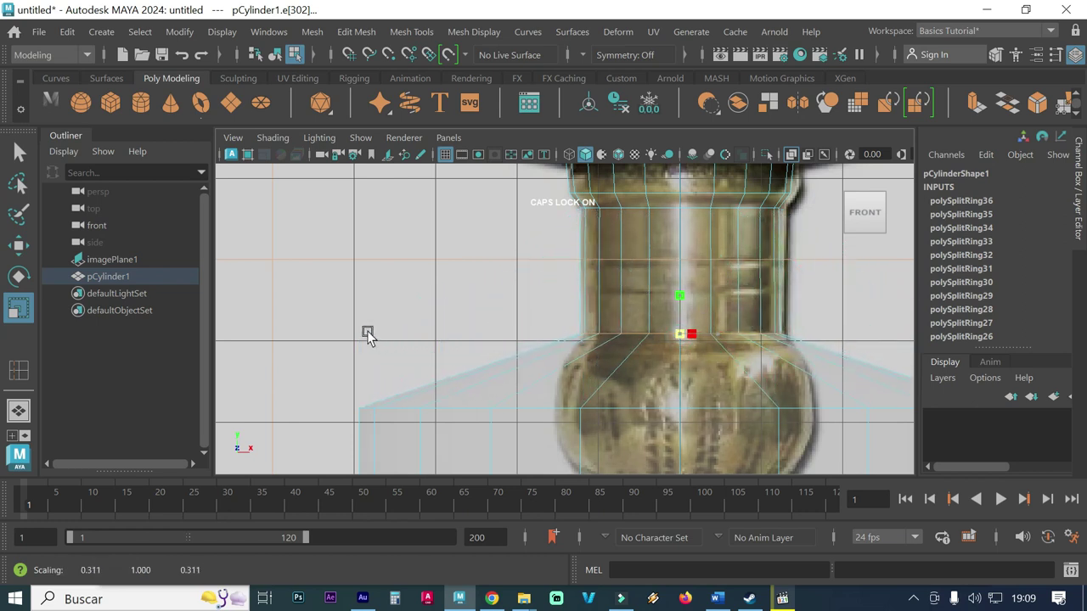
{"action": "key", "text": "space"}
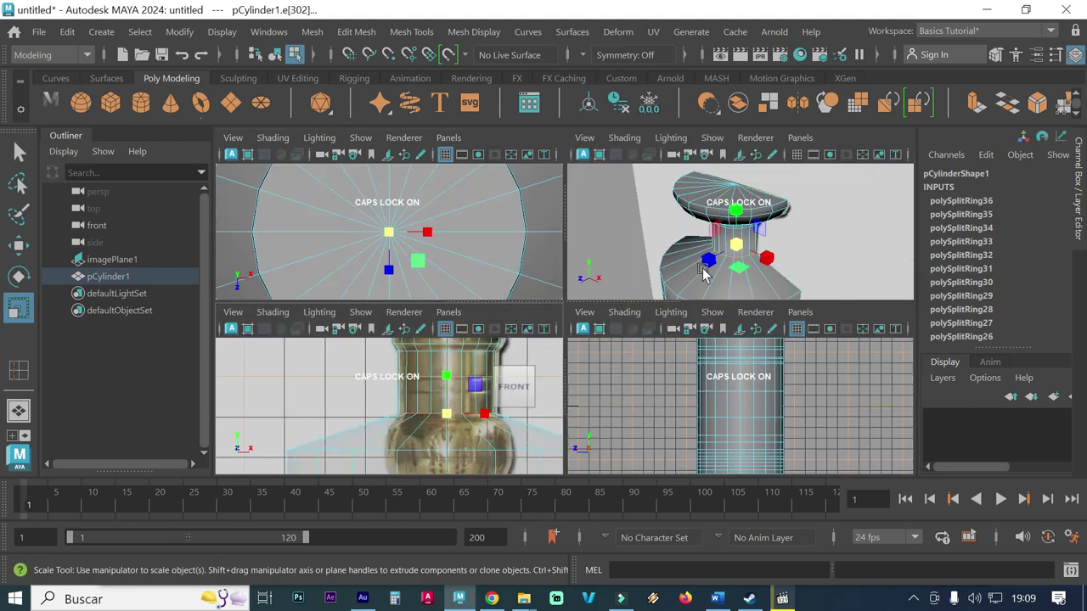
{"action": "key", "text": "space"}
{"action": "mouse_move", "coordinate": [672, 309]}
{"action": "left_mouse_down", "text": "alt"}
{"action": "mouse_move", "coordinate": [582, 316]}
{"action": "mouse_move", "coordinate": [697, 291]}
{"action": "left_mouse_up", "text": "alt"}
Step: Narrow the bulb's middle edge loop to fit the reference outline
{"action": "key", "text": "space"}
{"action": "key", "text": "space"}
{"action": "mouse_move", "coordinate": [537, 367]}
{"action": "right_mouse_down", "text": "alt"}
{"action": "mouse_move", "coordinate": [526, 374]}
{"action": "mouse_move", "coordinate": [554, 355]}
{"action": "mouse_move", "coordinate": [690, 353]}
{"action": "mouse_move", "coordinate": [582, 359]}
{"action": "mouse_move", "coordinate": [704, 388]}
{"action": "right_mouse_up", "text": "alt"}
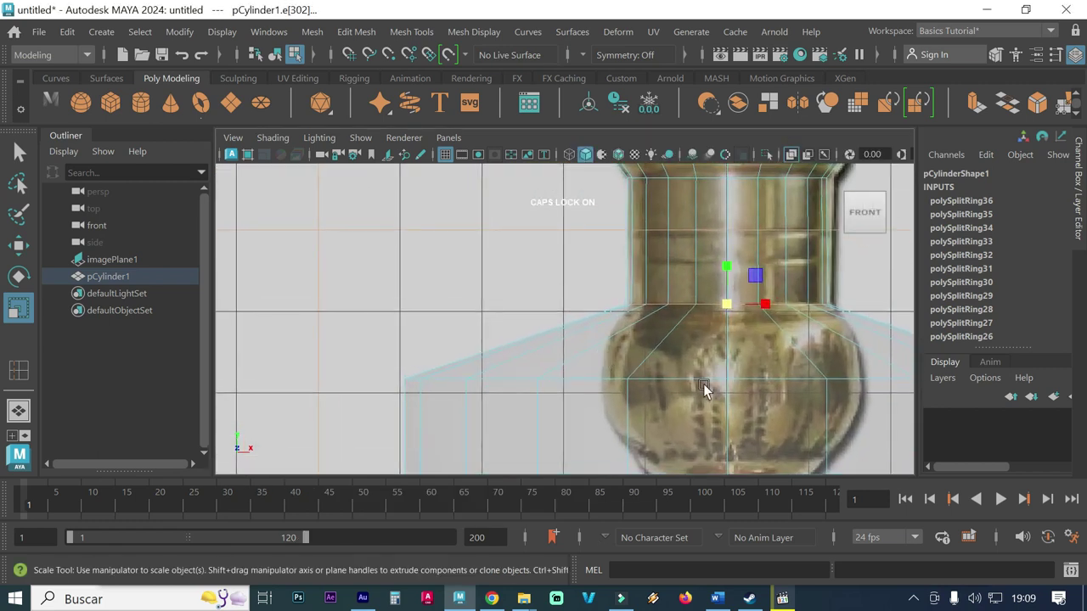
{"action": "middle_click_drag", "start_coordinate": [704, 388], "coordinate": [616, 308], "text": "alt"}
{"action": "left_click", "coordinate": [356, 298]}
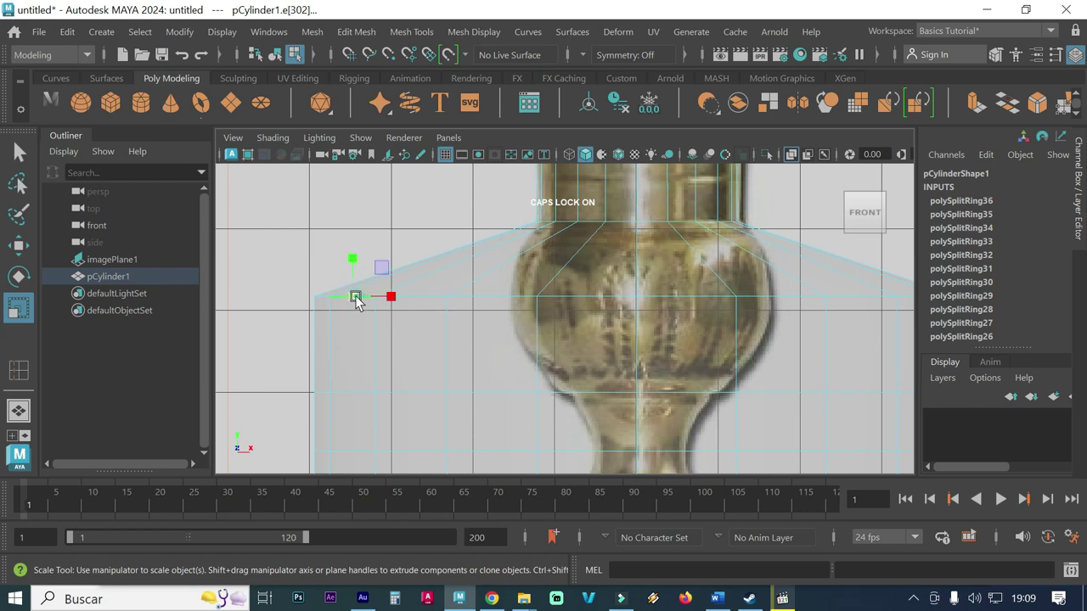
{"action": "double_click", "coordinate": [324, 299]}
{"action": "left_click_drag", "start_coordinate": [642, 301], "coordinate": [596, 307]}
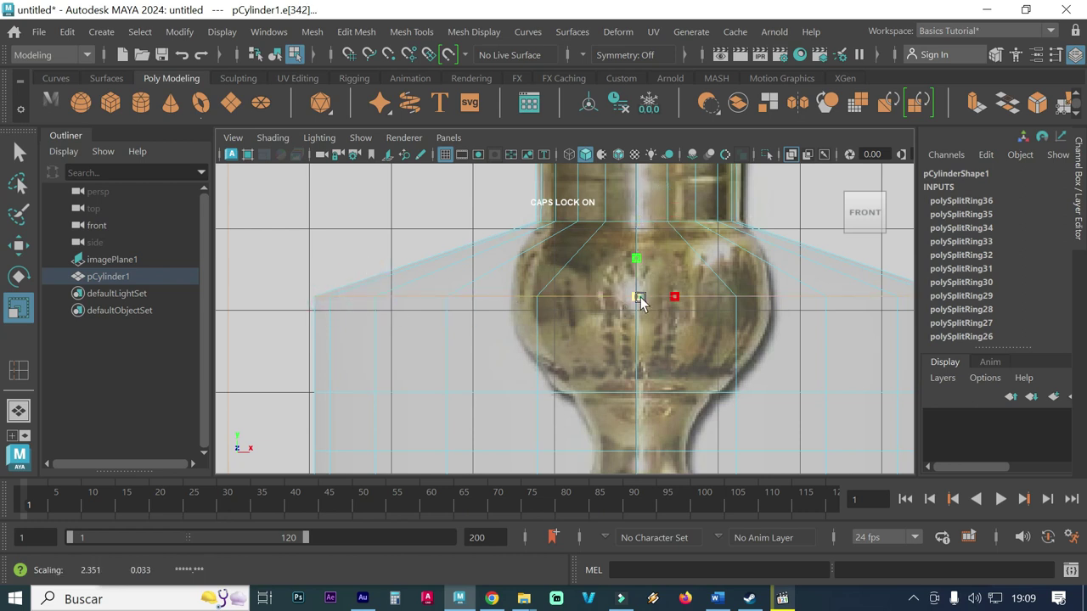
{"action": "mouse_move", "coordinate": [596, 303]}
{"action": "middle_mouse_down"}
{"action": "mouse_move", "coordinate": [452, 316]}
{"action": "mouse_move", "coordinate": [370, 343]}
{"action": "mouse_move", "coordinate": [406, 365]}
{"action": "mouse_move", "coordinate": [356, 399]}
{"action": "middle_mouse_up"}
Step: Pinch the edge loop below the bulb inward to about 0.245 to form the neck
{"action": "left_click", "coordinate": [322, 392]}
{"action": "double_click", "coordinate": [322, 392]}
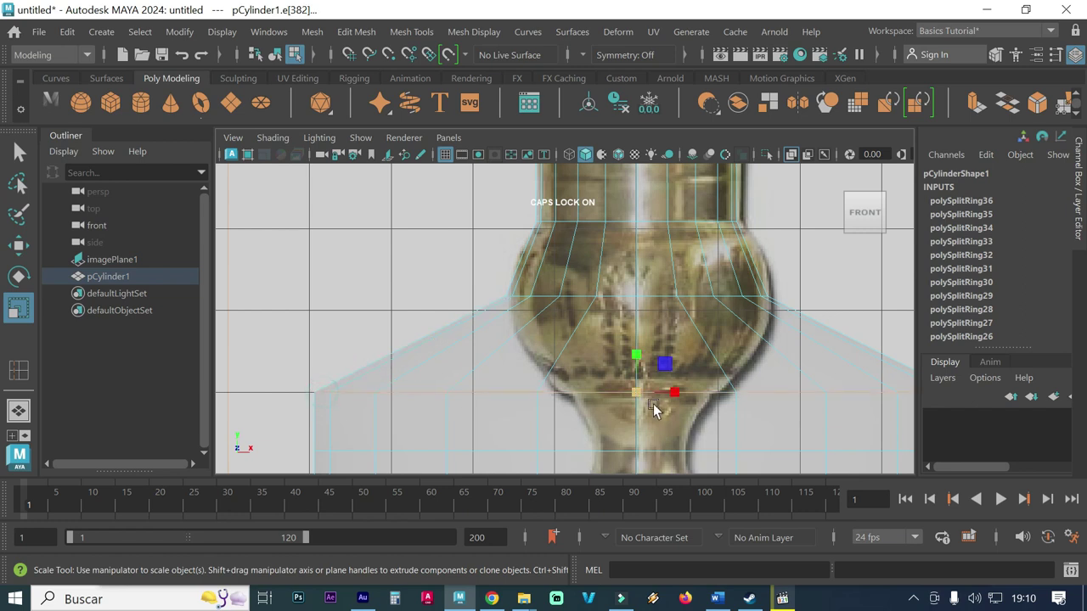
{"action": "left_click_drag", "start_coordinate": [643, 391], "coordinate": [311, 372]}
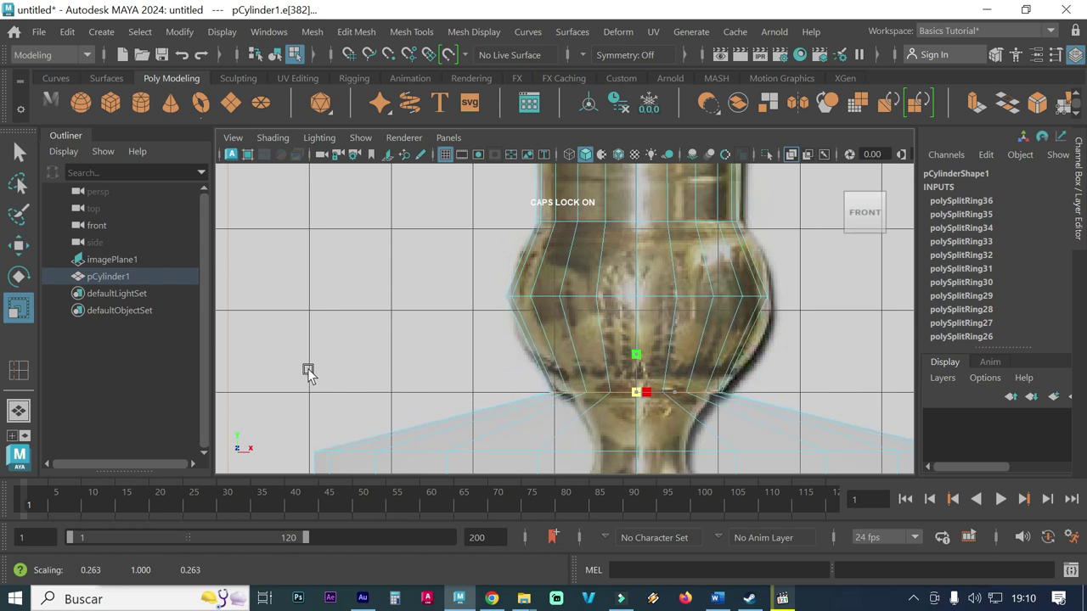
{"action": "left_click_drag", "start_coordinate": [307, 372], "coordinate": [299, 369]}
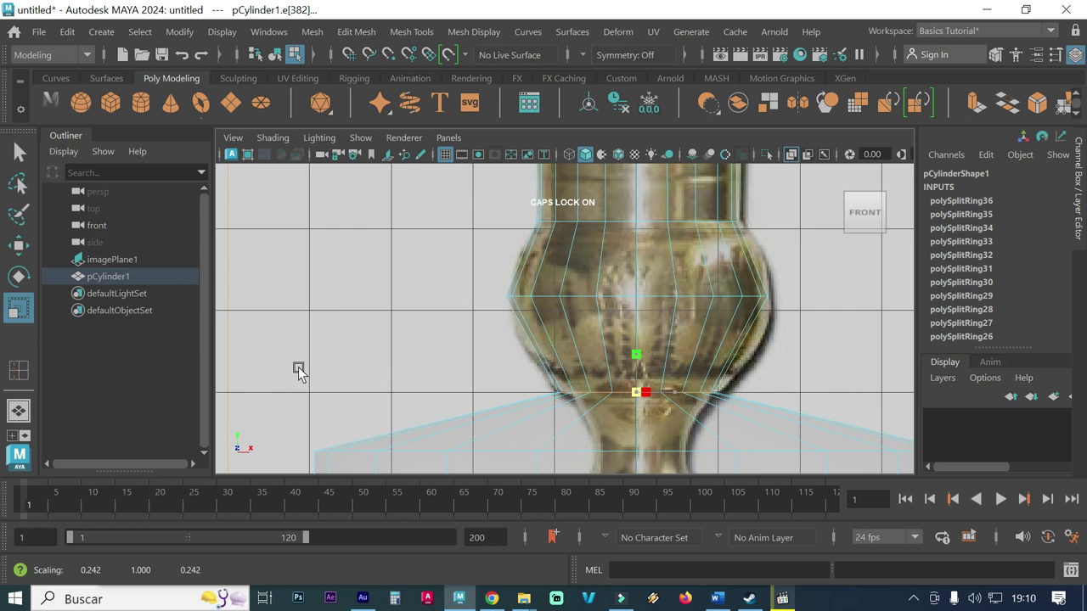
Step: Finish narrowing the loop, then insert an edge loop across the bulb's lower part
{"action": "left_click_drag", "start_coordinate": [298, 368], "coordinate": [299, 369]}
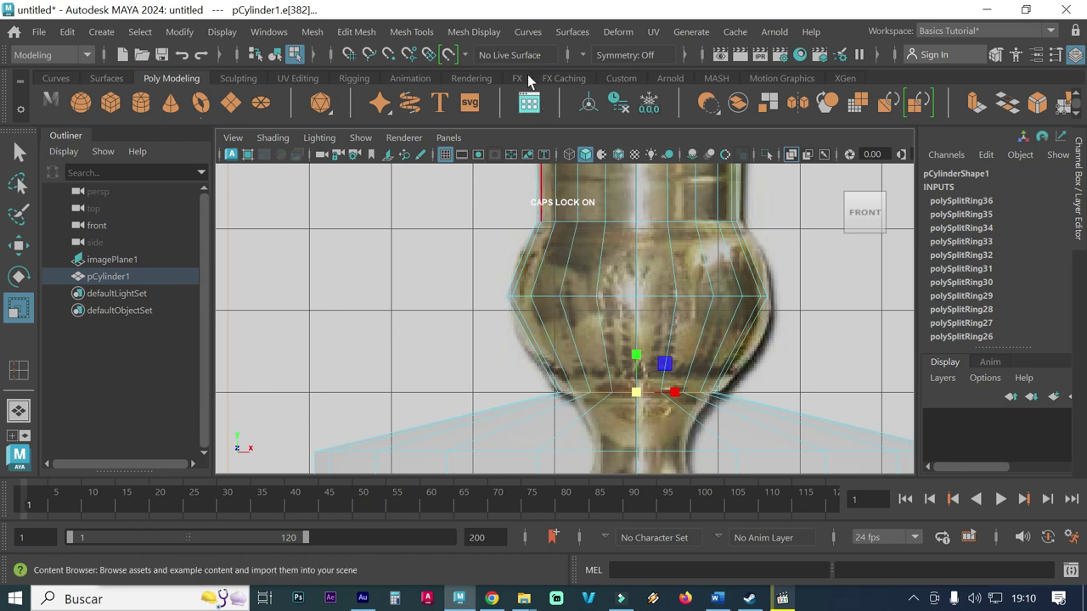
{"action": "left_click", "coordinate": [411, 34]}
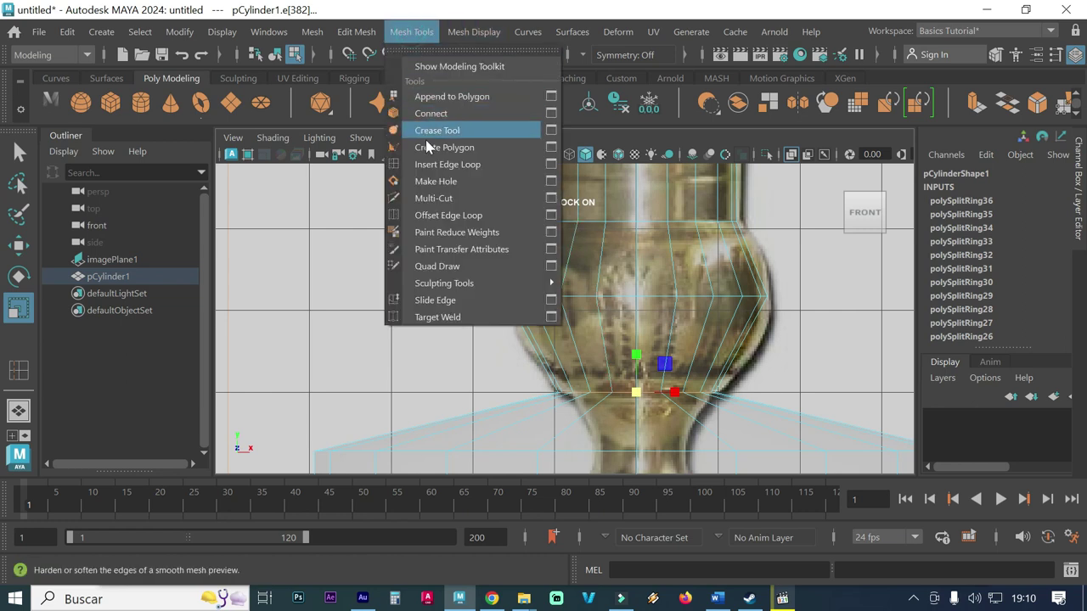
{"action": "left_click", "coordinate": [431, 163]}
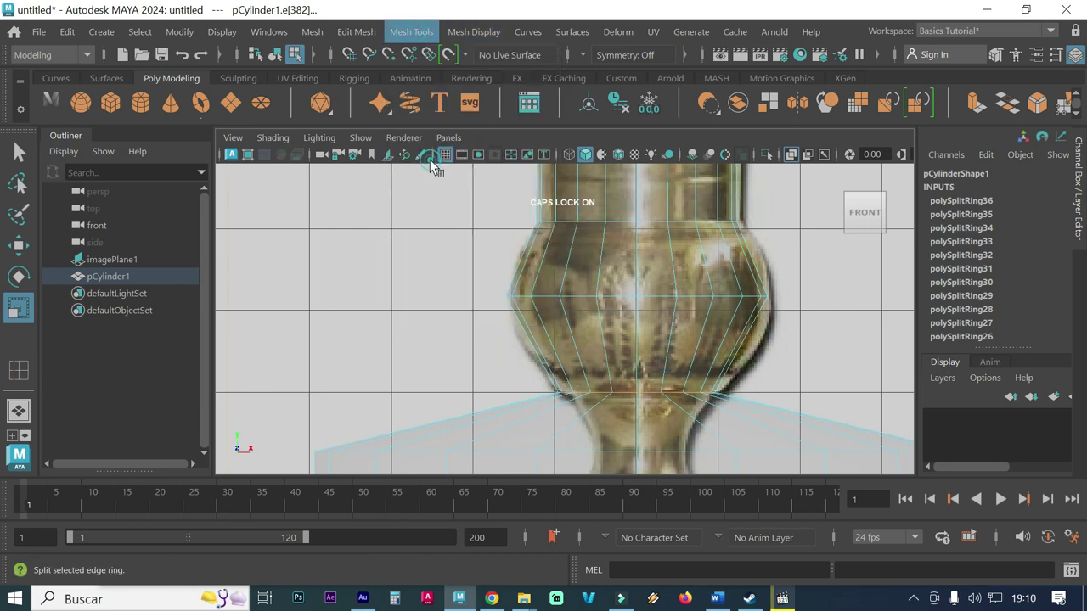
{"action": "left_click", "coordinate": [535, 355]}
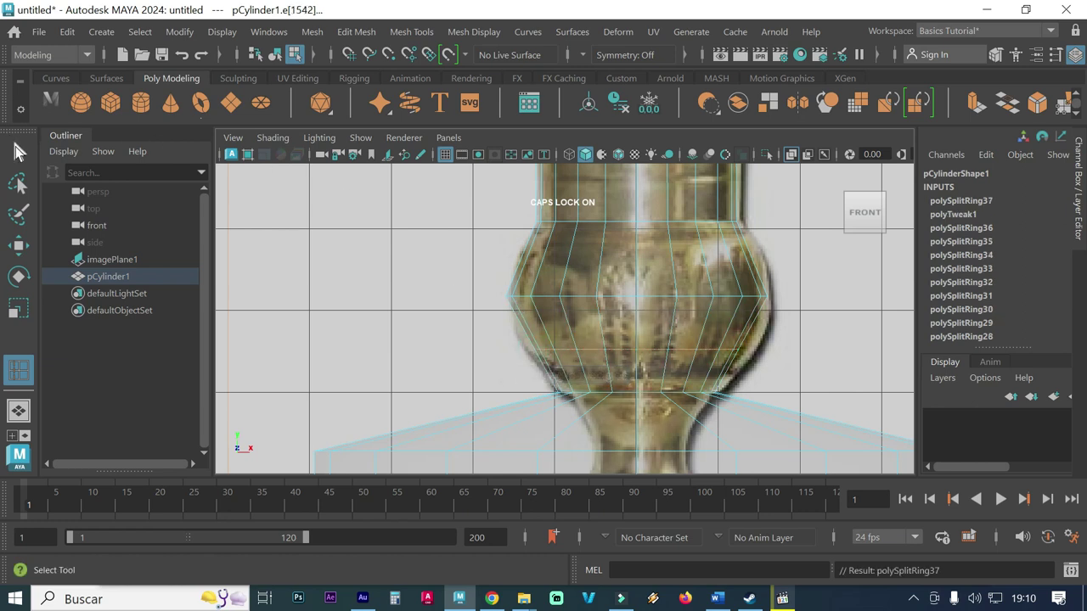
Step: Select an edge on the new loop and zoom in on it
{"action": "left_click", "coordinate": [19, 151]}
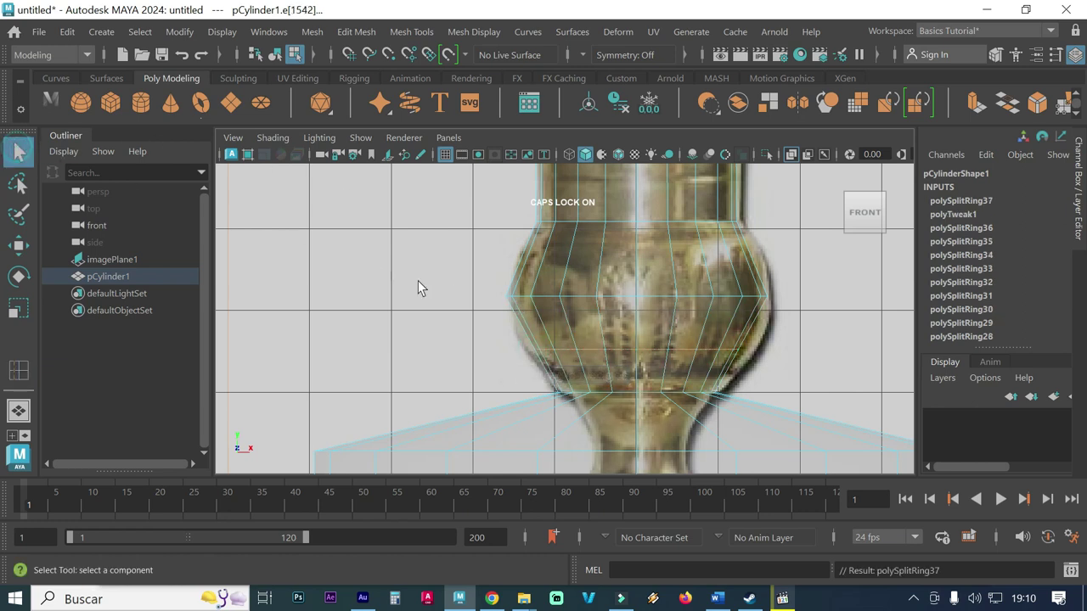
{"action": "left_click", "coordinate": [541, 357]}
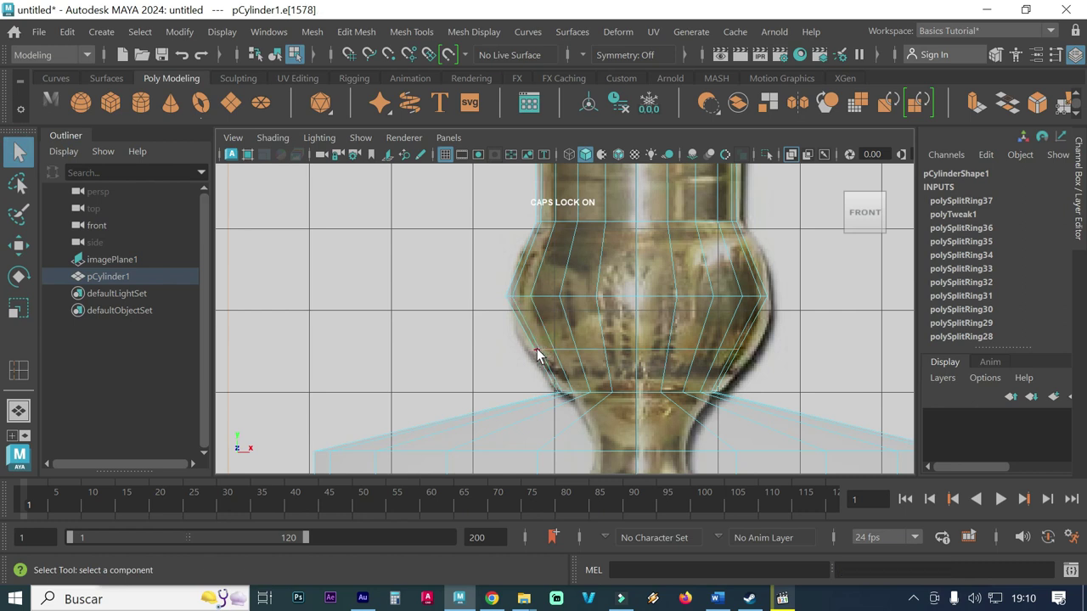
{"action": "scroll", "coordinate": [537, 355], "scroll_direction": "up", "scroll_amount": 3}
{"action": "scroll", "coordinate": [594, 372], "scroll_direction": "up", "scroll_amount": 2}
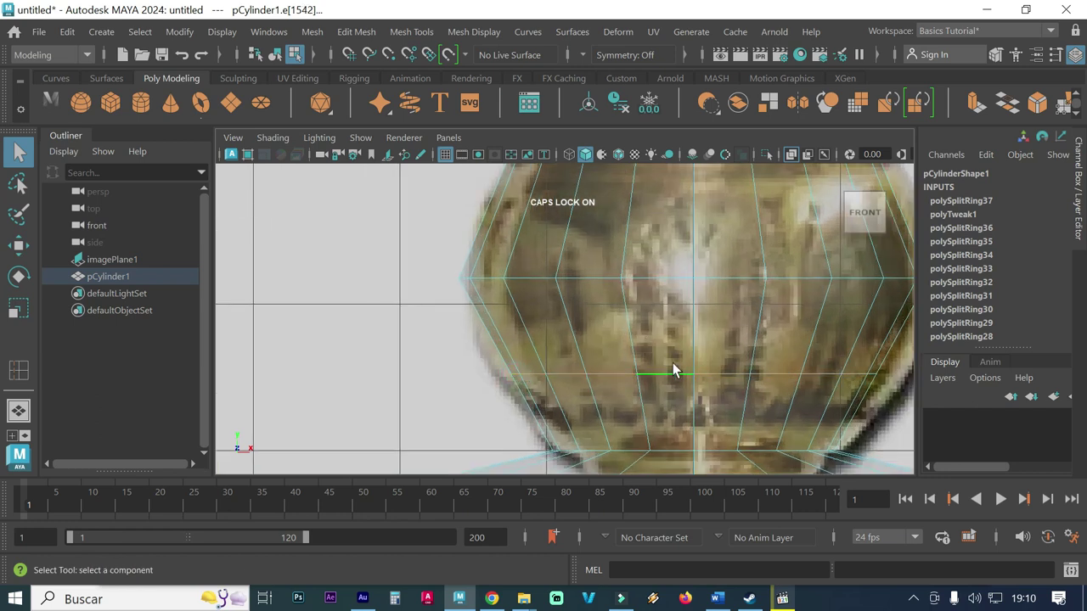
Step: Scale the selected edge, then pull the edge loop around the base top inward
{"action": "key", "text": "r"}
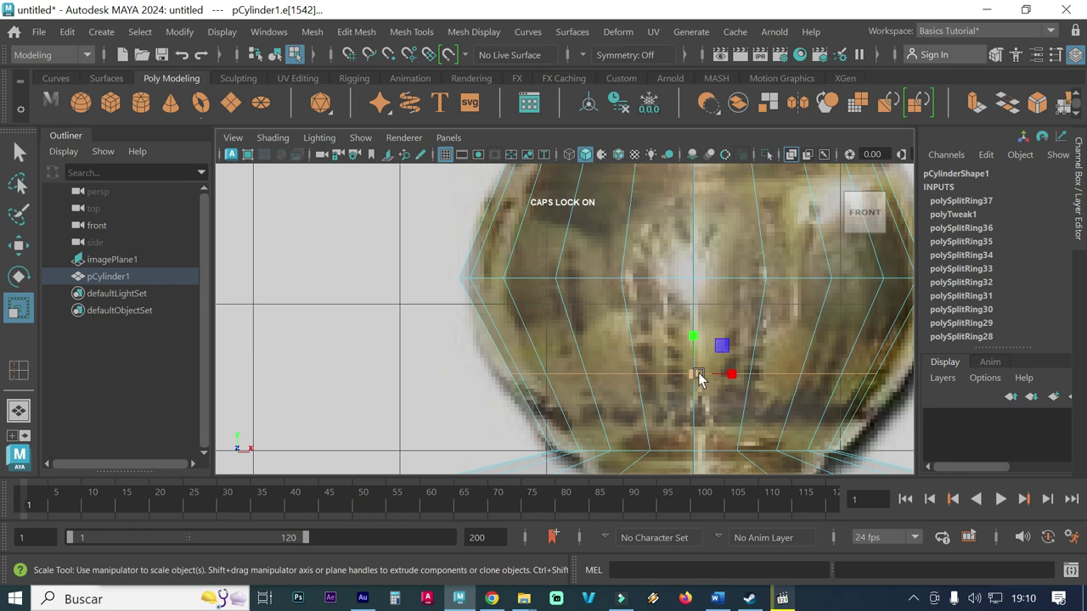
{"action": "left_click", "coordinate": [698, 379]}
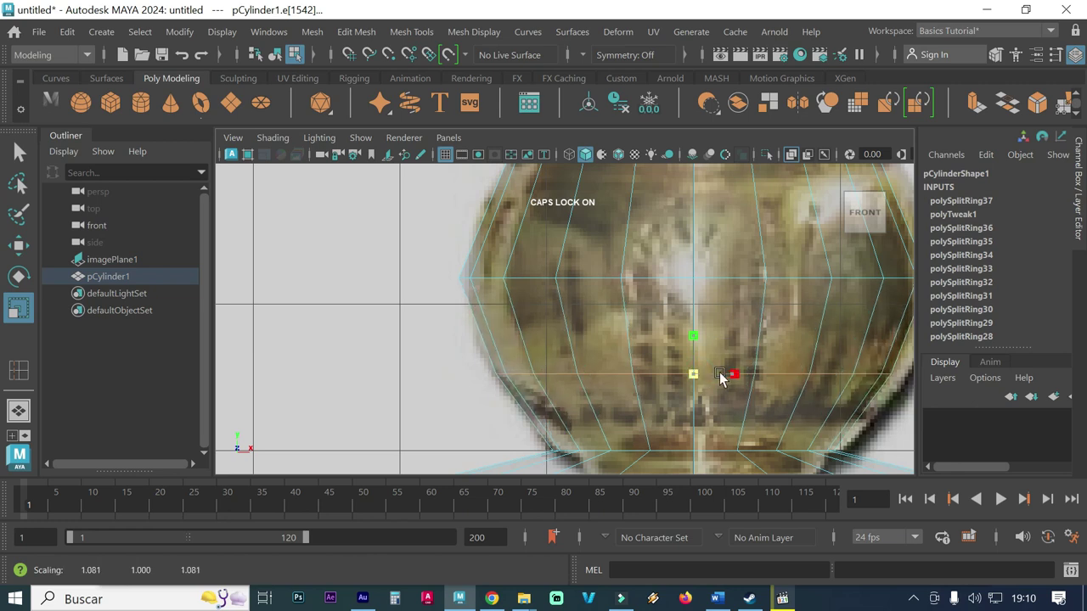
{"action": "middle_click_drag", "start_coordinate": [716, 402], "coordinate": [713, 295], "text": "alt"}
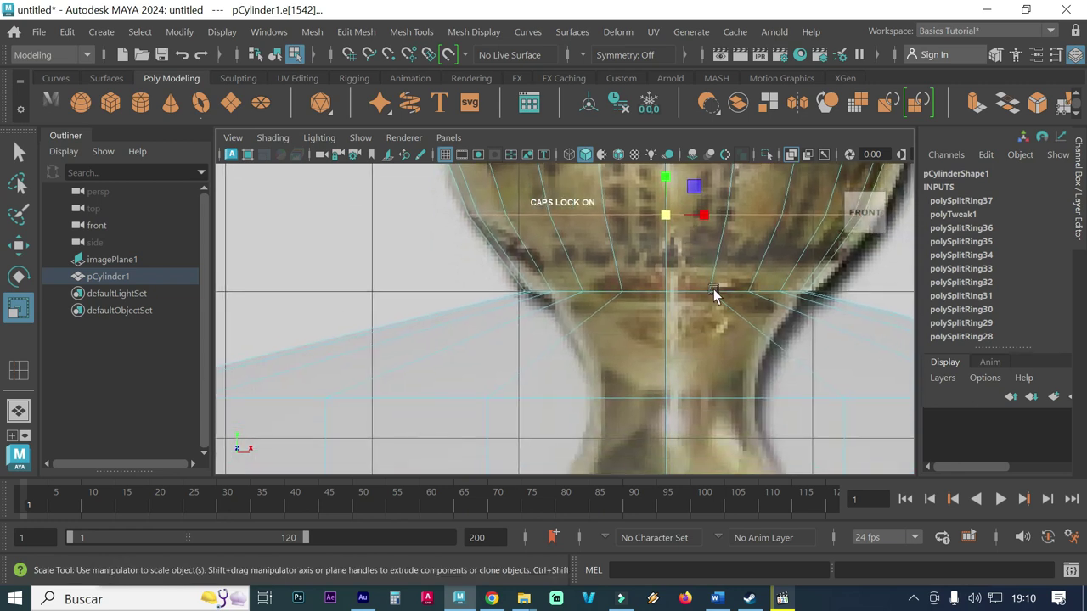
{"action": "middle_click_drag", "start_coordinate": [482, 336], "coordinate": [667, 320], "text": "alt"}
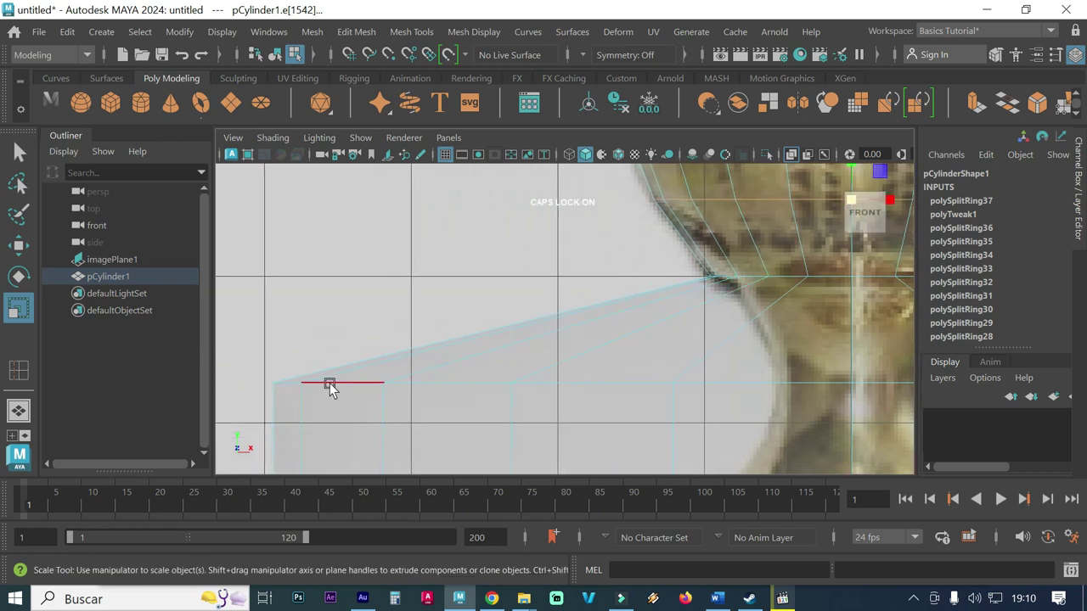
{"action": "left_click", "coordinate": [286, 383]}
{"action": "double_click", "coordinate": [287, 386]}
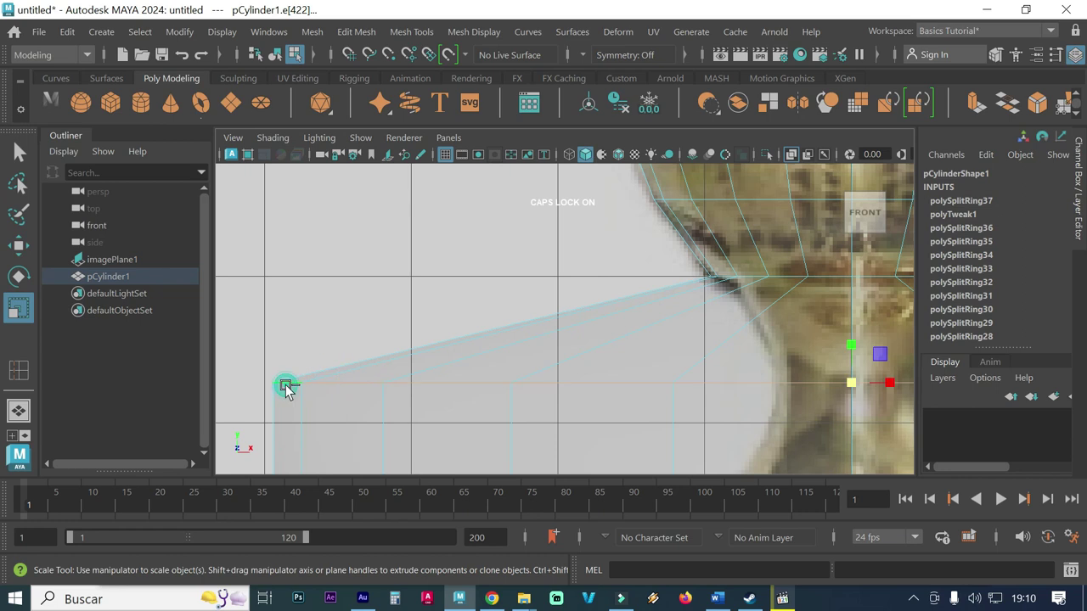
{"action": "mouse_move", "coordinate": [853, 385]}
{"action": "left_mouse_down"}
{"action": "mouse_move", "coordinate": [595, 387]}
{"action": "mouse_move", "coordinate": [343, 340]}
{"action": "mouse_move", "coordinate": [142, 338]}
{"action": "left_mouse_up"}
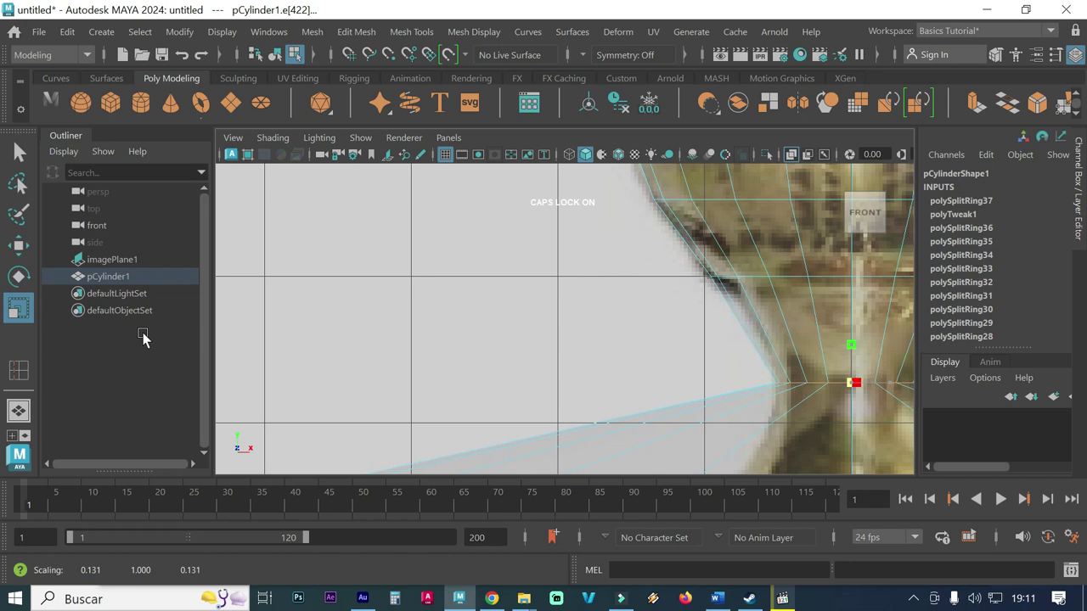
Step: Shrink the loop around the base's upper rim in toward the stem
{"action": "scroll", "coordinate": [379, 339], "scroll_direction": "down", "scroll_amount": 5}
{"action": "scroll", "coordinate": [469, 352], "scroll_direction": "down", "scroll_amount": 1}
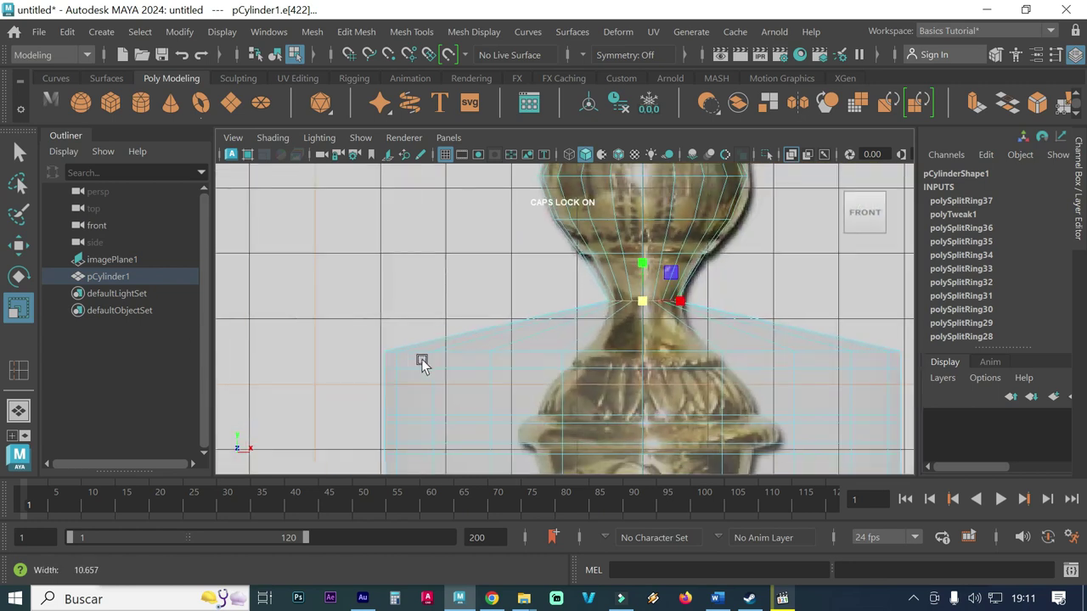
{"action": "left_click", "coordinate": [414, 352]}
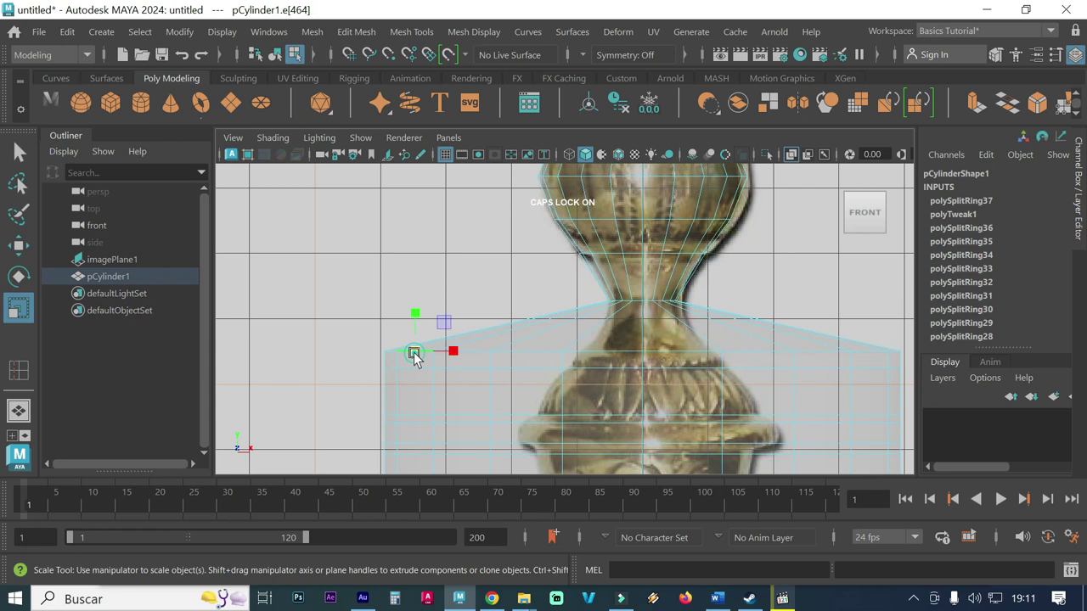
{"action": "double_click", "coordinate": [389, 352]}
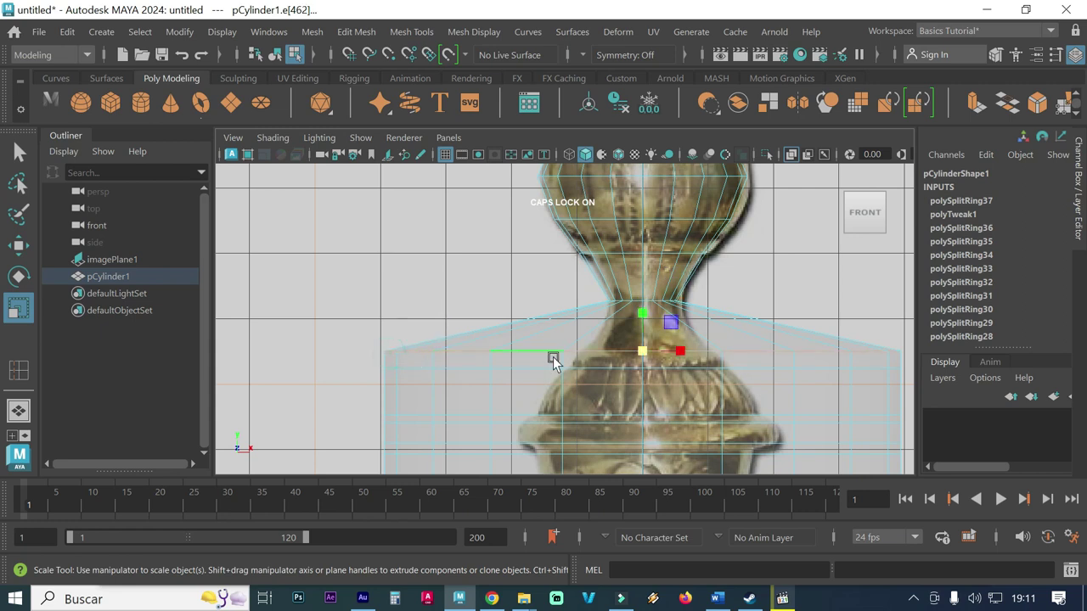
{"action": "mouse_move", "coordinate": [645, 356]}
{"action": "left_mouse_down"}
{"action": "mouse_move", "coordinate": [365, 363]}
{"action": "mouse_move", "coordinate": [607, 352]}
{"action": "left_mouse_up"}
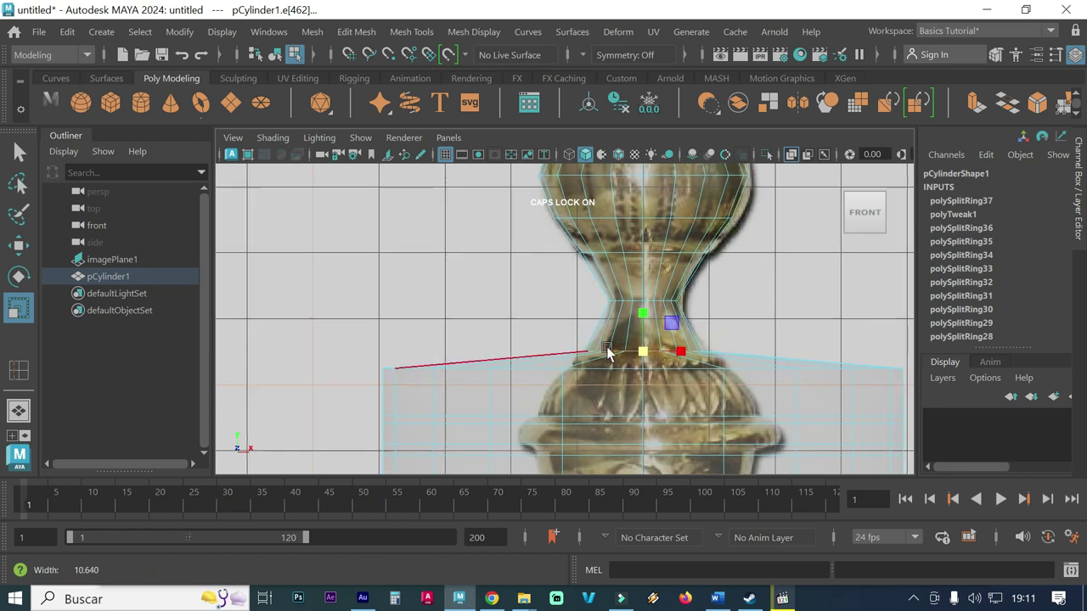
{"action": "scroll", "coordinate": [586, 340], "scroll_direction": "up", "scroll_amount": 3}
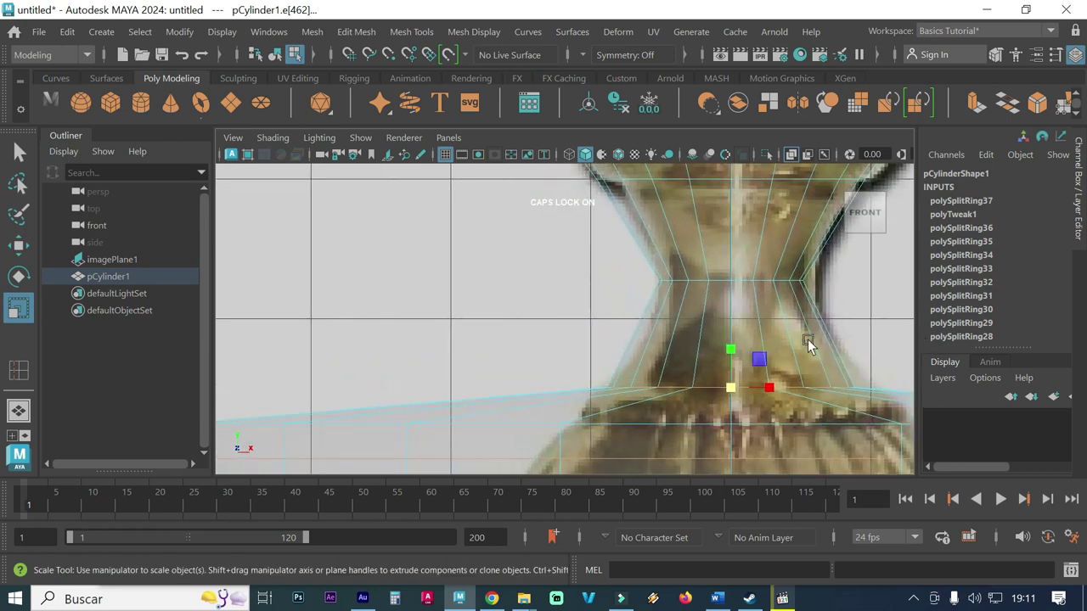
{"action": "left_click", "coordinate": [361, 32]}
{"action": "mouse_move", "coordinate": [411, 31]}
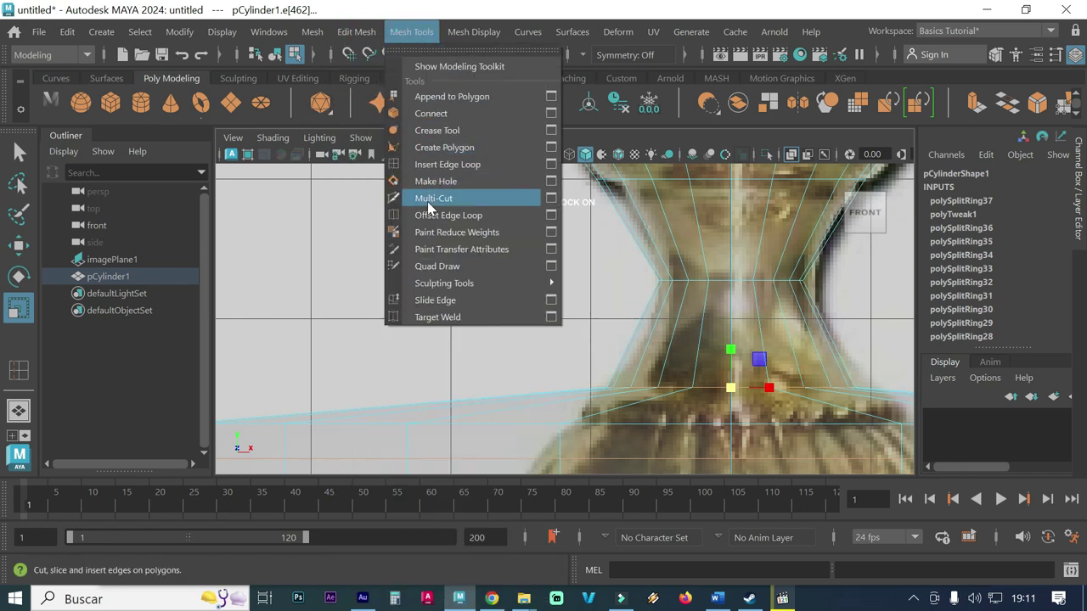
Step: Insert an edge loop on the stem just below the waist and scale it slightly
{"action": "left_click", "coordinate": [448, 164]}
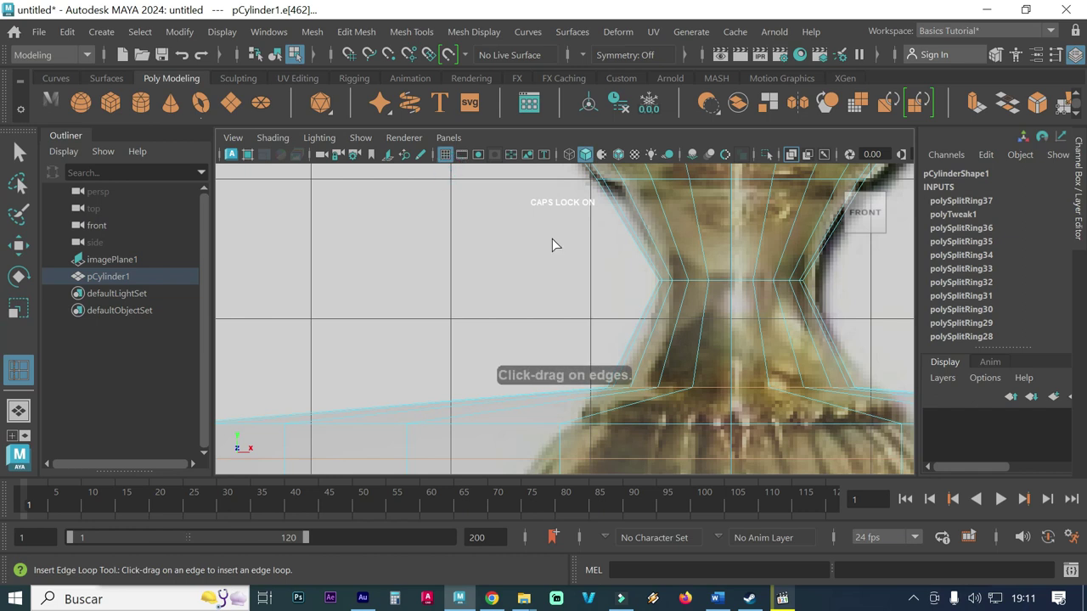
{"action": "left_click", "coordinate": [637, 338]}
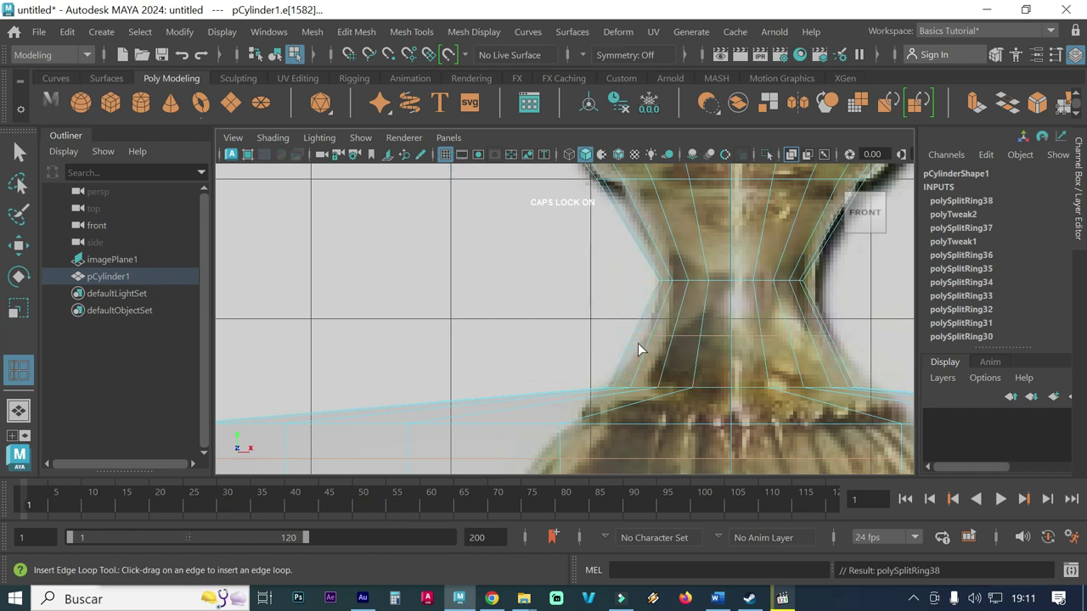
{"action": "key", "text": "r"}
{"action": "left_click_drag", "start_coordinate": [727, 336], "coordinate": [722, 340]}
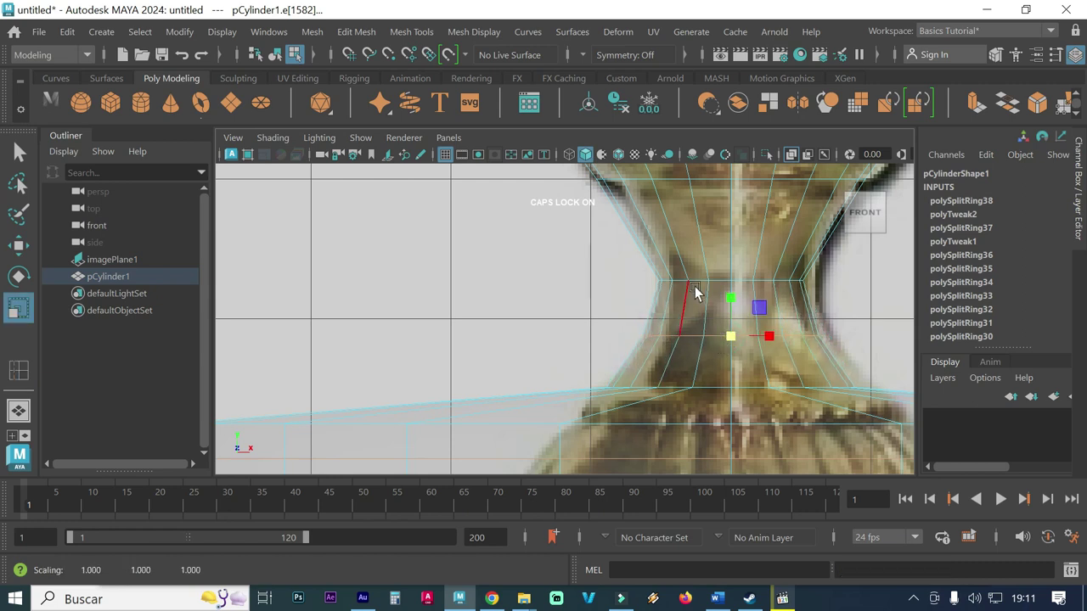
Step: Check the shape in perspective, then return to a zoomed front view
{"action": "key", "text": "space"}
{"action": "key", "text": "space"}
{"action": "mouse_move", "coordinate": [740, 281]}
{"action": "left_mouse_down", "text": "alt"}
{"action": "mouse_move", "coordinate": [626, 296]}
{"action": "mouse_move", "coordinate": [745, 295]}
{"action": "left_mouse_up", "text": "alt"}
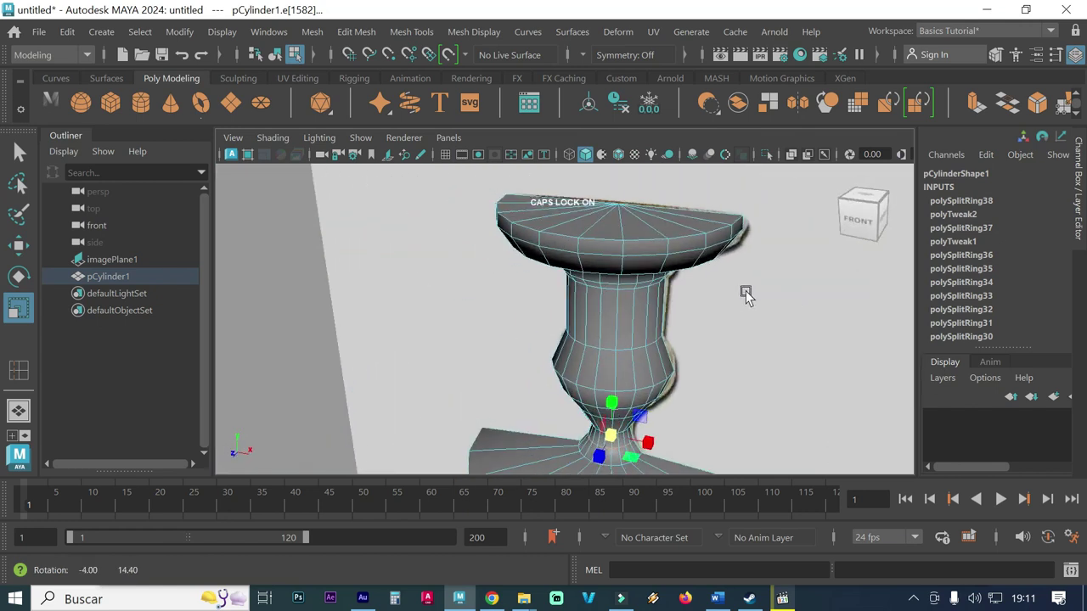
{"action": "key", "text": "space"}
{"action": "key", "text": "space"}
{"action": "mouse_move", "coordinate": [519, 400]}
{"action": "right_mouse_down", "text": "alt"}
{"action": "mouse_move", "coordinate": [580, 342]}
{"action": "mouse_move", "coordinate": [709, 325]}
{"action": "mouse_move", "coordinate": [560, 323]}
{"action": "mouse_move", "coordinate": [569, 341]}
{"action": "right_mouse_up", "text": "alt"}
{"action": "scroll", "coordinate": [560, 323], "scroll_direction": "up", "scroll_amount": 2}
{"action": "scroll", "coordinate": [506, 327], "scroll_direction": "up", "scroll_amount": 1}
{"action": "scroll", "coordinate": [501, 331], "scroll_direction": "up", "scroll_amount": 1}
{"action": "scroll", "coordinate": [560, 331], "scroll_direction": "up", "scroll_amount": 2}
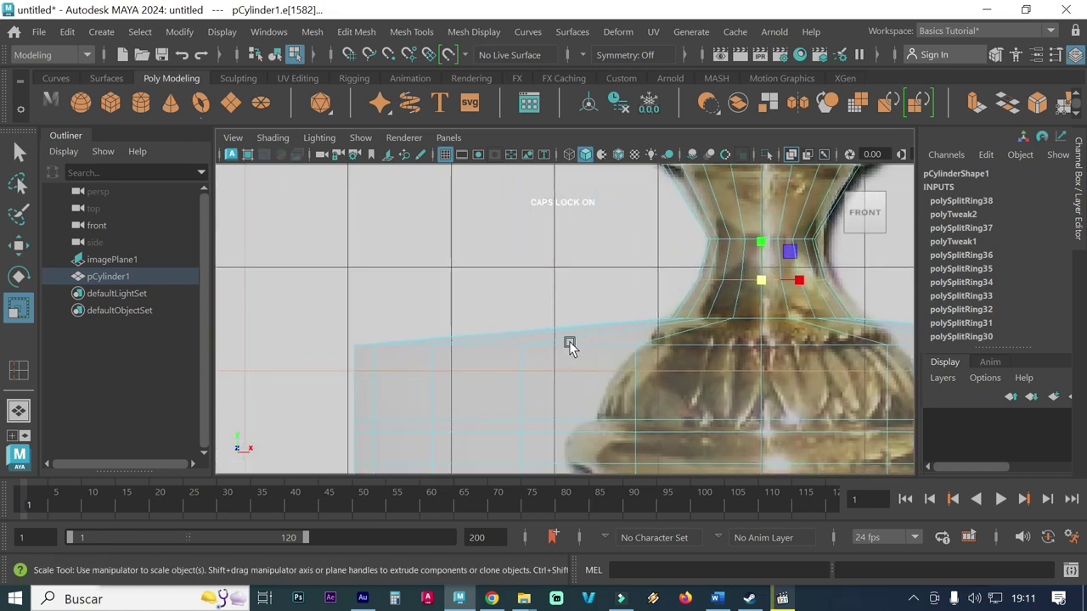
Step: Narrow the edge loop around the base's top rim toward the centre
{"action": "left_click", "coordinate": [395, 349]}
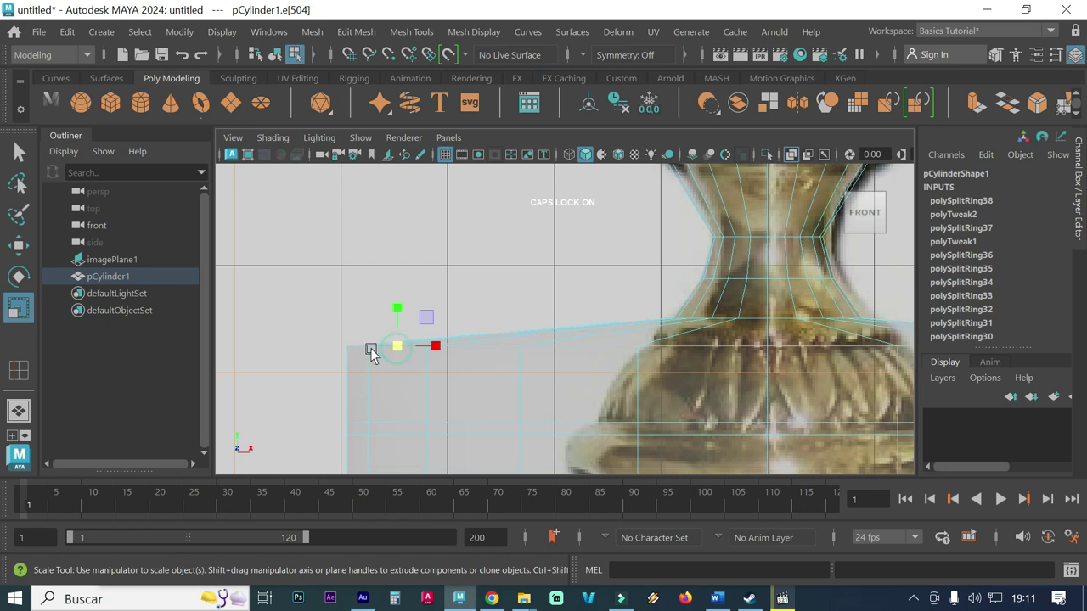
{"action": "double_click", "coordinate": [360, 349]}
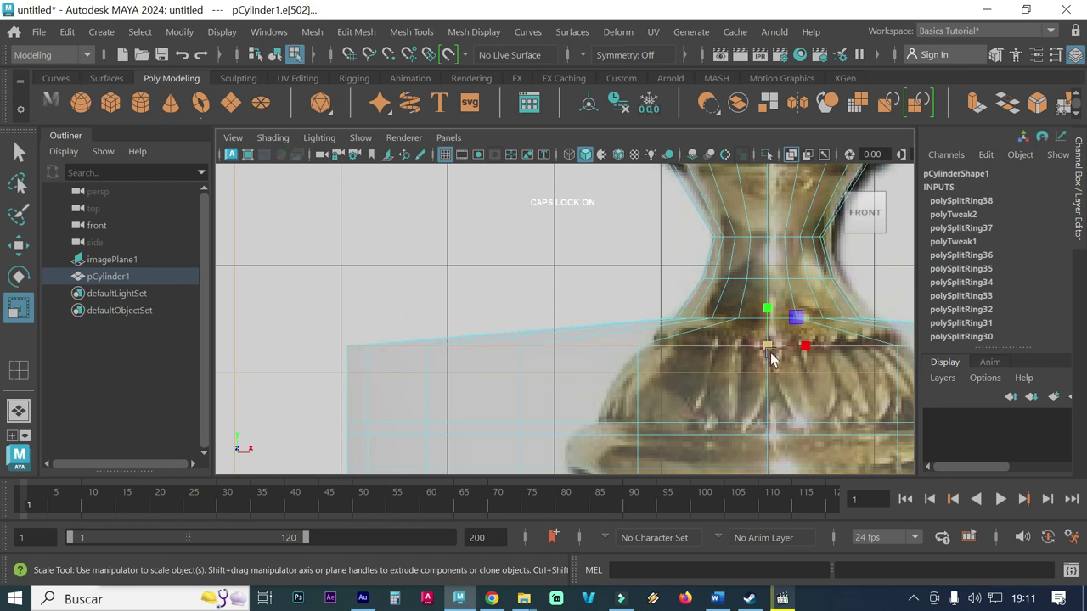
{"action": "left_click_drag", "start_coordinate": [778, 346], "coordinate": [355, 334]}
{"action": "left_click_drag", "start_coordinate": [425, 419], "coordinate": [401, 424]}
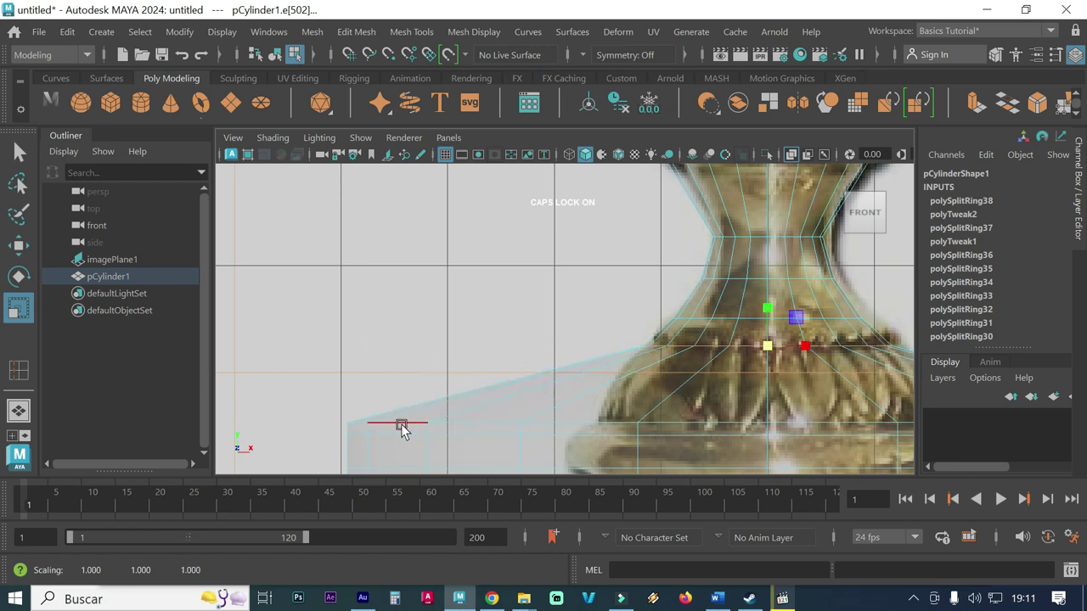
Step: Narrow a loop lower on the base toward the centre
{"action": "left_click", "coordinate": [361, 425]}
{"action": "double_click", "coordinate": [363, 425]}
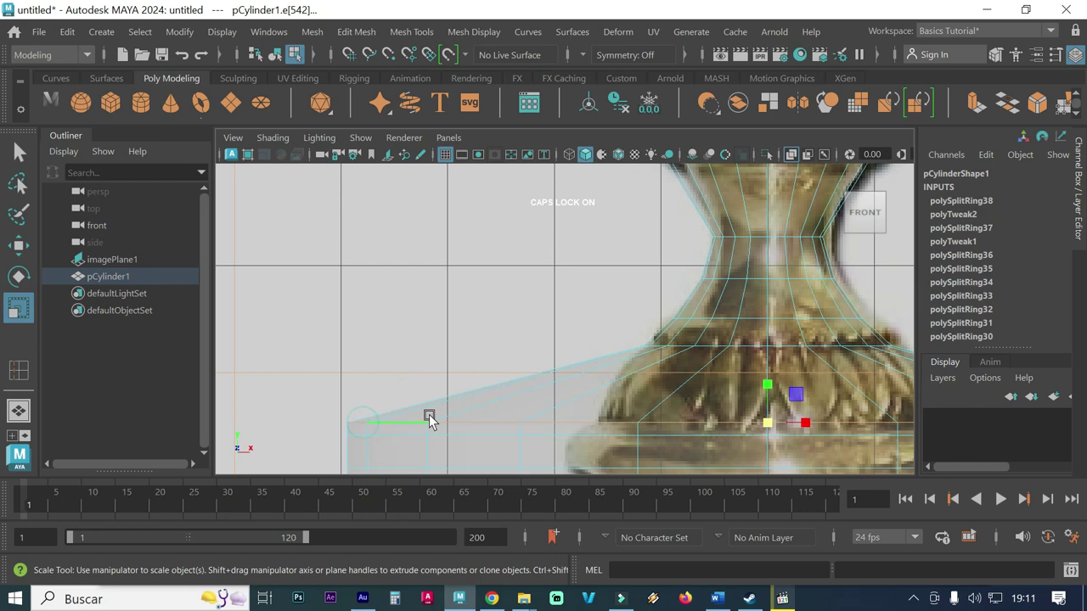
{"action": "middle_click_drag", "start_coordinate": [631, 420], "coordinate": [589, 339], "text": "alt"}
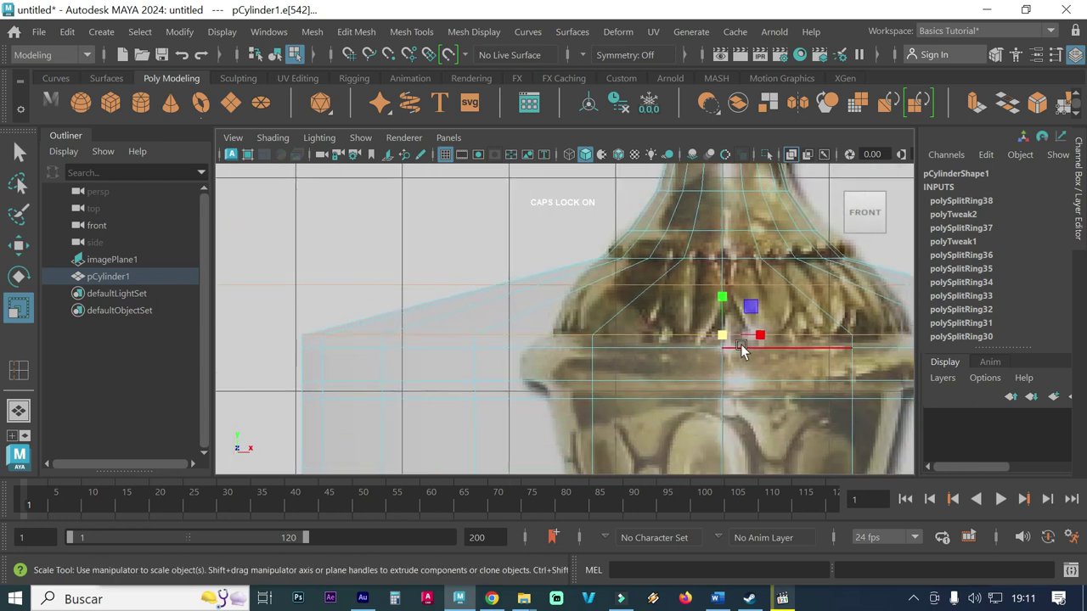
{"action": "left_click_drag", "start_coordinate": [727, 338], "coordinate": [379, 372]}
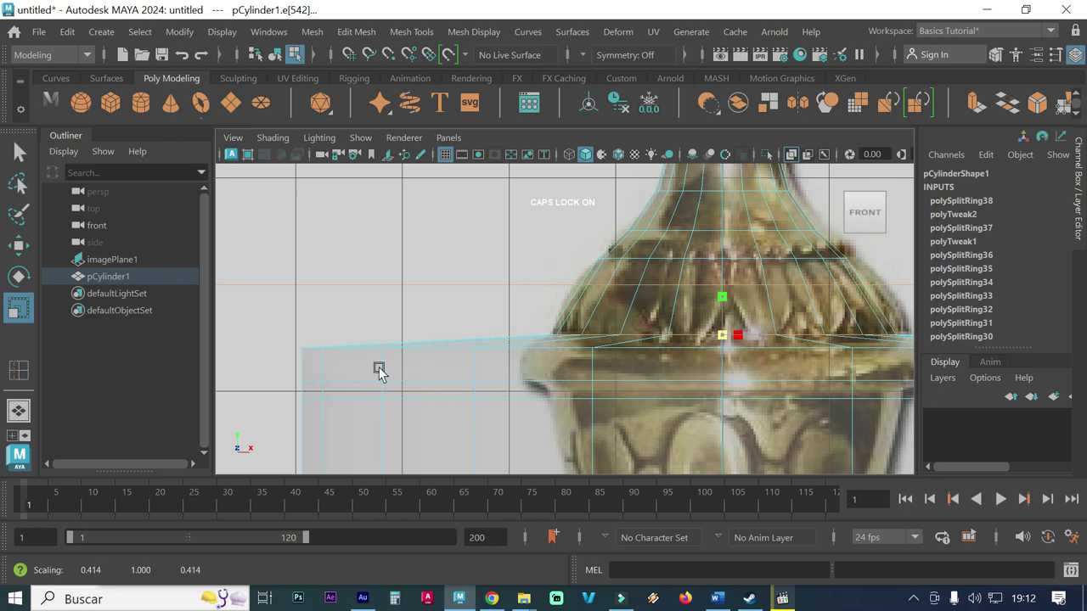
{"action": "left_click_drag", "start_coordinate": [378, 372], "coordinate": [429, 374]}
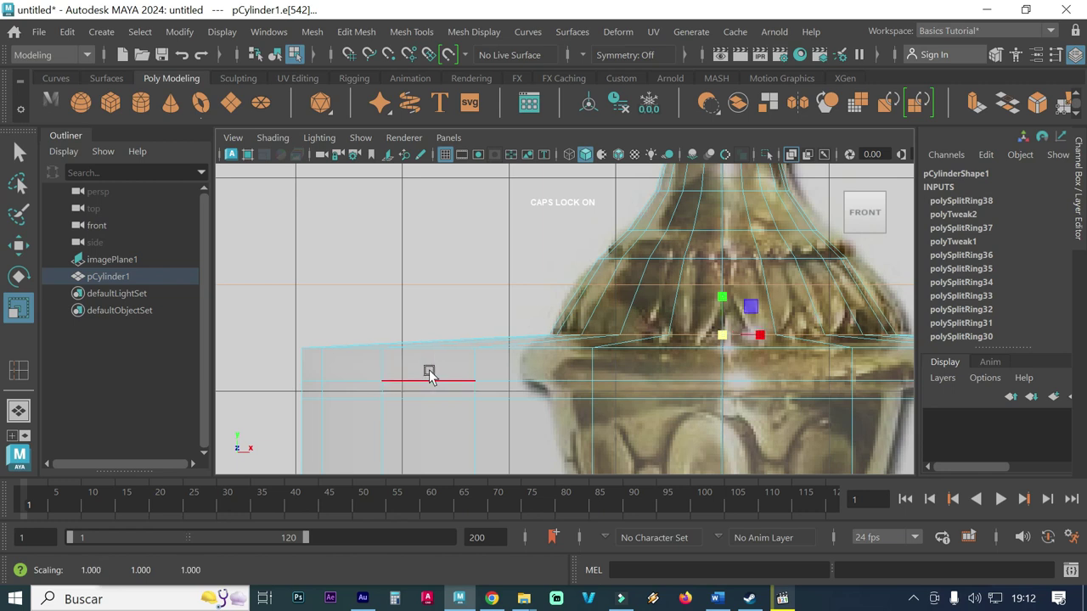
{"action": "middle_click_drag", "start_coordinate": [659, 395], "coordinate": [629, 355], "text": "alt"}
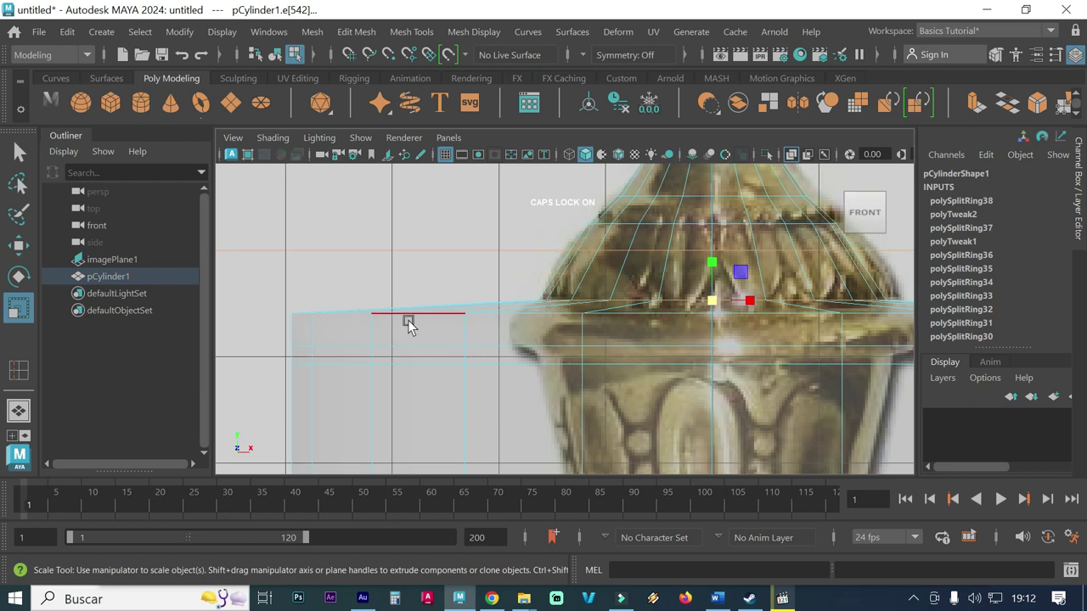
Step: Scale the cap's rim loop to about 0.52, hide the grid, and scale the lower cap loop to 0.455
{"action": "left_click", "coordinate": [339, 317]}
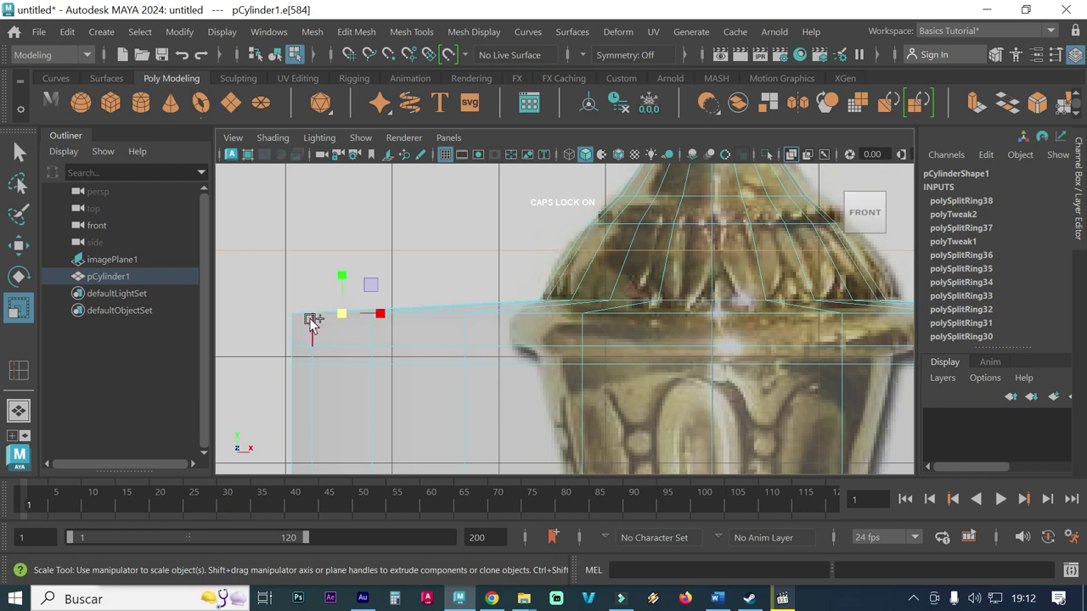
{"action": "double_click", "coordinate": [306, 316]}
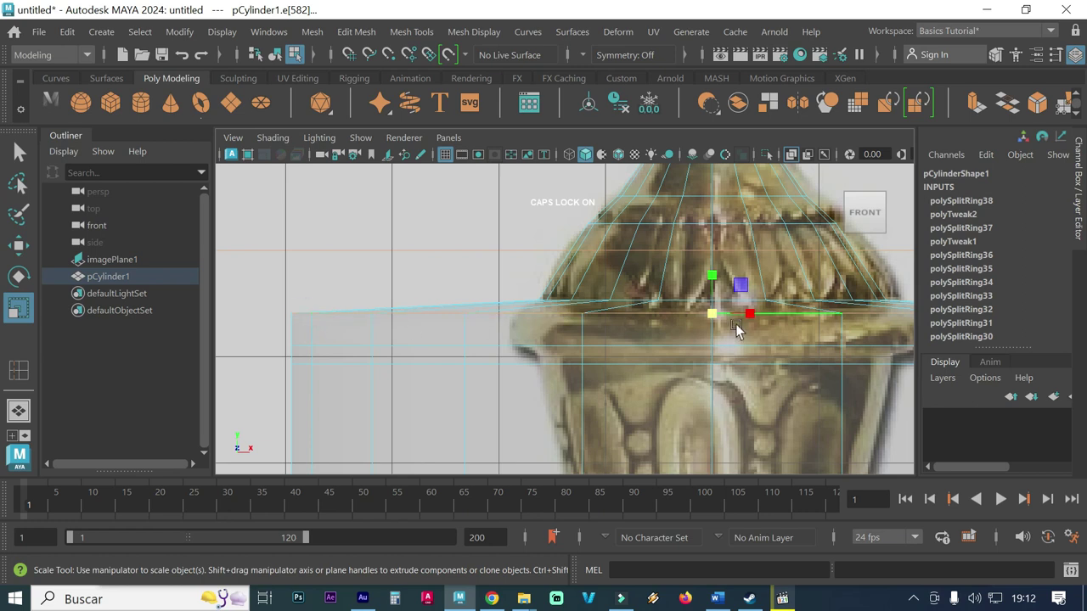
{"action": "left_click_drag", "start_coordinate": [712, 315], "coordinate": [404, 330]}
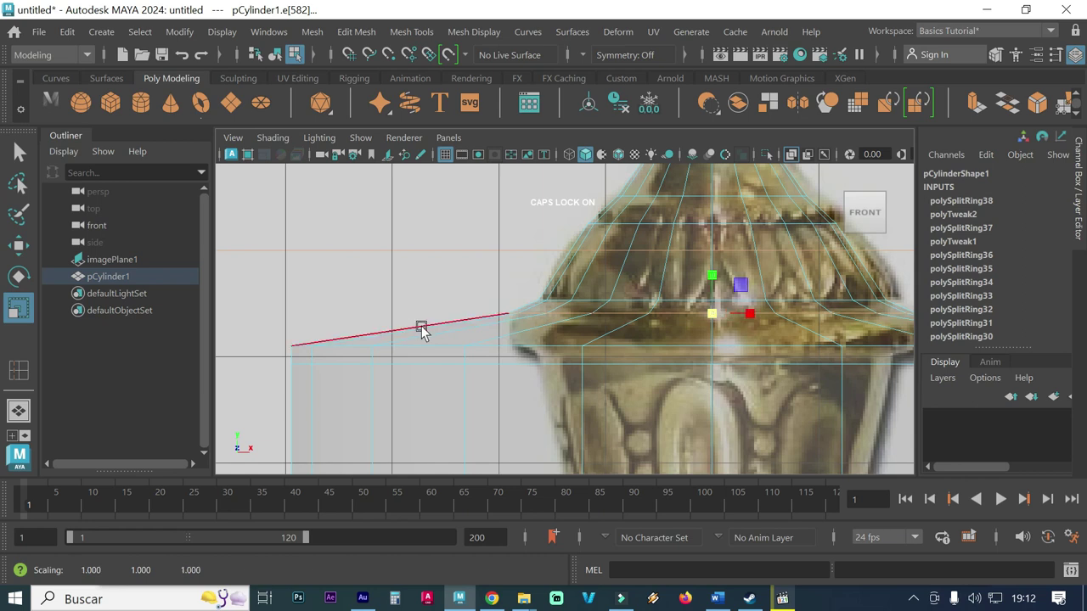
{"action": "left_click", "coordinate": [443, 155]}
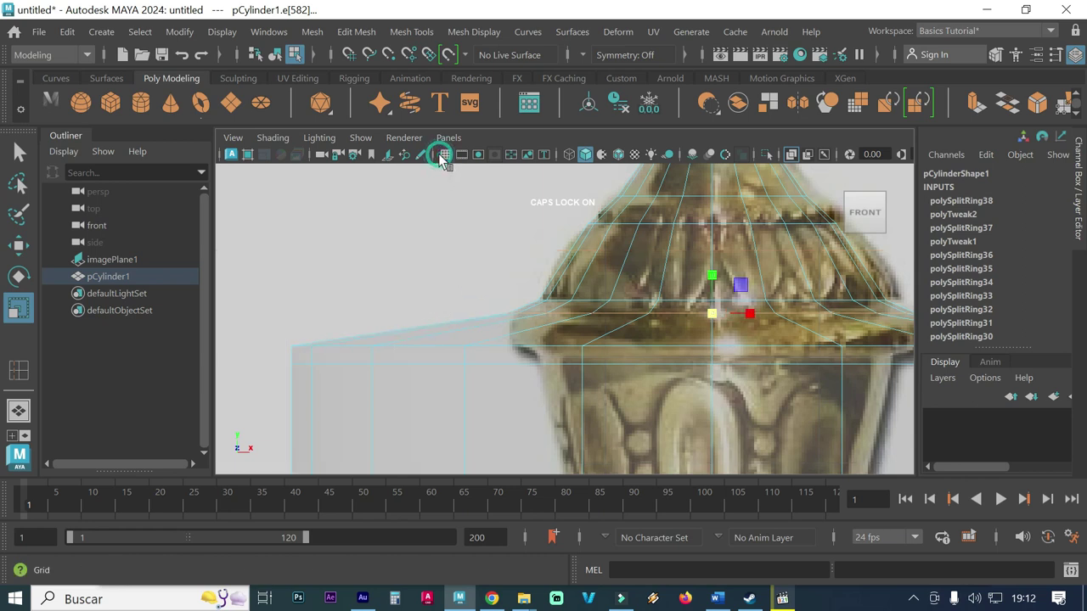
{"action": "left_click", "coordinate": [344, 348]}
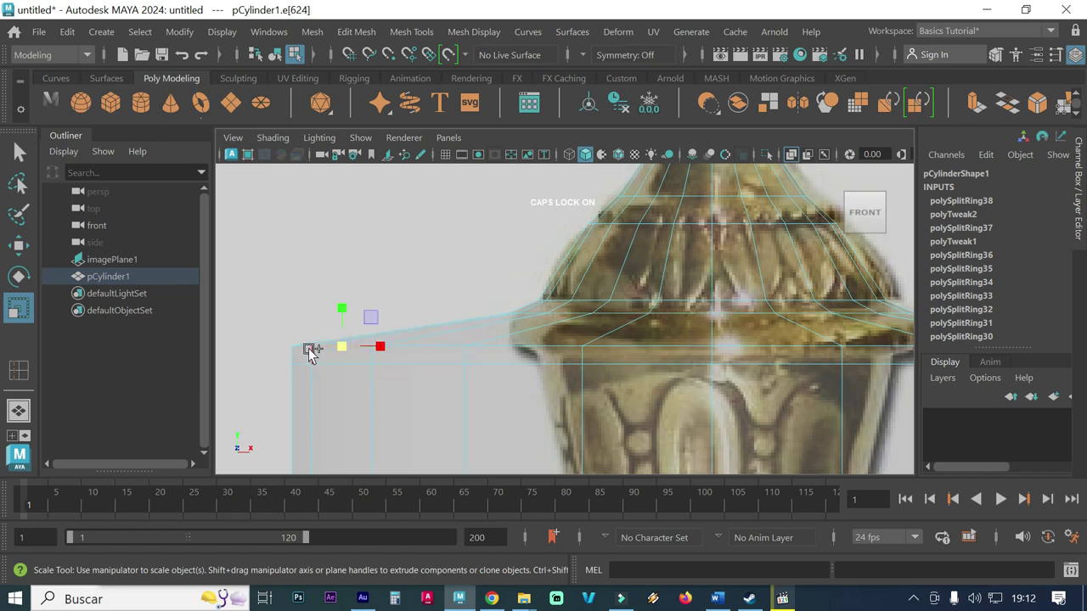
{"action": "left_click", "coordinate": [308, 352]}
{"action": "mouse_move", "coordinate": [728, 349]}
{"action": "left_mouse_down"}
{"action": "mouse_move", "coordinate": [398, 354]}
{"action": "mouse_move", "coordinate": [412, 354]}
{"action": "left_mouse_up"}
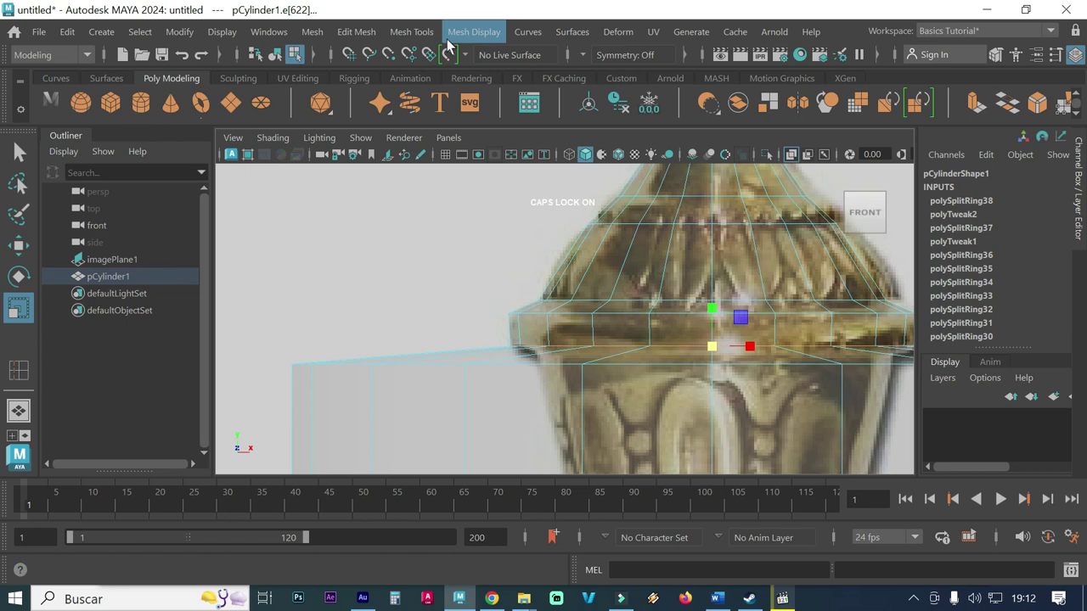
Step: Insert a new edge loop across the dome and scale it
{"action": "left_click", "coordinate": [416, 32]}
{"action": "left_click", "coordinate": [448, 162]}
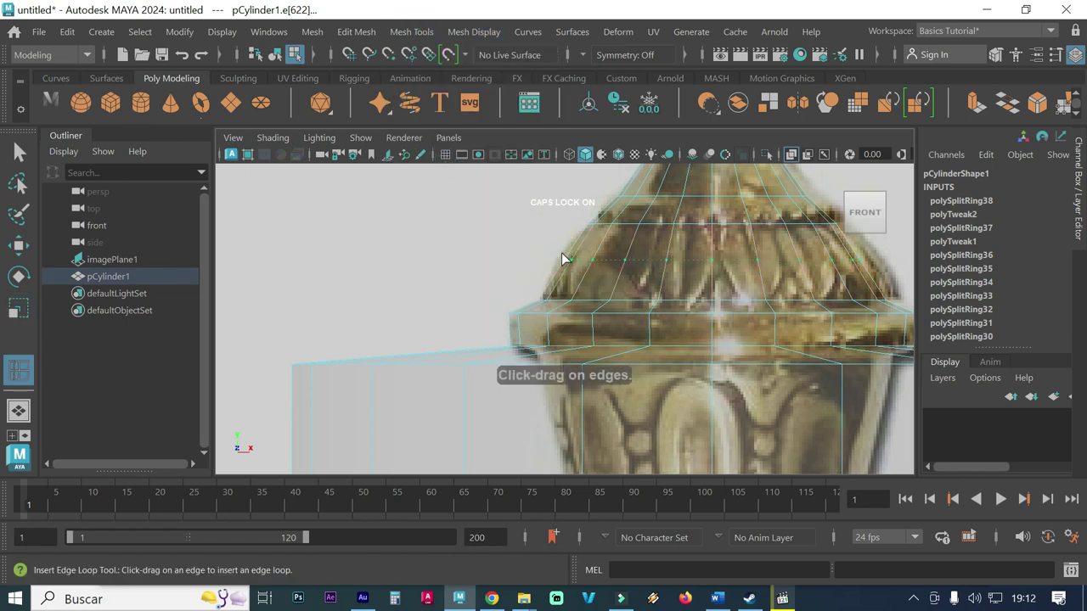
{"action": "left_click", "coordinate": [561, 258]}
{"action": "key", "text": "r"}
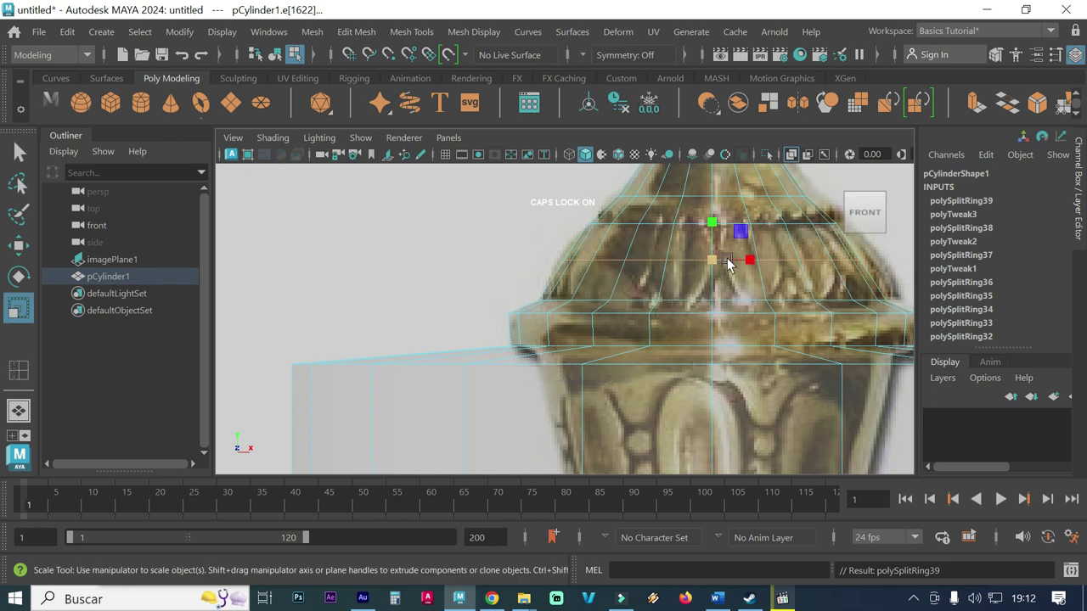
{"action": "left_click", "coordinate": [718, 264]}
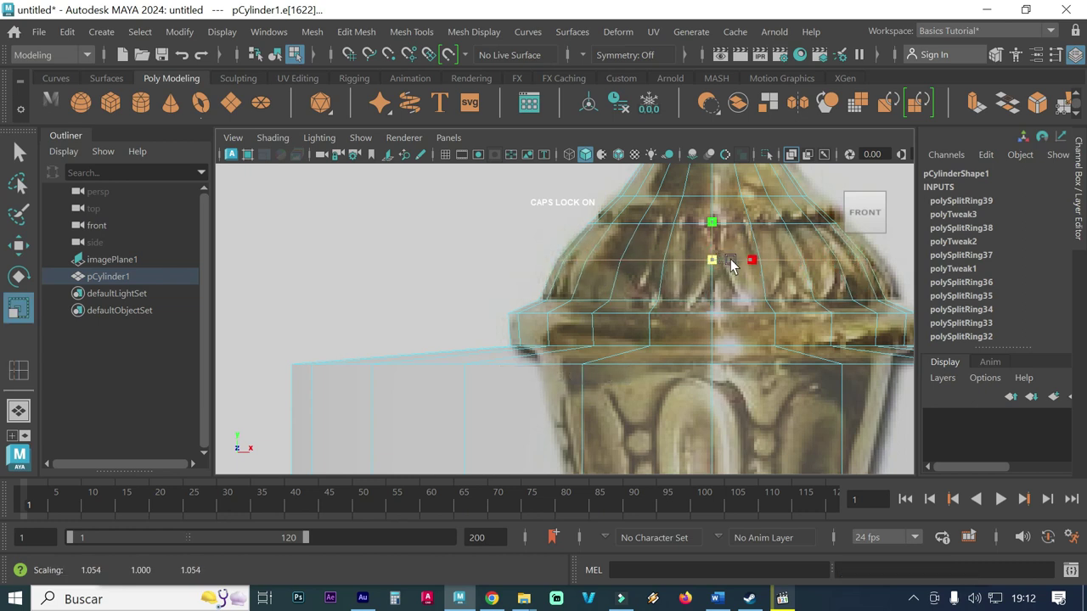
Step: Taper the loop just below the rim inward to about 0.6
{"action": "middle_click_drag", "start_coordinate": [740, 352], "coordinate": [722, 267], "text": "alt"}
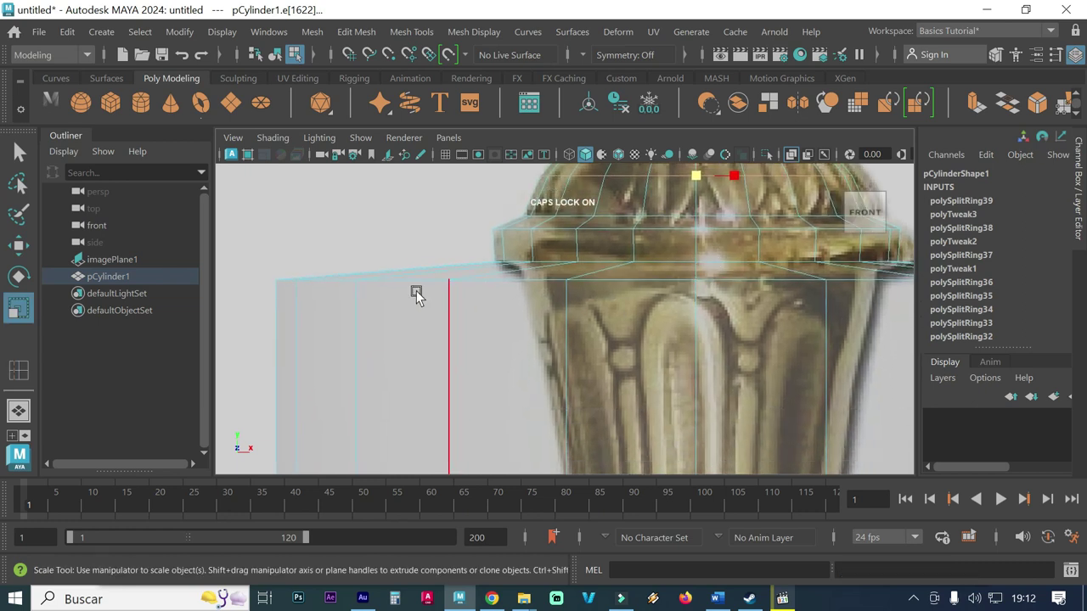
{"action": "left_click", "coordinate": [317, 281]}
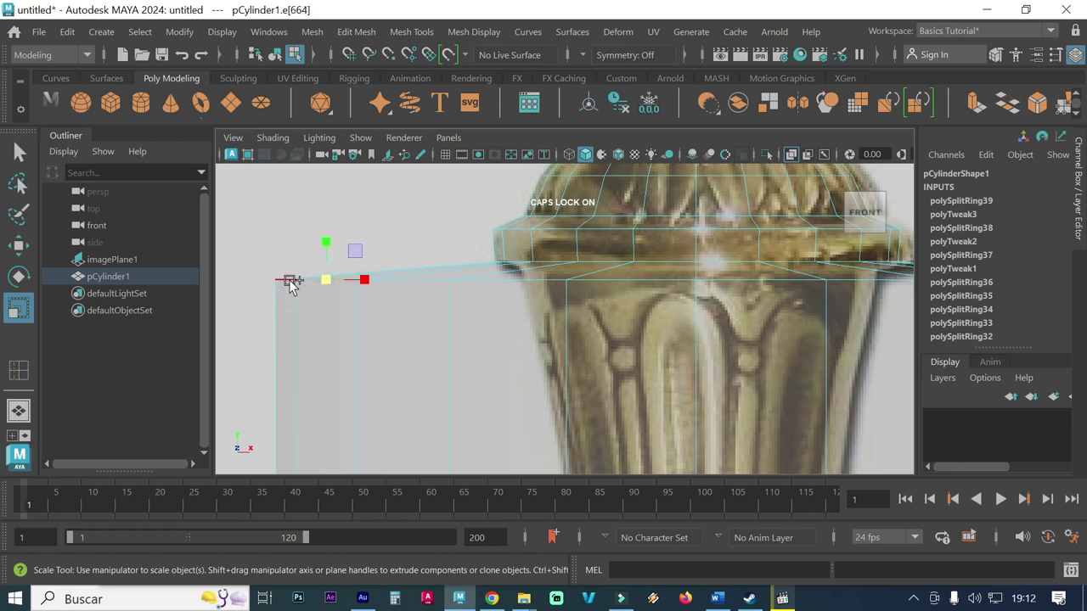
{"action": "double_click", "coordinate": [289, 281]}
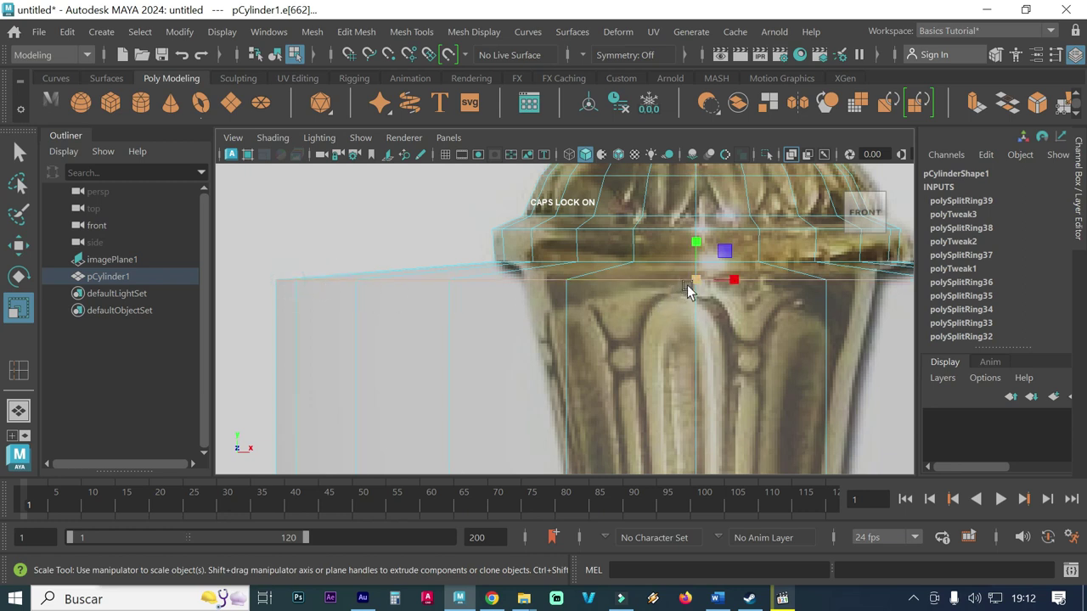
{"action": "mouse_move", "coordinate": [696, 282]}
{"action": "left_mouse_down"}
{"action": "mouse_move", "coordinate": [465, 316]}
{"action": "mouse_move", "coordinate": [351, 313]}
{"action": "left_mouse_up"}
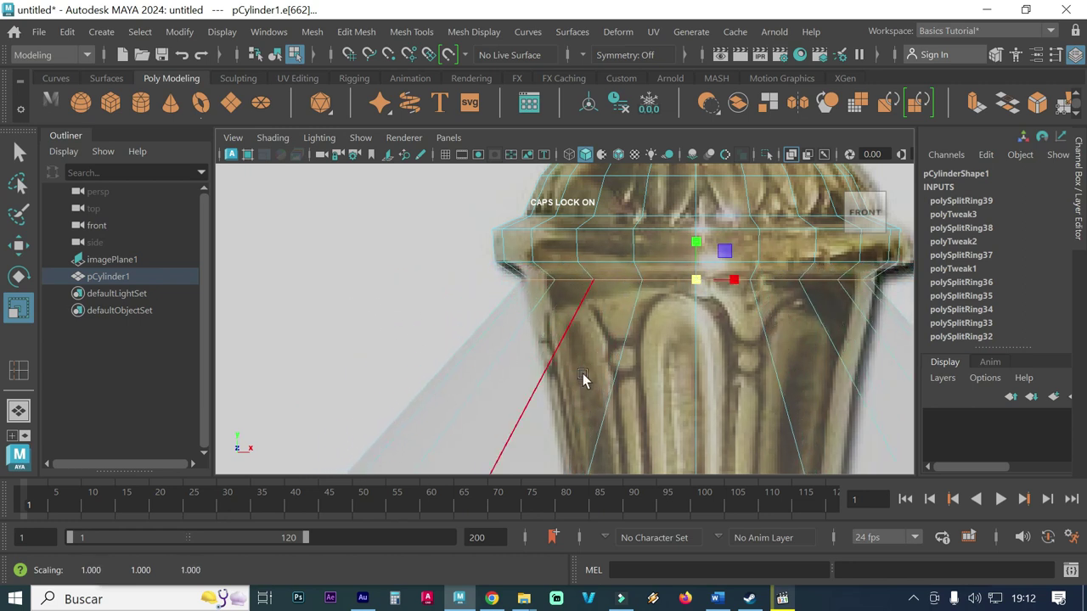
{"action": "middle_click_drag", "start_coordinate": [583, 373], "coordinate": [605, 272], "text": "alt"}
{"action": "scroll", "coordinate": [595, 289], "scroll_direction": "down", "scroll_amount": 2}
{"action": "scroll", "coordinate": [476, 323], "scroll_direction": "up", "scroll_amount": 2}
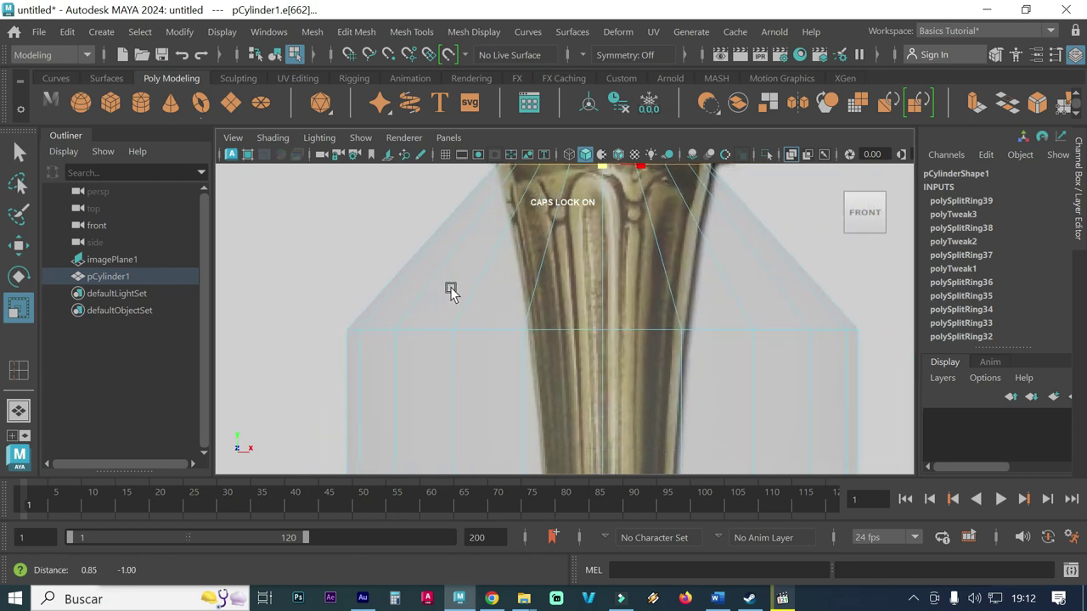
{"action": "scroll", "coordinate": [509, 306], "scroll_direction": "up", "scroll_amount": 1}
{"action": "scroll", "coordinate": [518, 308], "scroll_direction": "up", "scroll_amount": 1}
Step: Shrink the cone's edge loop to about 0.36 and the next ring down to about 0.26
{"action": "left_click", "coordinate": [316, 334]}
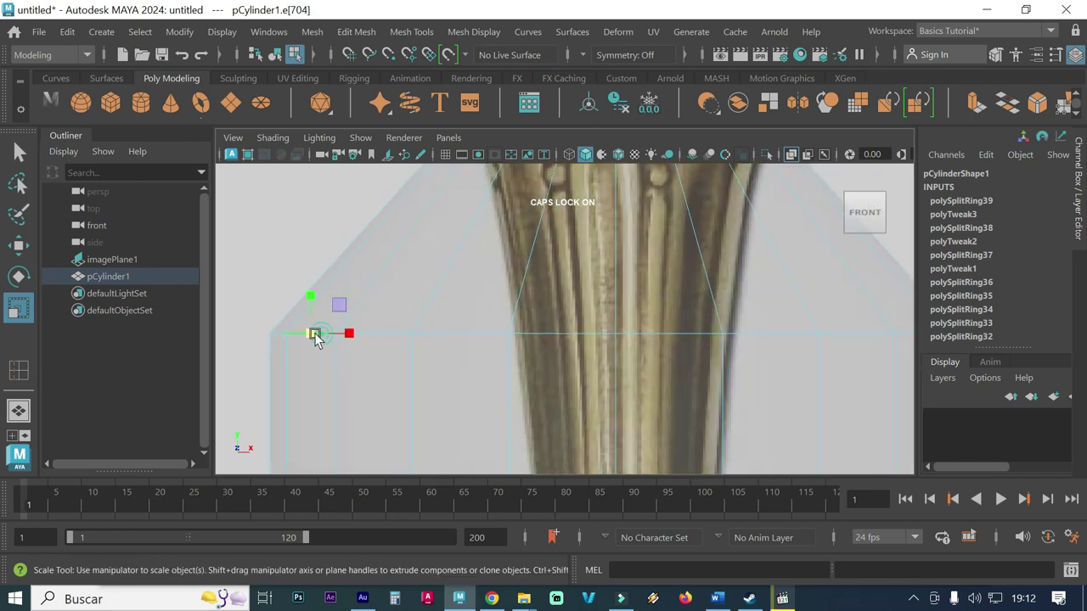
{"action": "left_click", "coordinate": [289, 331]}
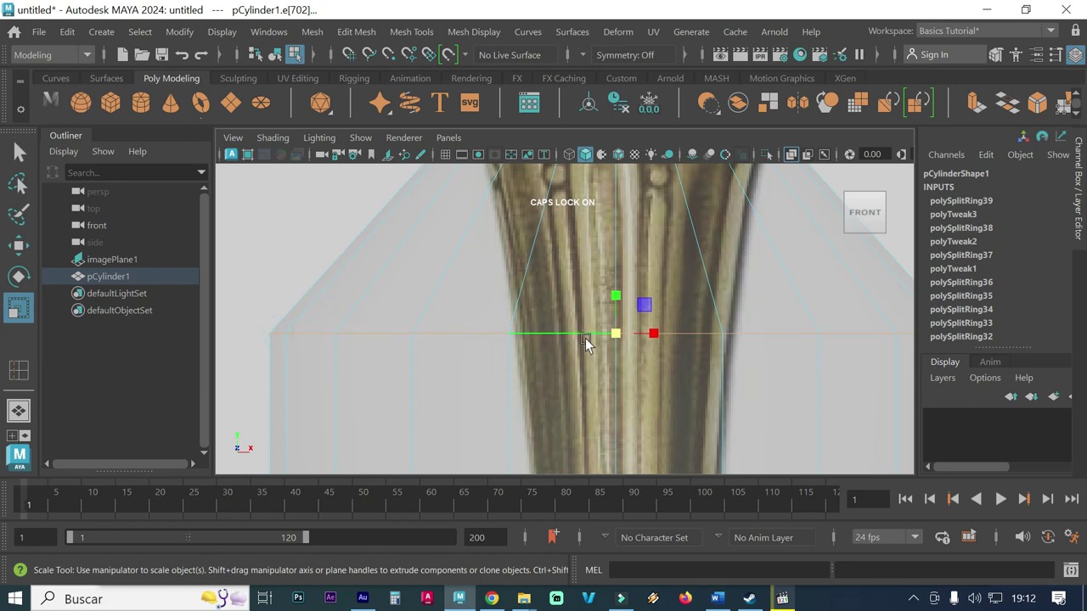
{"action": "mouse_move", "coordinate": [609, 331]}
{"action": "left_mouse_down"}
{"action": "mouse_move", "coordinate": [444, 335]}
{"action": "mouse_move", "coordinate": [275, 311]}
{"action": "left_mouse_up"}
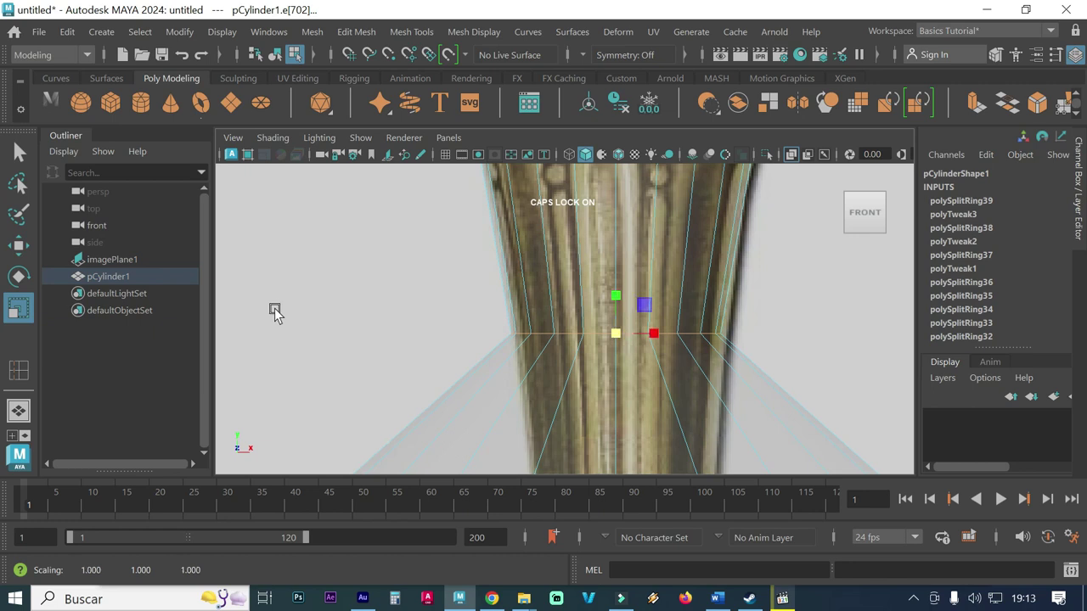
{"action": "middle_click_drag", "start_coordinate": [449, 381], "coordinate": [526, 219], "text": "alt"}
{"action": "middle_click_drag", "start_coordinate": [484, 306], "coordinate": [505, 282], "text": "alt"}
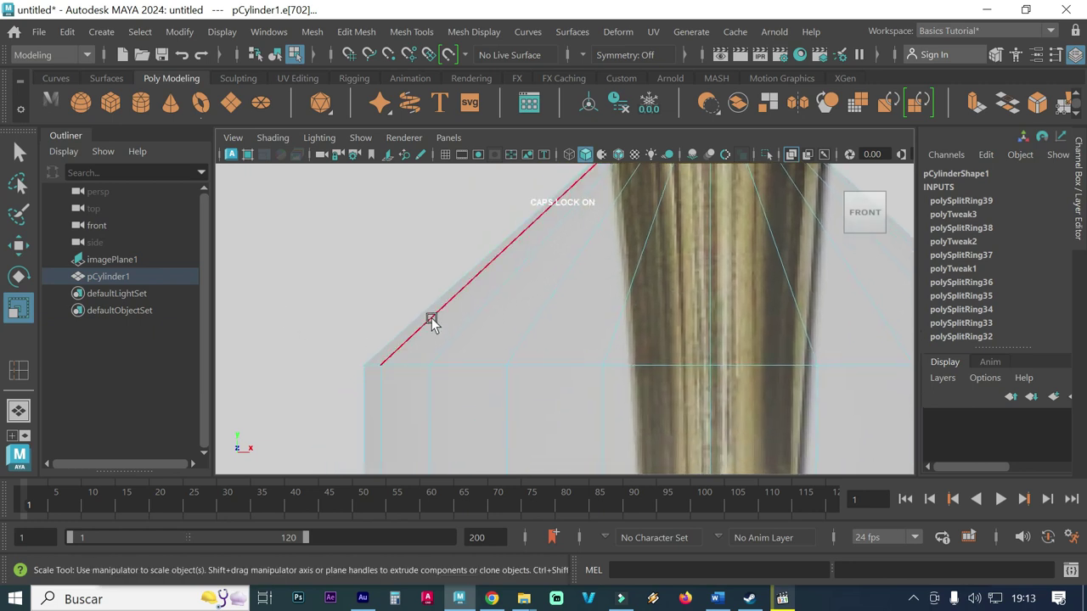
{"action": "left_click", "coordinate": [404, 367]}
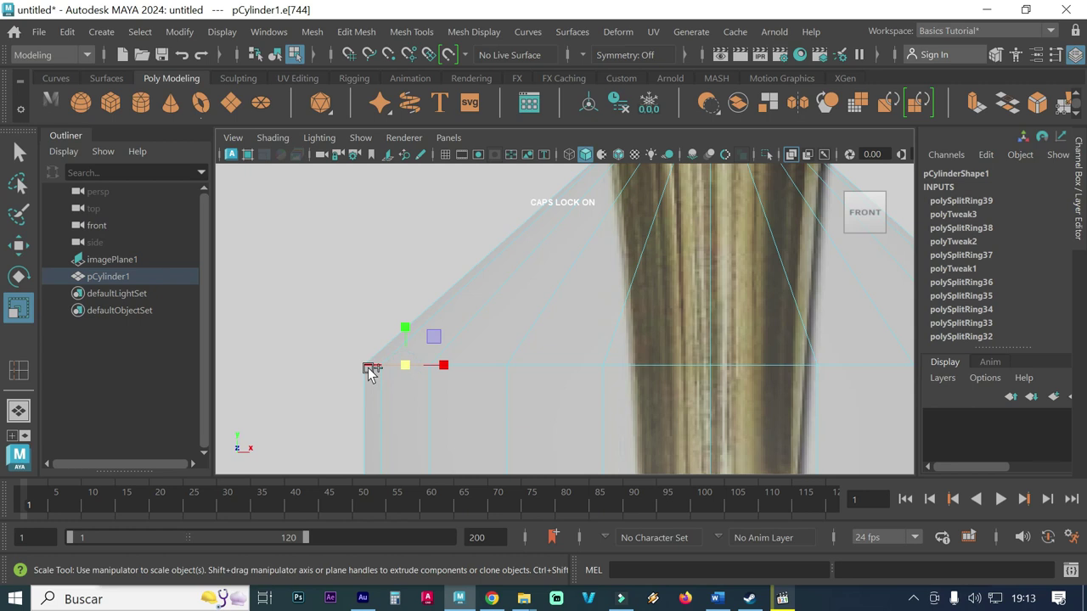
{"action": "double_click", "coordinate": [365, 366]}
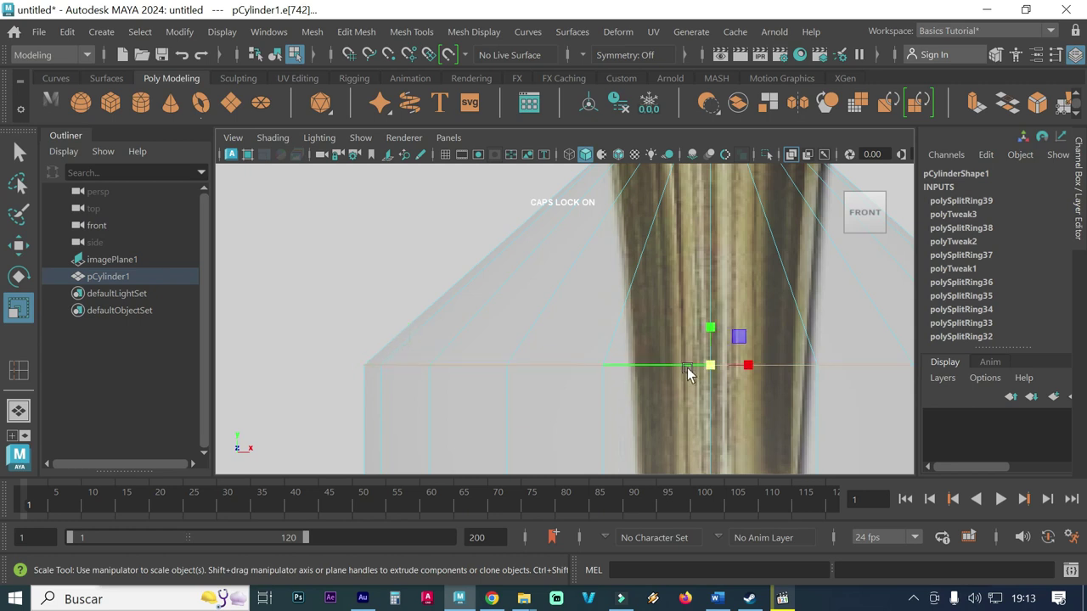
{"action": "left_click_drag", "start_coordinate": [709, 368], "coordinate": [344, 361]}
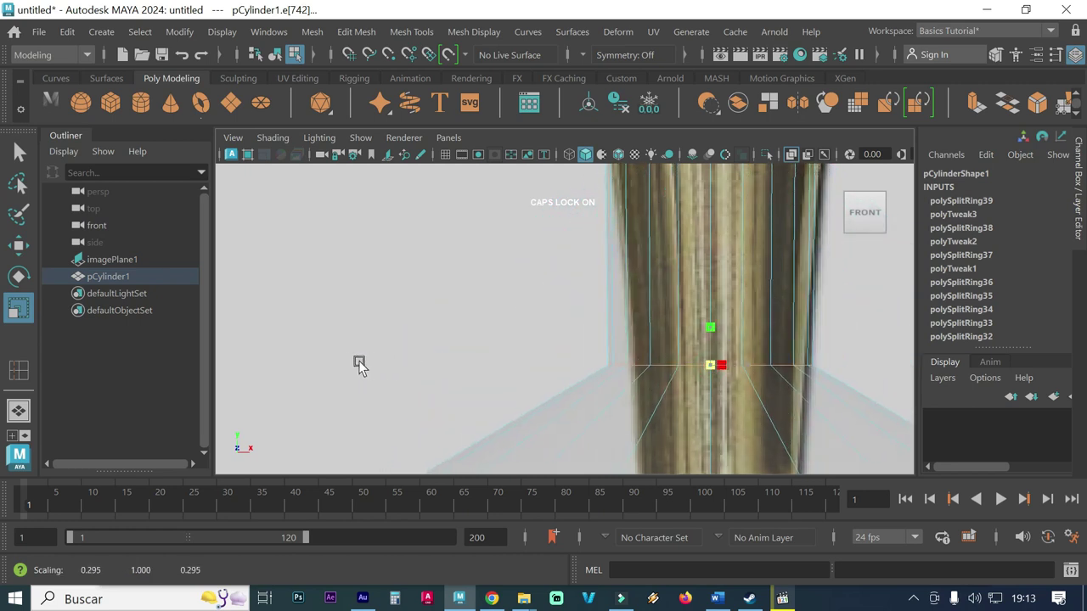
{"action": "left_click_drag", "start_coordinate": [344, 361], "coordinate": [335, 354]}
{"action": "middle_click_drag", "start_coordinate": [641, 444], "coordinate": [637, 340], "text": "alt"}
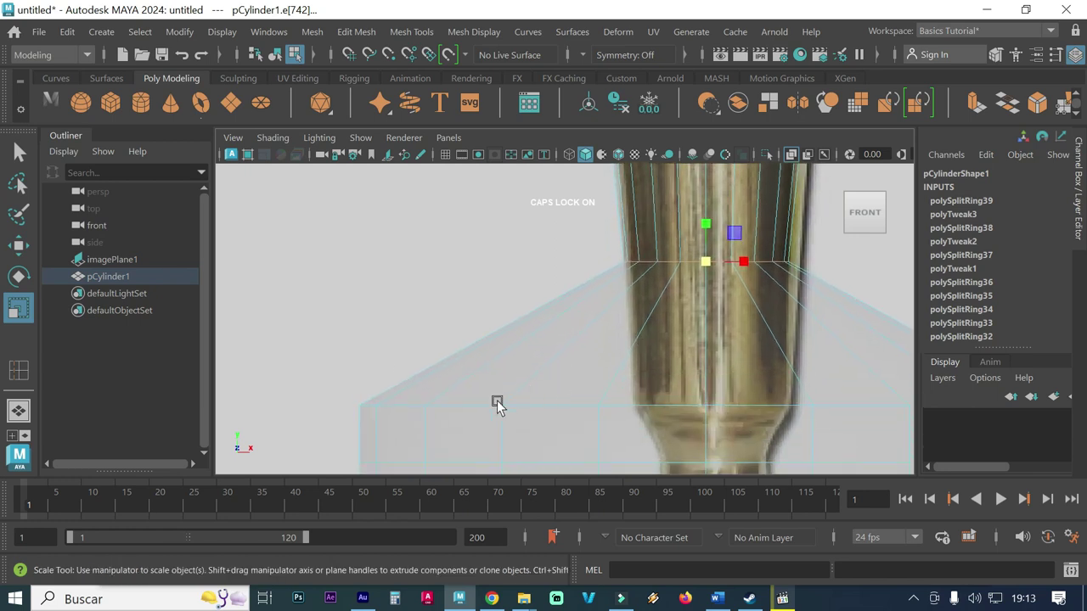
{"action": "left_click", "coordinate": [401, 408]}
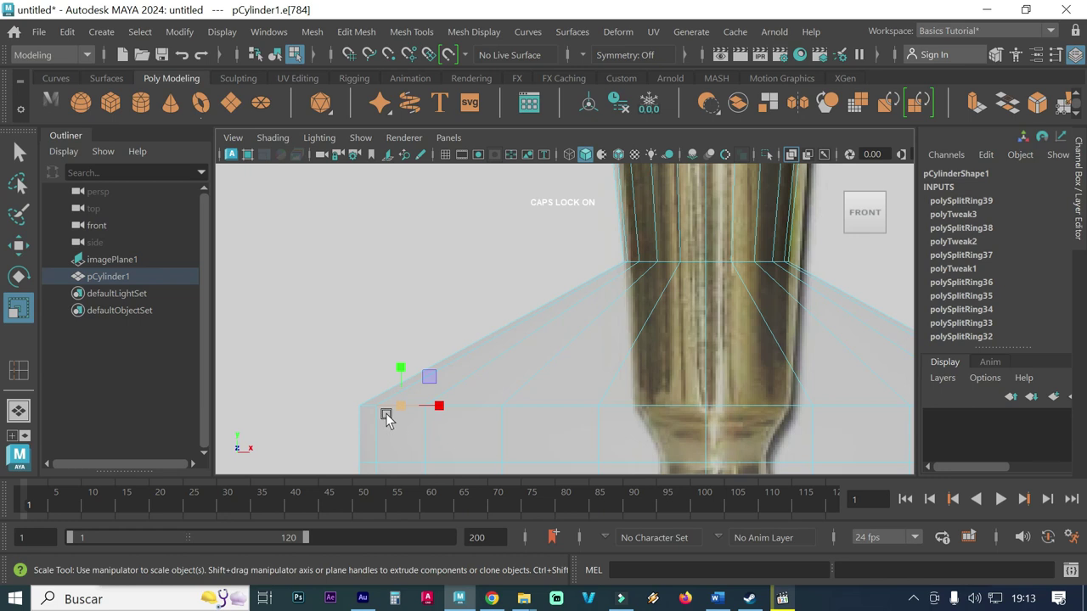
Step: Pinch the shaft-base ring to about 0.17 and move it slightly down
{"action": "mouse_move", "coordinate": [370, 405]}
{"action": "left_mouse_down"}
{"action": "mouse_move", "coordinate": [715, 411]}
{"action": "mouse_move", "coordinate": [330, 380]}
{"action": "left_mouse_up"}
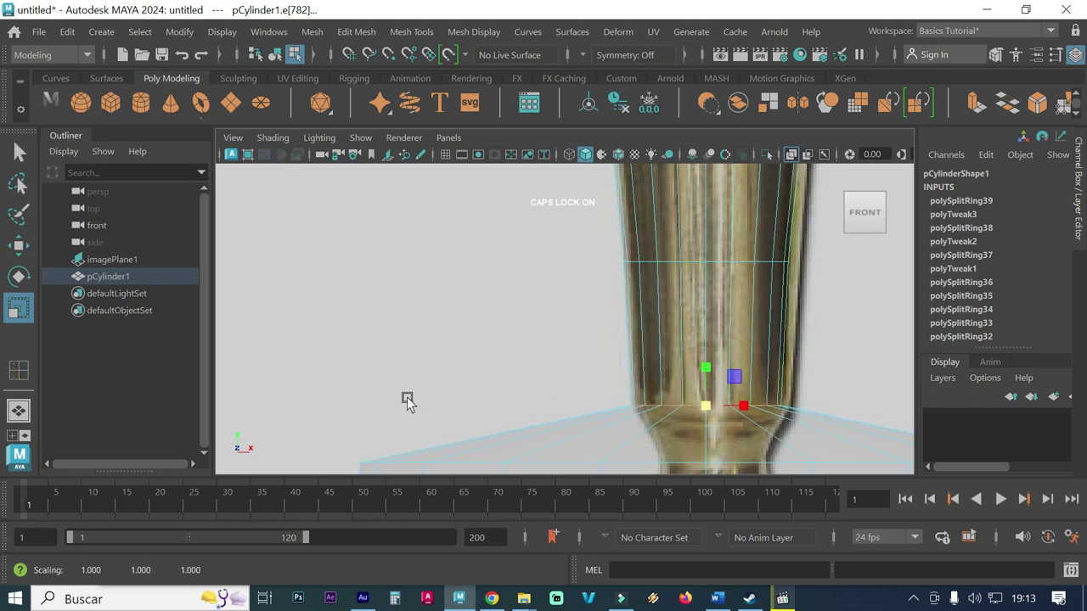
{"action": "middle_click_drag", "start_coordinate": [407, 402], "coordinate": [463, 325], "text": "alt"}
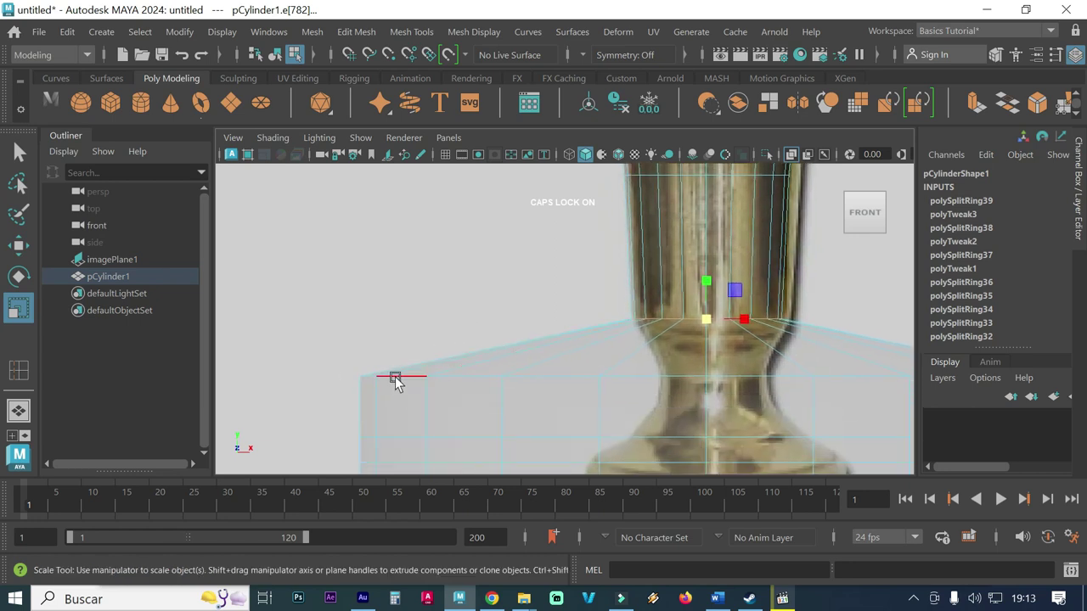
{"action": "left_click", "coordinate": [396, 379]}
{"action": "double_click", "coordinate": [371, 376]}
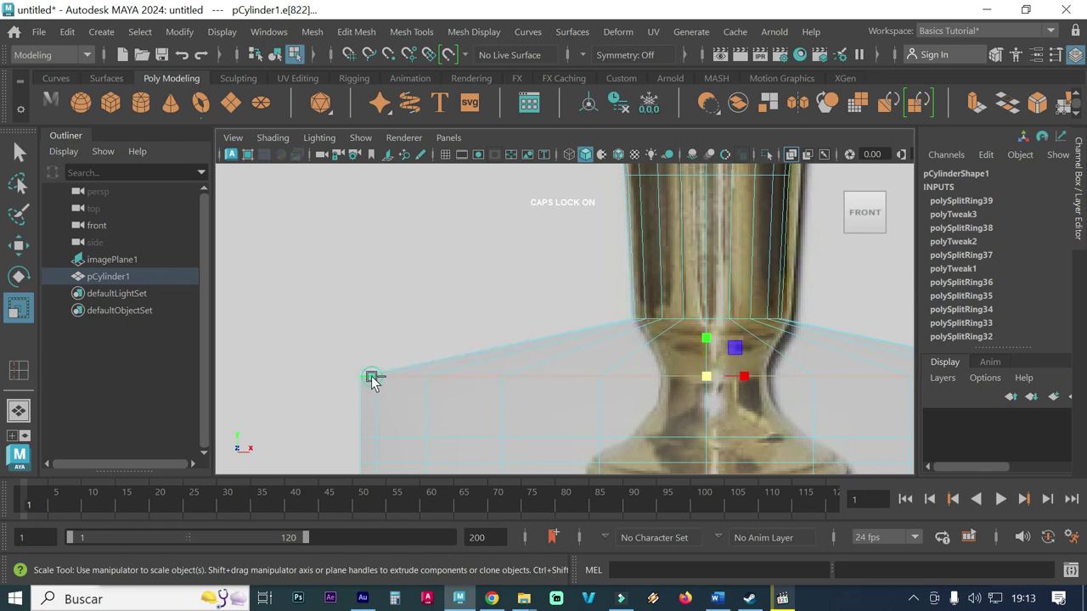
{"action": "left_click_drag", "start_coordinate": [706, 378], "coordinate": [278, 325]}
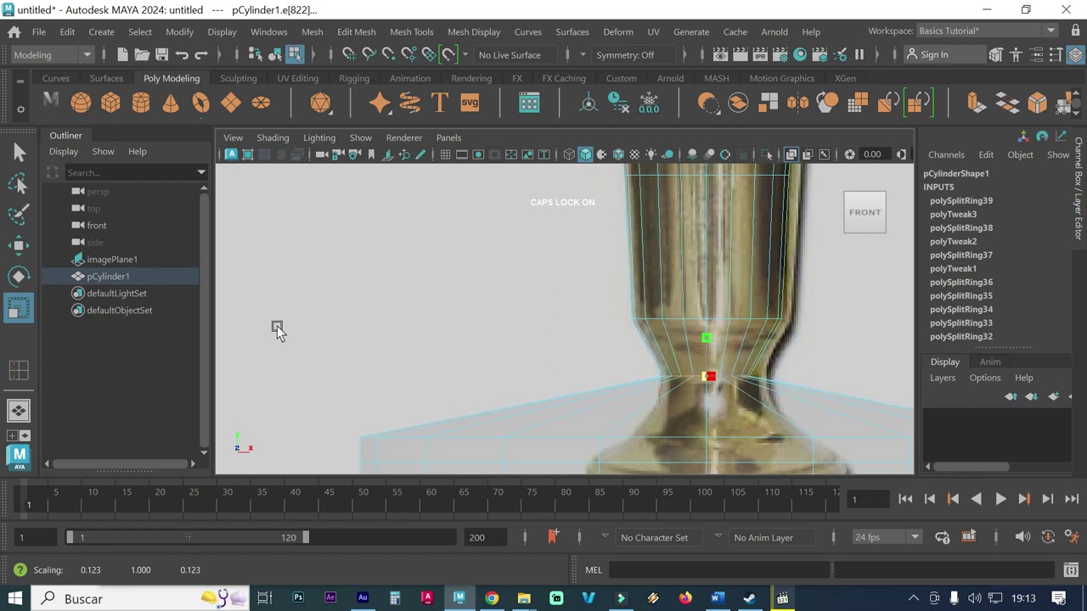
{"action": "left_click_drag", "start_coordinate": [282, 330], "coordinate": [282, 328]}
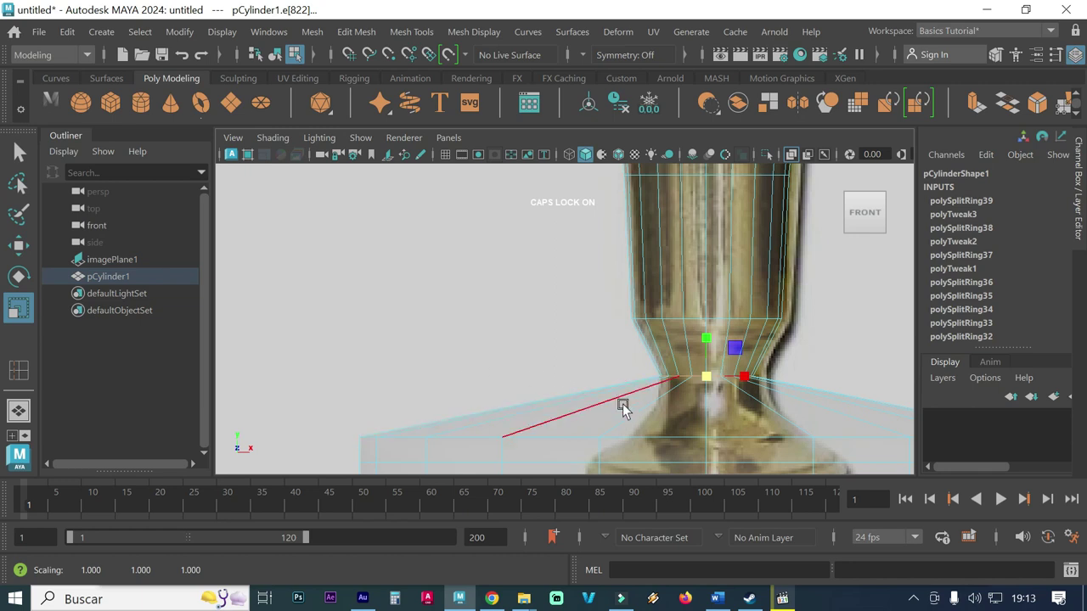
{"action": "key", "text": "w"}
{"action": "left_click_drag", "start_coordinate": [705, 347], "coordinate": [703, 336]}
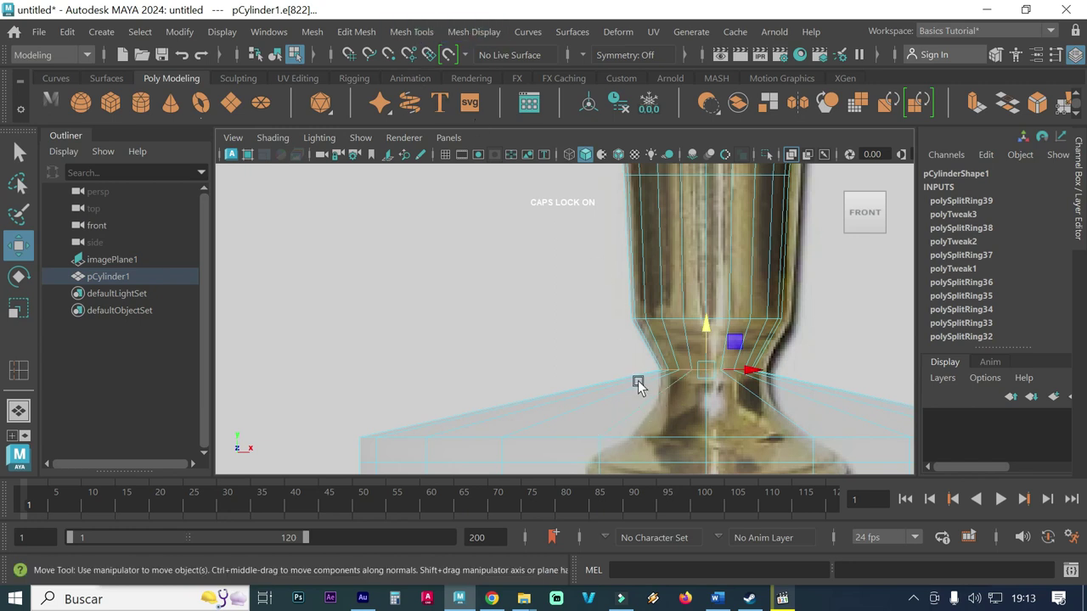
Step: Insert edge loop polySplitRing40 across the cylinder just below the narrow neck
{"action": "middle_click_drag", "start_coordinate": [637, 381], "coordinate": [561, 281], "text": "alt"}
{"action": "scroll", "coordinate": [789, 311], "scroll_direction": "up", "scroll_amount": 3}
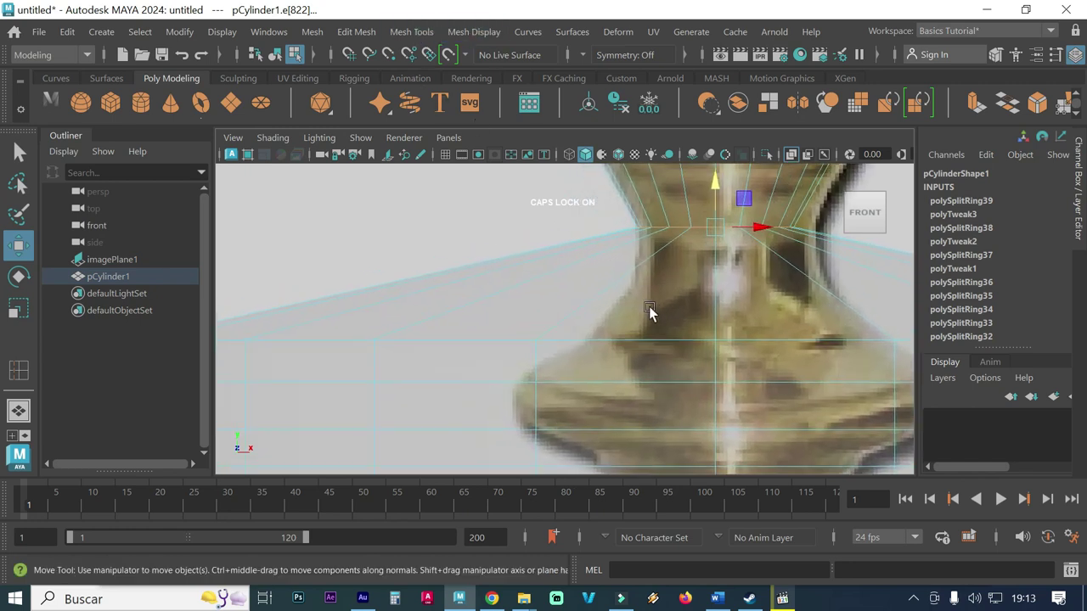
{"action": "left_click", "coordinate": [411, 32]}
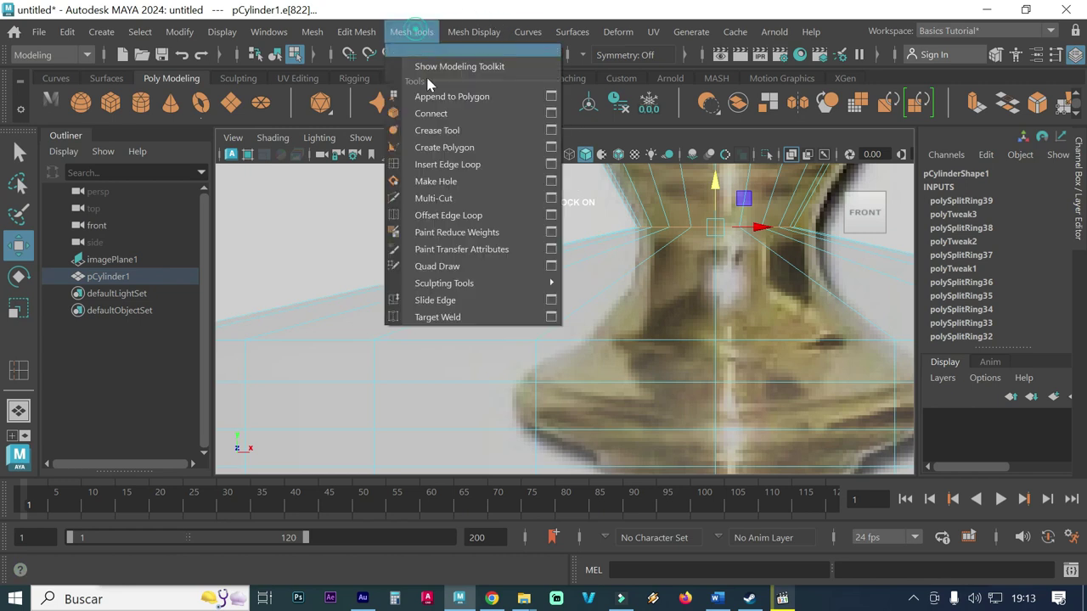
{"action": "left_click", "coordinate": [443, 164]}
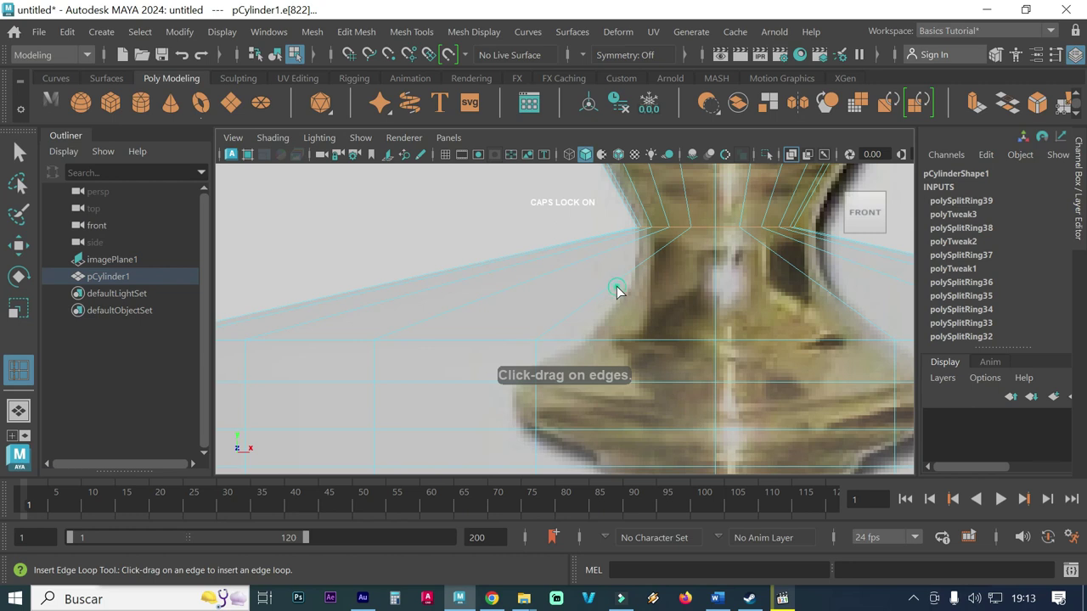
{"action": "key", "text": "F8"}
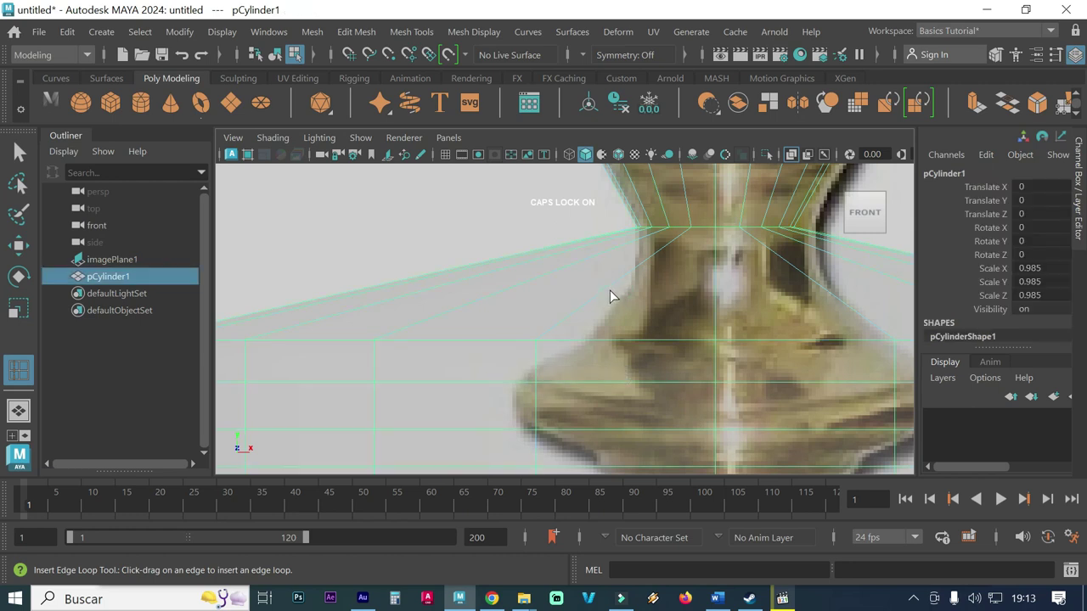
{"action": "left_click", "coordinate": [608, 289]}
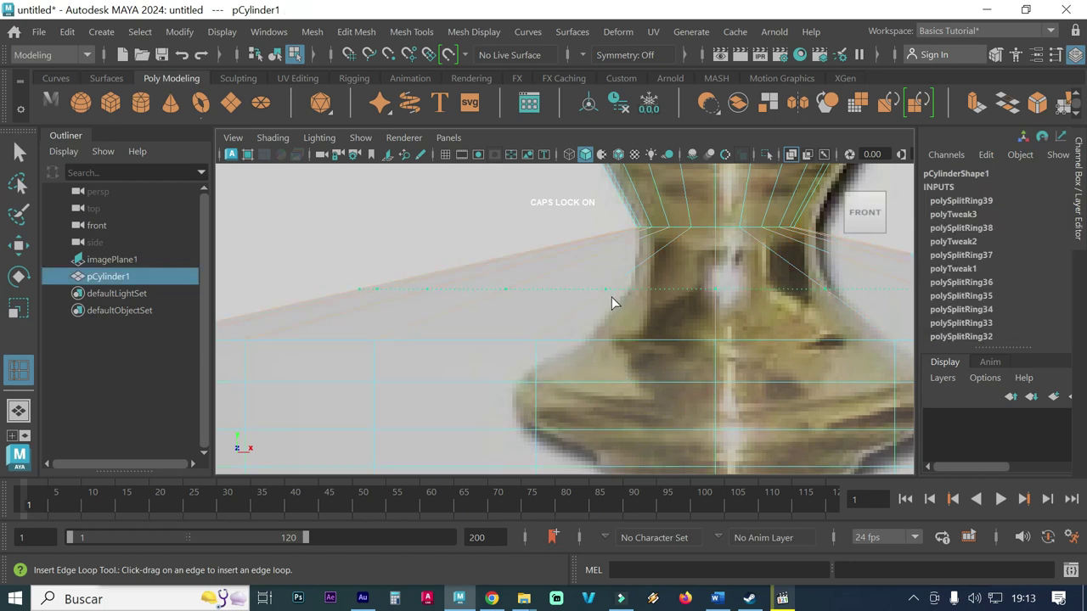
{"action": "left_click", "coordinate": [612, 303]}
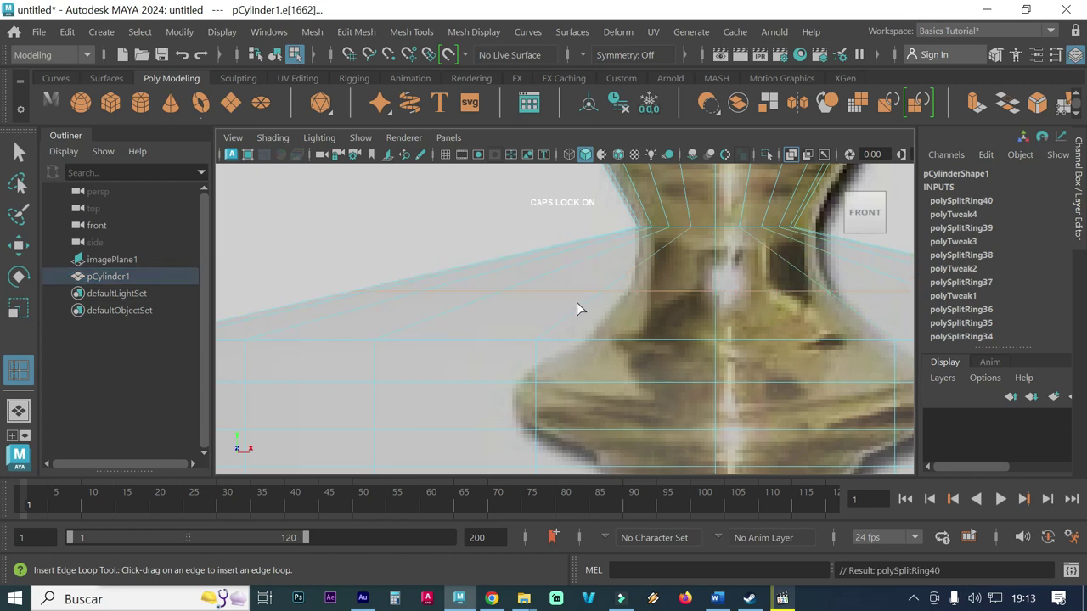
Step: Shrink the new edge loop toward the centre and reframe the front view on the neck
{"action": "key", "text": "r"}
{"action": "left_click_drag", "start_coordinate": [710, 297], "coordinate": [329, 302]}
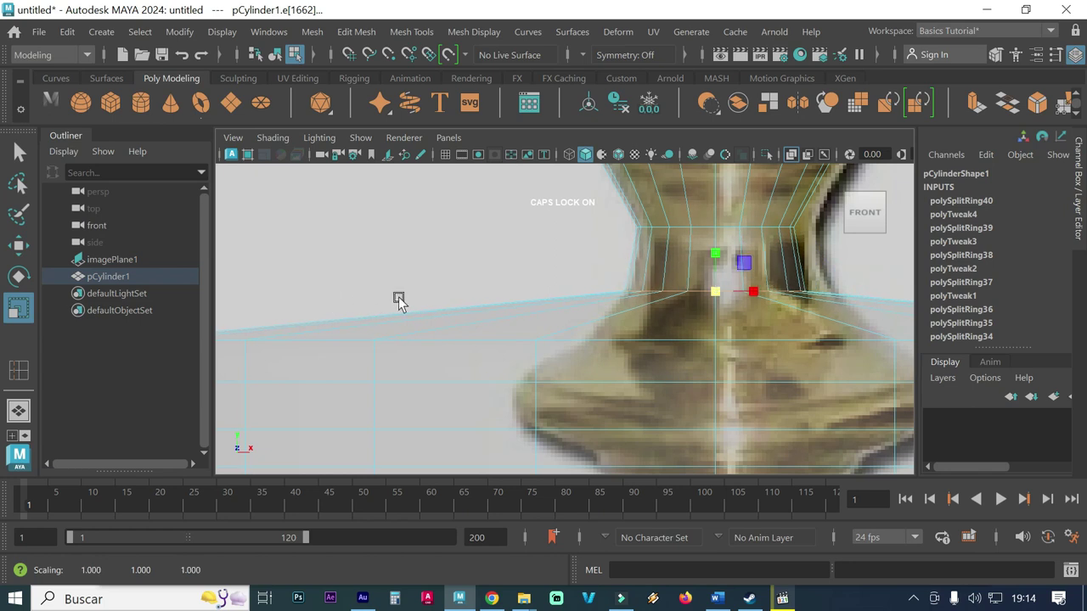
{"action": "key", "text": "space"}
{"action": "key", "text": "space"}
{"action": "mouse_move", "coordinate": [715, 272]}
{"action": "left_mouse_down", "text": "alt"}
{"action": "mouse_move", "coordinate": [667, 382]}
{"action": "mouse_move", "coordinate": [596, 361]}
{"action": "mouse_move", "coordinate": [614, 381]}
{"action": "left_mouse_up", "text": "alt"}
{"action": "middle_click_drag", "start_coordinate": [613, 382], "coordinate": [720, 298], "text": "alt"}
{"action": "mouse_move", "coordinate": [721, 299]}
{"action": "right_mouse_down", "text": "alt"}
{"action": "mouse_move", "coordinate": [594, 337]}
{"action": "mouse_move", "coordinate": [666, 367]}
{"action": "right_mouse_up", "text": "alt"}
{"action": "key", "text": "space"}
{"action": "key", "text": "space"}
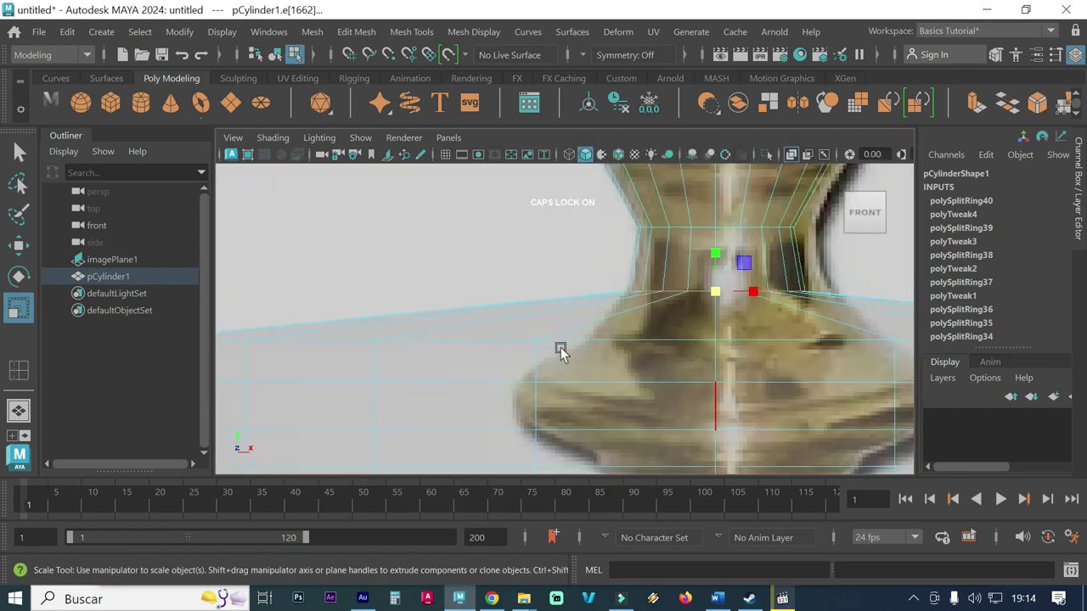
{"action": "right_click_drag", "start_coordinate": [461, 359], "coordinate": [567, 365], "text": "alt"}
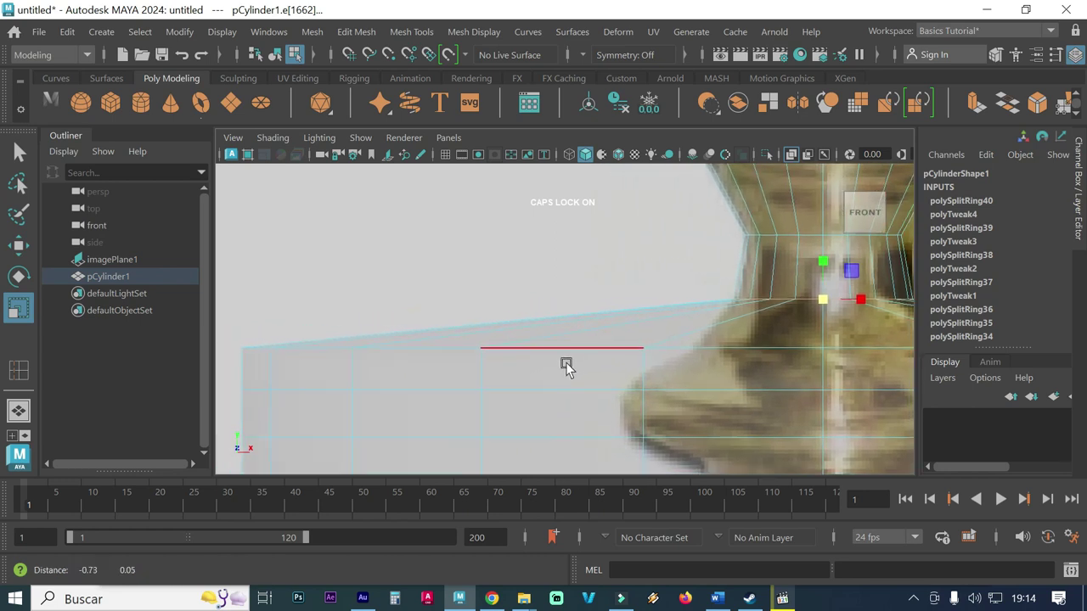
Step: Scale the next horizontal edge loop below the neck inward to about 0.537
{"action": "left_click", "coordinate": [297, 354]}
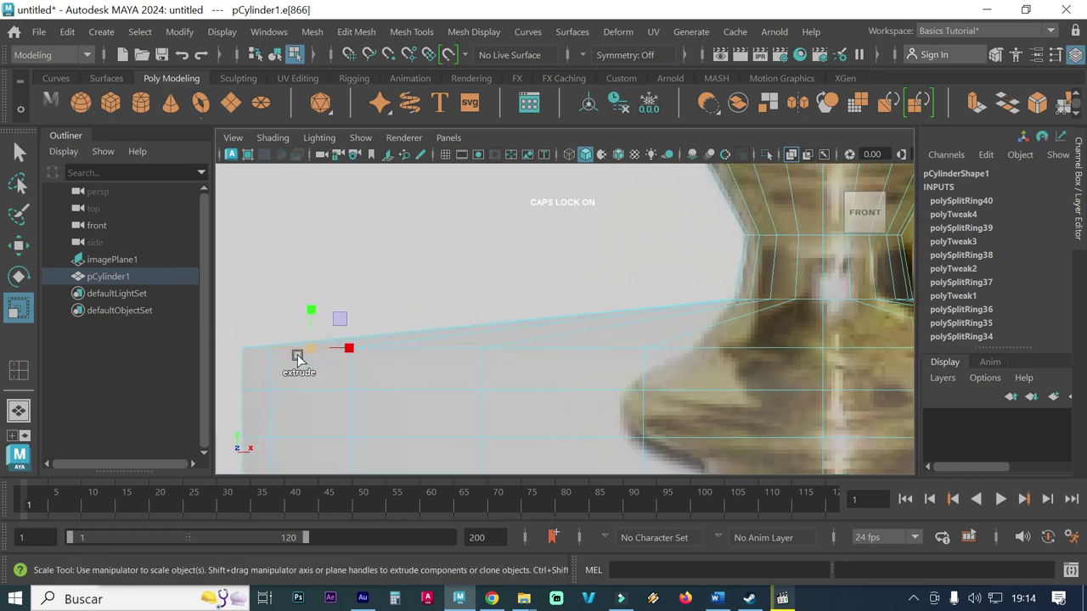
{"action": "double_click", "coordinate": [479, 347]}
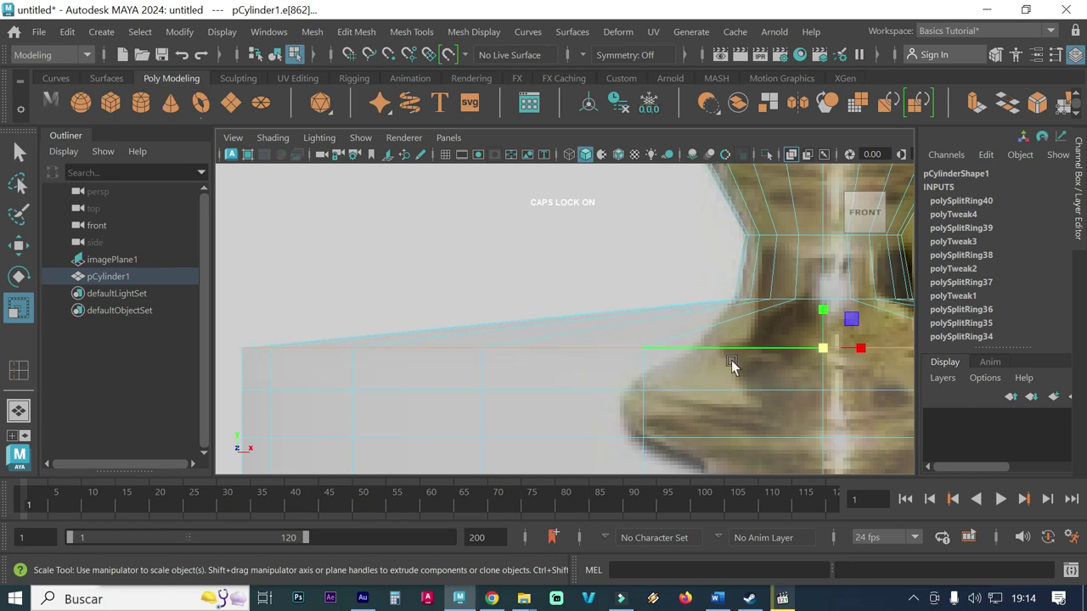
{"action": "middle_click_drag", "start_coordinate": [733, 363], "coordinate": [684, 348], "text": "alt"}
{"action": "mouse_move", "coordinate": [722, 337]}
{"action": "left_mouse_down"}
{"action": "mouse_move", "coordinate": [537, 339]}
{"action": "mouse_move", "coordinate": [739, 347]}
{"action": "mouse_move", "coordinate": [571, 347]}
{"action": "left_mouse_up"}
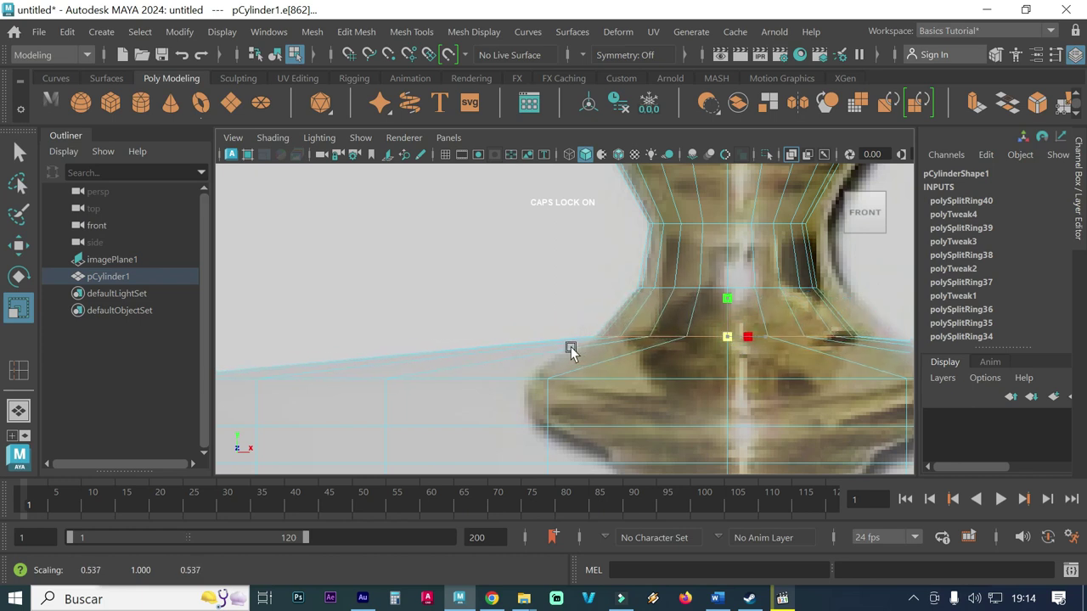
{"action": "mouse_move", "coordinate": [491, 393]}
{"action": "middle_mouse_down", "text": "alt"}
{"action": "mouse_move", "coordinate": [516, 377]}
{"action": "mouse_move", "coordinate": [535, 381]}
{"action": "middle_mouse_up", "text": "alt"}
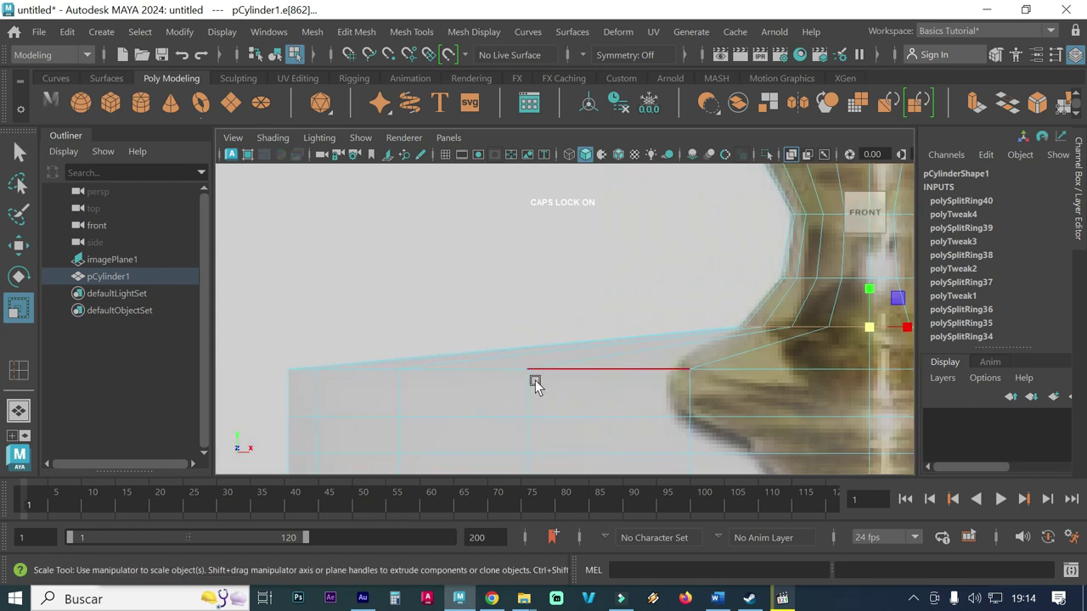
Step: Select the next ring down and scale it inward to about 0.4 of its width
{"action": "left_click", "coordinate": [383, 370]}
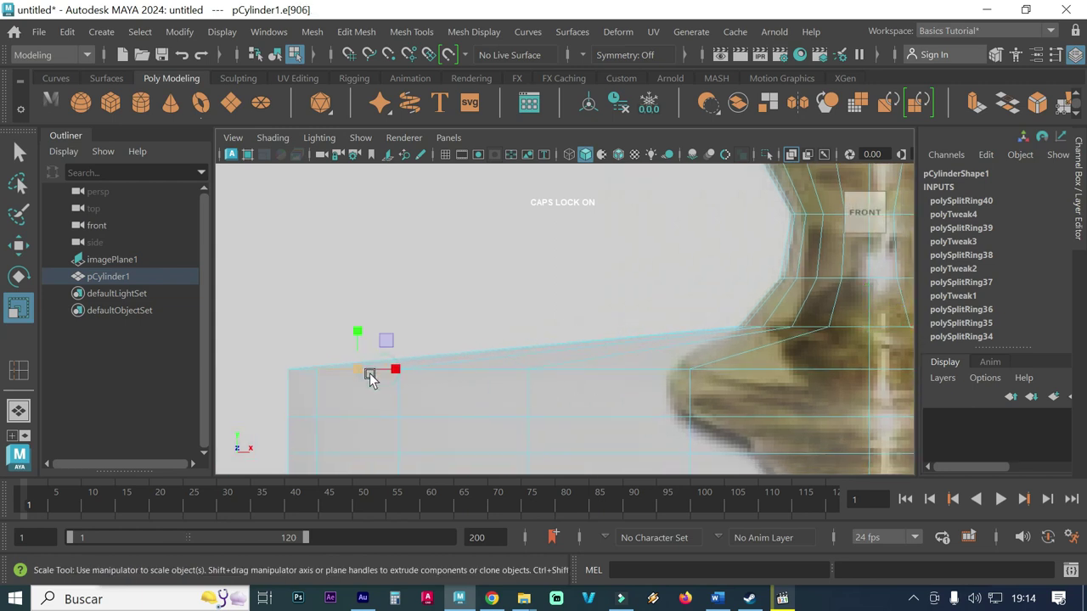
{"action": "left_click", "coordinate": [300, 376]}
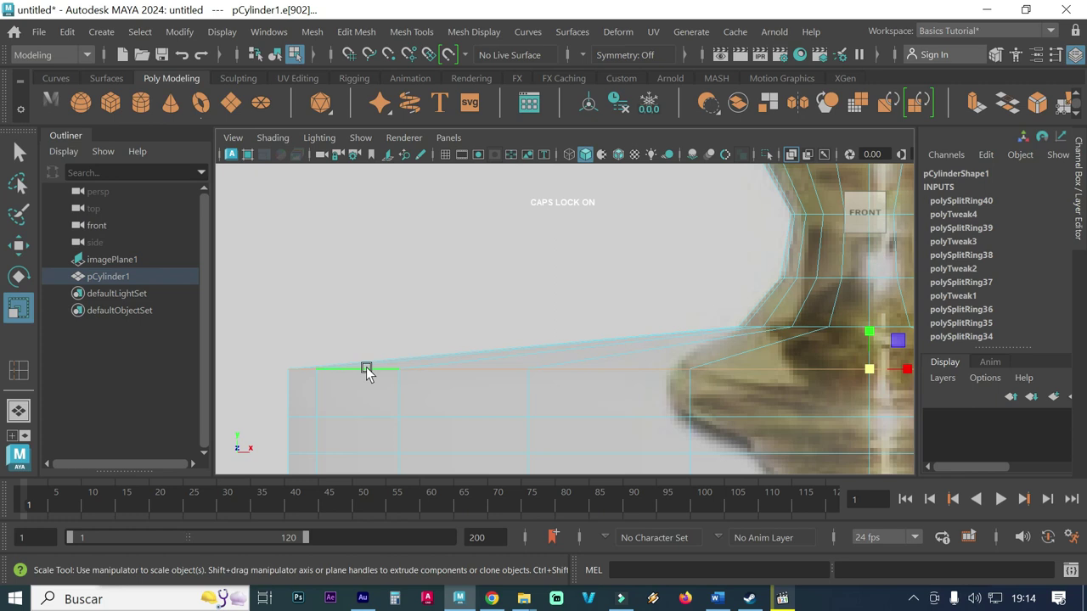
{"action": "left_click", "coordinate": [296, 371]}
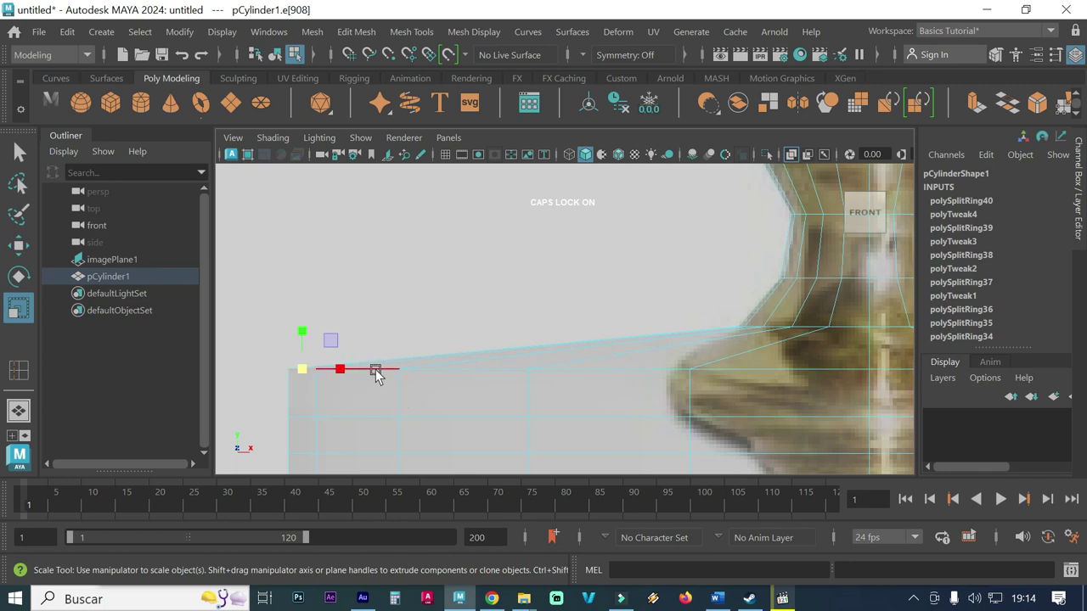
{"action": "left_click", "coordinate": [389, 371]}
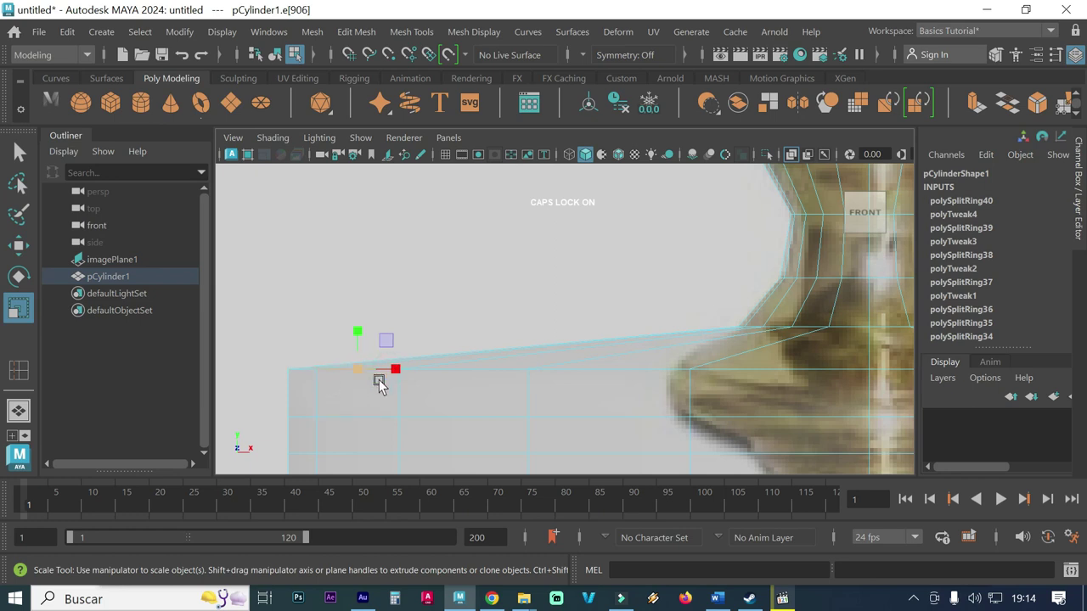
{"action": "left_click_drag", "start_coordinate": [374, 370], "coordinate": [311, 373]}
{"action": "key", "text": "ctrl+z"}
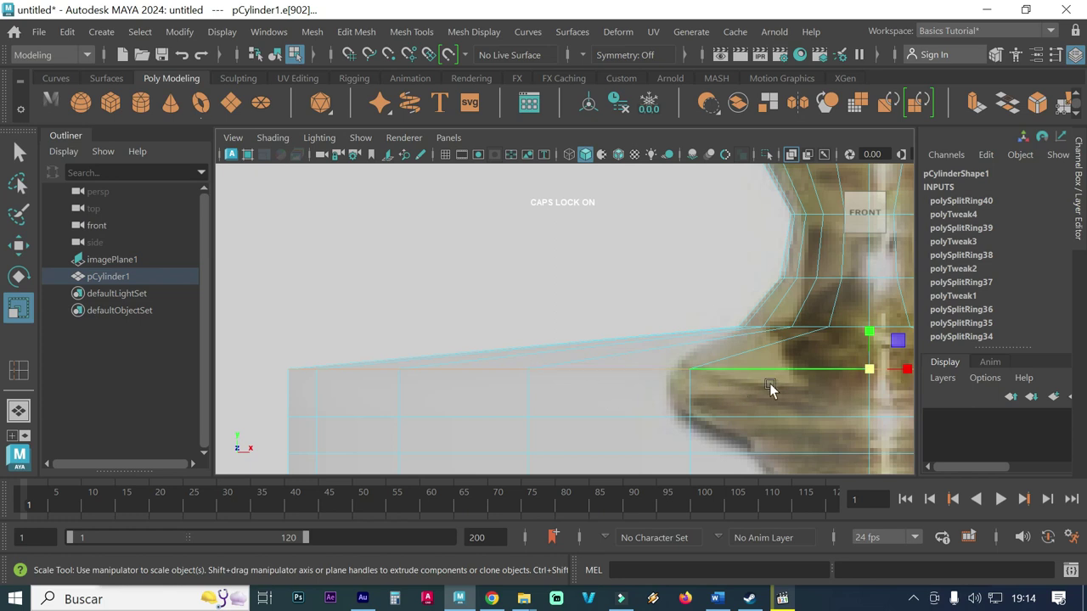
{"action": "left_click_drag", "start_coordinate": [872, 371], "coordinate": [326, 388]}
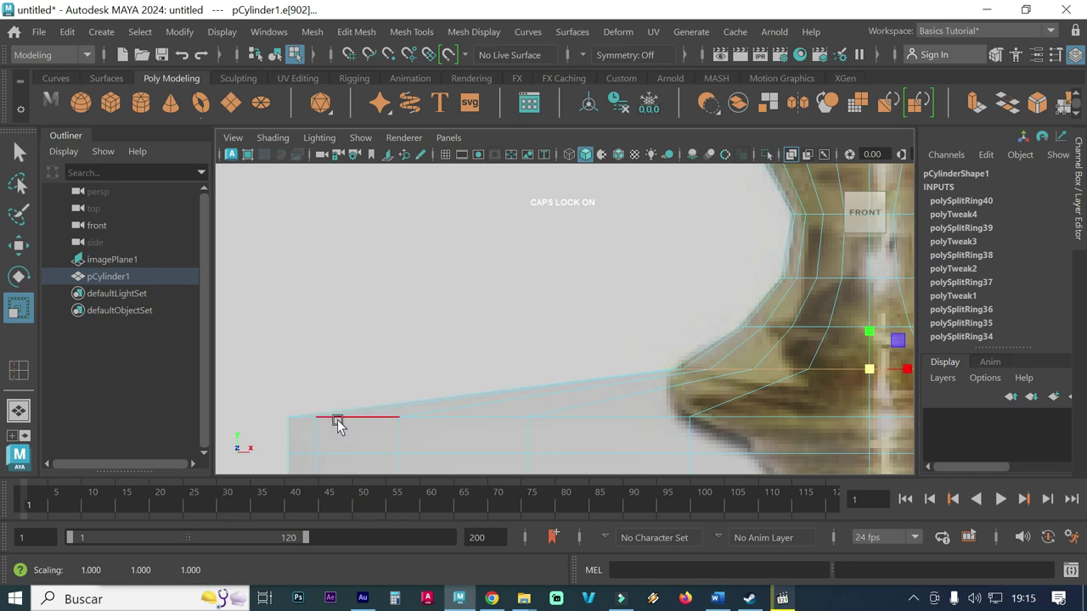
{"action": "left_click", "coordinate": [338, 420]}
Step: Scale the lower base edge loop inward, then narrow the next ring down slightly
{"action": "double_click", "coordinate": [299, 419]}
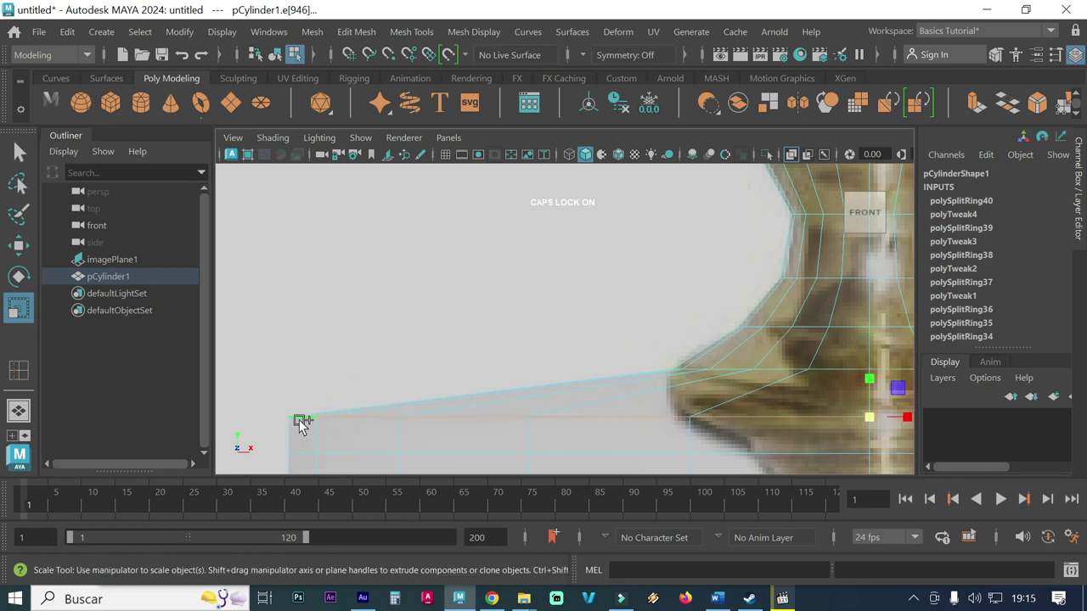
{"action": "left_click_drag", "start_coordinate": [870, 420], "coordinate": [346, 416]}
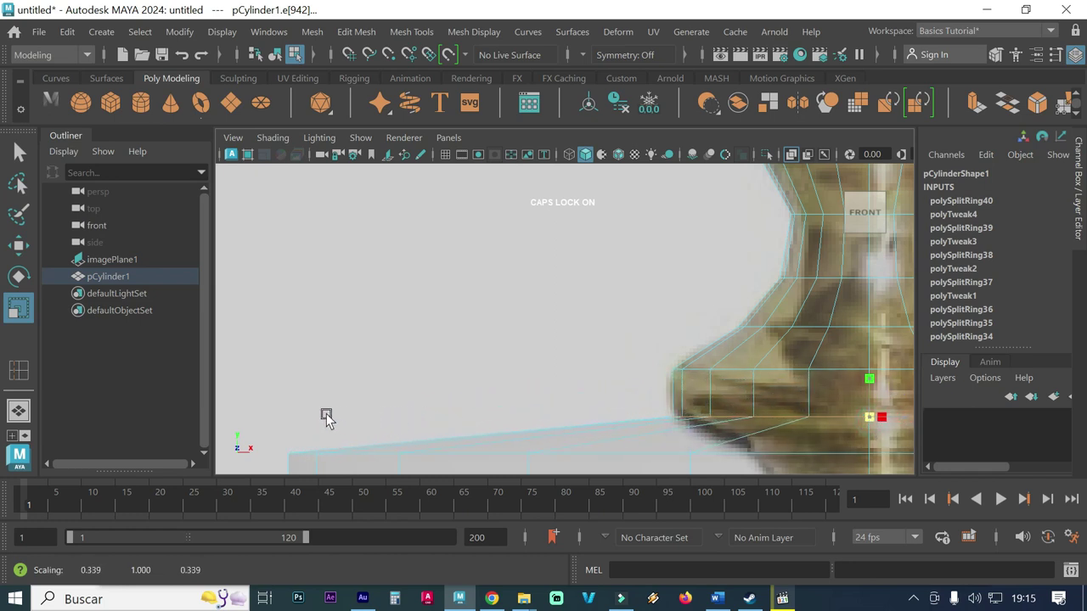
{"action": "middle_click_drag", "start_coordinate": [624, 399], "coordinate": [575, 270], "text": "alt"}
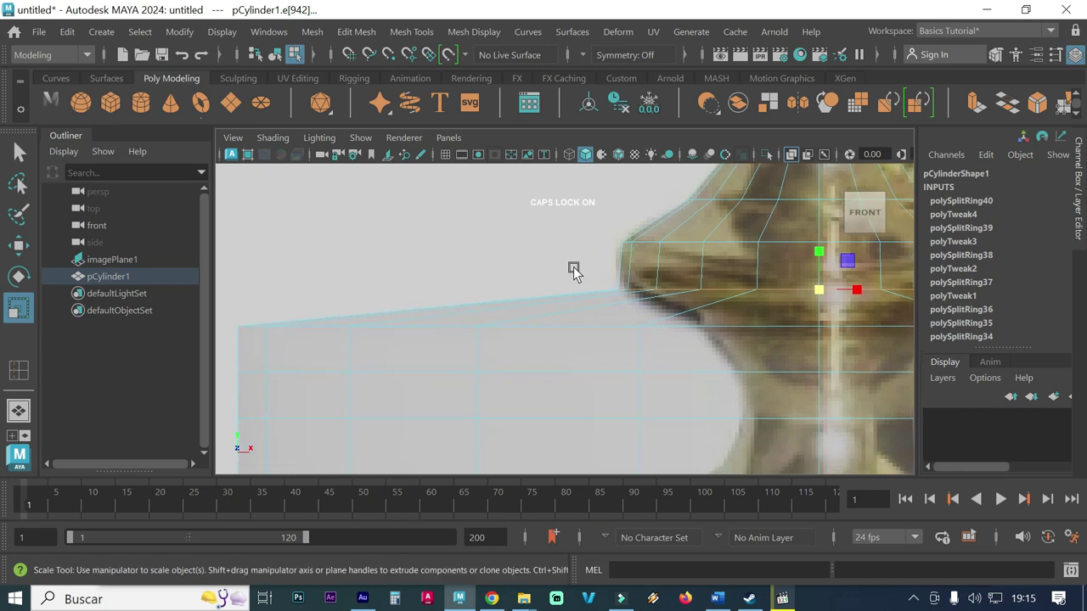
{"action": "left_click", "coordinate": [324, 328]}
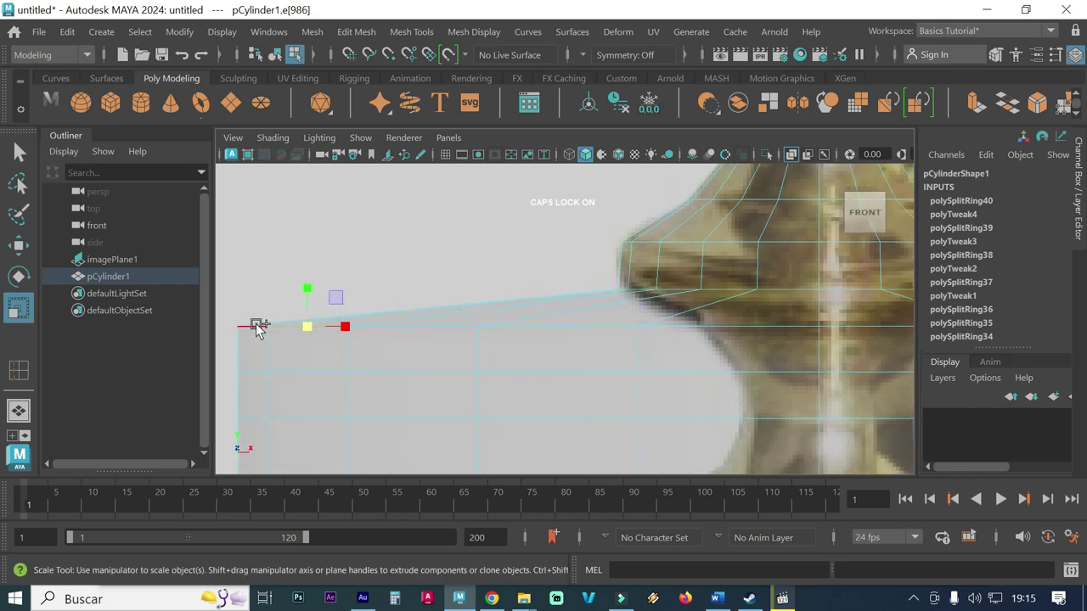
{"action": "double_click", "coordinate": [259, 329]}
{"action": "middle_click_drag", "start_coordinate": [782, 332], "coordinate": [184, 300]}
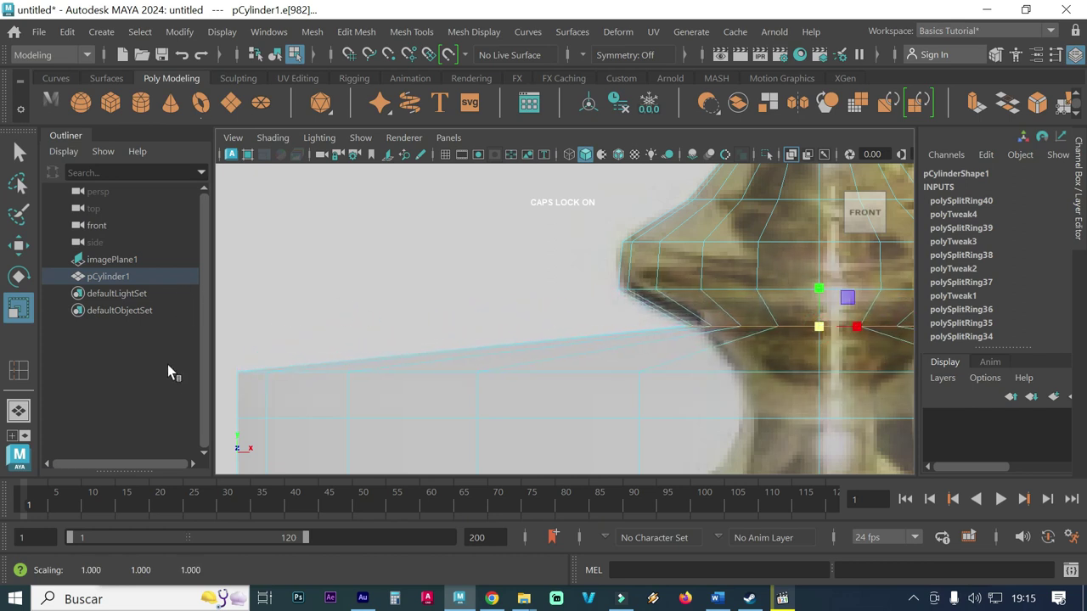
Step: Pull a lower base ring and the bottom ring of the mesh inward
{"action": "left_click", "coordinate": [292, 376]}
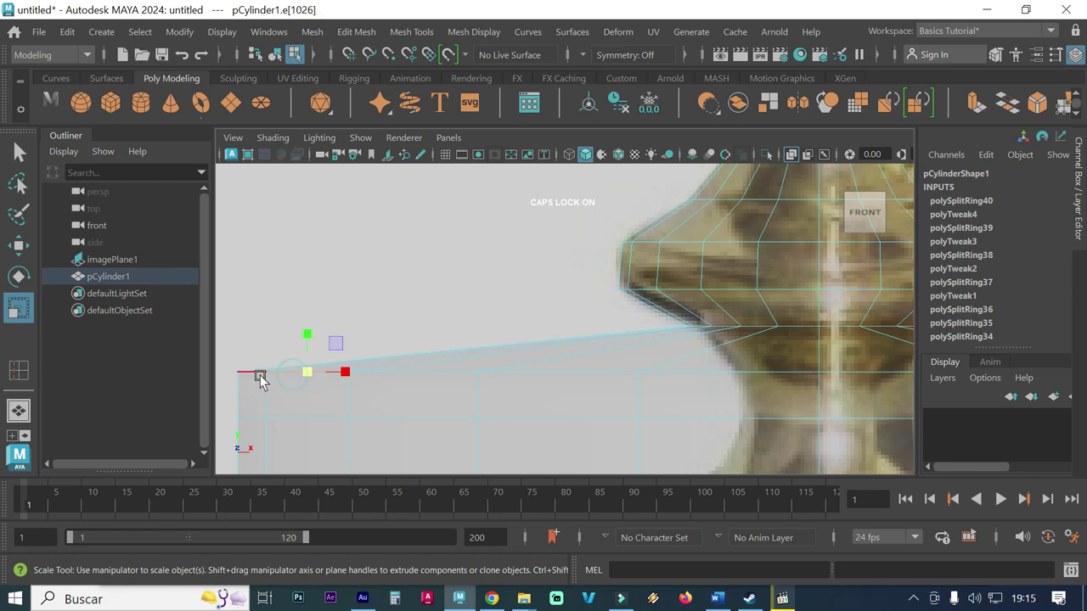
{"action": "double_click", "coordinate": [291, 376]}
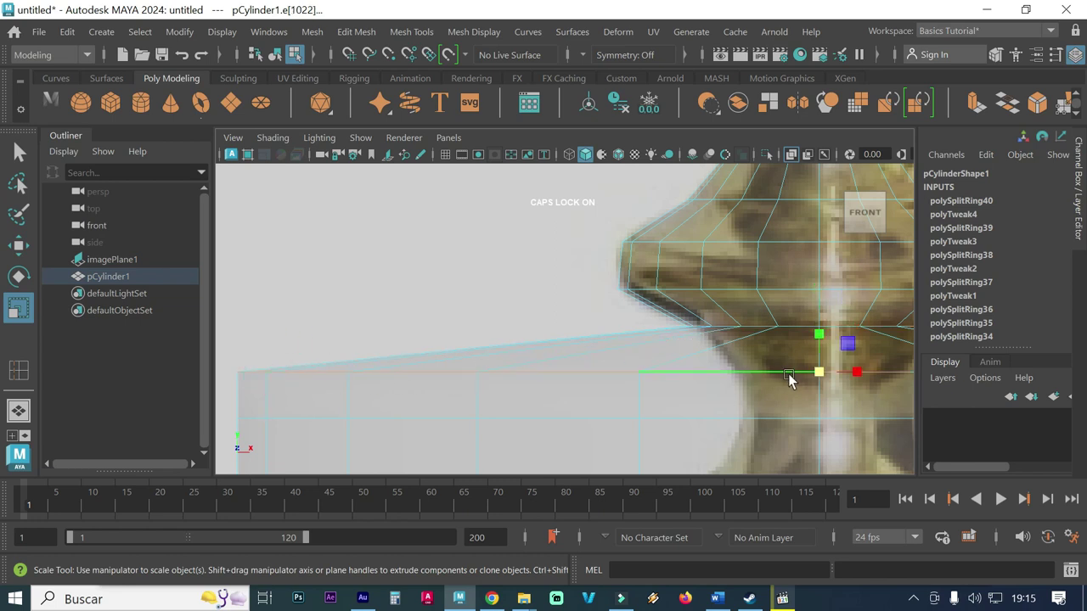
{"action": "left_click_drag", "start_coordinate": [817, 373], "coordinate": [110, 328]}
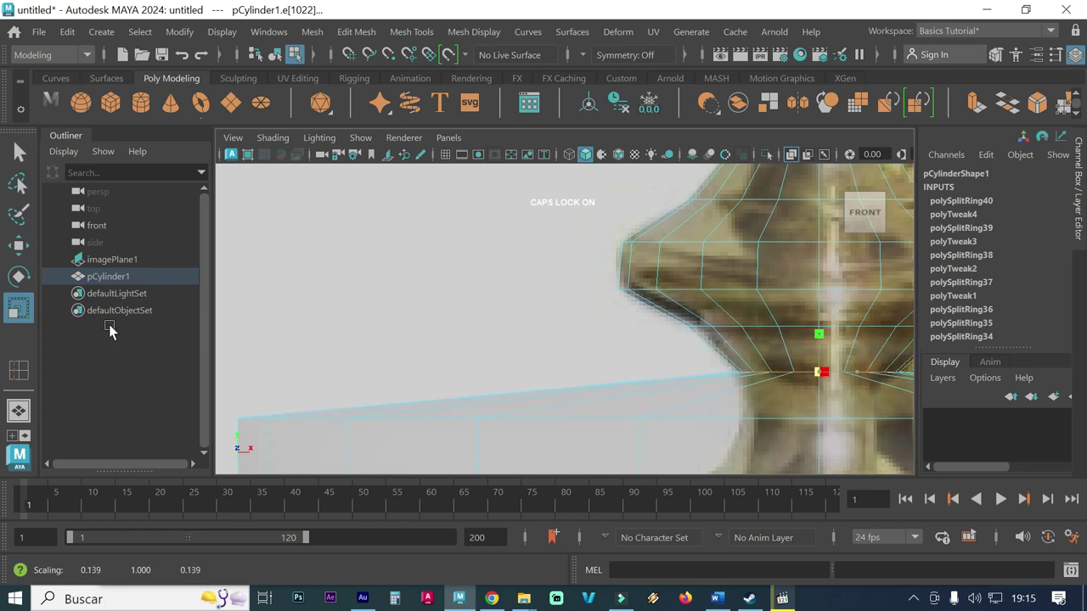
{"action": "left_click", "coordinate": [284, 420]}
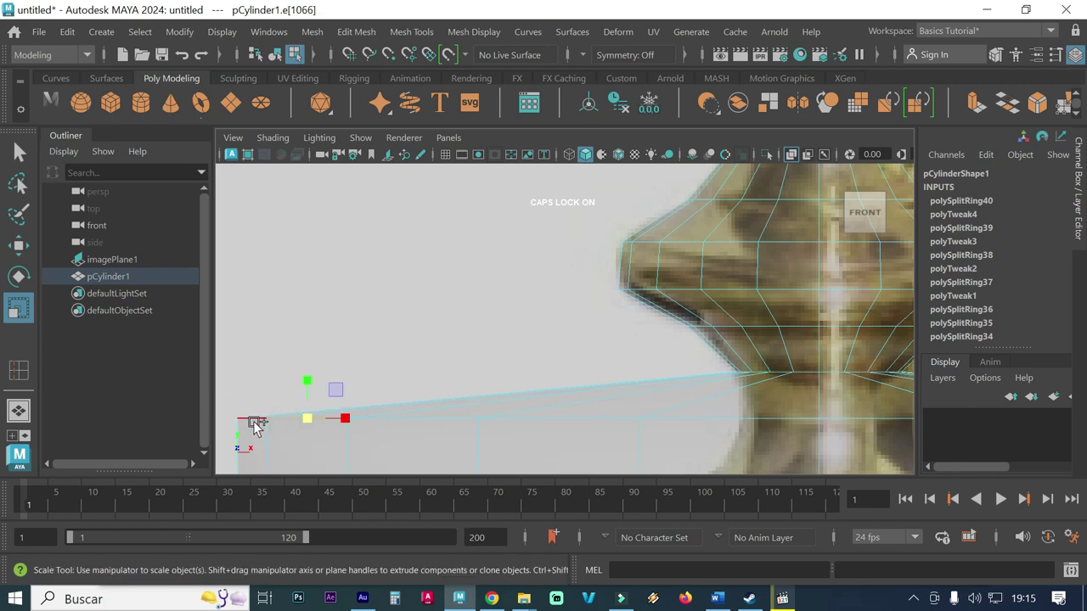
{"action": "left_click", "coordinate": [255, 422]}
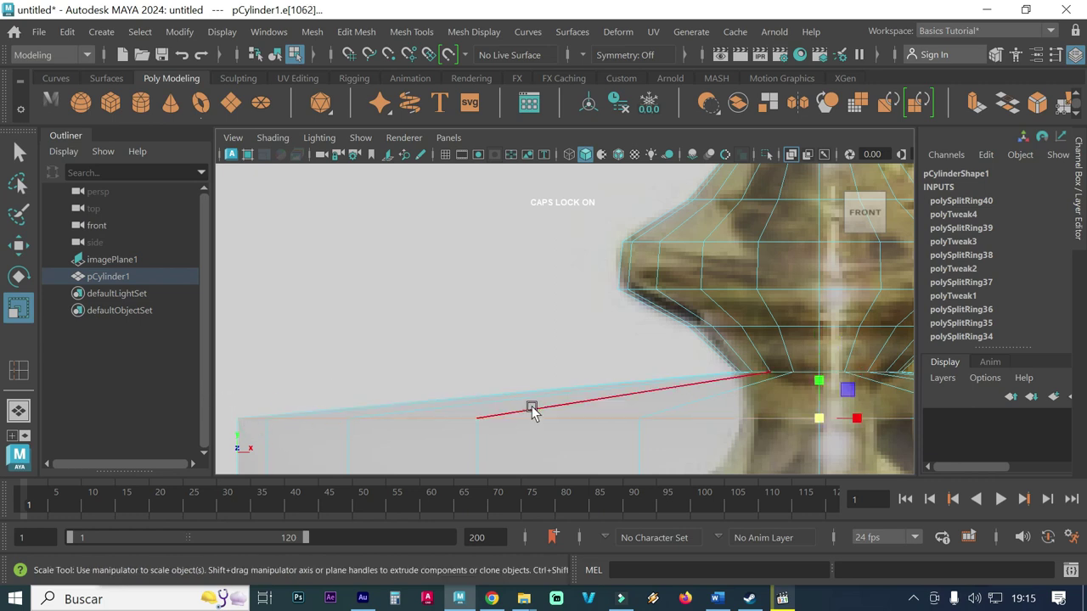
{"action": "mouse_move", "coordinate": [831, 417]}
{"action": "left_mouse_down"}
{"action": "mouse_move", "coordinate": [260, 411]}
{"action": "mouse_move", "coordinate": [155, 396]}
{"action": "mouse_move", "coordinate": [118, 405]}
{"action": "left_mouse_up"}
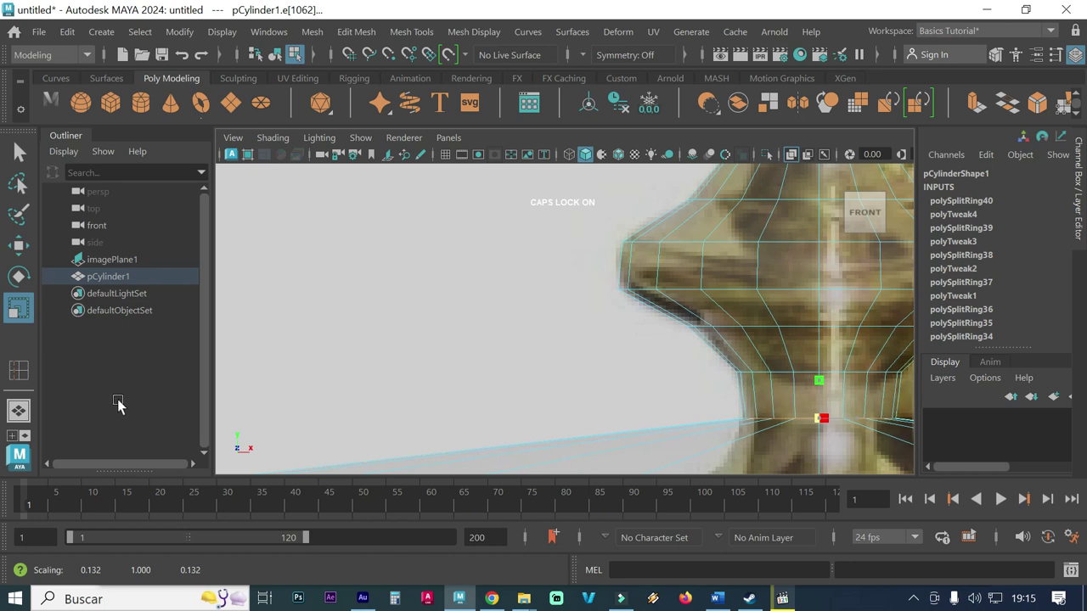
Step: Narrow two more base rings uniformly so the outline follows the brass reference
{"action": "key", "text": "w"}
{"action": "middle_click_drag", "start_coordinate": [323, 405], "coordinate": [332, 313], "text": "alt"}
{"action": "key", "text": "r"}
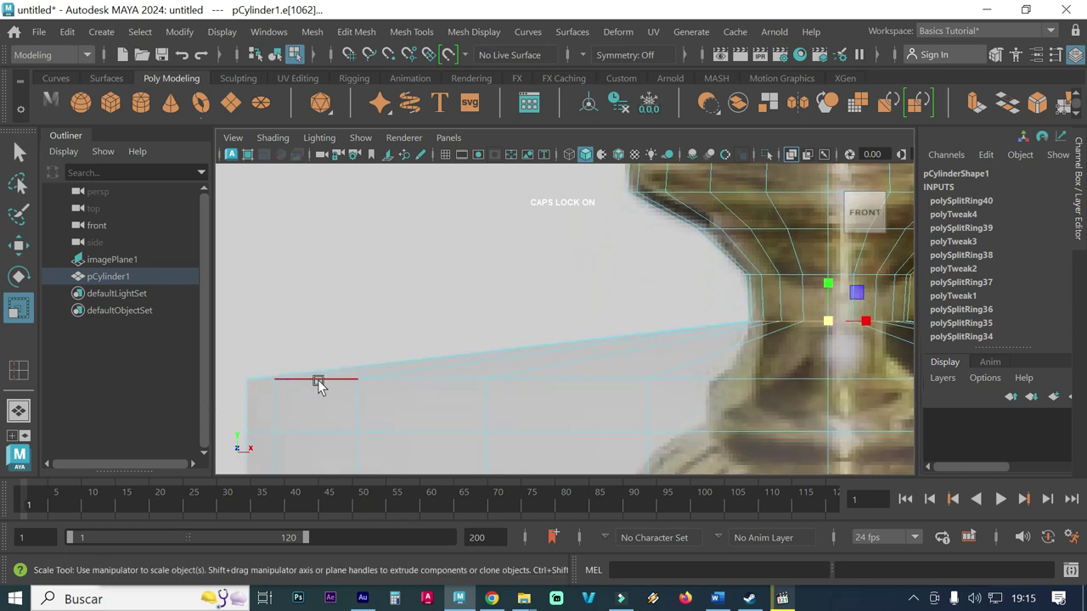
{"action": "left_click", "coordinate": [316, 385]}
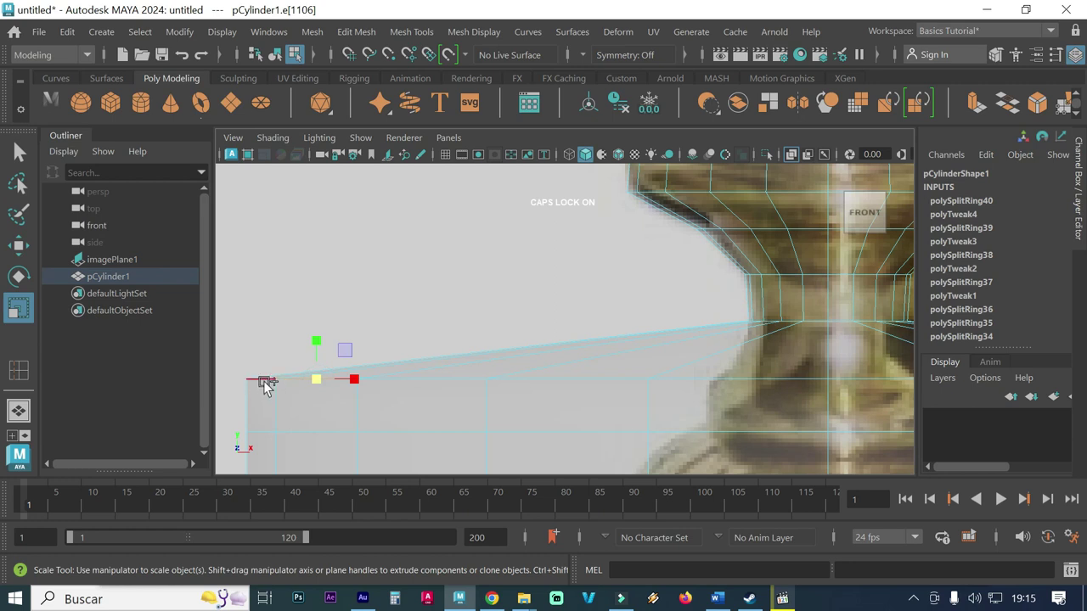
{"action": "left_click", "coordinate": [265, 382]}
{"action": "left_click_drag", "start_coordinate": [845, 382], "coordinate": [174, 344]}
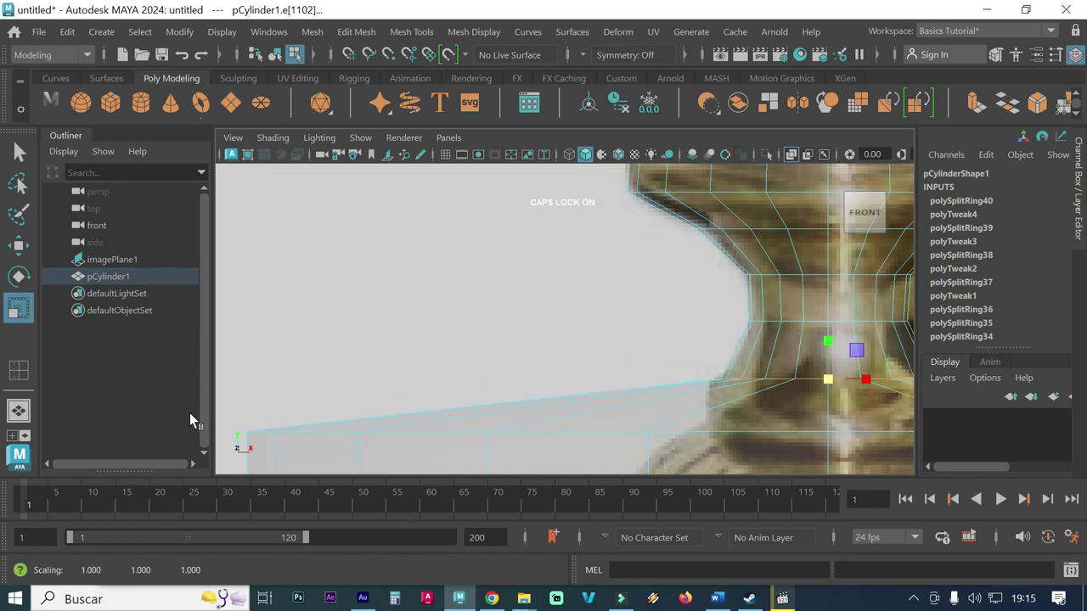
{"action": "left_click", "coordinate": [292, 439]}
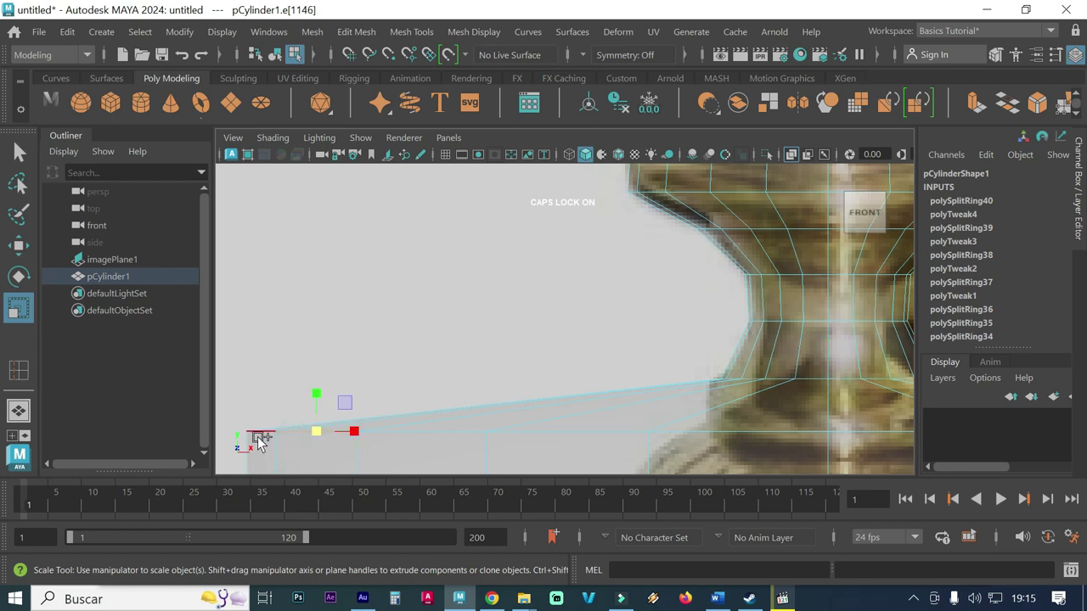
{"action": "left_click", "coordinate": [260, 439]}
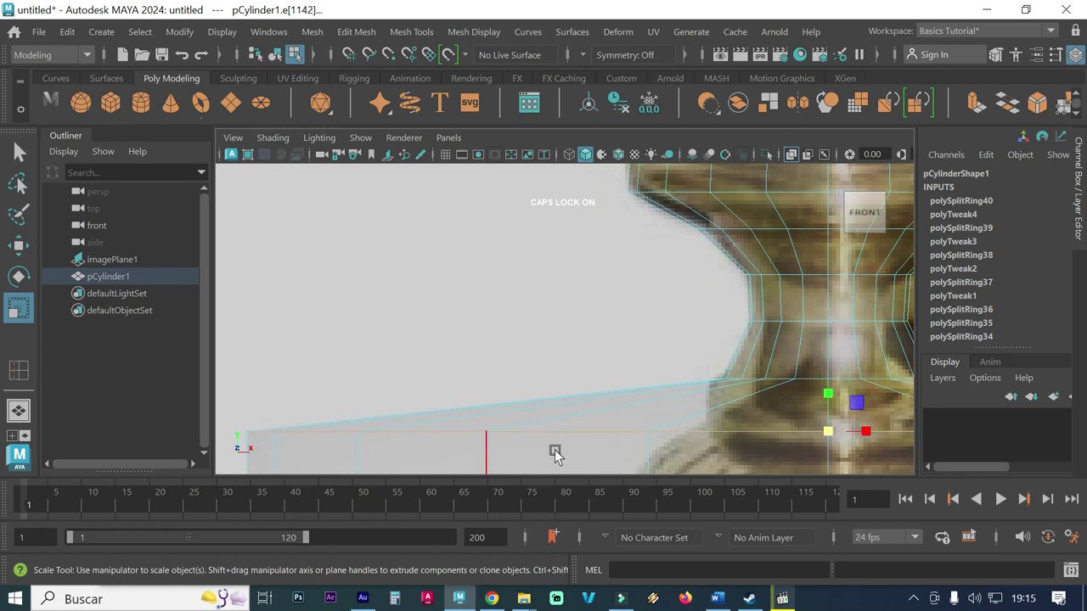
{"action": "mouse_move", "coordinate": [825, 435]}
{"action": "left_mouse_down"}
{"action": "mouse_move", "coordinate": [560, 427]}
{"action": "mouse_move", "coordinate": [260, 398]}
{"action": "mouse_move", "coordinate": [195, 404]}
{"action": "left_mouse_up"}
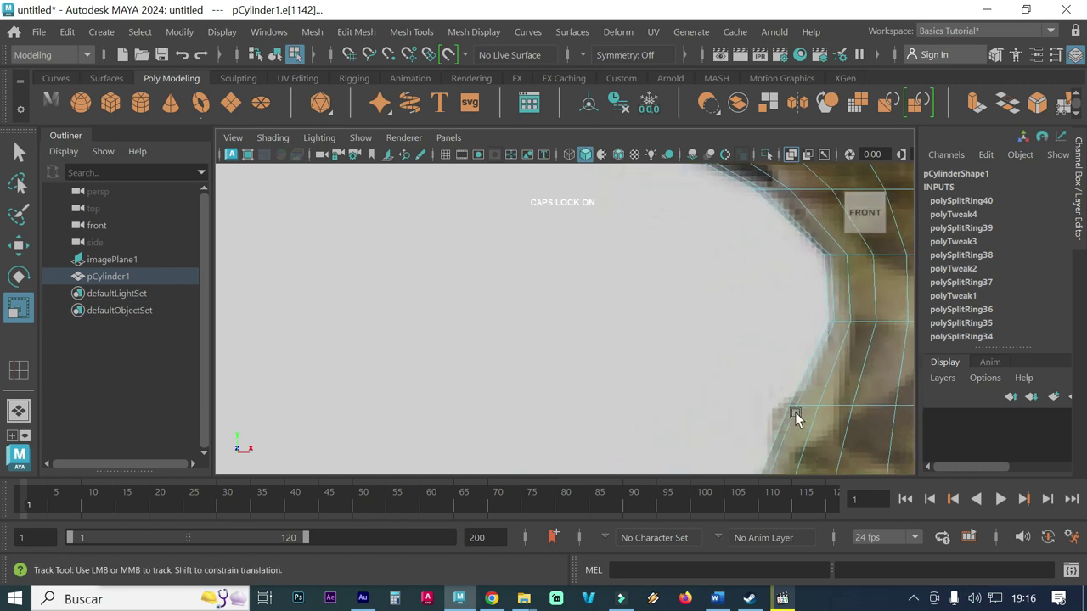
Step: Select the edge loop at the candlestick's narrow neck, zooming in on it
{"action": "middle_click_drag", "start_coordinate": [795, 412], "coordinate": [565, 293], "text": "alt"}
{"action": "left_click", "coordinate": [569, 291]}
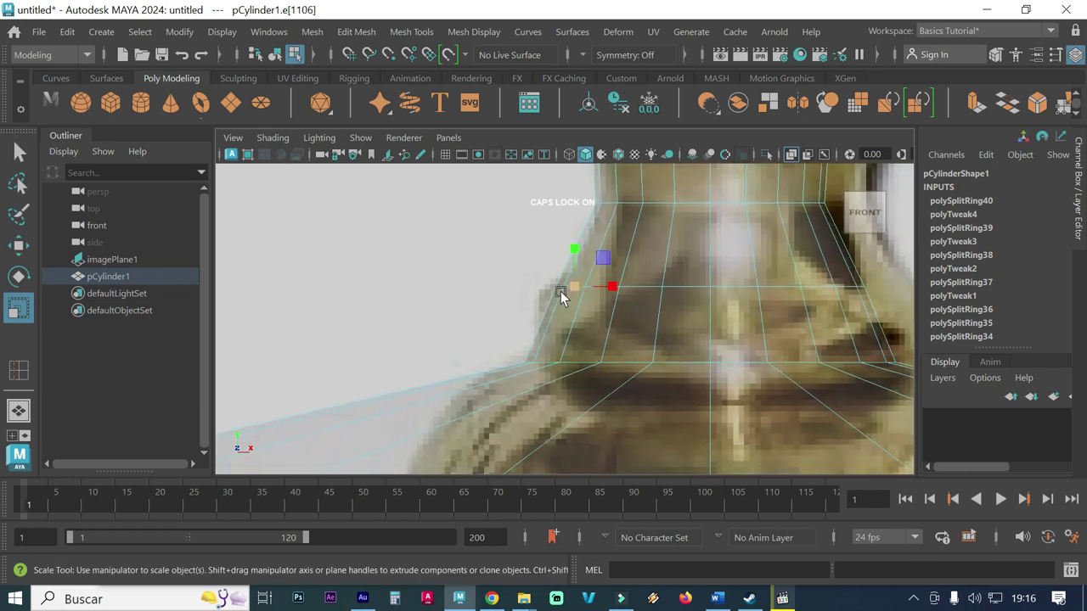
{"action": "scroll", "coordinate": [557, 289], "scroll_direction": "up", "scroll_amount": 3}
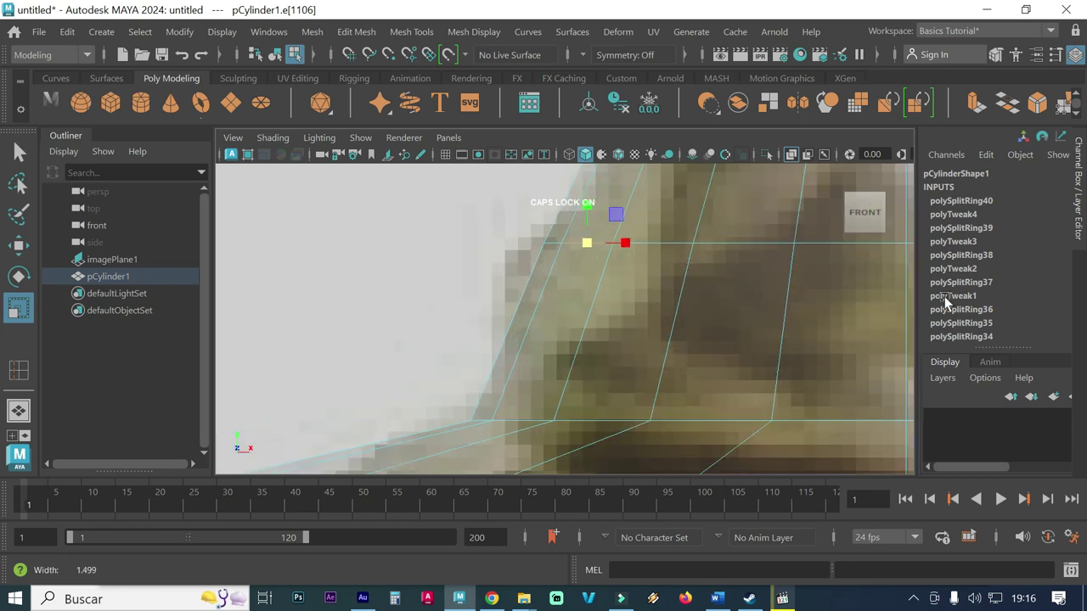
{"action": "scroll", "coordinate": [557, 288], "scroll_direction": "up", "scroll_amount": 2}
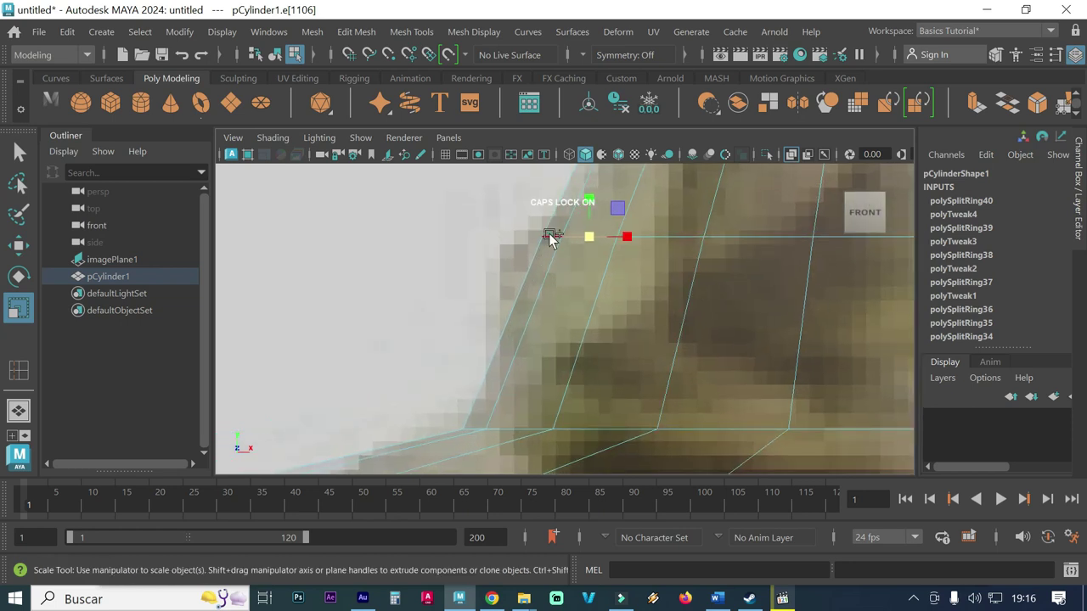
{"action": "left_click", "coordinate": [744, 294]}
{"action": "scroll", "coordinate": [745, 294], "scroll_direction": "down", "scroll_amount": 5}
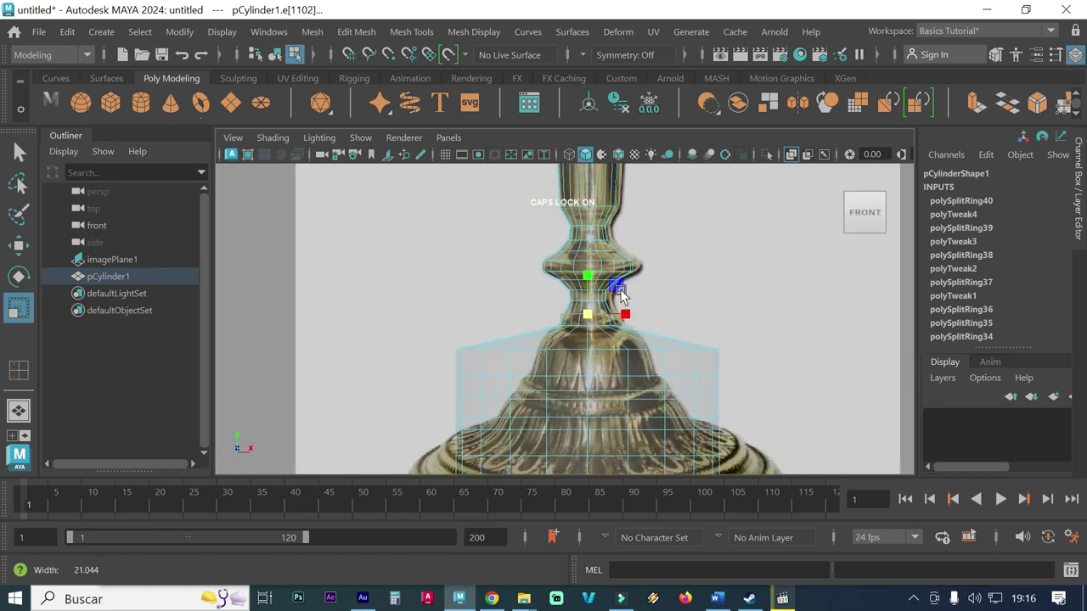
{"action": "scroll", "coordinate": [620, 293], "scroll_direction": "up", "scroll_amount": 1}
{"action": "scroll", "coordinate": [594, 314], "scroll_direction": "up", "scroll_amount": 1}
{"action": "scroll", "coordinate": [594, 318], "scroll_direction": "up", "scroll_amount": 2}
{"action": "scroll", "coordinate": [675, 321], "scroll_direction": "up", "scroll_amount": 2}
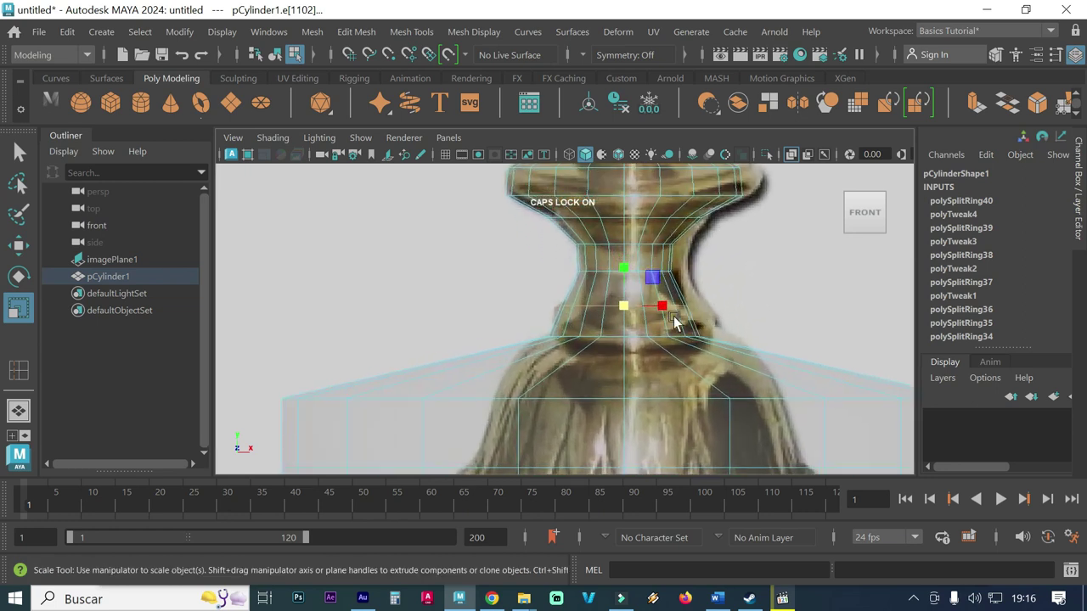
{"action": "scroll", "coordinate": [670, 321], "scroll_direction": "up", "scroll_amount": 1}
{"action": "scroll", "coordinate": [654, 321], "scroll_direction": "up", "scroll_amount": 1}
{"action": "scroll", "coordinate": [642, 321], "scroll_direction": "up", "scroll_amount": 1}
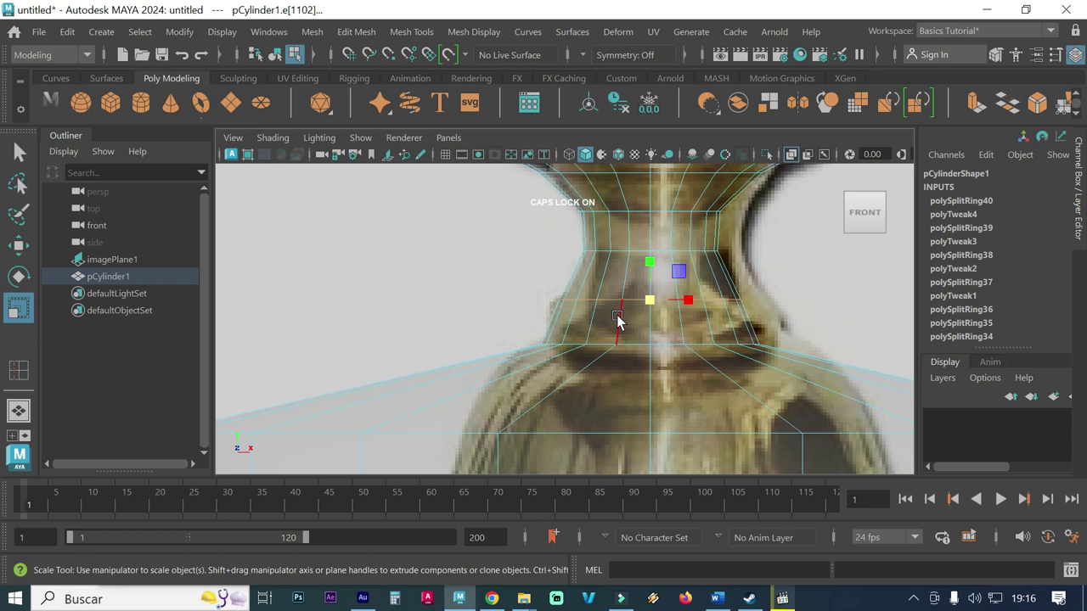
Step: Move the neck loop slightly up to align with the reference's waist, then resume scaling
{"action": "key", "text": "w"}
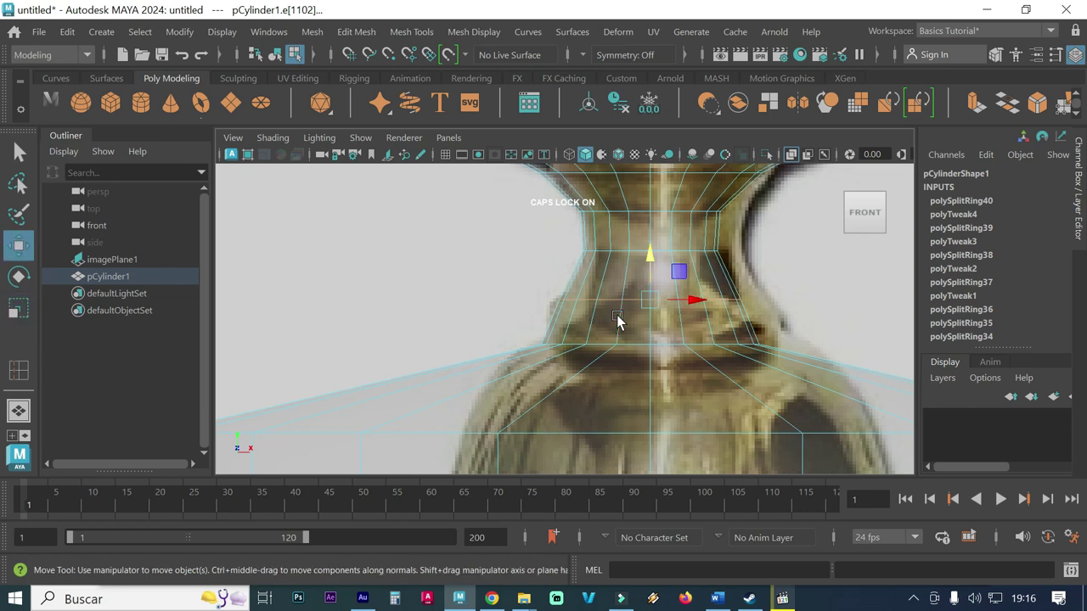
{"action": "left_click_drag", "start_coordinate": [651, 270], "coordinate": [648, 263]}
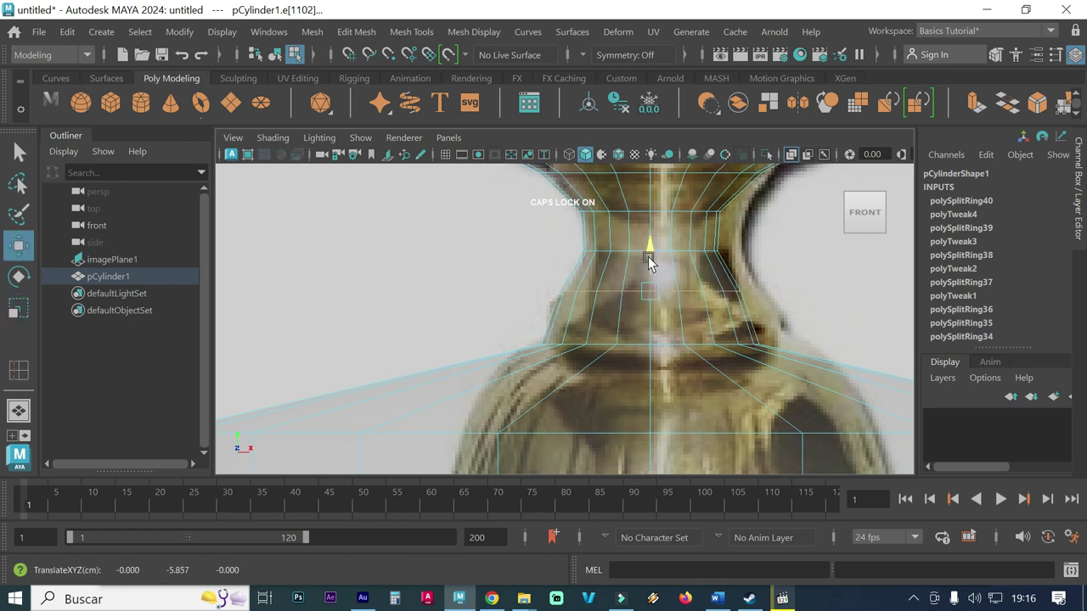
{"action": "key", "text": "r"}
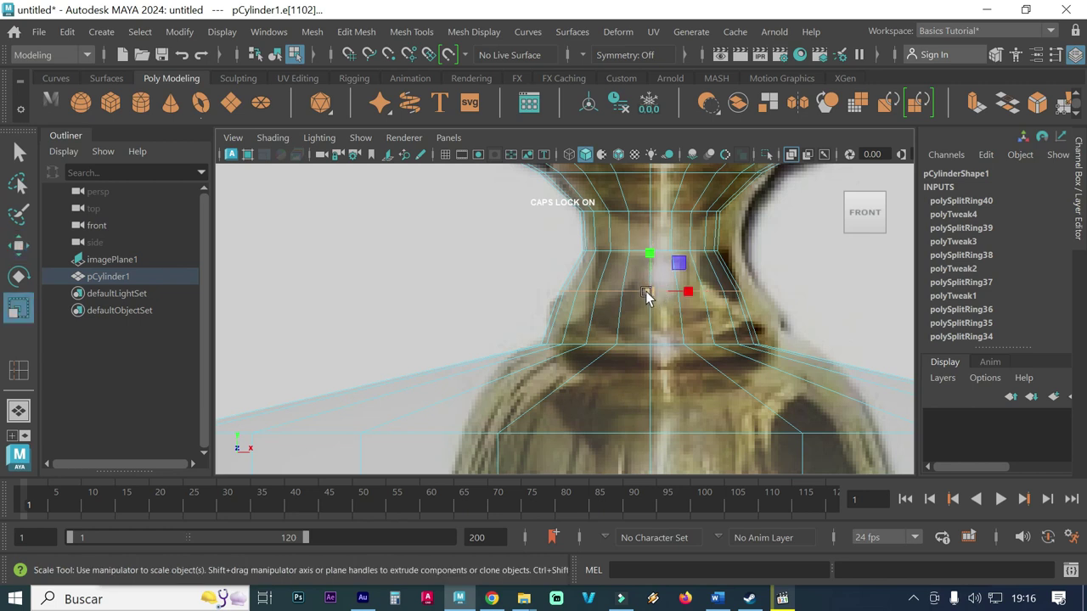
{"action": "left_click", "coordinate": [643, 289]}
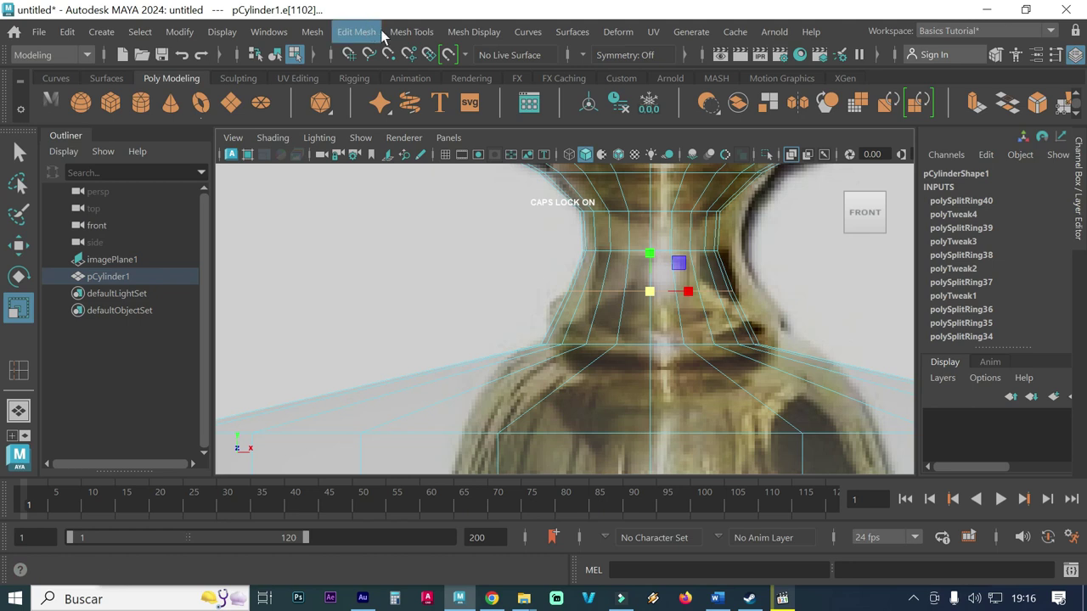
Step: Insert an edge loop across the neck and widen it slightly
{"action": "left_click", "coordinate": [407, 34]}
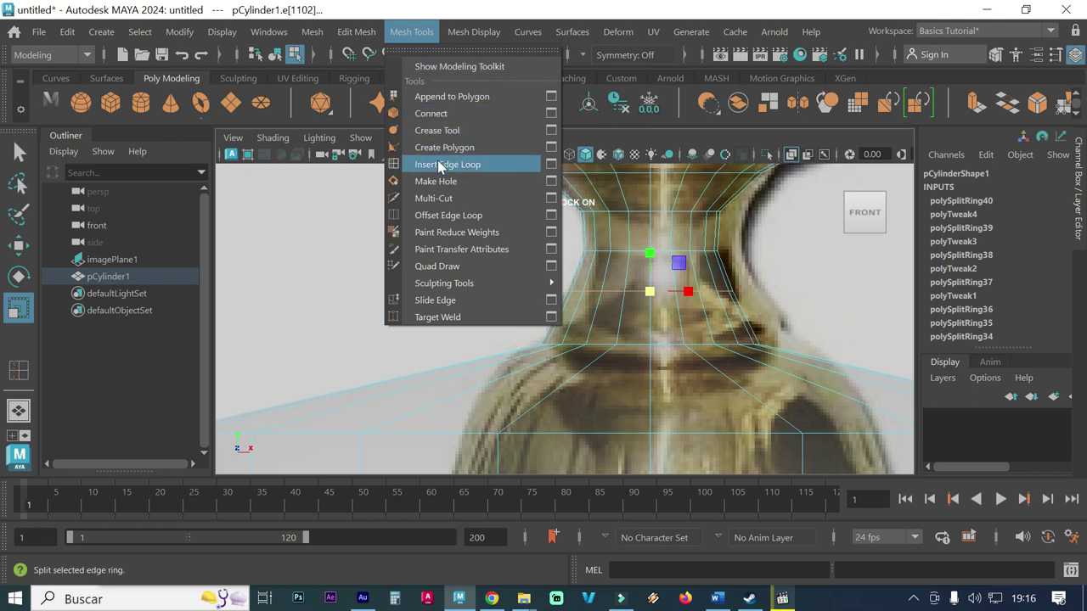
{"action": "left_click", "coordinate": [437, 164]}
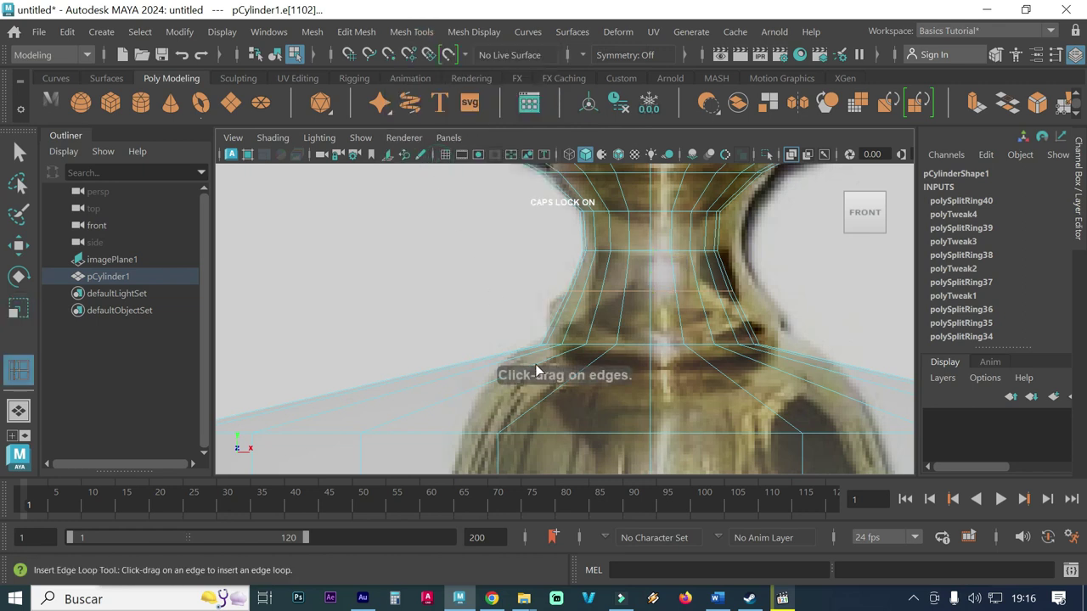
{"action": "left_click", "coordinate": [559, 309]}
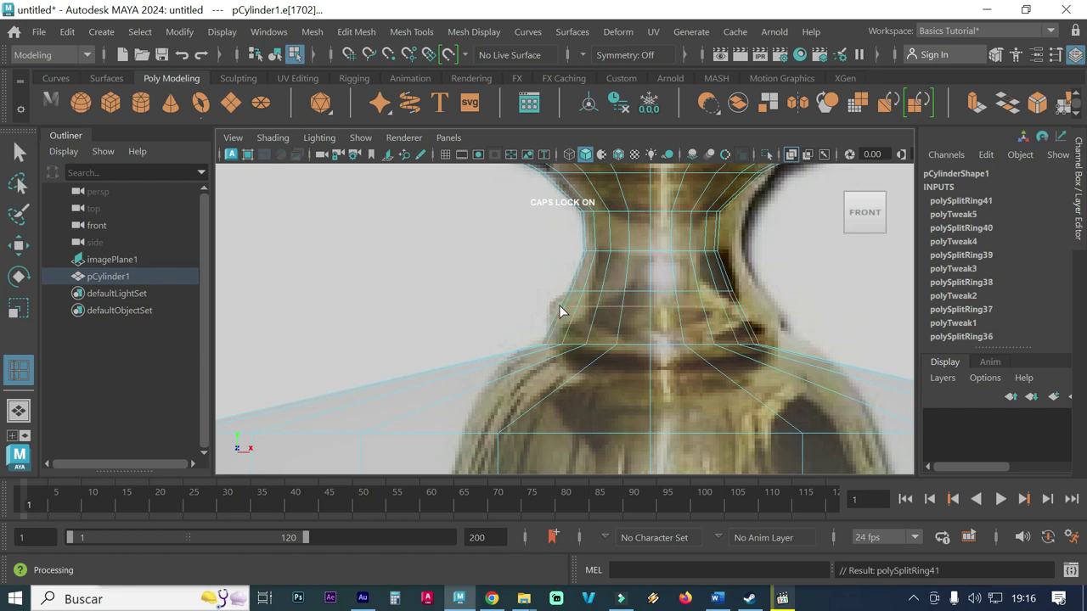
{"action": "key", "text": "r"}
{"action": "left_click_drag", "start_coordinate": [655, 307], "coordinate": [671, 312]}
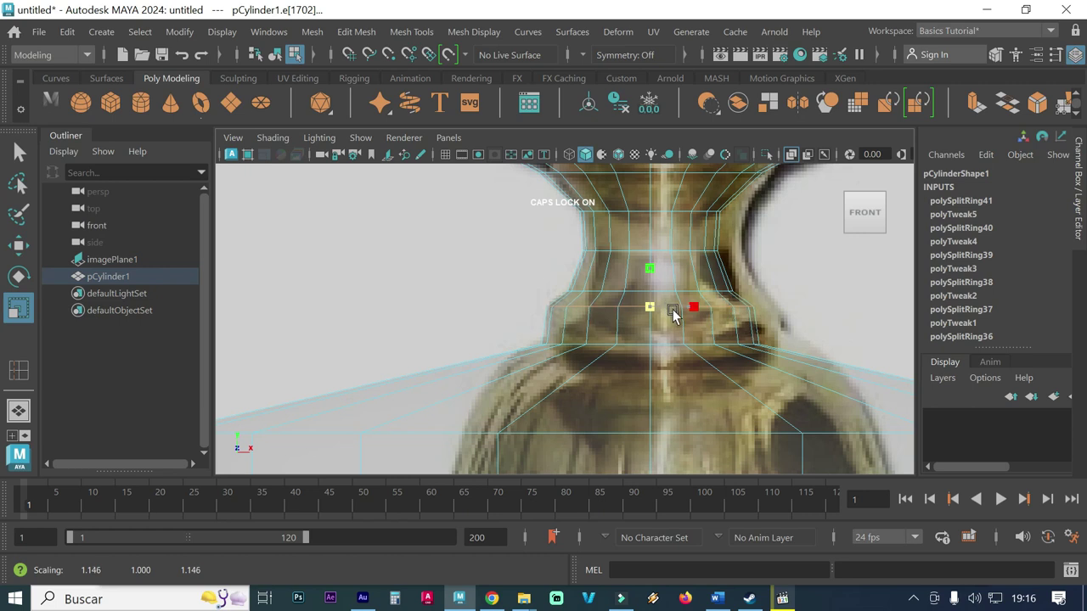
Step: Inspect the new neck loop in the side and perspective views
{"action": "key", "text": "space"}
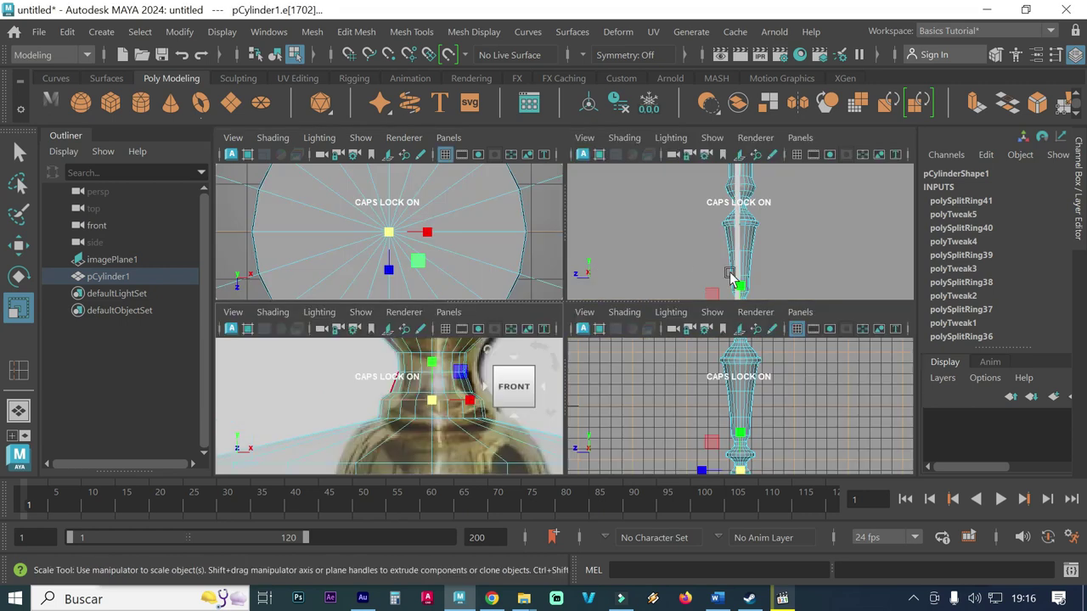
{"action": "key", "text": "space"}
{"action": "right_click_drag", "start_coordinate": [712, 355], "coordinate": [708, 227], "text": "alt"}
{"action": "mouse_move", "coordinate": [682, 323]}
{"action": "left_mouse_down", "text": "alt"}
{"action": "mouse_move", "coordinate": [592, 340]}
{"action": "mouse_move", "coordinate": [688, 345]}
{"action": "left_mouse_up", "text": "alt"}
{"action": "key", "text": "r"}
{"action": "key", "text": "space"}
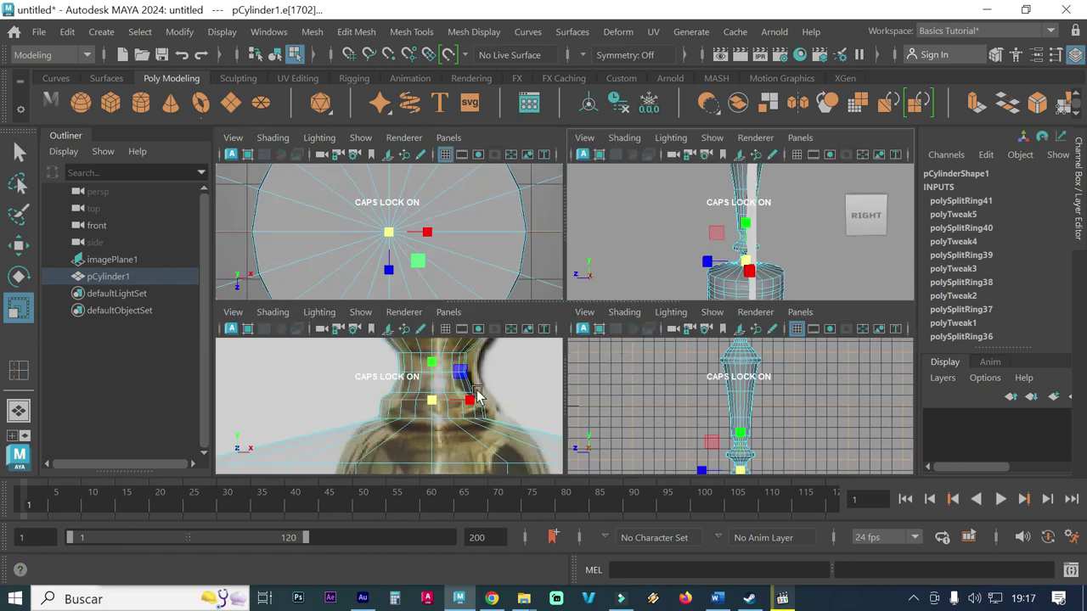
{"action": "key", "text": "space"}
{"action": "mouse_move", "coordinate": [569, 384]}
{"action": "left_mouse_down", "text": "alt"}
{"action": "mouse_move", "coordinate": [626, 339]}
{"action": "mouse_move", "coordinate": [685, 317]}
{"action": "left_mouse_up", "text": "alt"}
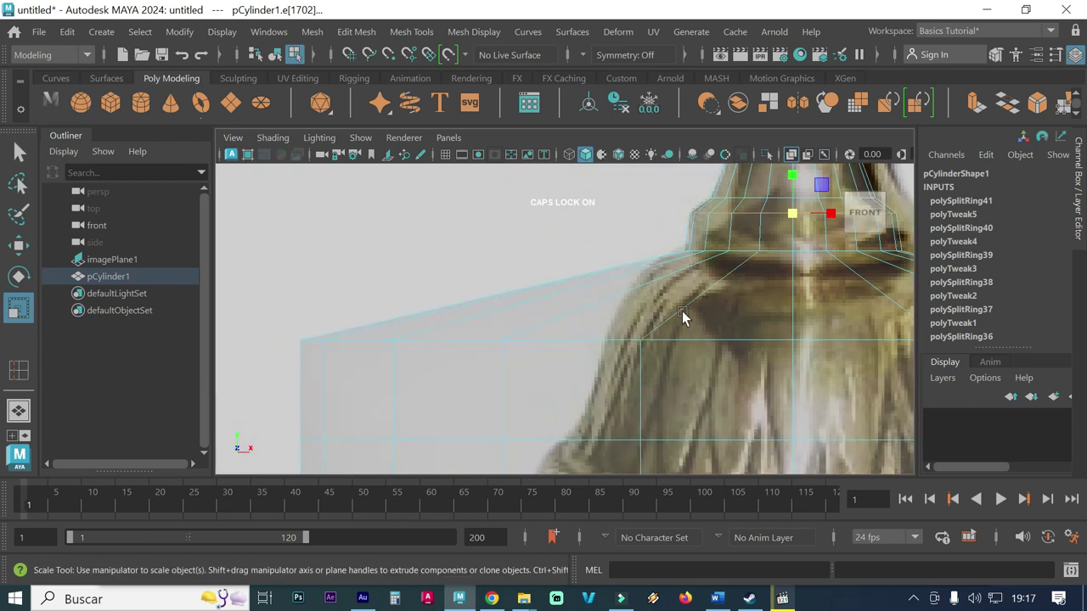
Step: Scale a flared-base edge loop inward to about 0.414
{"action": "left_click_drag", "start_coordinate": [423, 365], "coordinate": [725, 368], "text": "alt"}
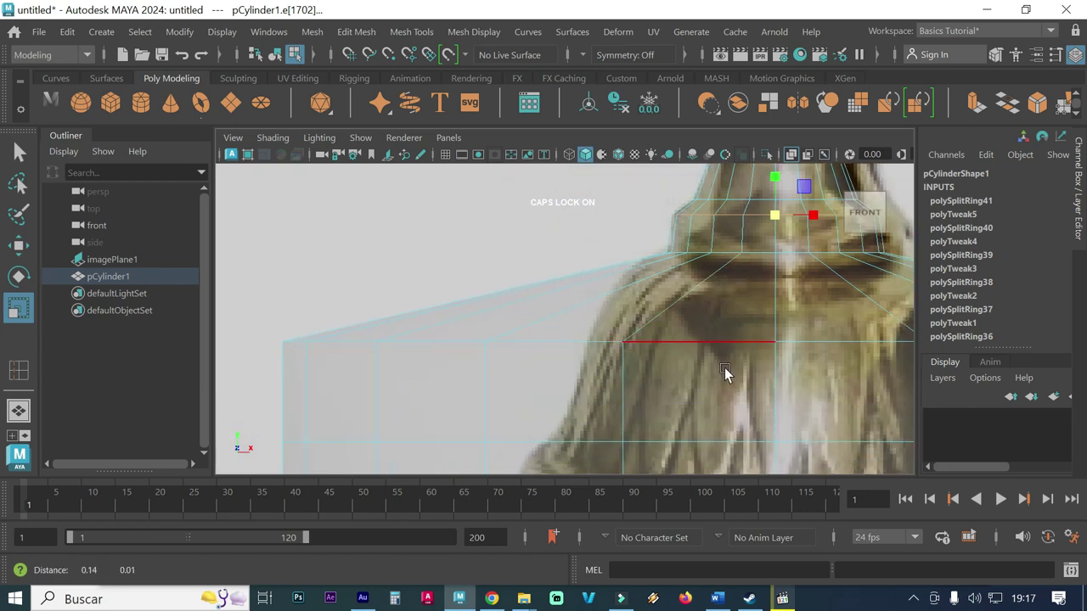
{"action": "left_click", "coordinate": [354, 346]}
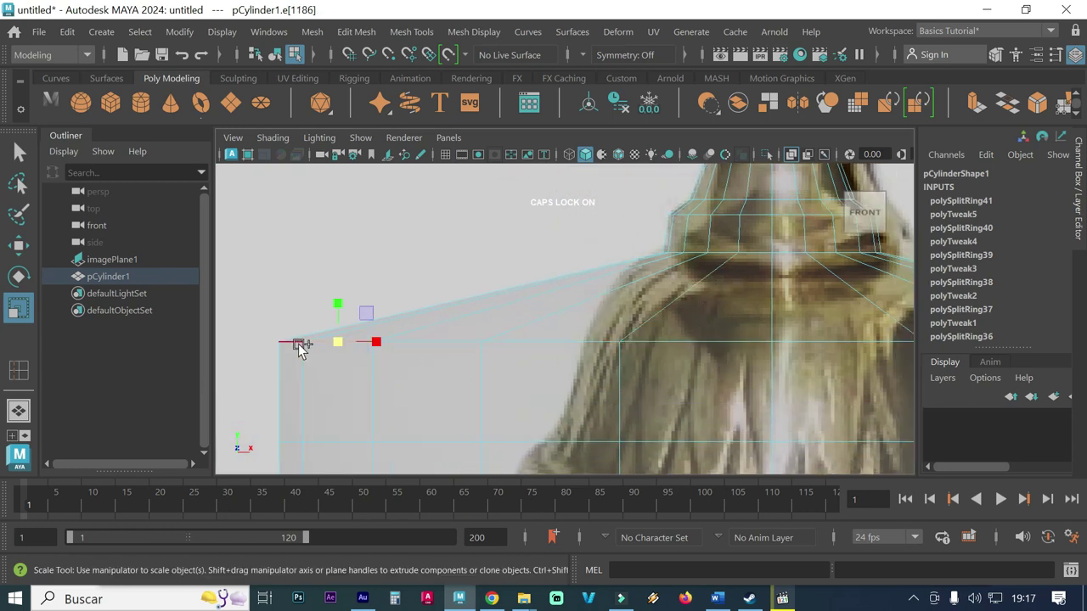
{"action": "left_click", "coordinate": [296, 346]}
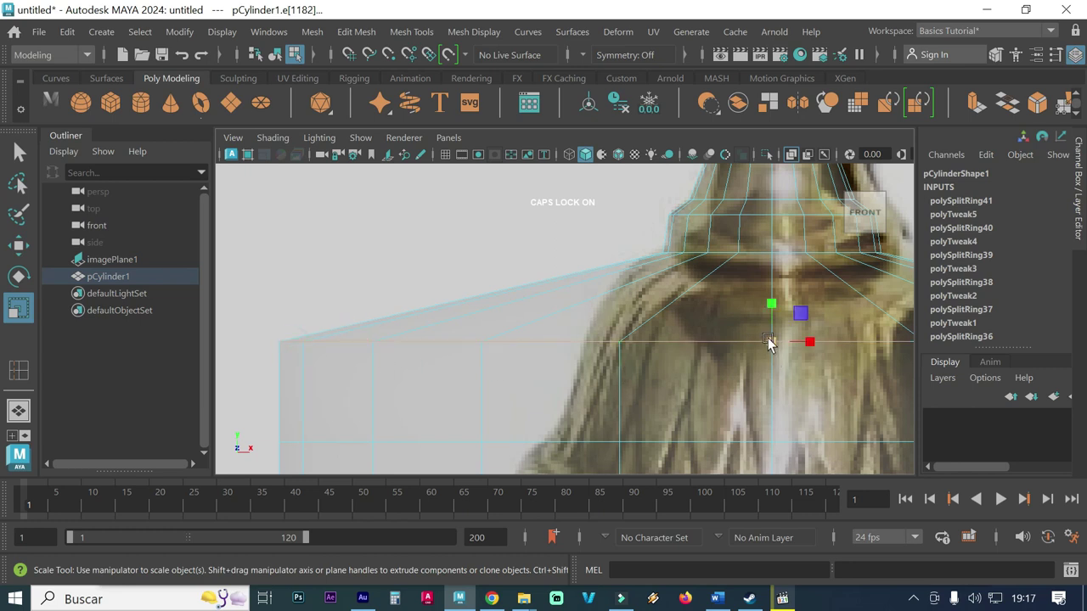
{"action": "left_click_drag", "start_coordinate": [769, 342], "coordinate": [340, 335]}
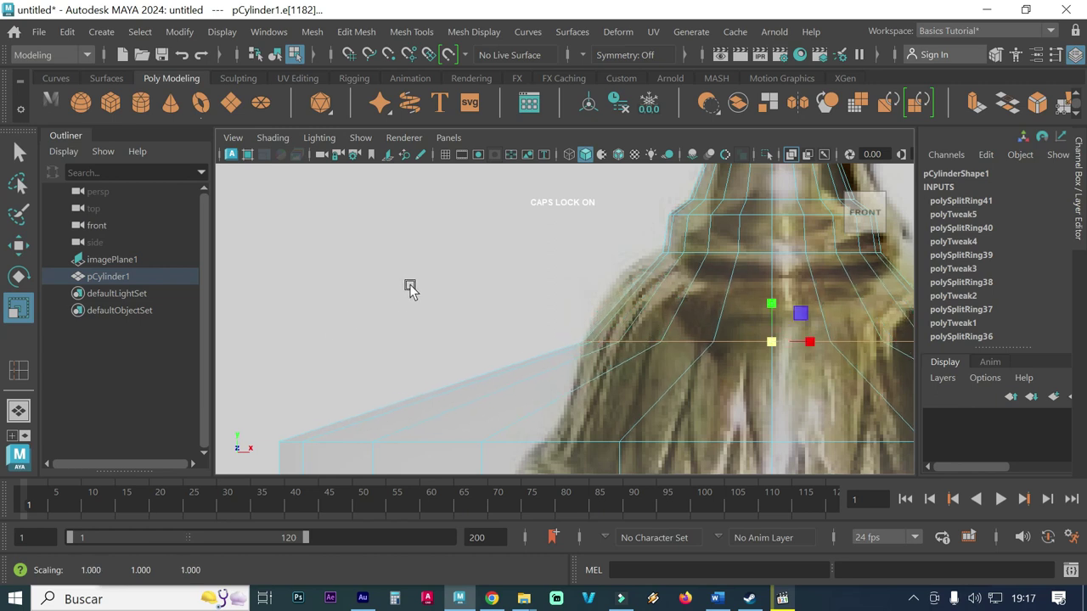
Step: Insert an edge loop just below the neck collar and widen it slightly
{"action": "left_click", "coordinate": [355, 32]}
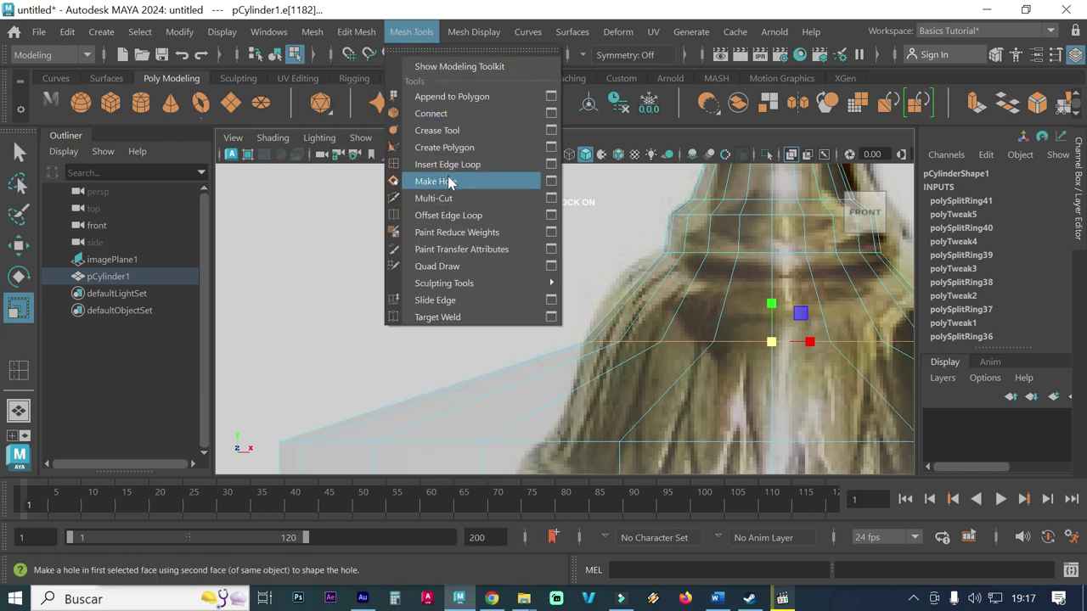
{"action": "left_click", "coordinate": [447, 165]}
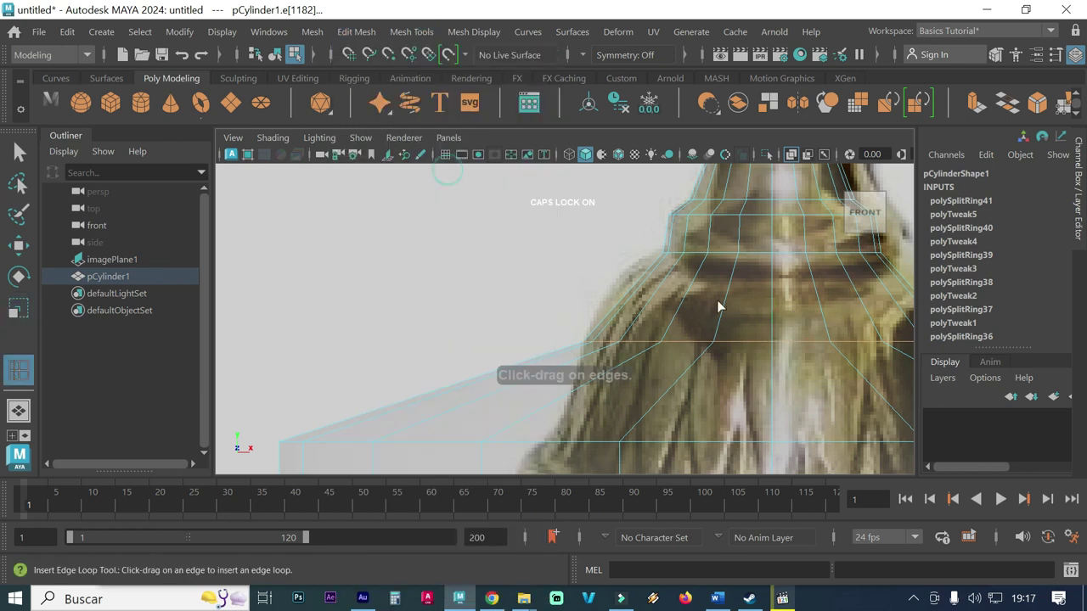
{"action": "left_click", "coordinate": [642, 274]}
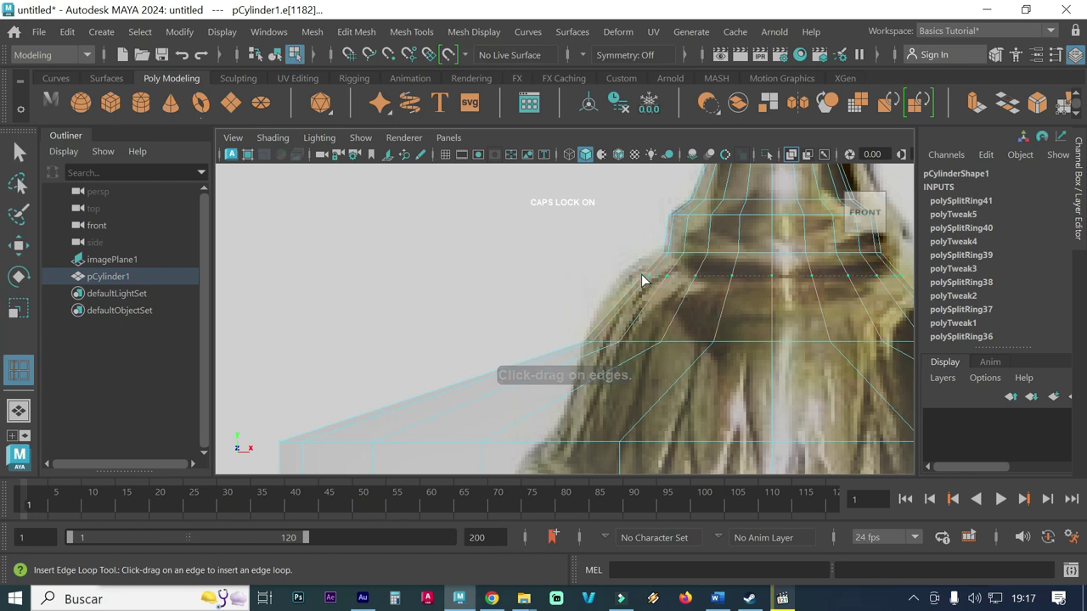
{"action": "key", "text": "r"}
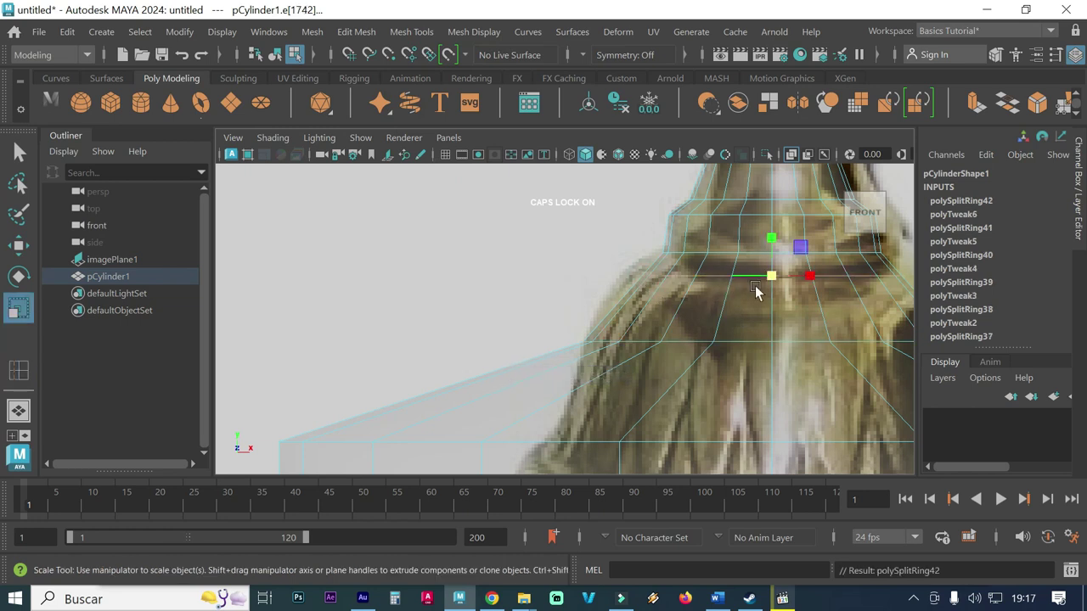
{"action": "left_click_drag", "start_coordinate": [775, 277], "coordinate": [801, 282]}
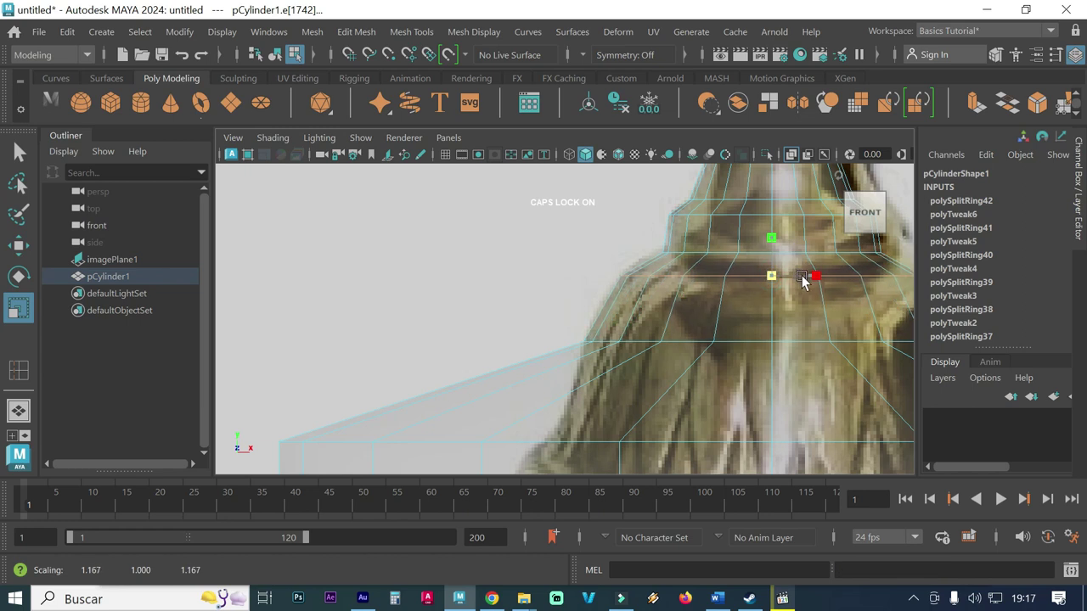
Step: Scale the lower base edge loop inward to about 0.466
{"action": "key", "text": "w"}
{"action": "middle_click_drag", "start_coordinate": [783, 315], "coordinate": [727, 277], "text": "alt"}
{"action": "key", "text": "r"}
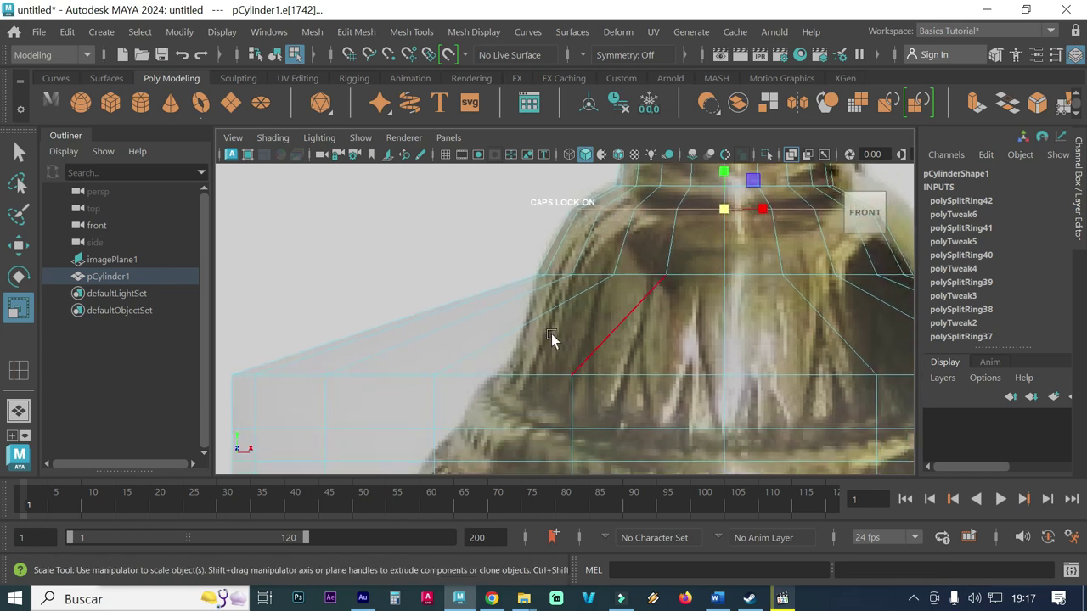
{"action": "left_click", "coordinate": [304, 376]}
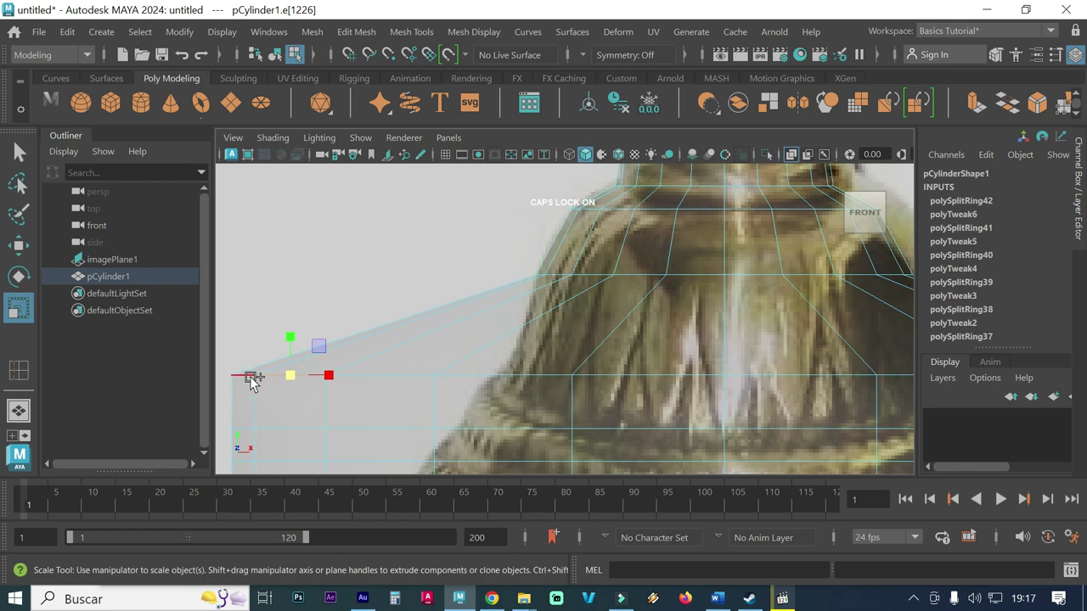
{"action": "double_click", "coordinate": [248, 376]}
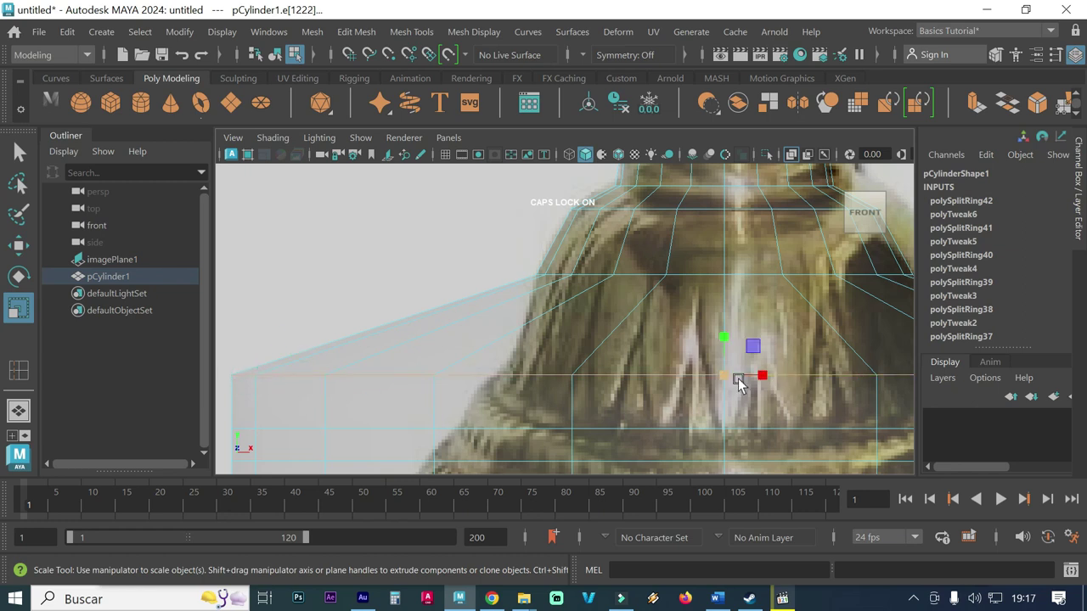
{"action": "mouse_move", "coordinate": [729, 376]}
{"action": "left_mouse_down"}
{"action": "mouse_move", "coordinate": [364, 351]}
{"action": "mouse_move", "coordinate": [354, 337]}
{"action": "left_mouse_up"}
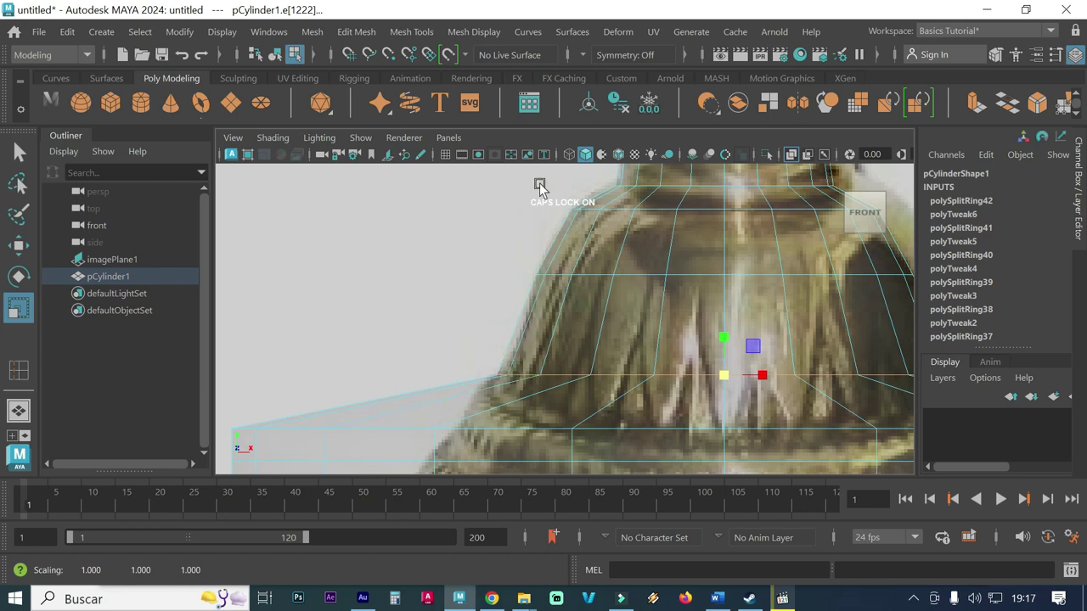
{"action": "left_click", "coordinate": [413, 31]}
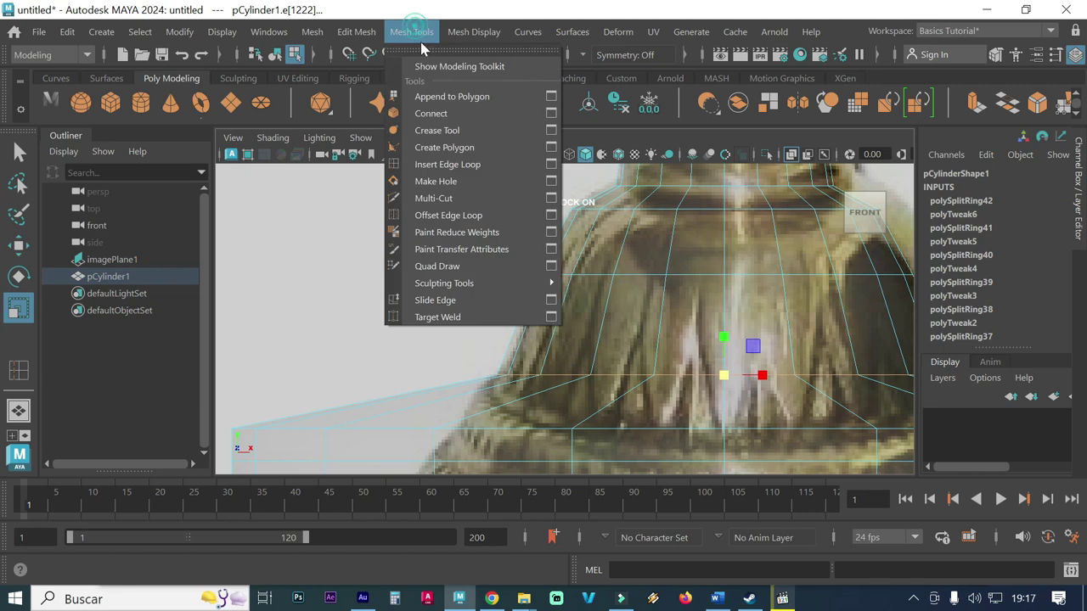
Step: Insert a horizontal edge loop across the base and shrink it slightly
{"action": "left_click", "coordinate": [459, 162]}
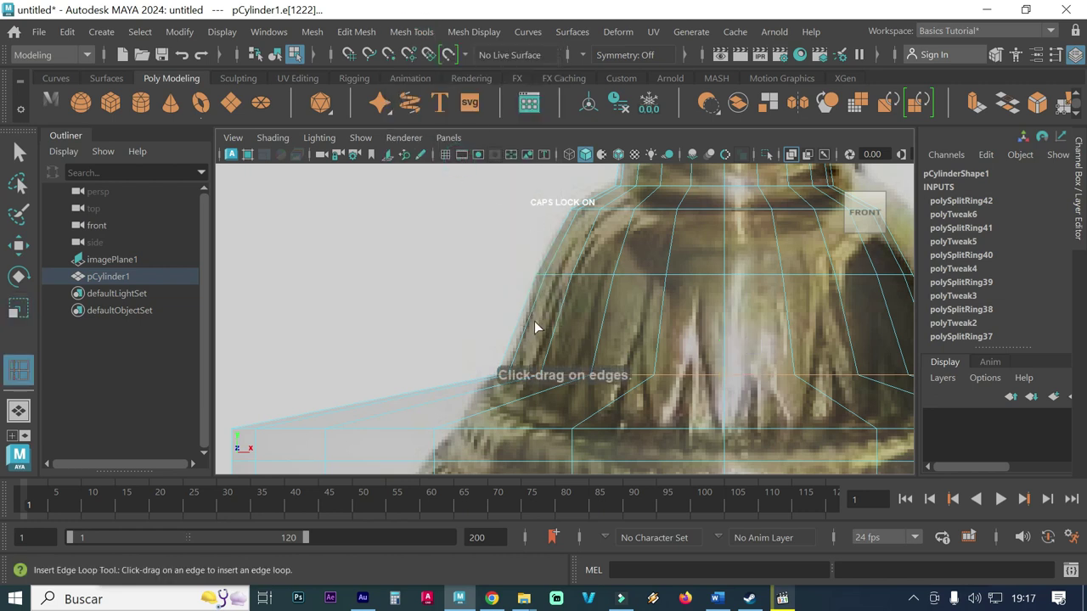
{"action": "left_click_drag", "start_coordinate": [528, 324], "coordinate": [529, 327]}
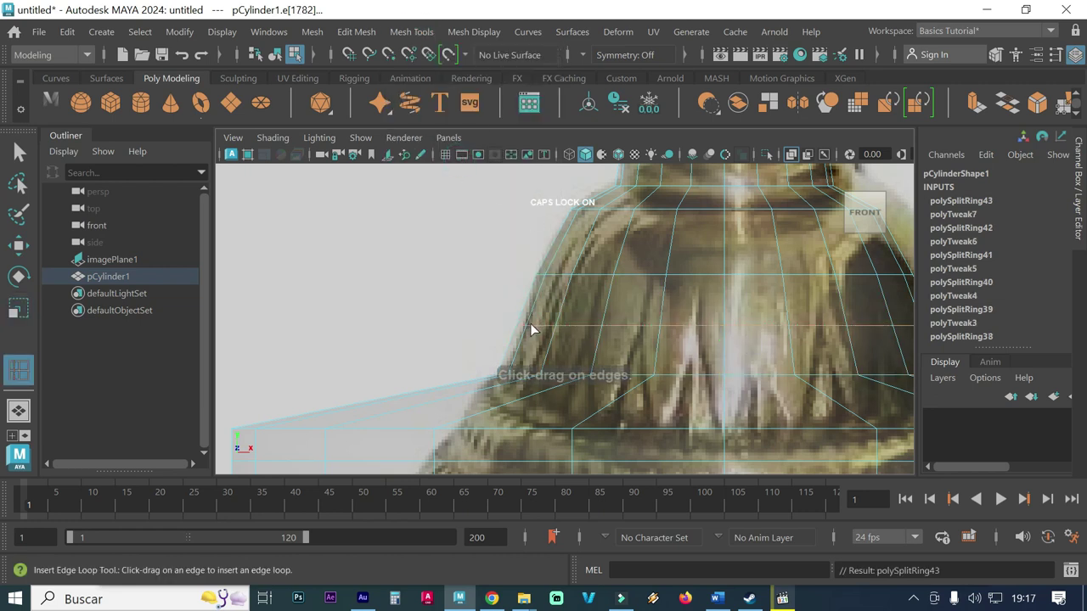
{"action": "key", "text": "r"}
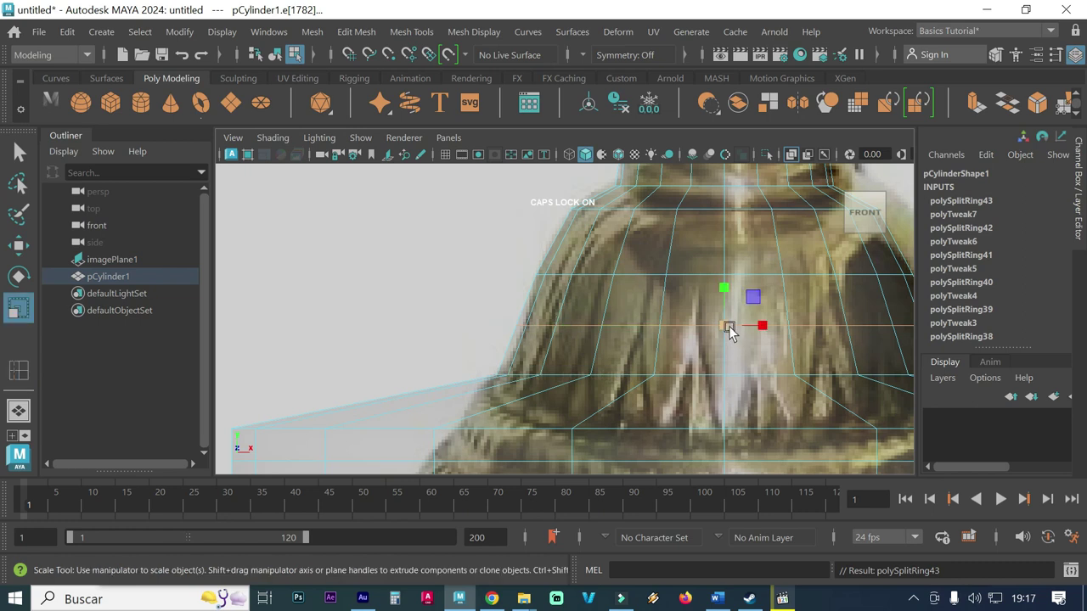
{"action": "left_click_drag", "start_coordinate": [729, 326], "coordinate": [719, 327]}
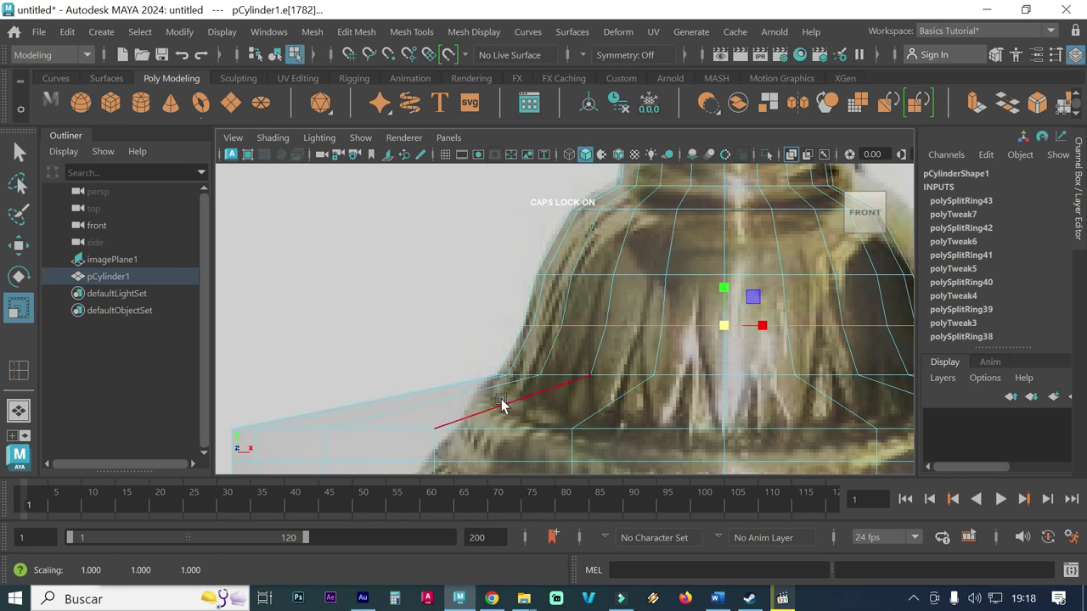
Step: Insert another edge loop lower on the base and shrink it inward
{"action": "left_click", "coordinate": [401, 33]}
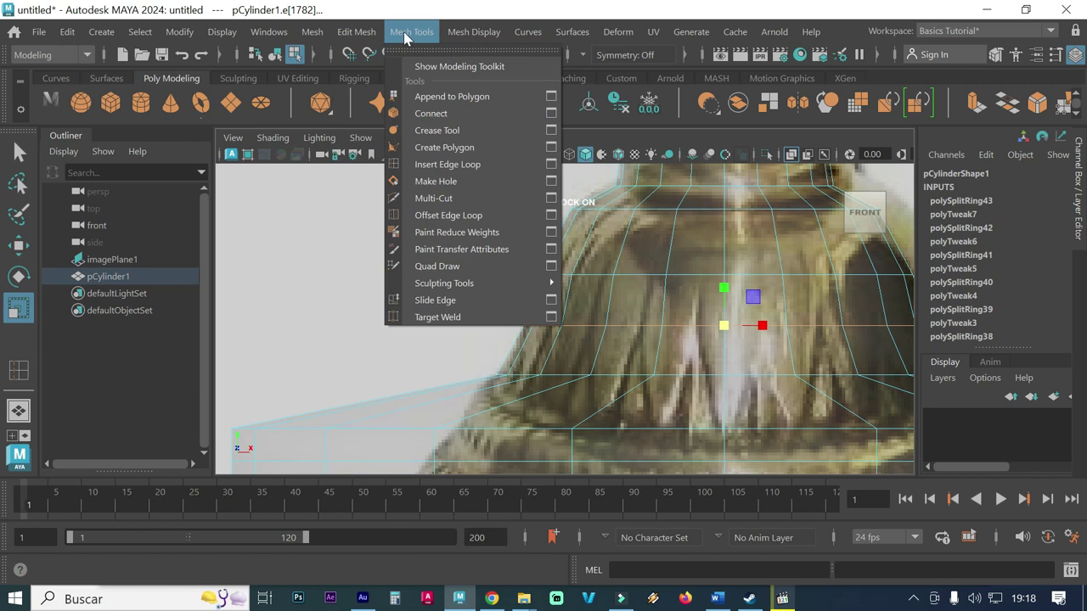
{"action": "left_click", "coordinate": [441, 162]}
{"action": "middle_click_drag", "start_coordinate": [569, 350], "coordinate": [563, 308], "text": "alt"}
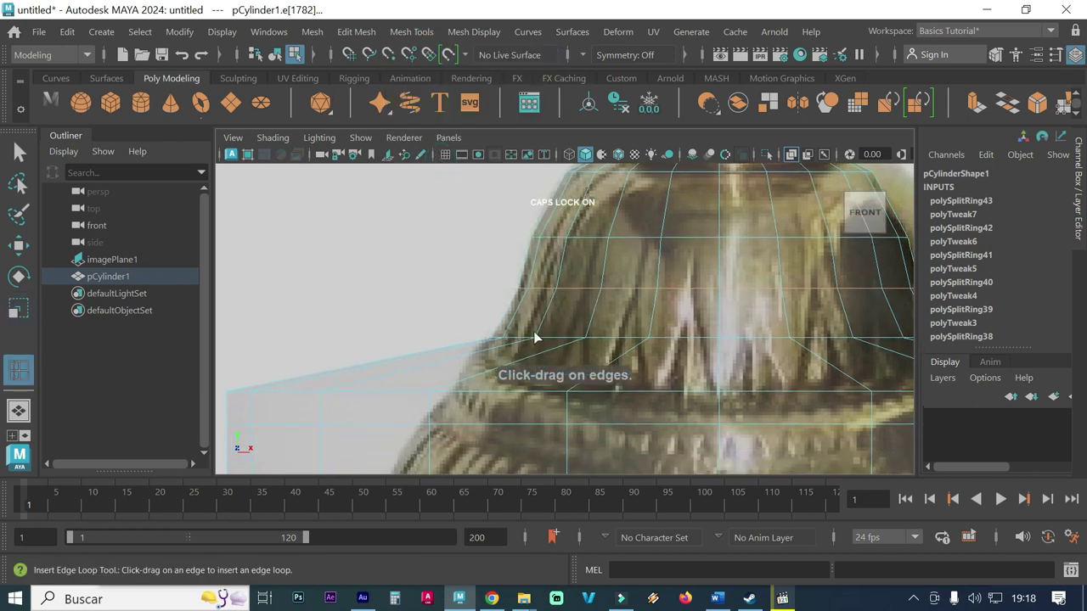
{"action": "left_click_drag", "start_coordinate": [482, 357], "coordinate": [480, 357]}
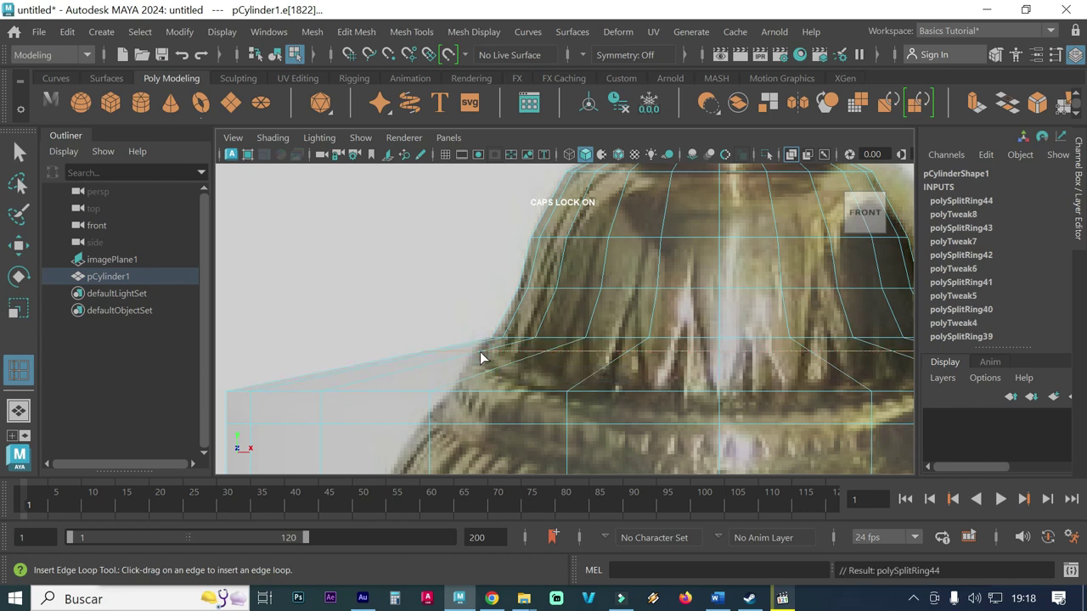
{"action": "key", "text": "r"}
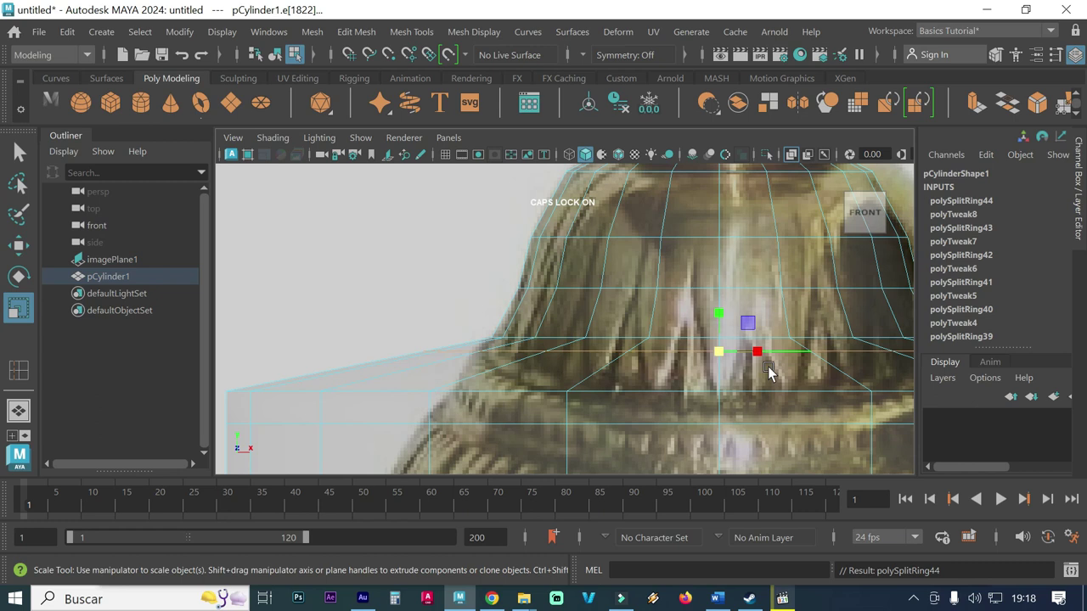
{"action": "left_click_drag", "start_coordinate": [721, 356], "coordinate": [648, 354]}
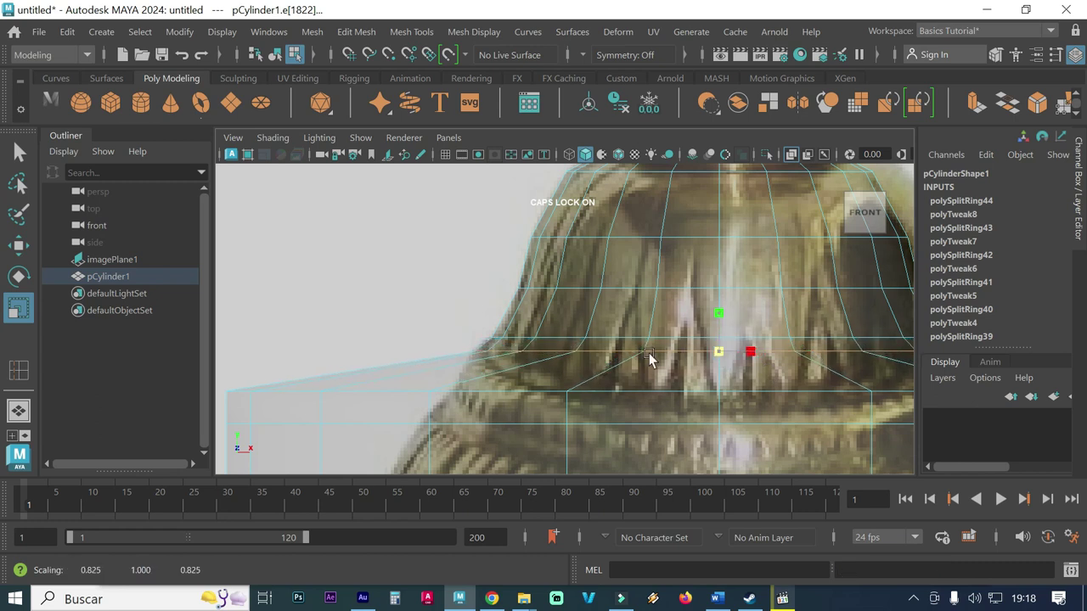
{"action": "left_click_drag", "start_coordinate": [649, 353], "coordinate": [655, 356]}
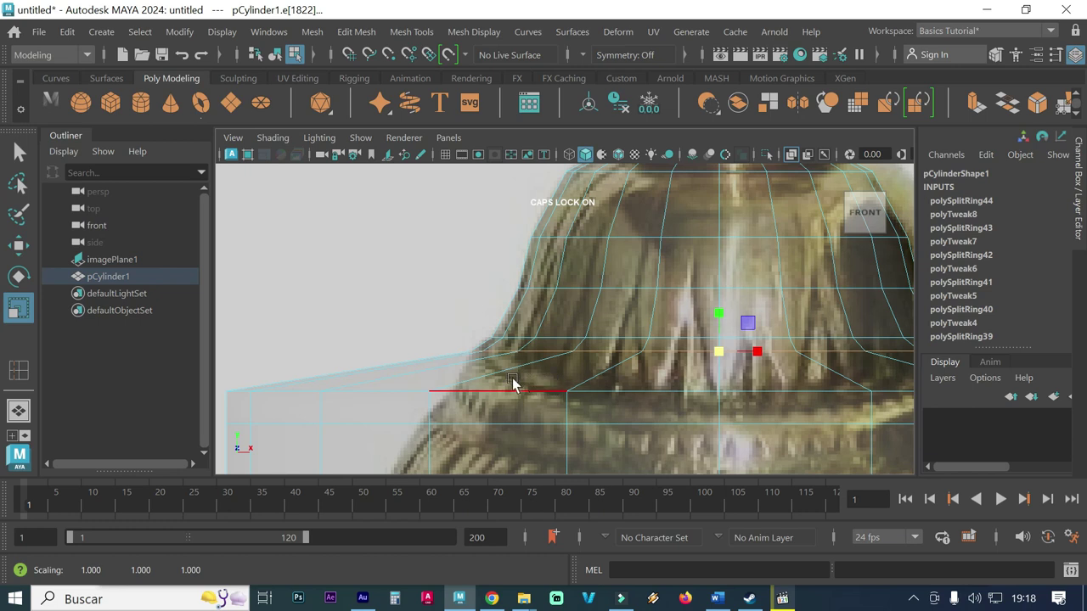
Step: Pull two base edge loops inward toward the reference silhouette
{"action": "left_click", "coordinate": [283, 392]}
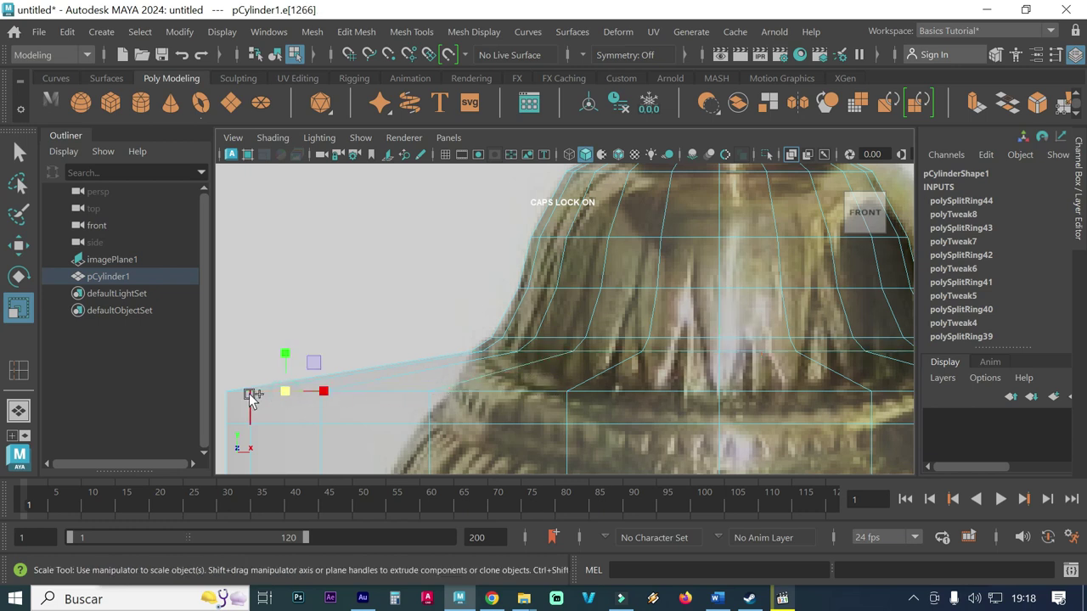
{"action": "double_click", "coordinate": [244, 393]}
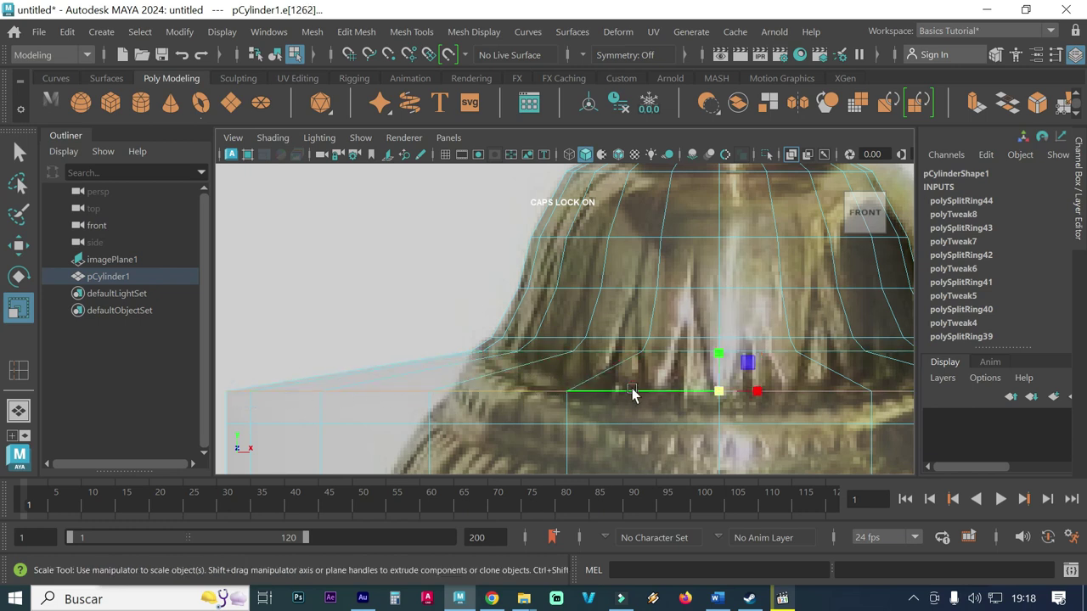
{"action": "left_click_drag", "start_coordinate": [719, 390], "coordinate": [397, 389]}
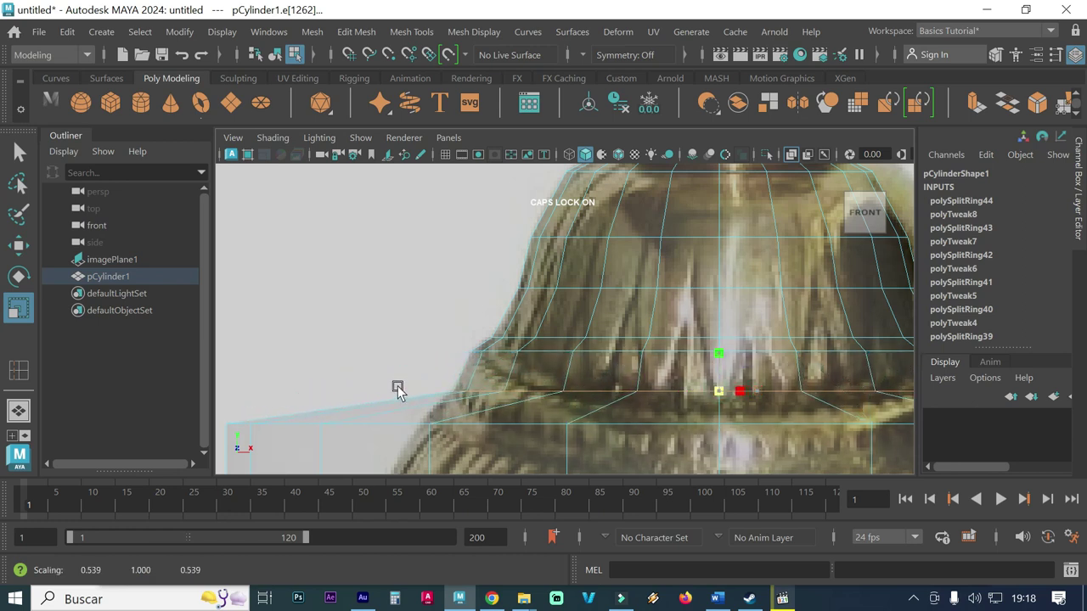
{"action": "middle_click_drag", "start_coordinate": [515, 400], "coordinate": [544, 350], "text": "alt"}
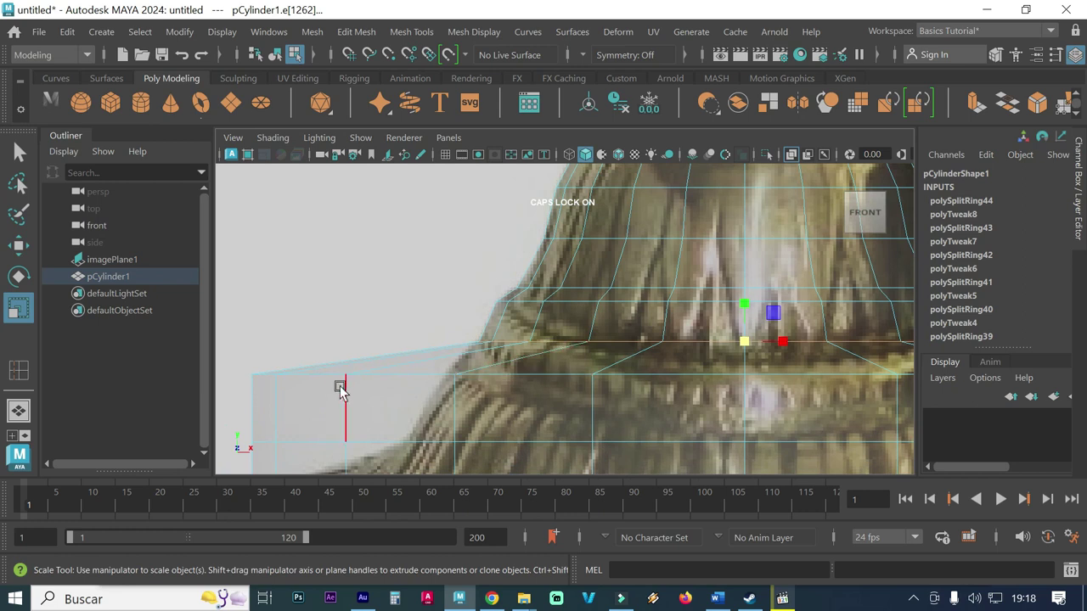
{"action": "left_click", "coordinate": [327, 376]}
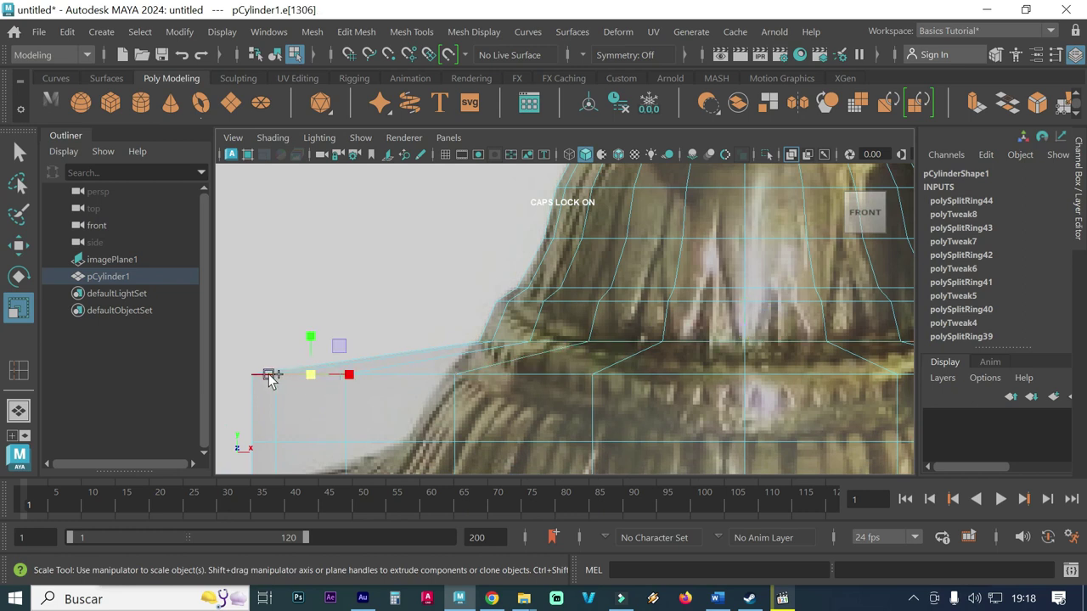
{"action": "left_click", "coordinate": [270, 378]}
{"action": "left_click_drag", "start_coordinate": [752, 372], "coordinate": [474, 372]}
Step: Undo a trial scale of the slope edges, then tighten another base loop slightly
{"action": "middle_click_drag", "start_coordinate": [485, 377], "coordinate": [521, 365], "text": "alt"}
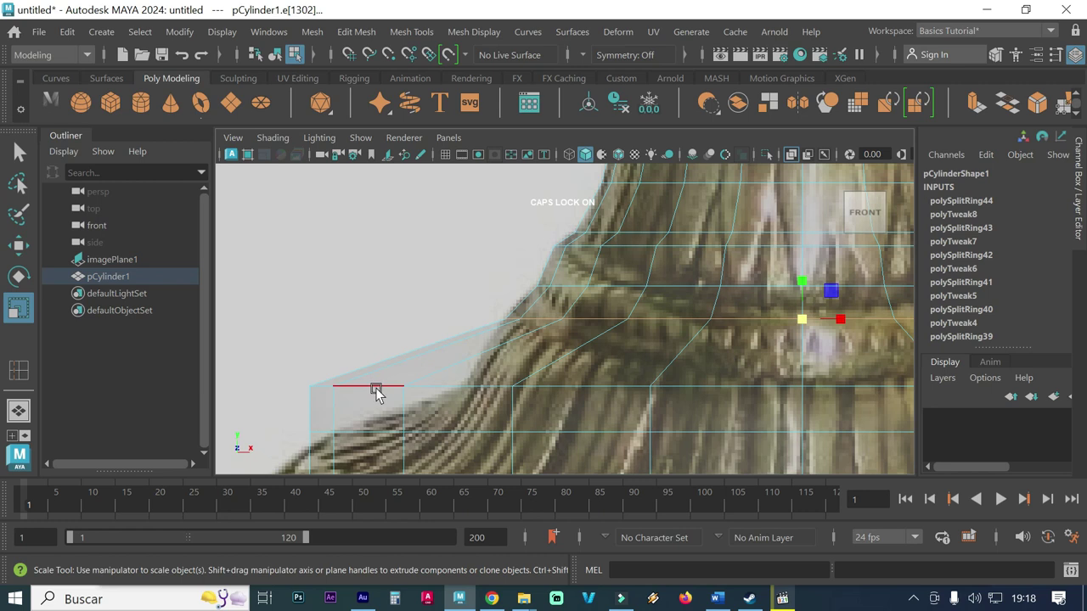
{"action": "left_click", "coordinate": [376, 388]}
{"action": "left_click", "coordinate": [323, 386]}
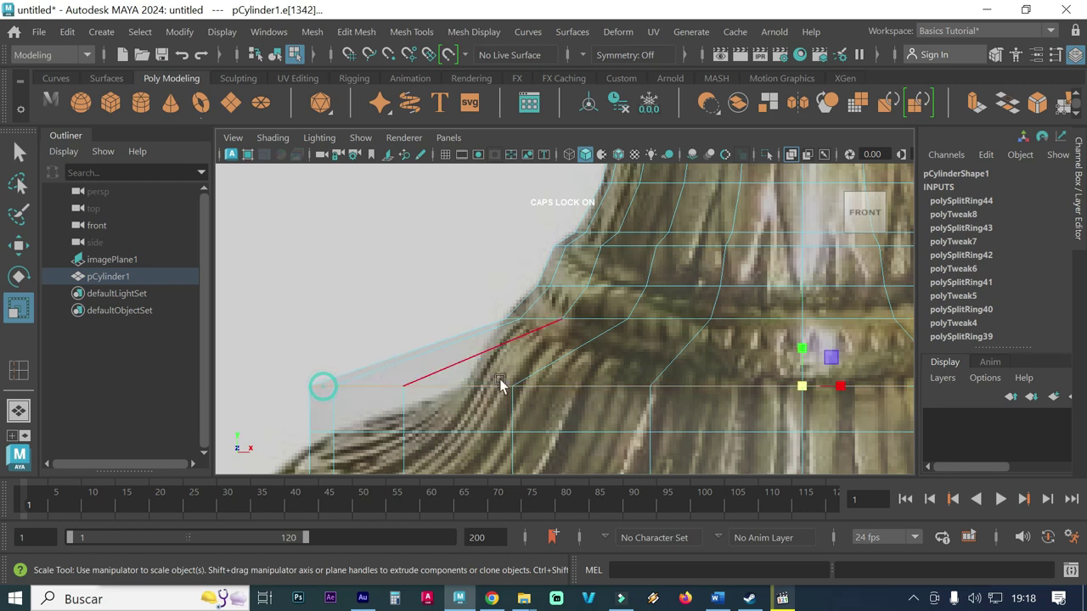
{"action": "left_click_drag", "start_coordinate": [808, 389], "coordinate": [640, 388]}
{"action": "key", "text": "ctrl+z"}
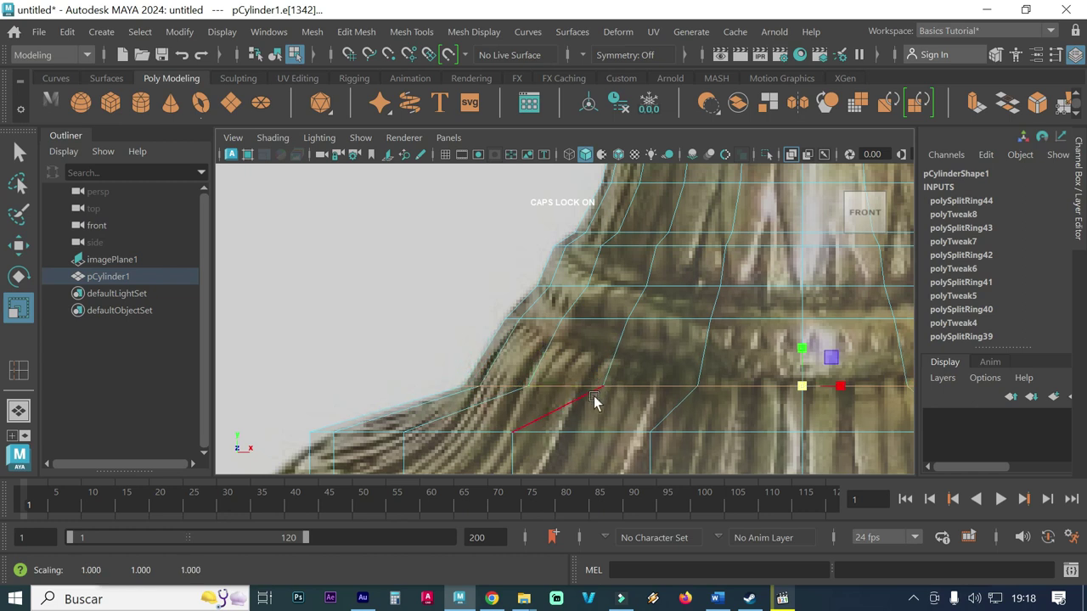
{"action": "scroll", "coordinate": [399, 443], "scroll_direction": "up", "scroll_amount": 2}
{"action": "middle_click_drag", "start_coordinate": [479, 384], "coordinate": [443, 330], "text": "alt"}
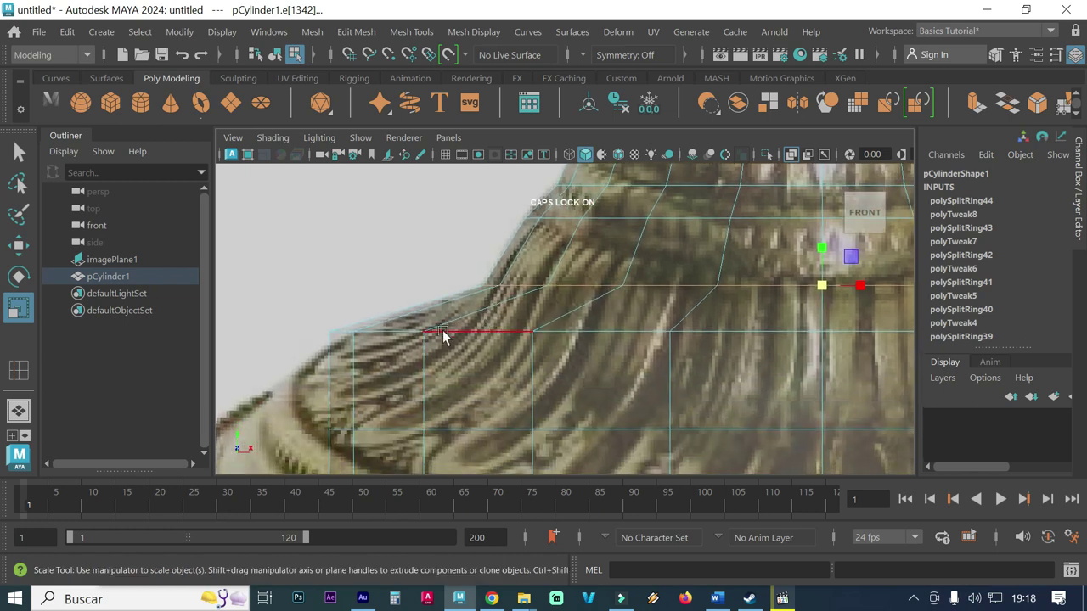
{"action": "left_click", "coordinate": [353, 337]}
{"action": "double_click", "coordinate": [339, 332]}
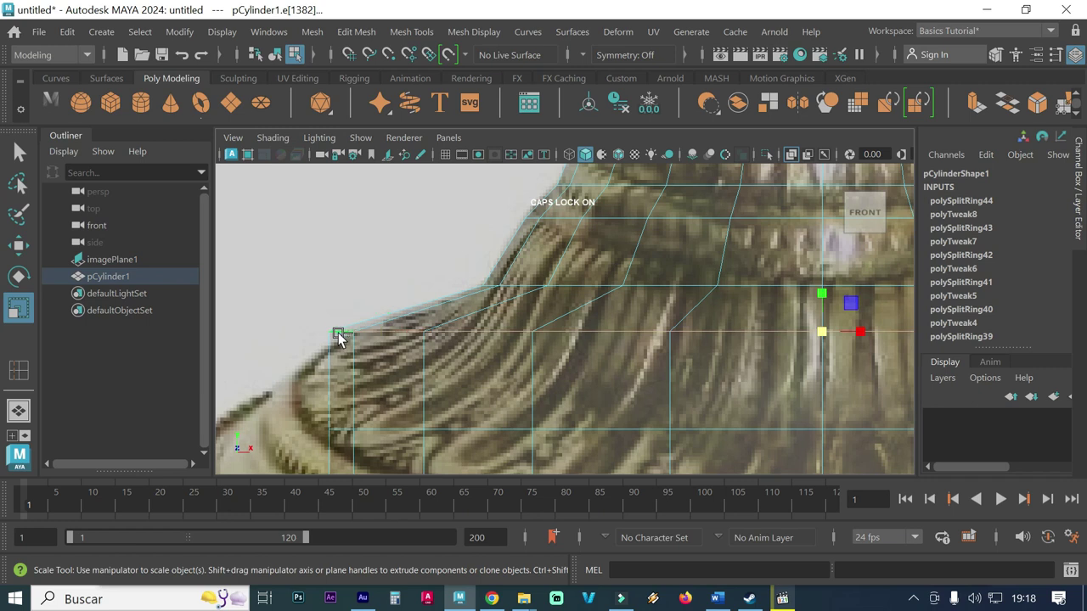
{"action": "left_click_drag", "start_coordinate": [820, 334], "coordinate": [778, 338]}
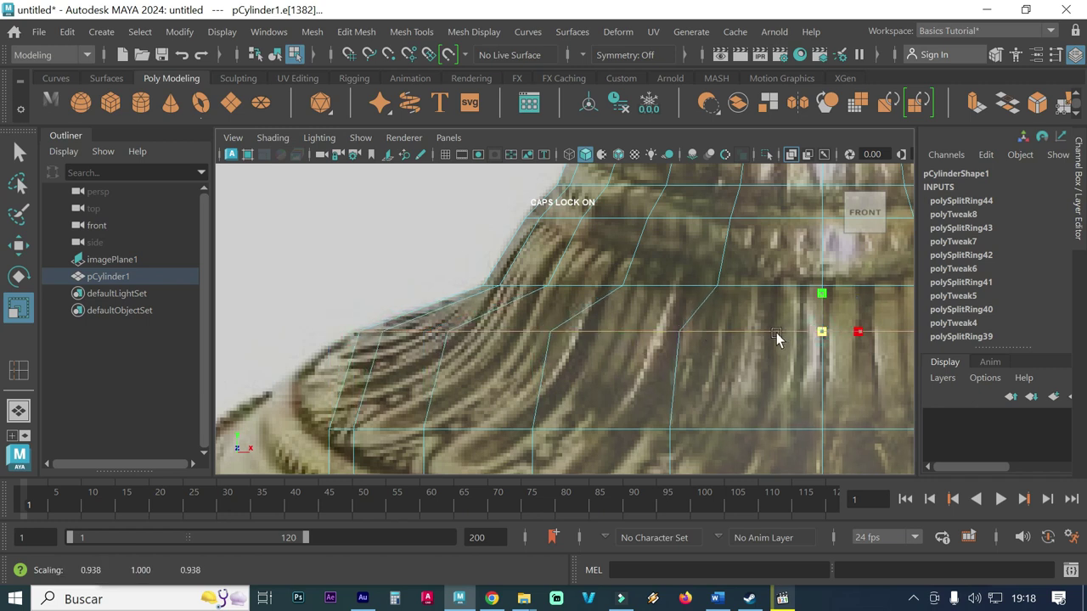
{"action": "left_click_drag", "start_coordinate": [776, 333], "coordinate": [695, 338]}
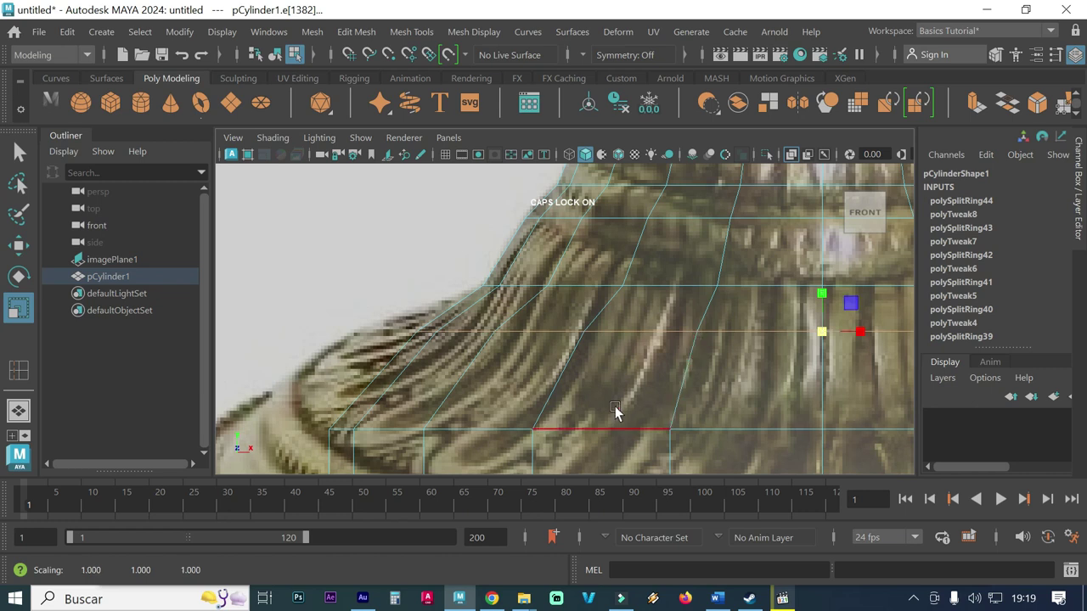
Step: Shrink the selected base loop slightly more and frame the lower flare
{"action": "scroll", "coordinate": [781, 408], "scroll_direction": "down", "scroll_amount": 3}
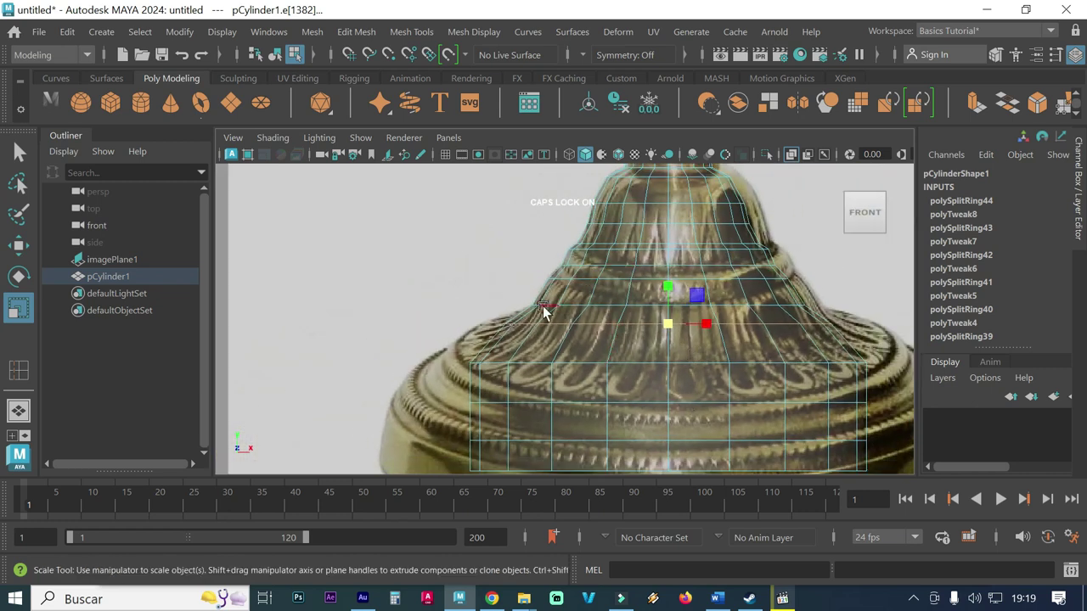
{"action": "scroll", "coordinate": [645, 331], "scroll_direction": "up", "scroll_amount": 1}
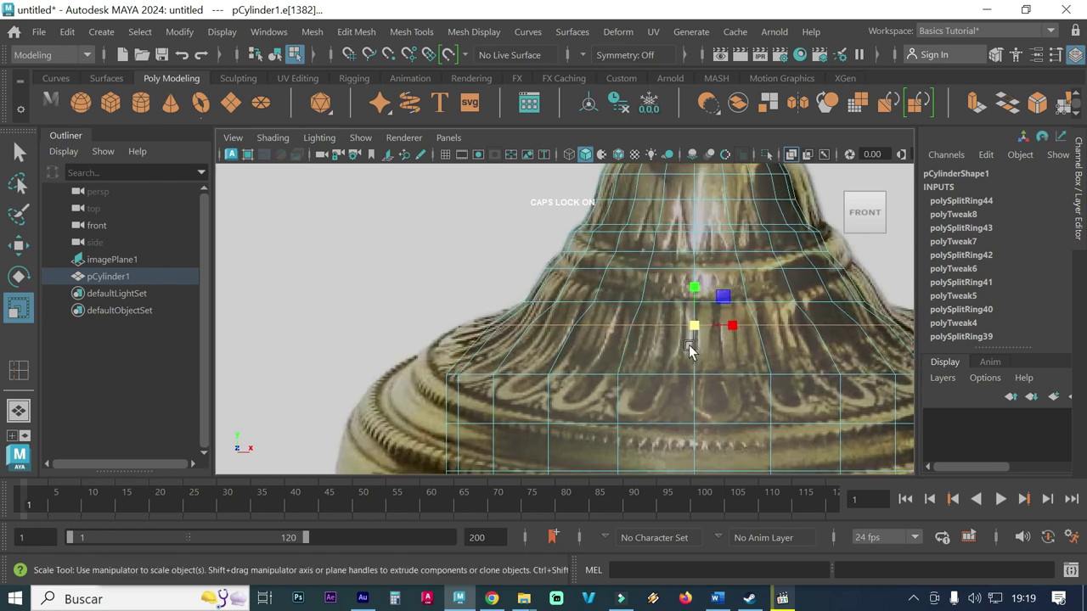
{"action": "left_click_drag", "start_coordinate": [696, 331], "coordinate": [684, 330]}
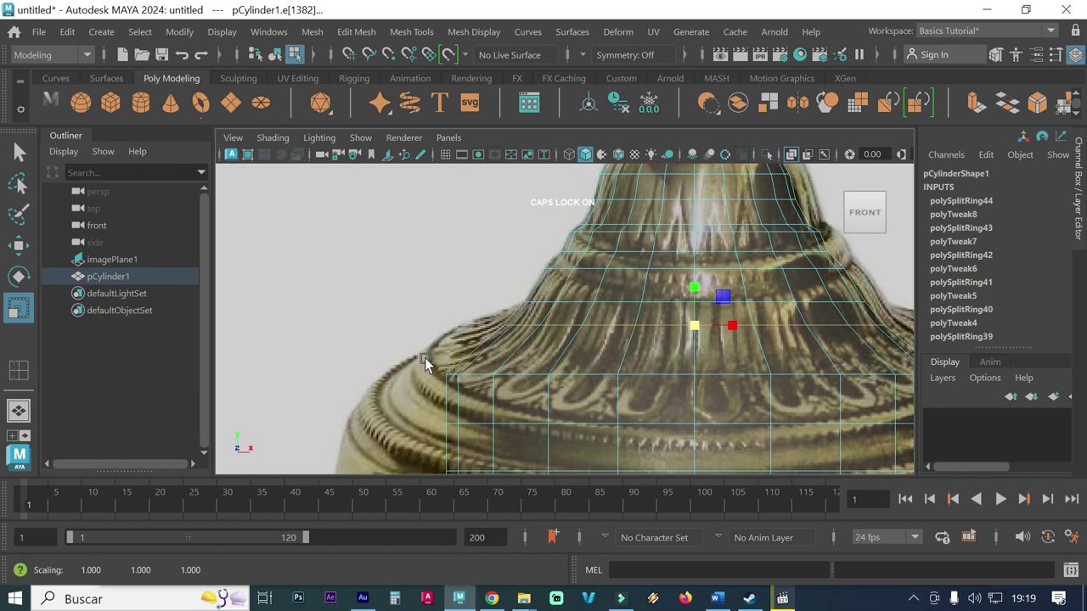
{"action": "scroll", "coordinate": [449, 376], "scroll_direction": "up", "scroll_amount": 1}
{"action": "mouse_move", "coordinate": [496, 371]}
{"action": "middle_mouse_down", "text": "alt"}
{"action": "mouse_move", "coordinate": [519, 337]}
{"action": "mouse_move", "coordinate": [576, 329]}
{"action": "middle_mouse_up", "text": "alt"}
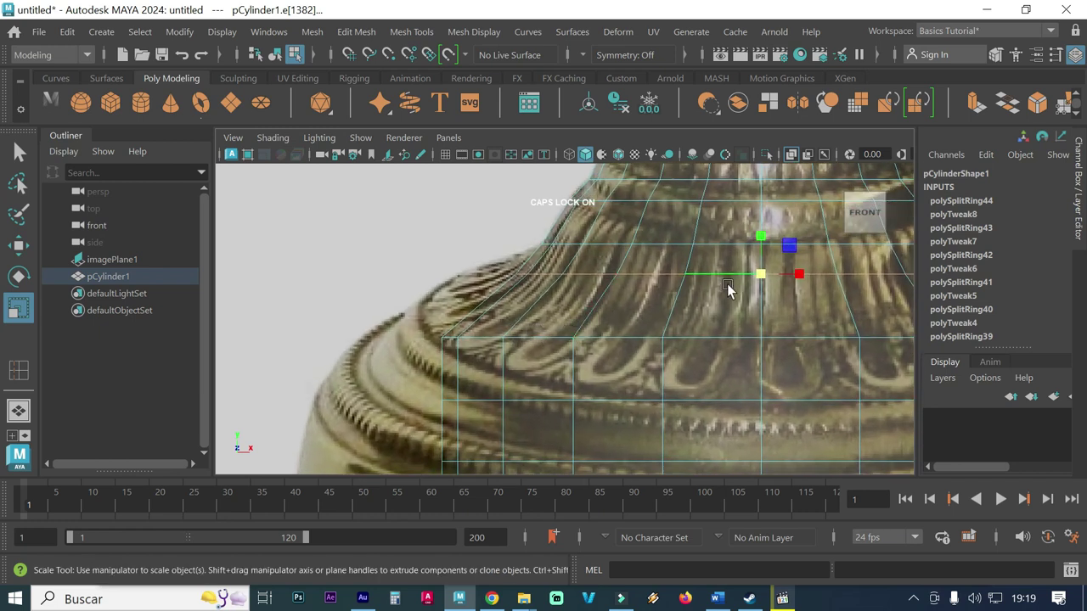
{"action": "left_click", "coordinate": [758, 280]}
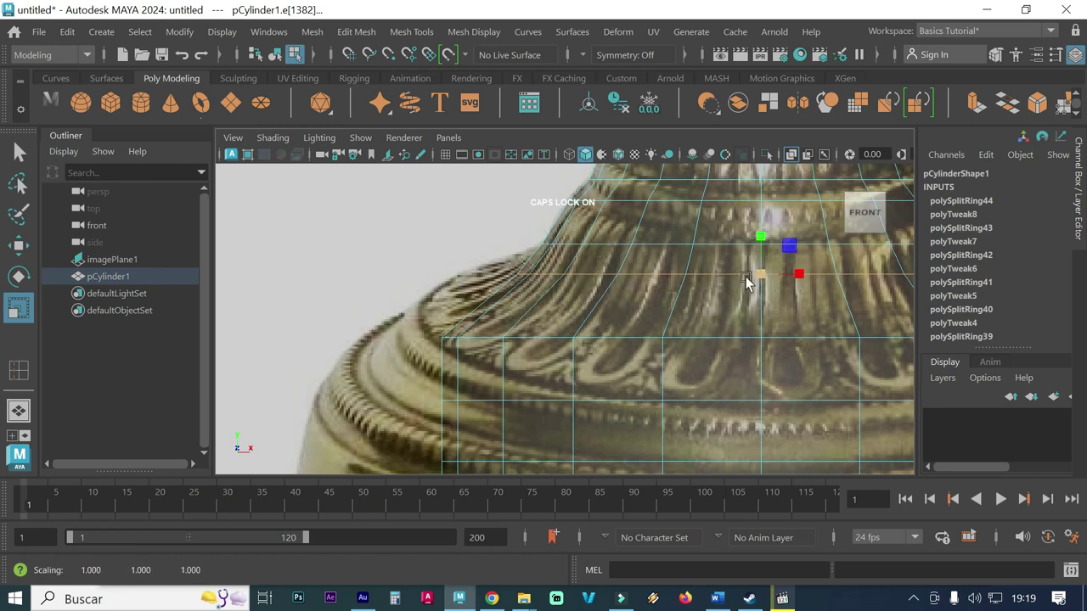
Step: Widen the flare loop to about 1.189 and the loop below to 1.172, then select the bottom rim loop
{"action": "left_click", "coordinate": [456, 336]}
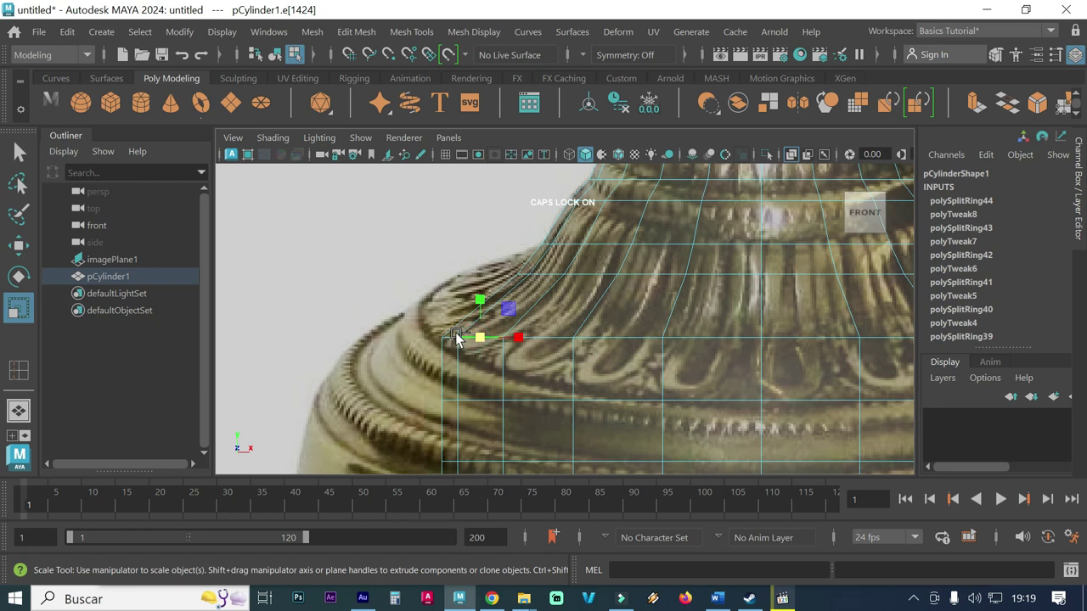
{"action": "double_click", "coordinate": [452, 340]}
{"action": "left_click", "coordinate": [760, 340]}
{"action": "left_click_drag", "start_coordinate": [760, 340], "coordinate": [793, 342]}
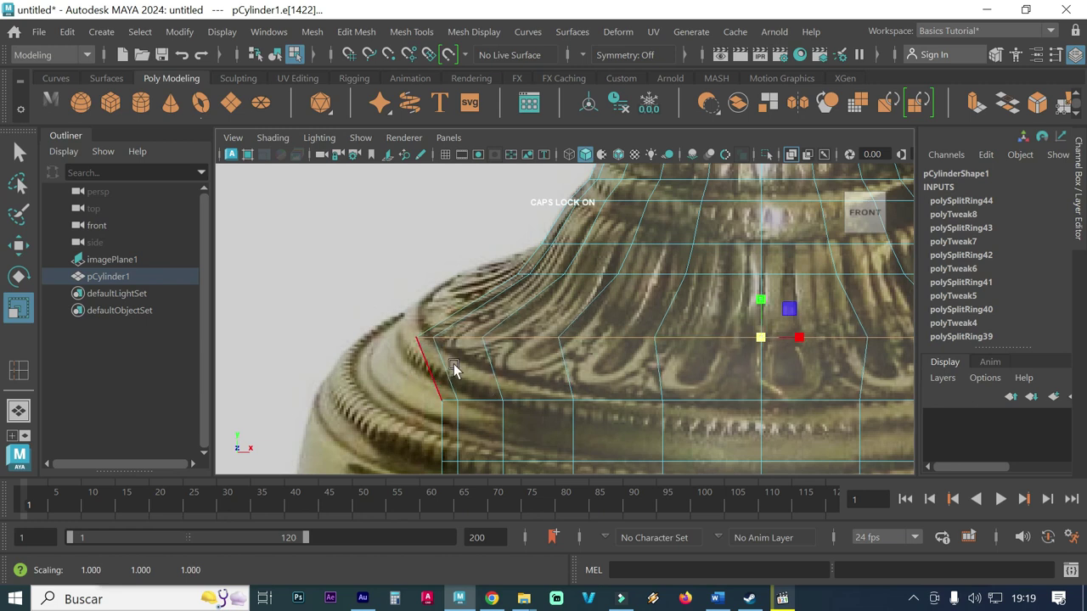
{"action": "double_click", "coordinate": [452, 400]}
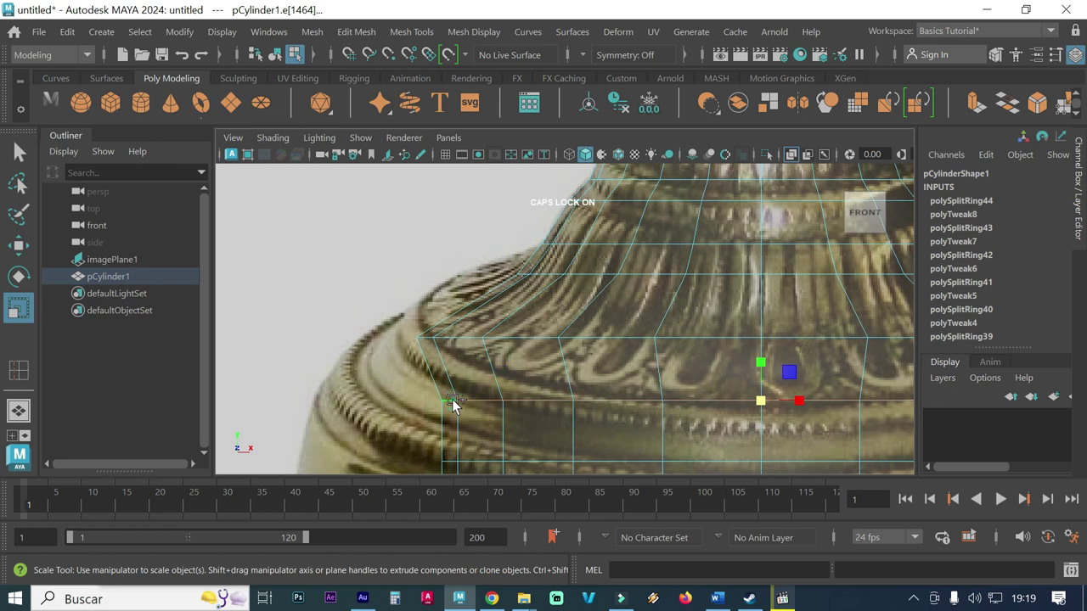
{"action": "left_click_drag", "start_coordinate": [766, 405], "coordinate": [852, 402]}
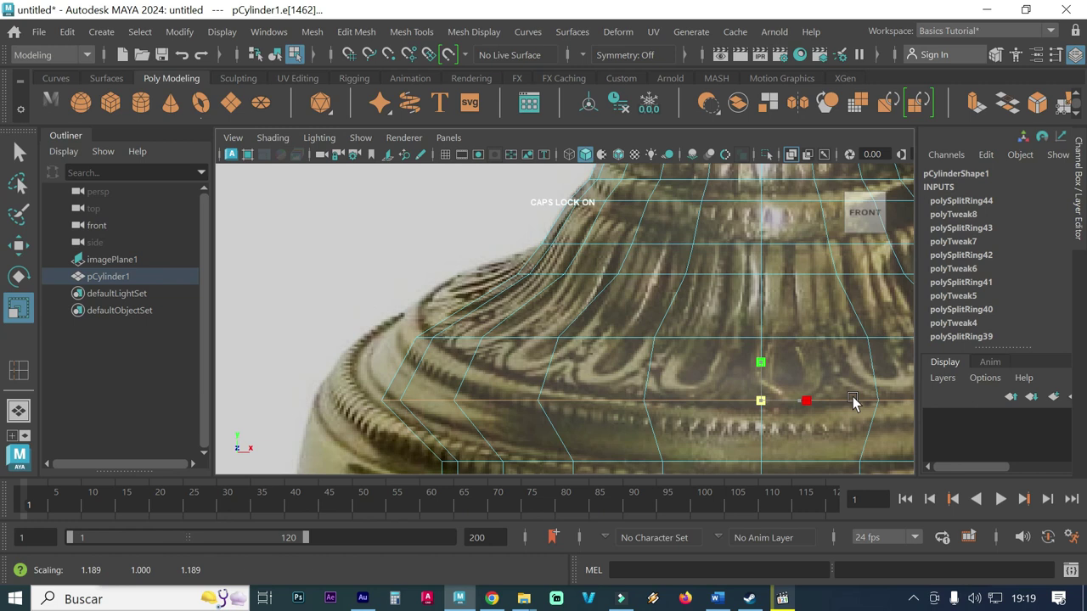
{"action": "left_click_drag", "start_coordinate": [853, 401], "coordinate": [853, 401]}
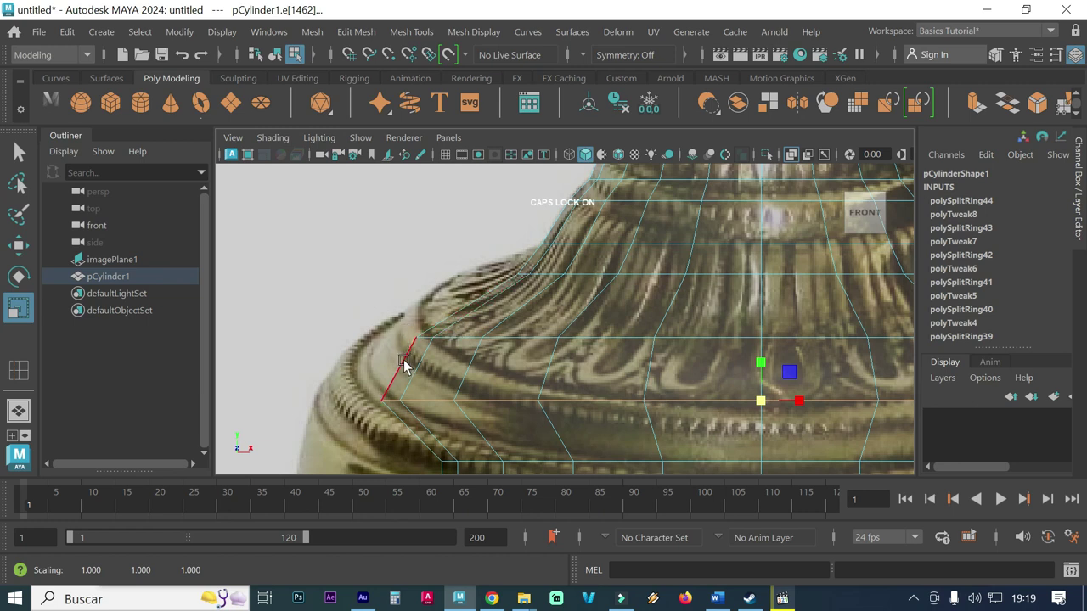
{"action": "left_click", "coordinate": [450, 458]}
{"action": "double_click", "coordinate": [448, 461]}
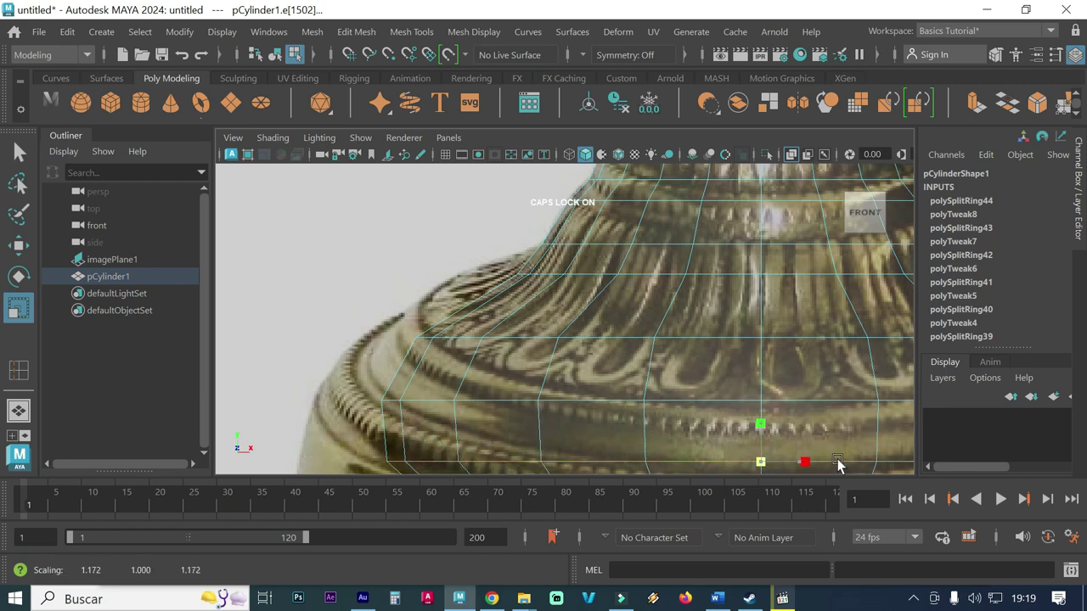
Step: Widen the lowest edge loop of the base to match the foot
{"action": "mouse_move", "coordinate": [852, 459]}
{"action": "middle_mouse_down", "text": "alt"}
{"action": "mouse_move", "coordinate": [823, 393]}
{"action": "mouse_move", "coordinate": [823, 261]}
{"action": "middle_mouse_up", "text": "alt"}
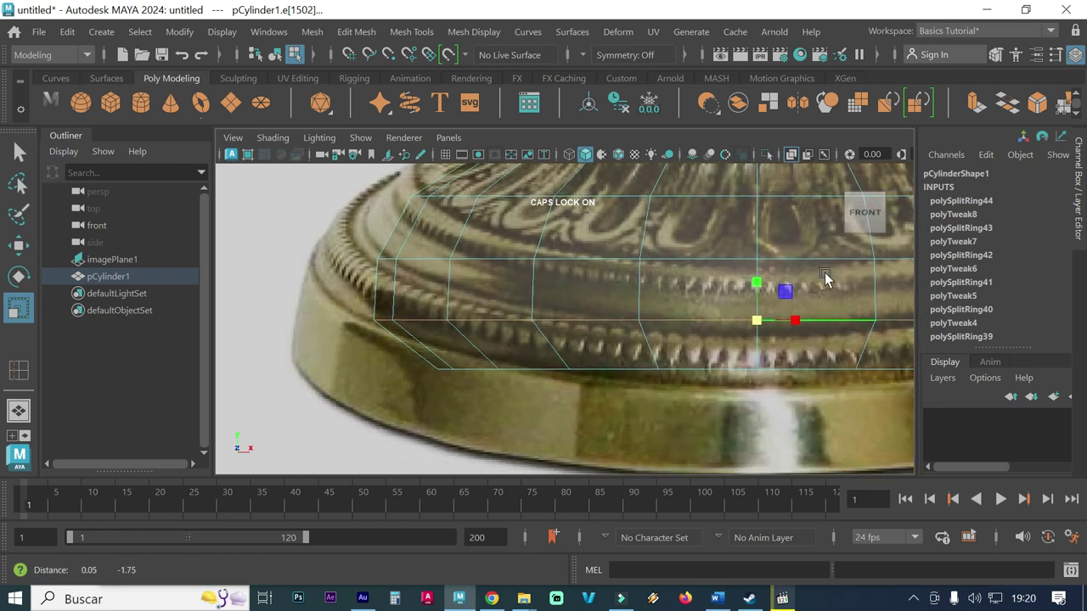
{"action": "left_click", "coordinate": [463, 371]}
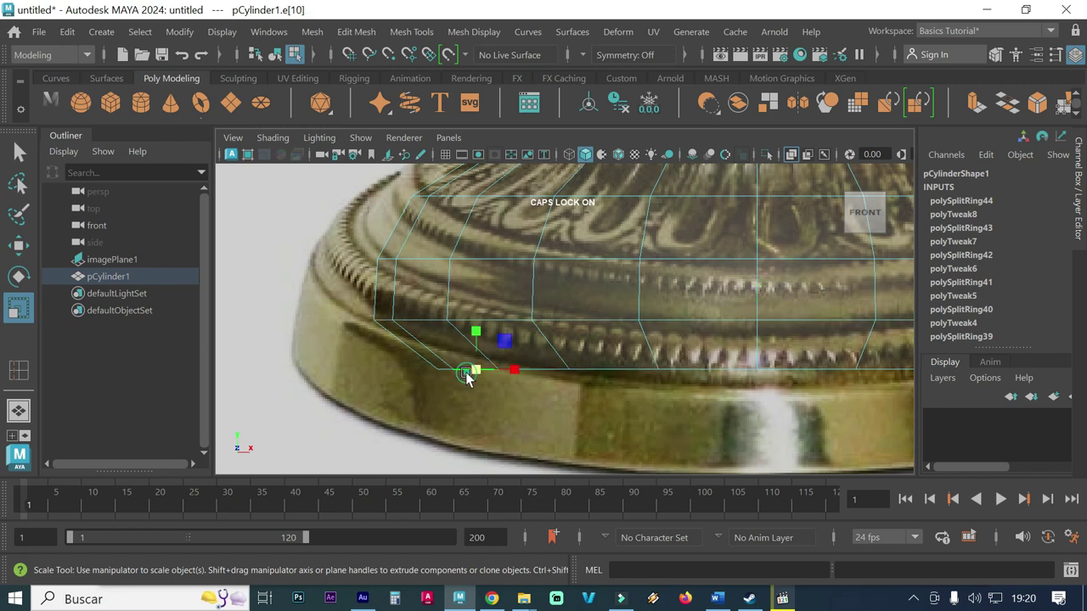
{"action": "double_click", "coordinate": [446, 371]}
{"action": "left_click_drag", "start_coordinate": [756, 369], "coordinate": [844, 385]}
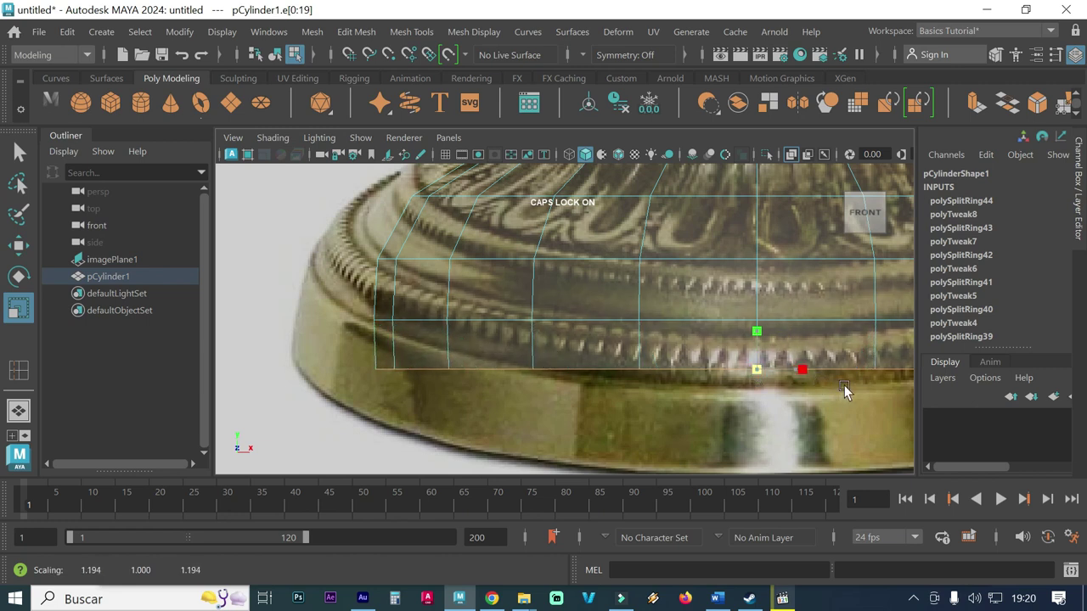
Step: Widen the edge loop along the base's raised band
{"action": "scroll", "coordinate": [832, 380], "scroll_direction": "down", "scroll_amount": 5}
{"action": "scroll", "coordinate": [561, 353], "scroll_direction": "up", "scroll_amount": 2}
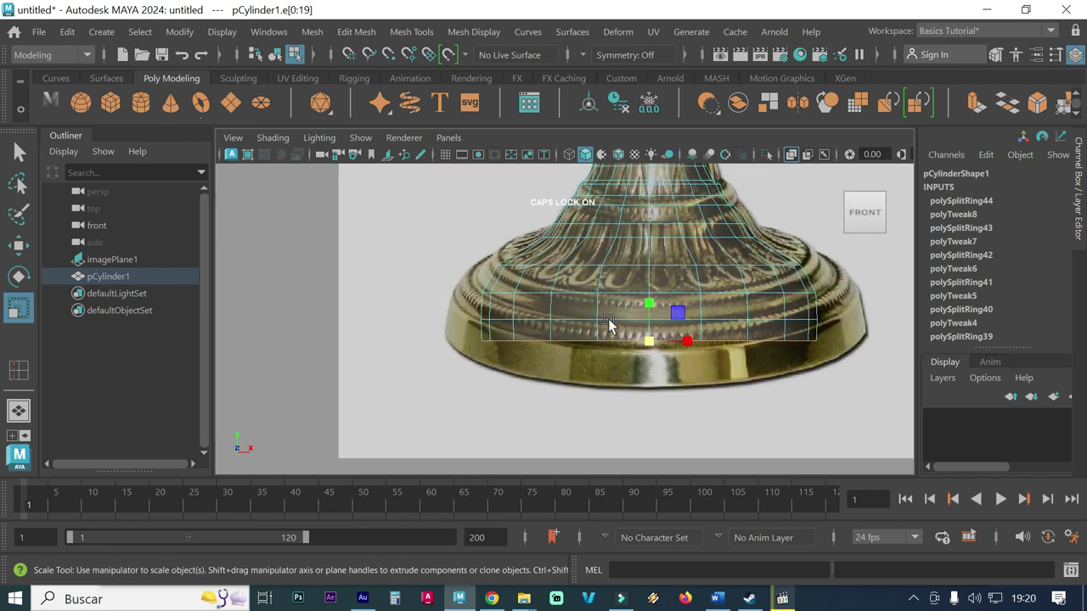
{"action": "scroll", "coordinate": [611, 307], "scroll_direction": "up", "scroll_amount": 2}
{"action": "scroll", "coordinate": [606, 345], "scroll_direction": "up", "scroll_amount": 2}
{"action": "scroll", "coordinate": [645, 335], "scroll_direction": "up", "scroll_amount": 1}
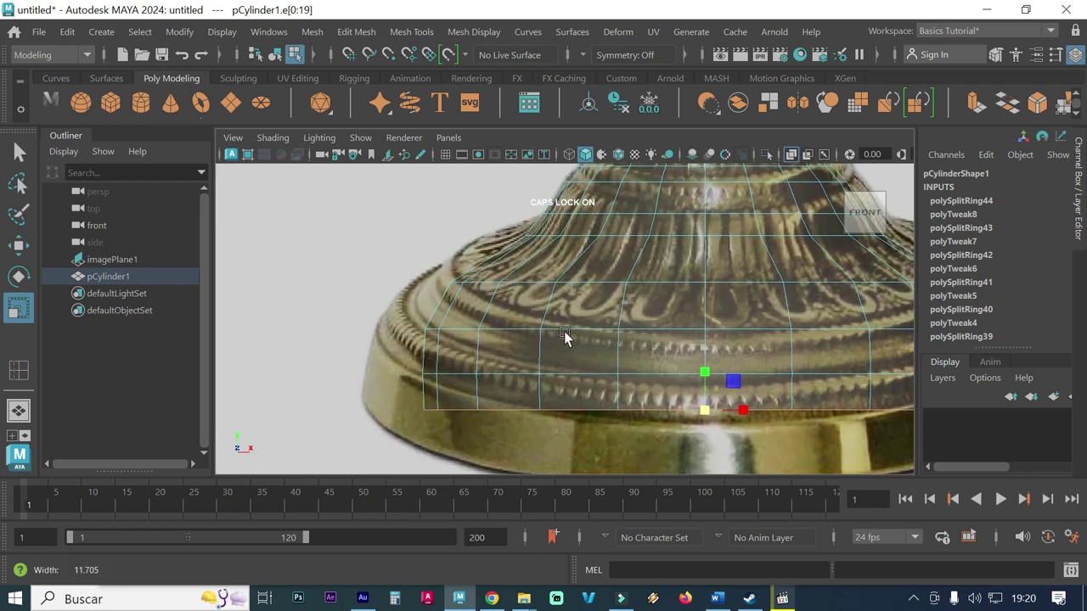
{"action": "scroll", "coordinate": [556, 289], "scroll_direction": "up", "scroll_amount": 1}
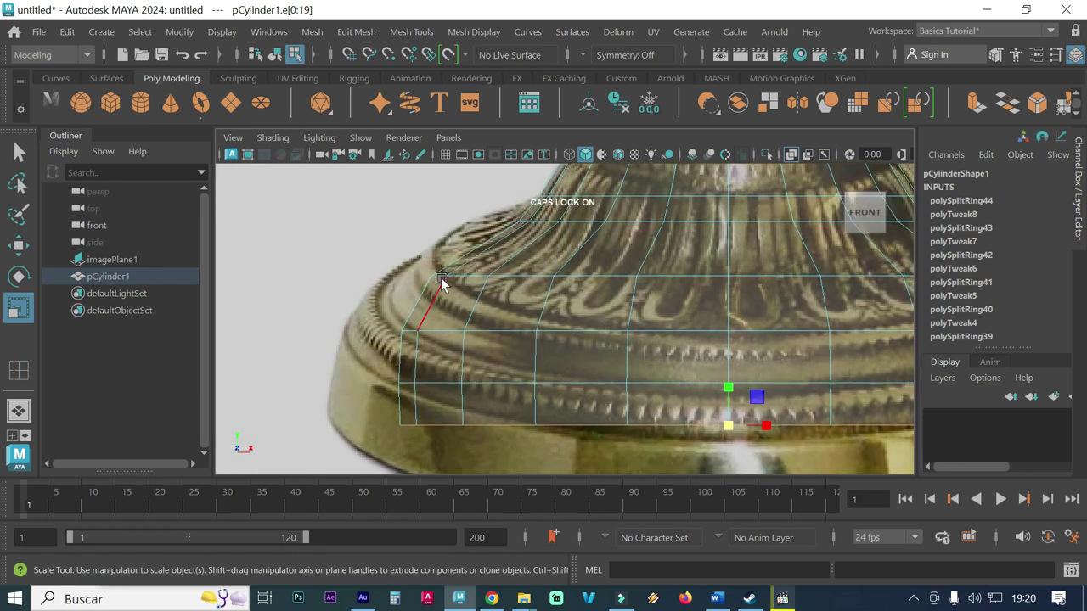
{"action": "left_click", "coordinate": [422, 332]}
{"action": "left_click", "coordinate": [728, 333]}
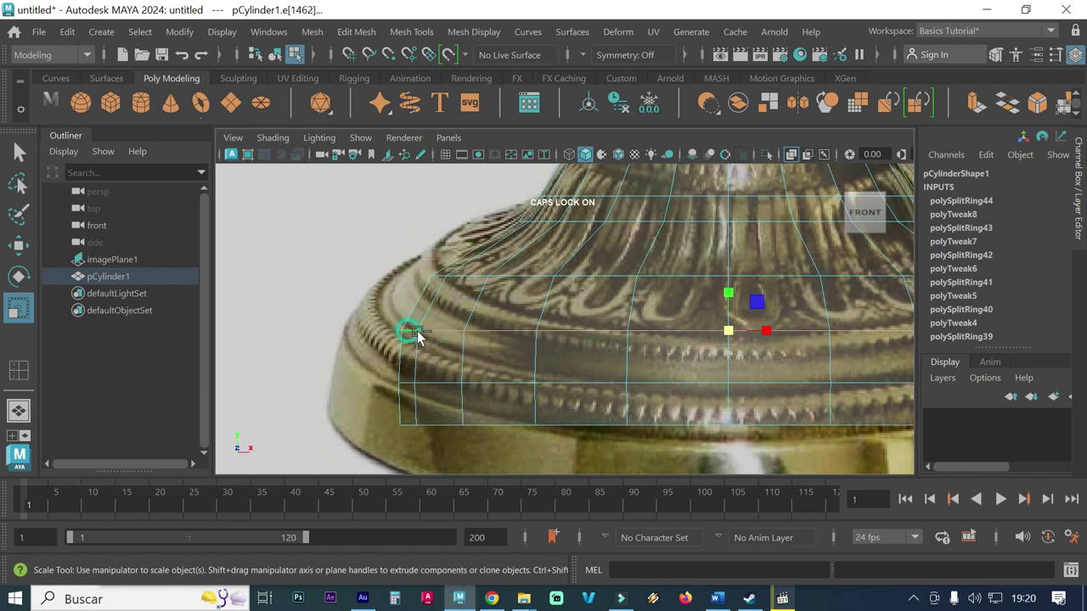
{"action": "left_click_drag", "start_coordinate": [729, 331], "coordinate": [779, 340]}
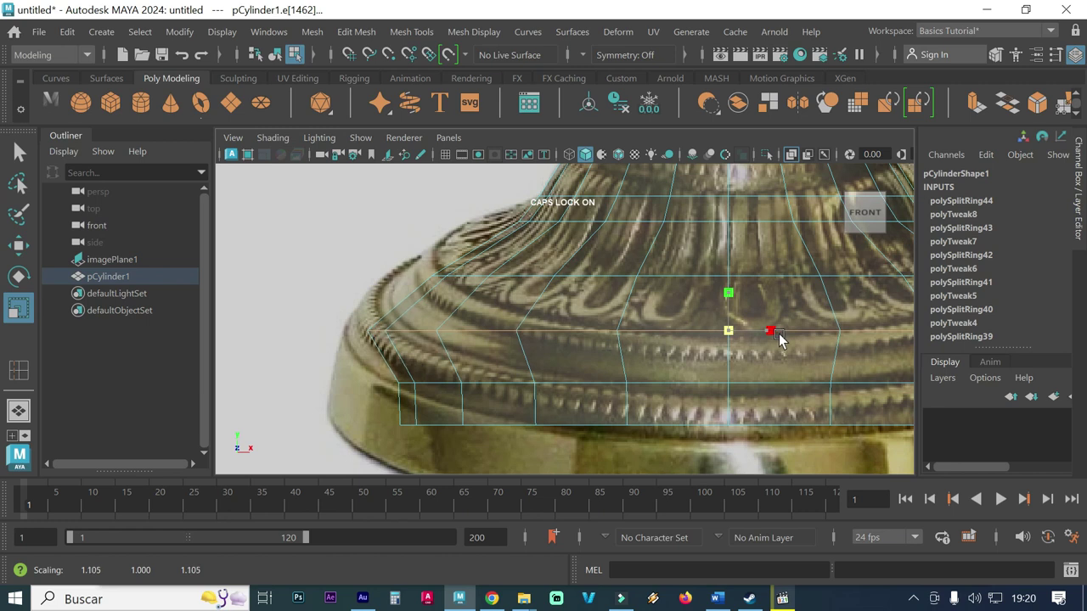
Step: Widen the lower band's loop to about 1.132 and the bottom loop to about 1.152
{"action": "left_click", "coordinate": [433, 384]}
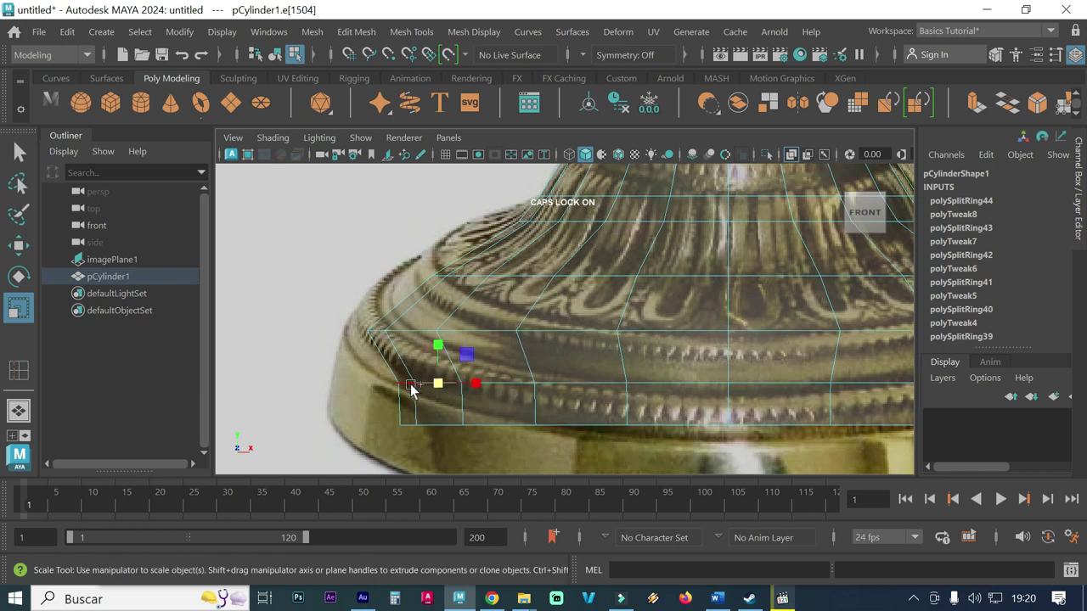
{"action": "left_click", "coordinate": [404, 388]}
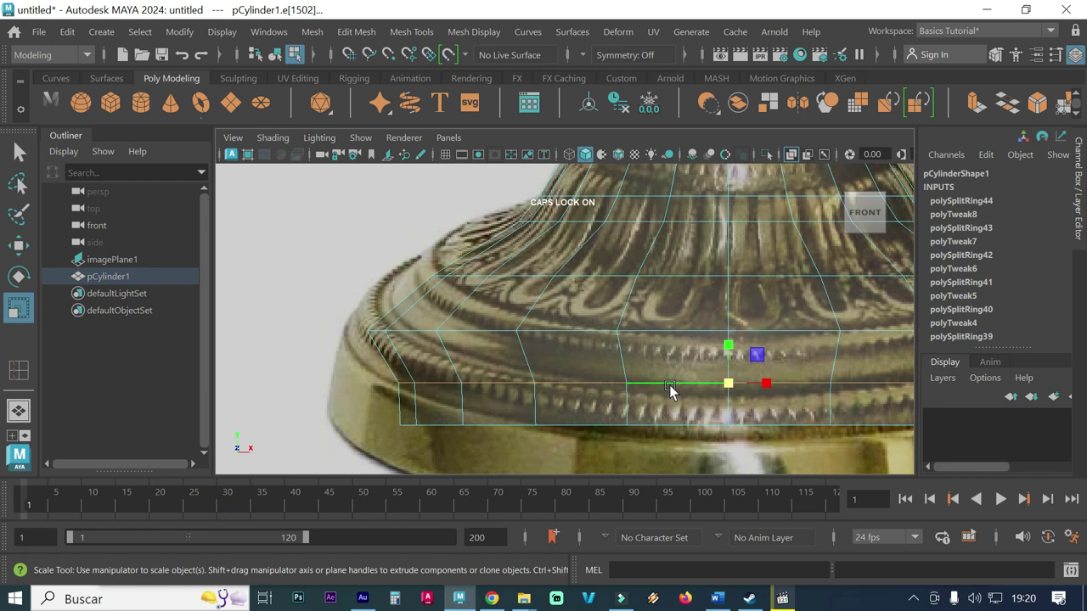
{"action": "left_click_drag", "start_coordinate": [728, 386], "coordinate": [792, 387]}
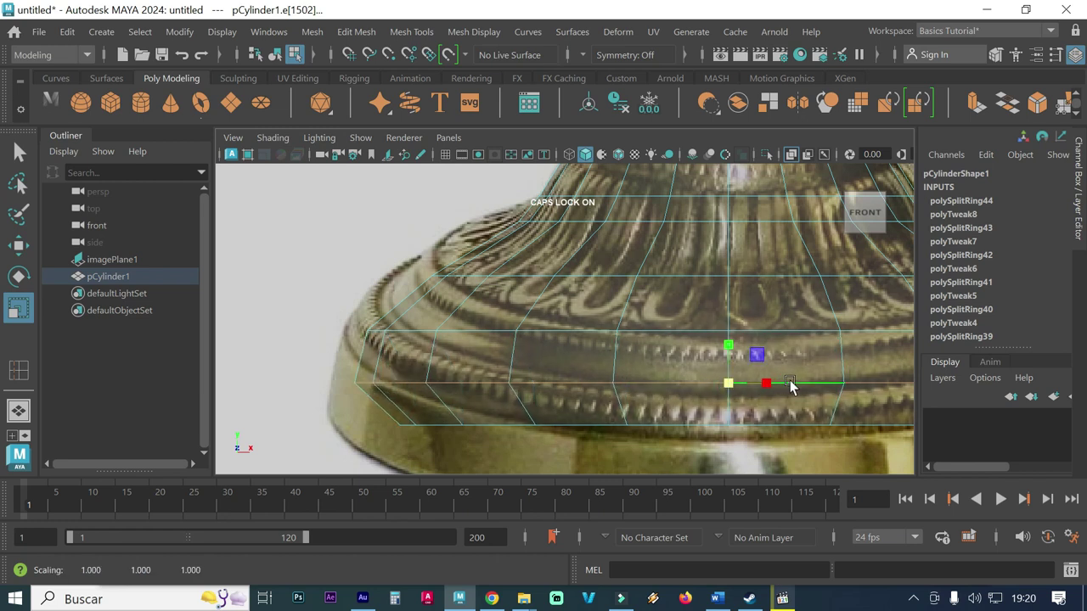
{"action": "left_click", "coordinate": [424, 425]}
{"action": "double_click", "coordinate": [409, 426]}
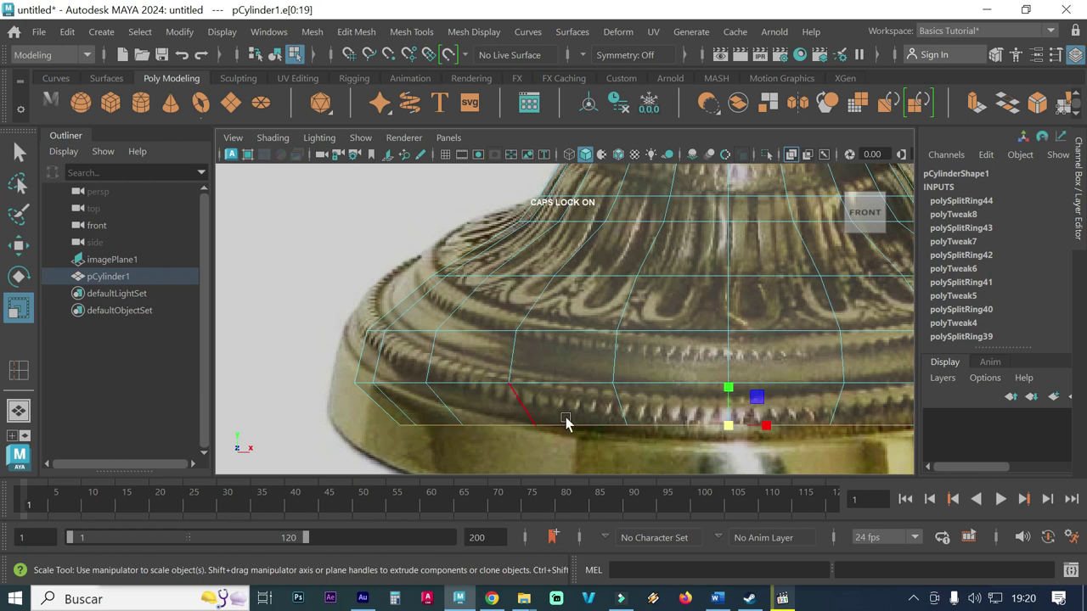
{"action": "left_click_drag", "start_coordinate": [729, 424], "coordinate": [795, 427]}
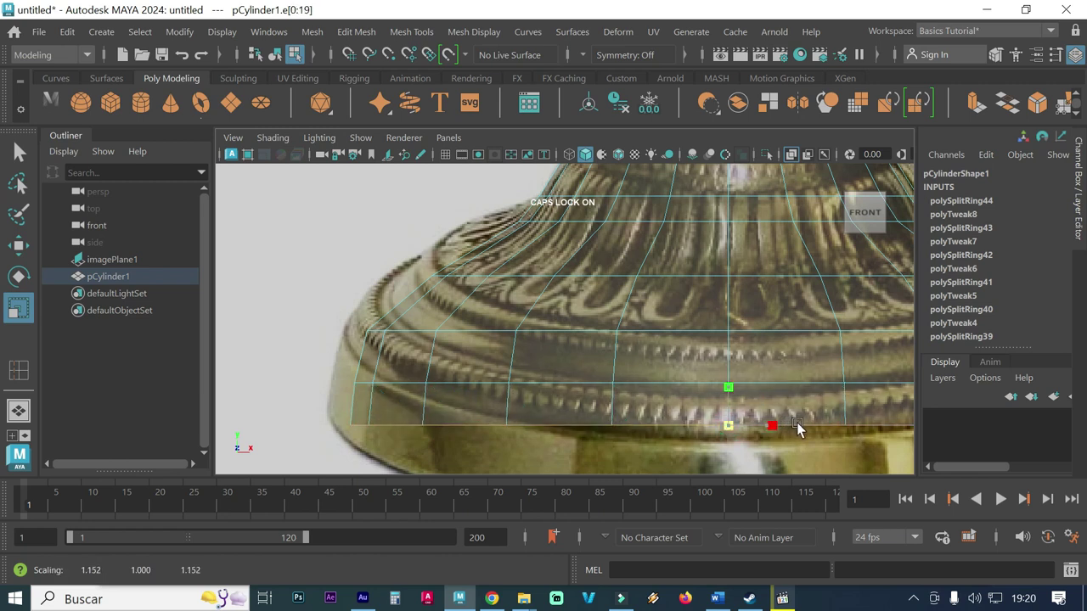
{"action": "left_click_drag", "start_coordinate": [798, 429], "coordinate": [800, 430]}
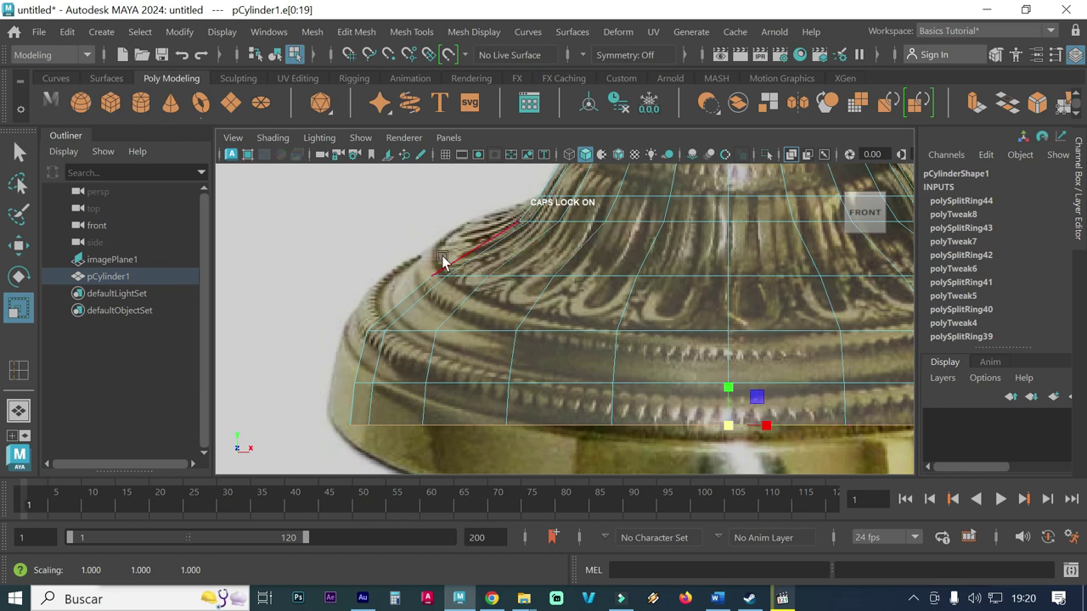
Step: Insert an edge loop across the base's upper dome and scale it outward slightly
{"action": "left_click", "coordinate": [422, 32]}
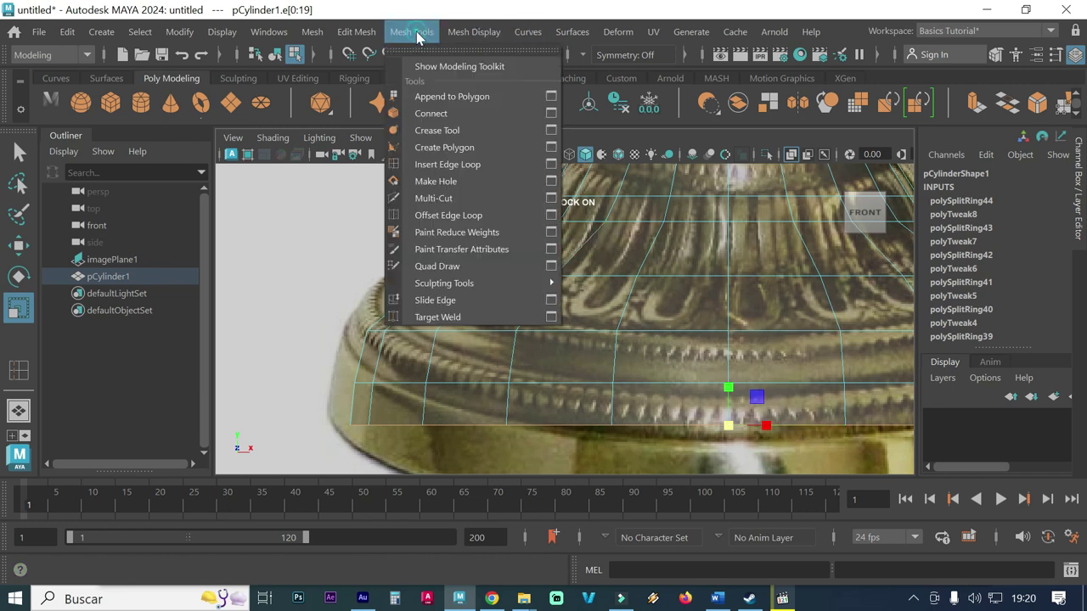
{"action": "left_click", "coordinate": [433, 164]}
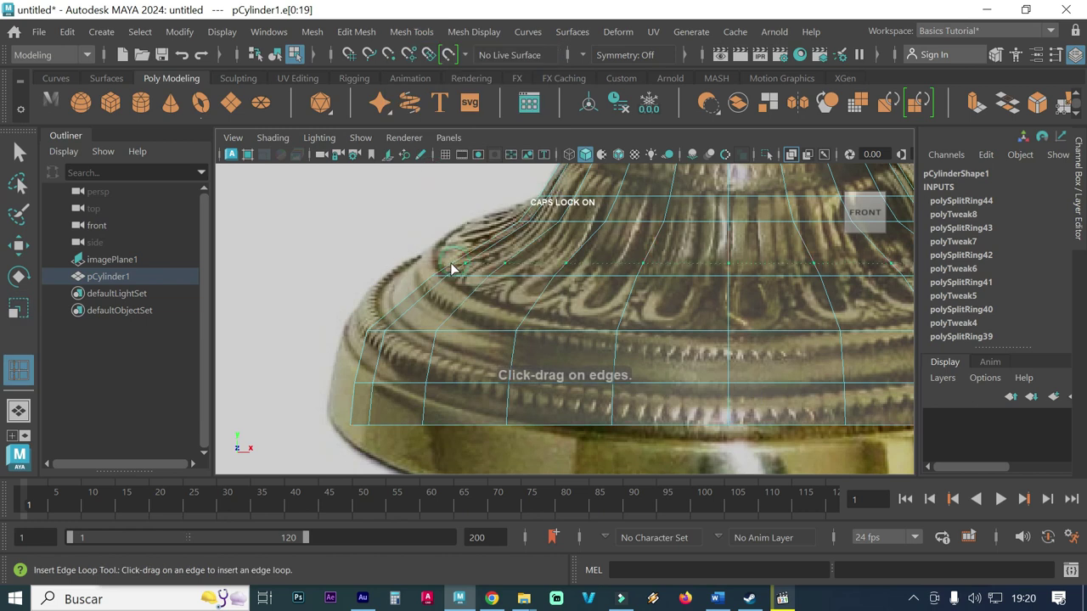
{"action": "left_click_drag", "start_coordinate": [451, 266], "coordinate": [415, 290]}
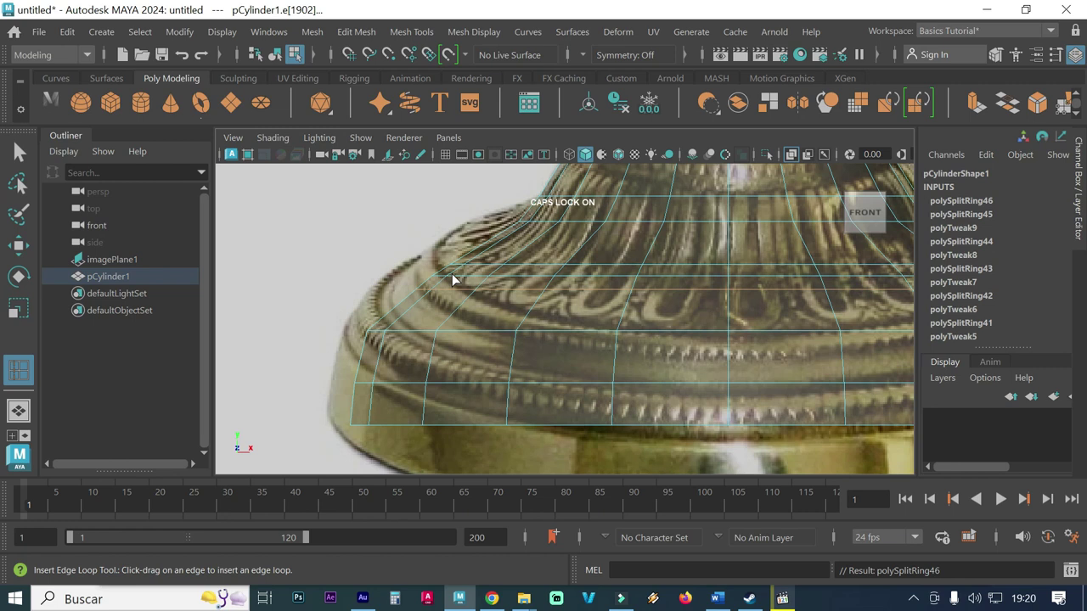
{"action": "left_click", "coordinate": [19, 151]}
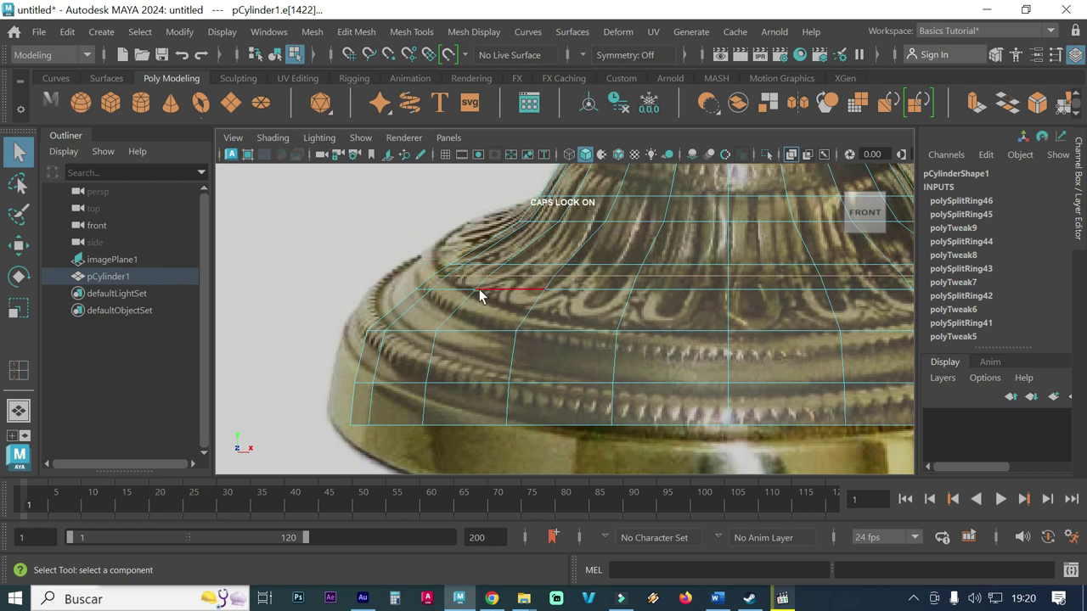
{"action": "key", "text": "r"}
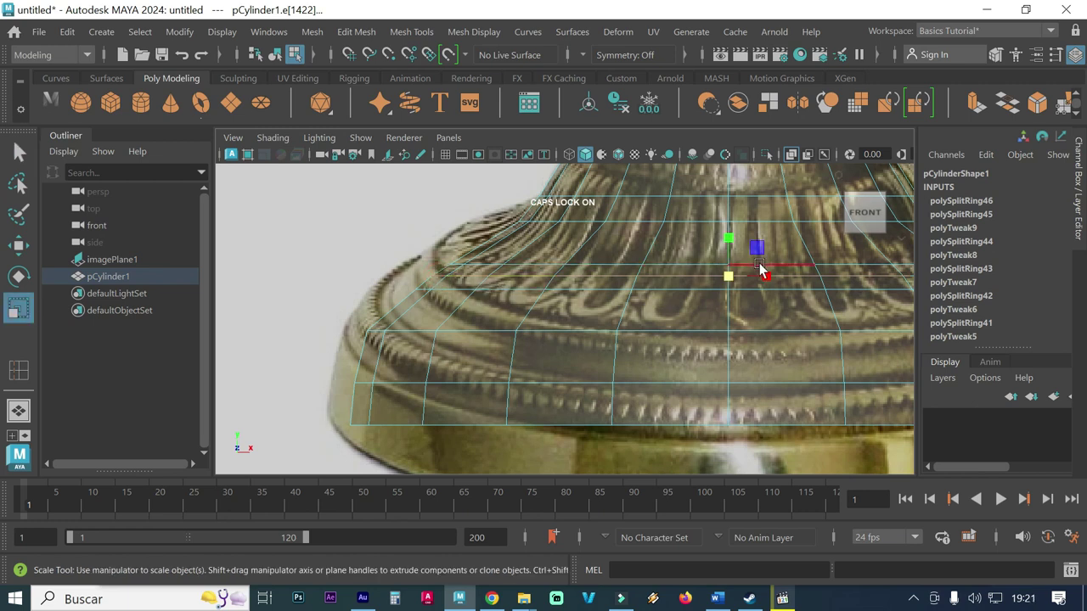
{"action": "left_click_drag", "start_coordinate": [739, 273], "coordinate": [748, 281]}
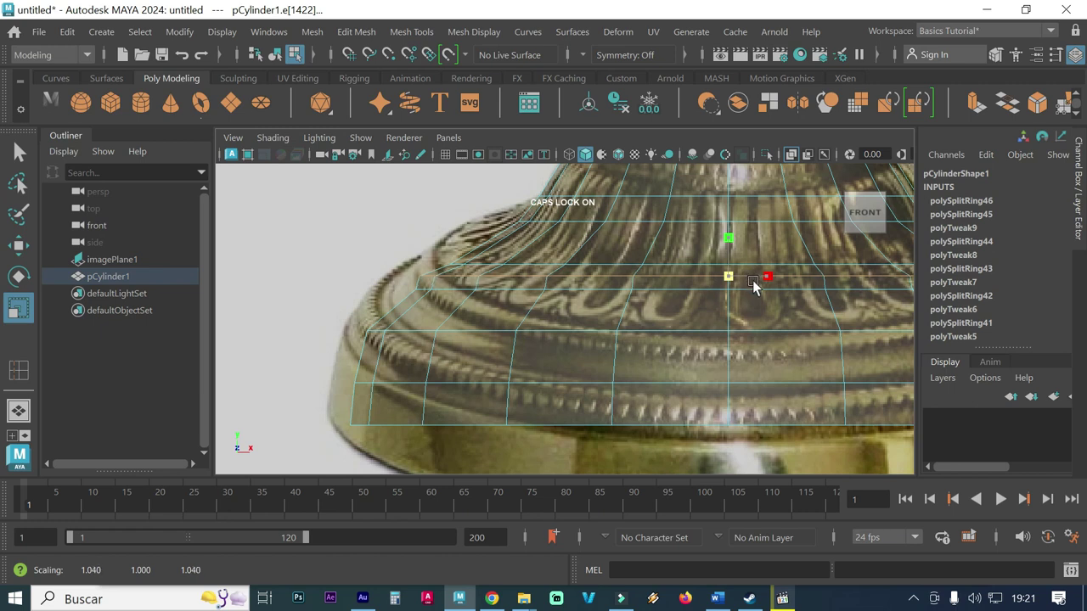
{"action": "left_click_drag", "start_coordinate": [754, 281], "coordinate": [755, 281]}
{"action": "right_click_drag", "start_coordinate": [417, 266], "coordinate": [542, 272], "text": "alt"}
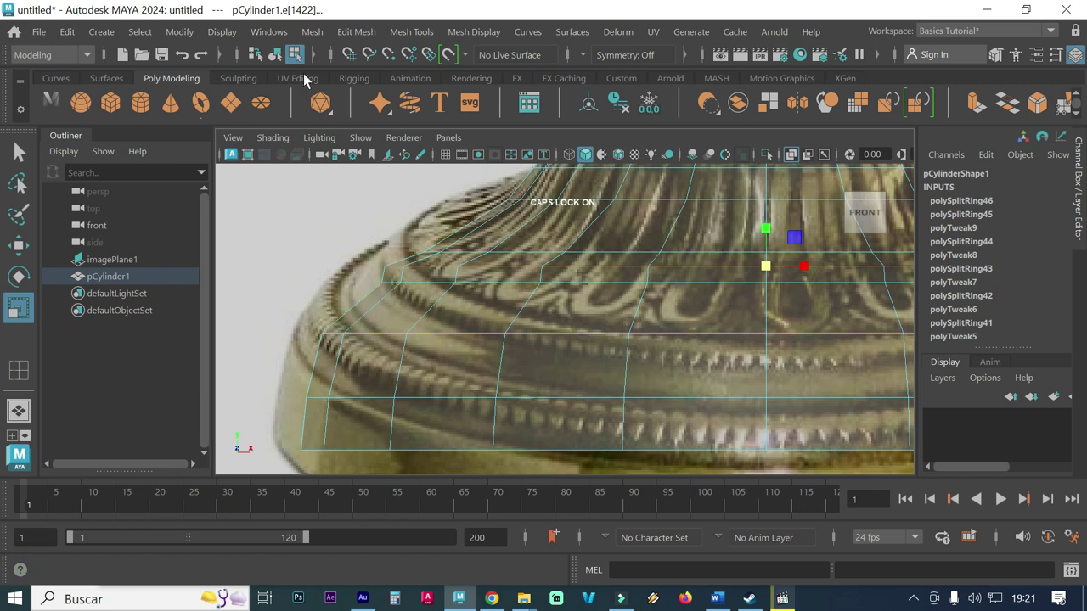
{"action": "left_click", "coordinate": [356, 32]}
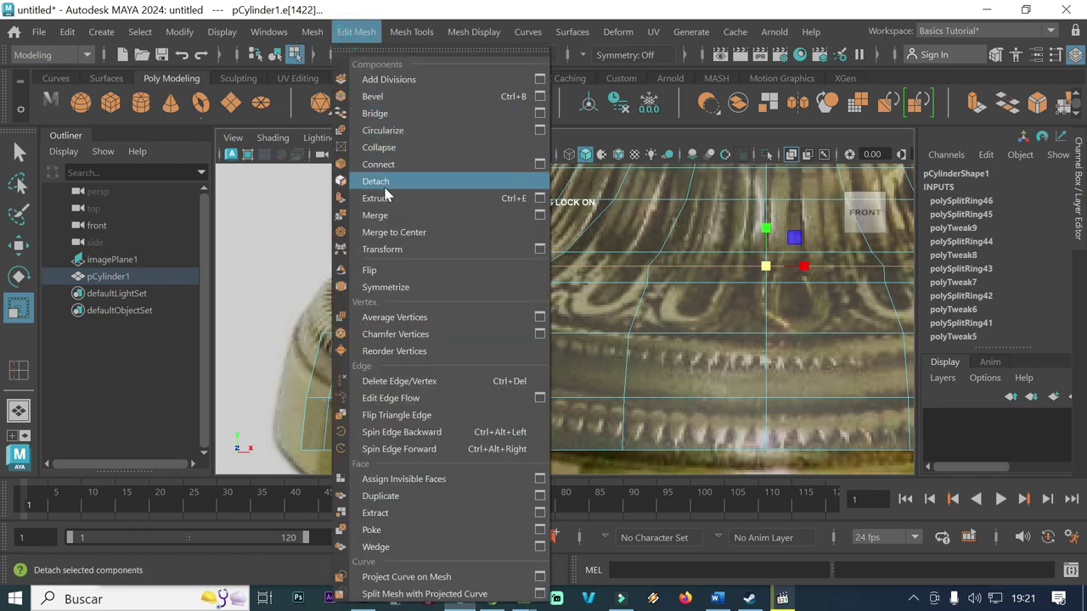
{"action": "mouse_move", "coordinate": [411, 31]}
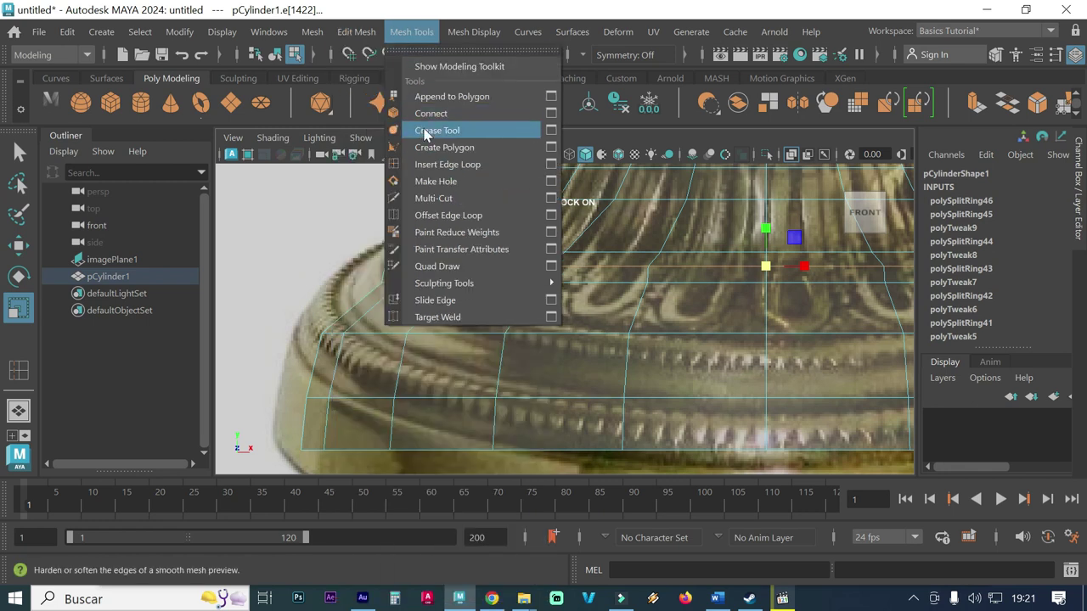
Step: Insert a new edge loop across the lower dome and scale it inward
{"action": "left_click", "coordinate": [432, 164]}
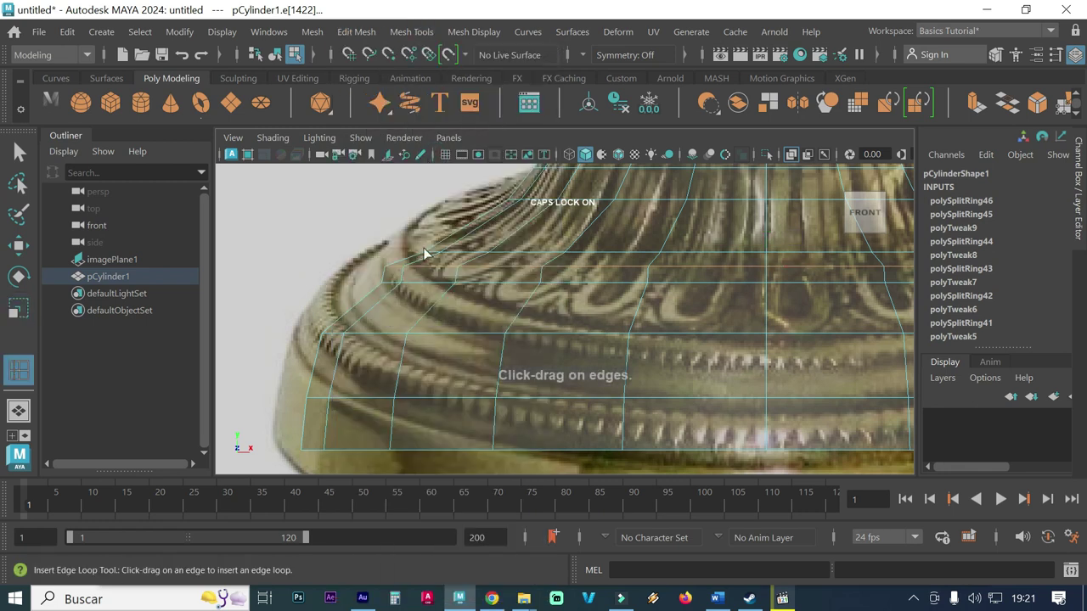
{"action": "left_click", "coordinate": [359, 309]}
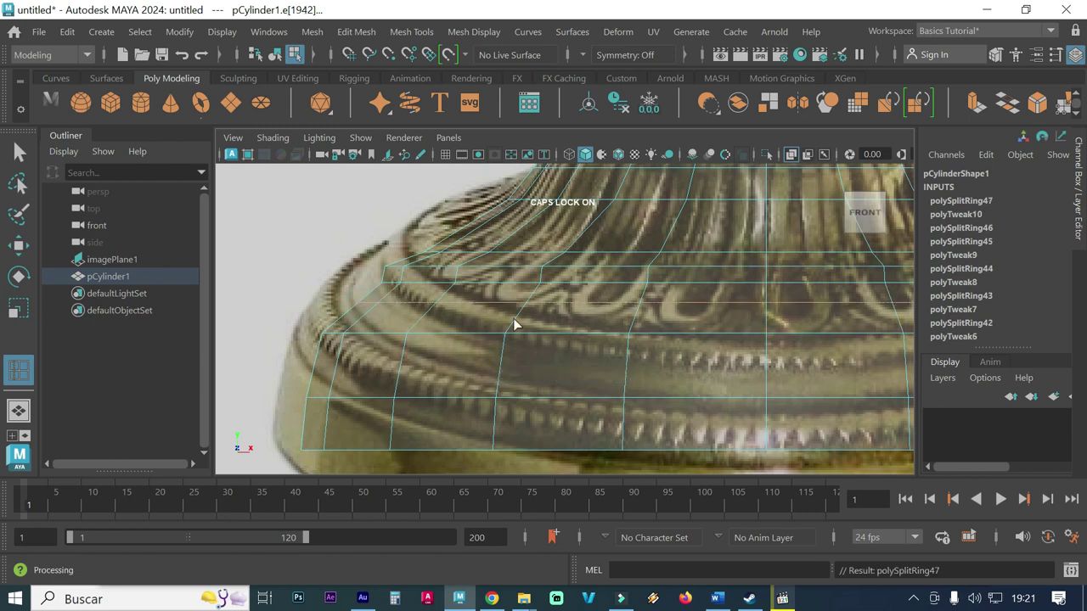
{"action": "key", "text": "r"}
{"action": "mouse_move", "coordinate": [751, 302]}
{"action": "left_mouse_down"}
{"action": "mouse_move", "coordinate": [737, 305]}
{"action": "mouse_move", "coordinate": [754, 310]}
{"action": "left_mouse_up"}
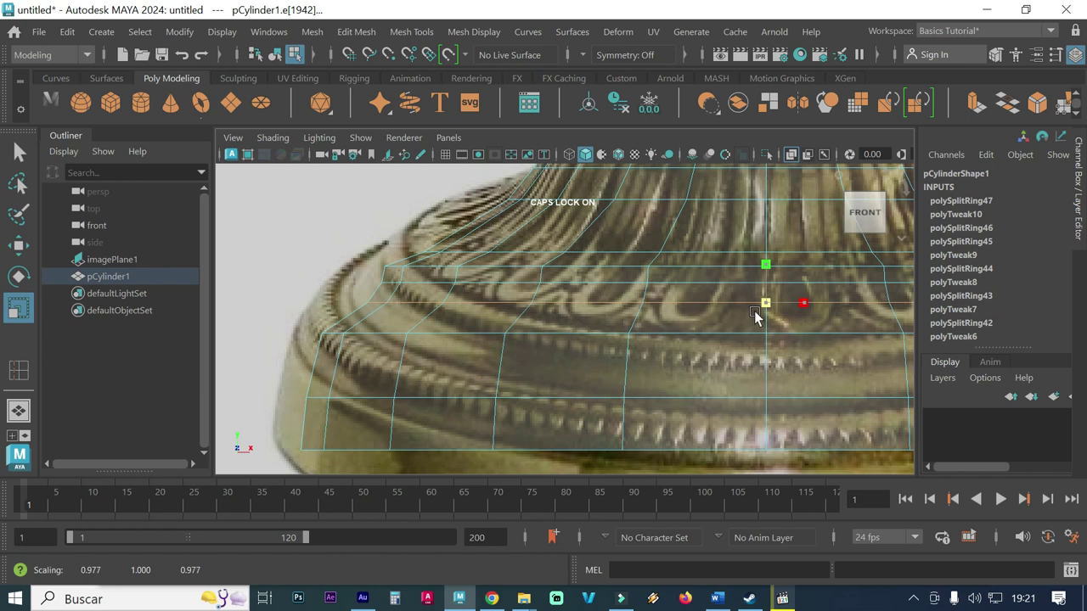
{"action": "left_click_drag", "start_coordinate": [754, 311], "coordinate": [754, 311]}
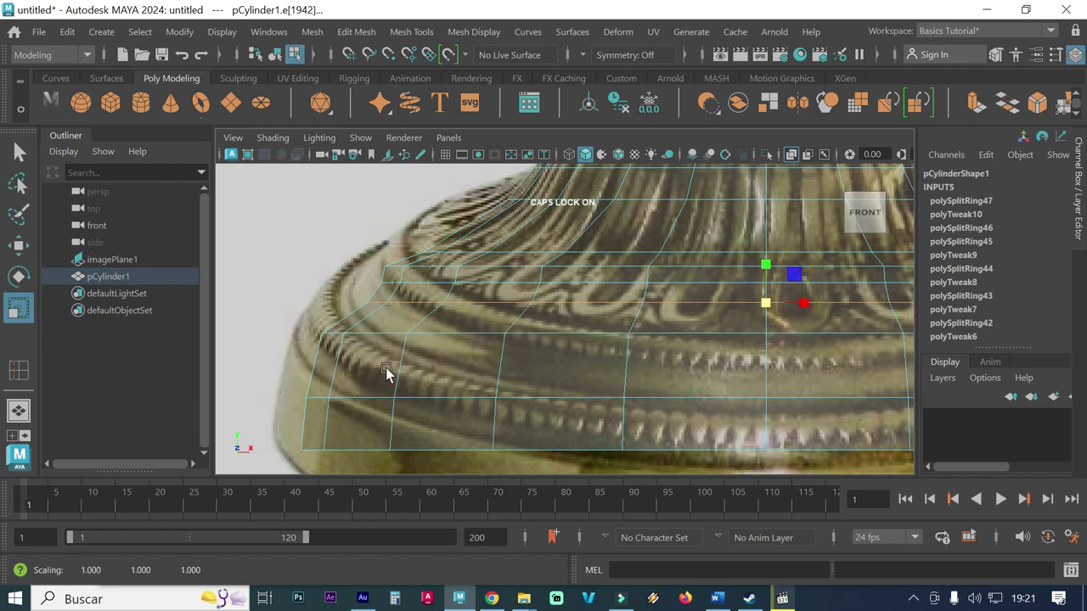
Step: Slightly rescale the lower band edge loop, then select the base's bottom rim edge loop
{"action": "left_click", "coordinate": [357, 400]}
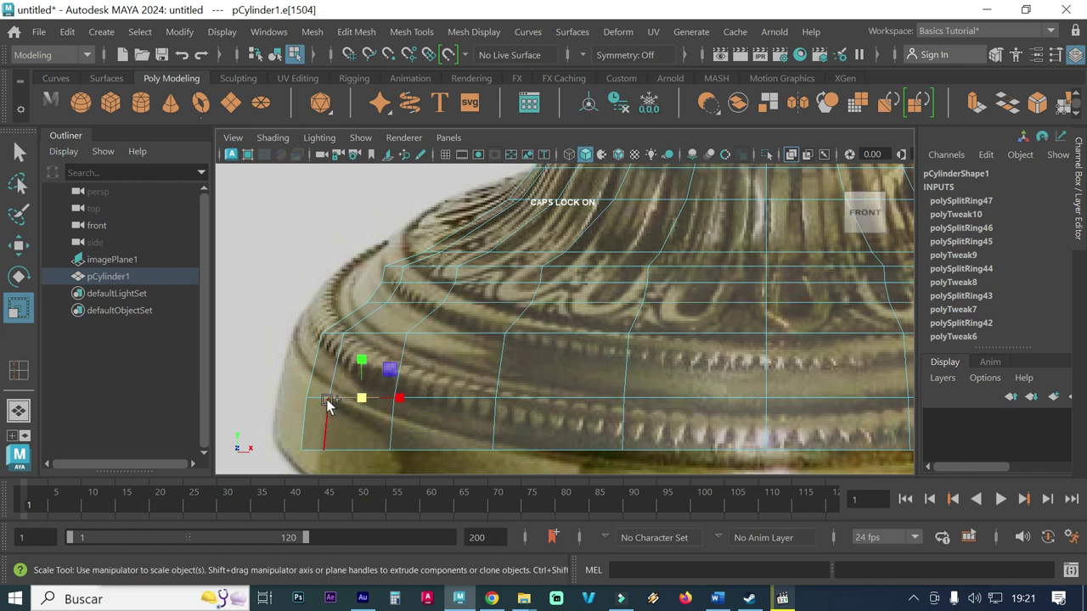
{"action": "left_click", "coordinate": [328, 403], "text": "shift"}
{"action": "left_click", "coordinate": [444, 402]}
{"action": "left_click", "coordinate": [344, 402]}
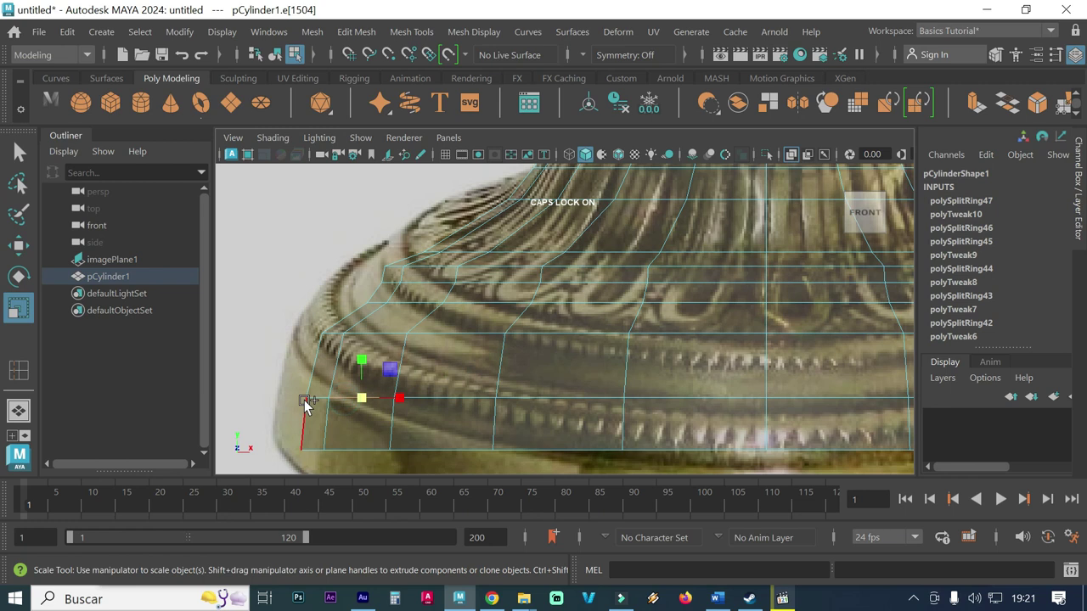
{"action": "double_click", "coordinate": [316, 400]}
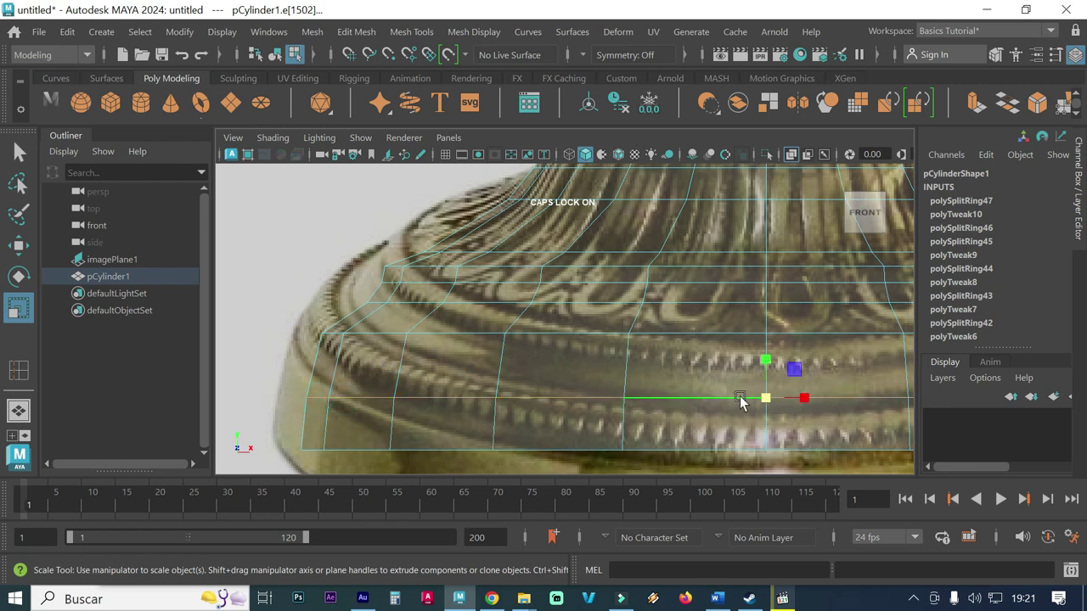
{"action": "left_click_drag", "start_coordinate": [764, 405], "coordinate": [767, 404]}
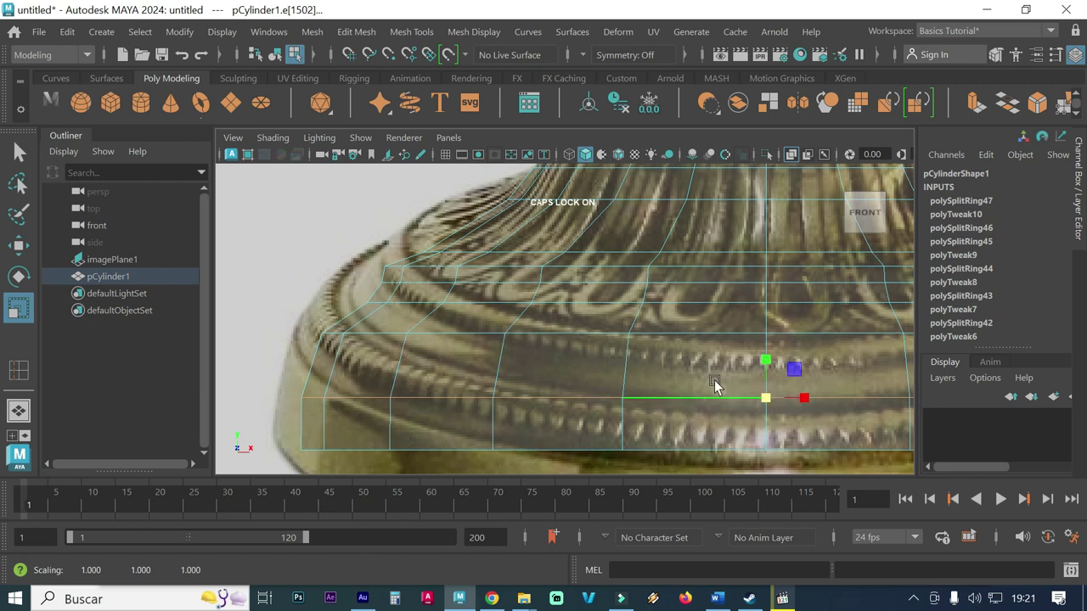
{"action": "left_click", "coordinate": [348, 453]}
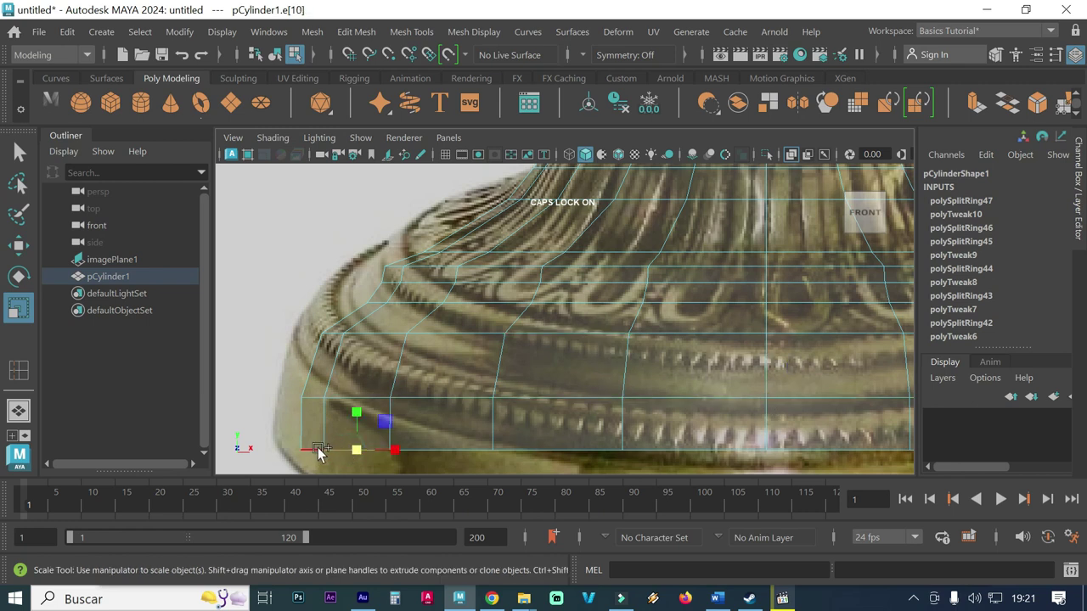
{"action": "double_click", "coordinate": [312, 448]}
Step: Move the base's bottom edge loop downward
{"action": "key", "text": "w"}
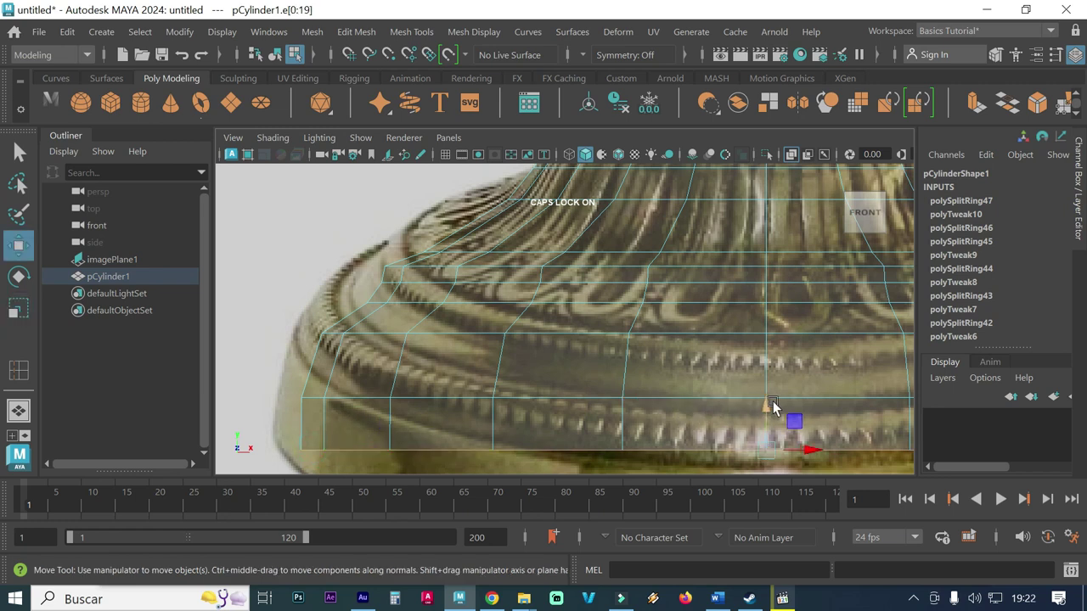
{"action": "left_click_drag", "start_coordinate": [768, 407], "coordinate": [769, 433]}
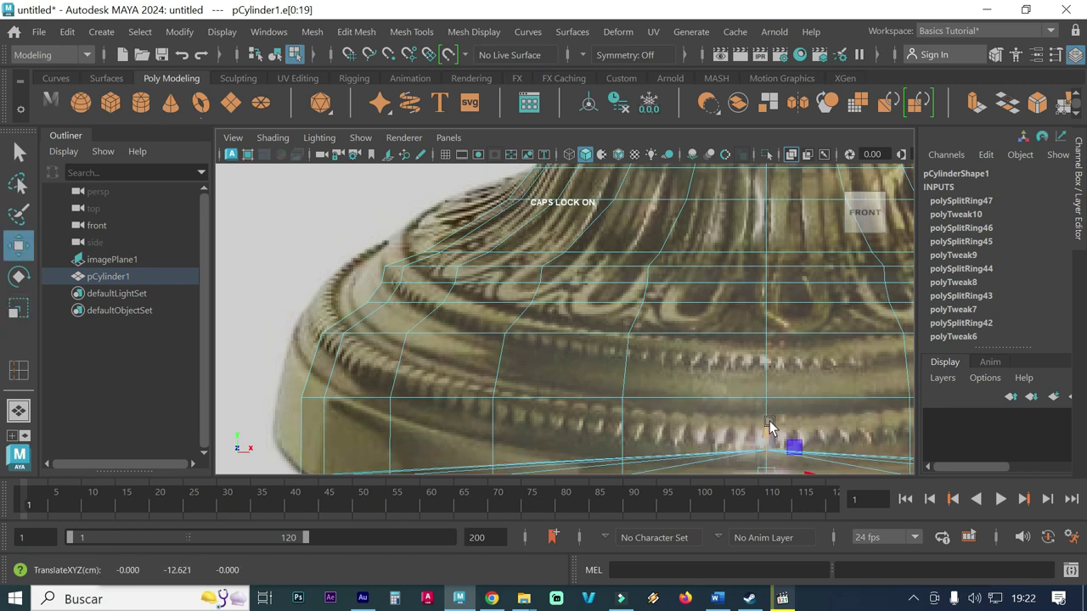
{"action": "scroll", "coordinate": [769, 399], "scroll_direction": "down", "scroll_amount": 5}
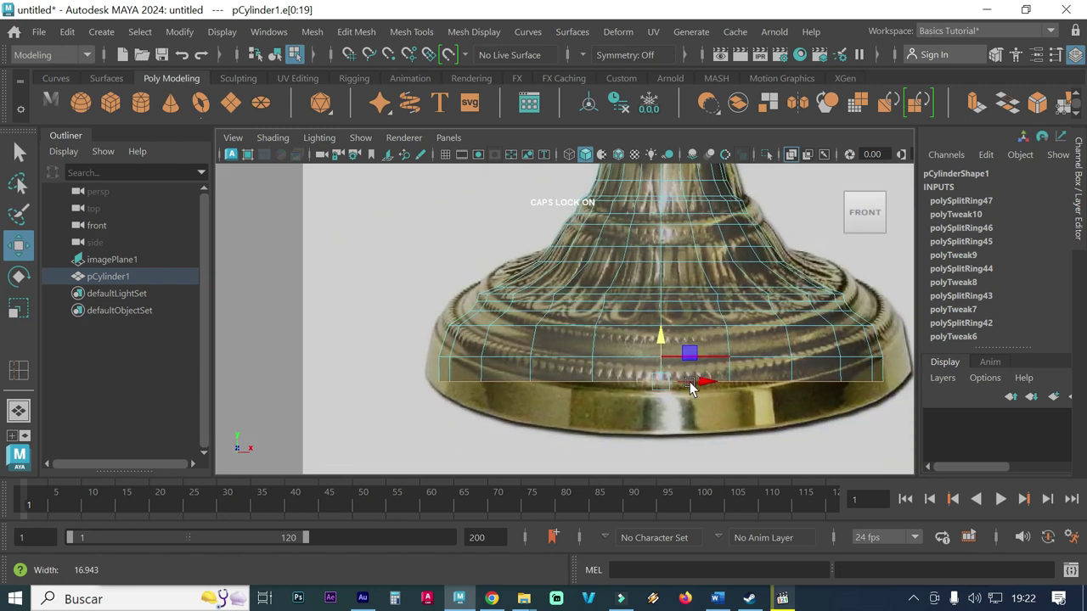
{"action": "middle_click_drag", "start_coordinate": [756, 380], "coordinate": [697, 390], "text": "alt"}
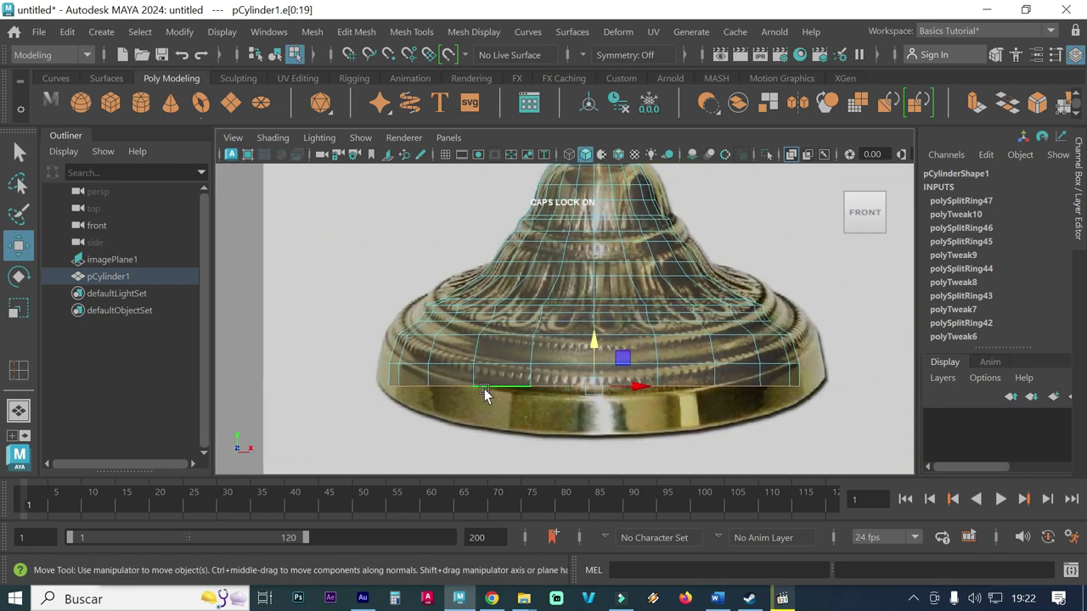
Step: Lower the base's bottom ring of vertices to about -12.7 in Y
{"action": "mouse_move", "coordinate": [526, 384]}
{"action": "right_mouse_down"}
{"action": "mouse_move", "coordinate": [551, 220]}
{"action": "mouse_move", "coordinate": [451, 119]}
{"action": "right_mouse_up"}
{"action": "left_click_drag", "start_coordinate": [849, 436], "coordinate": [343, 378]}
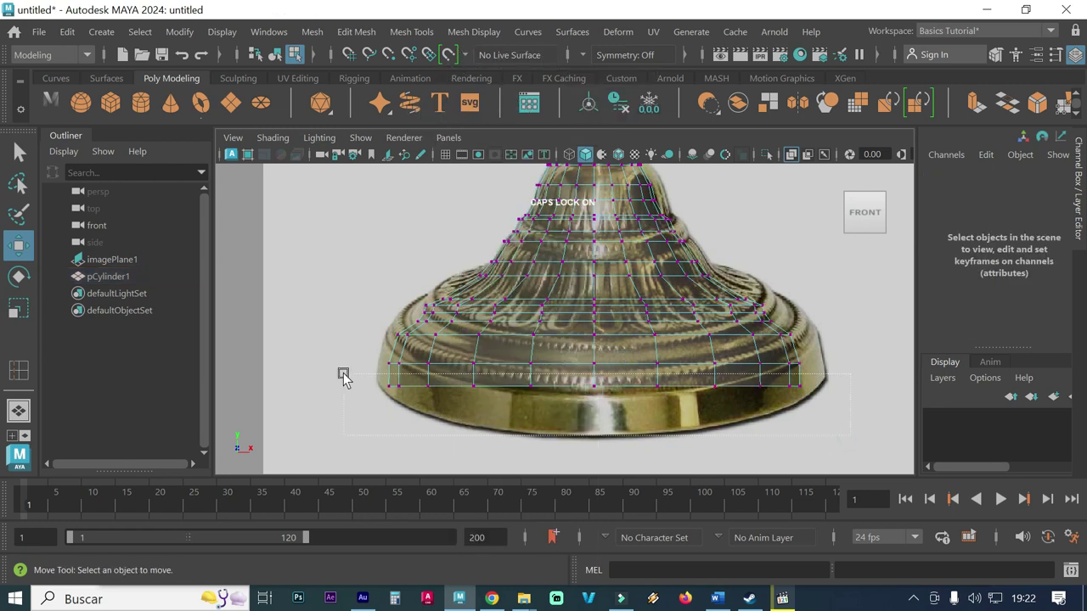
{"action": "left_click_drag", "start_coordinate": [595, 343], "coordinate": [597, 358]}
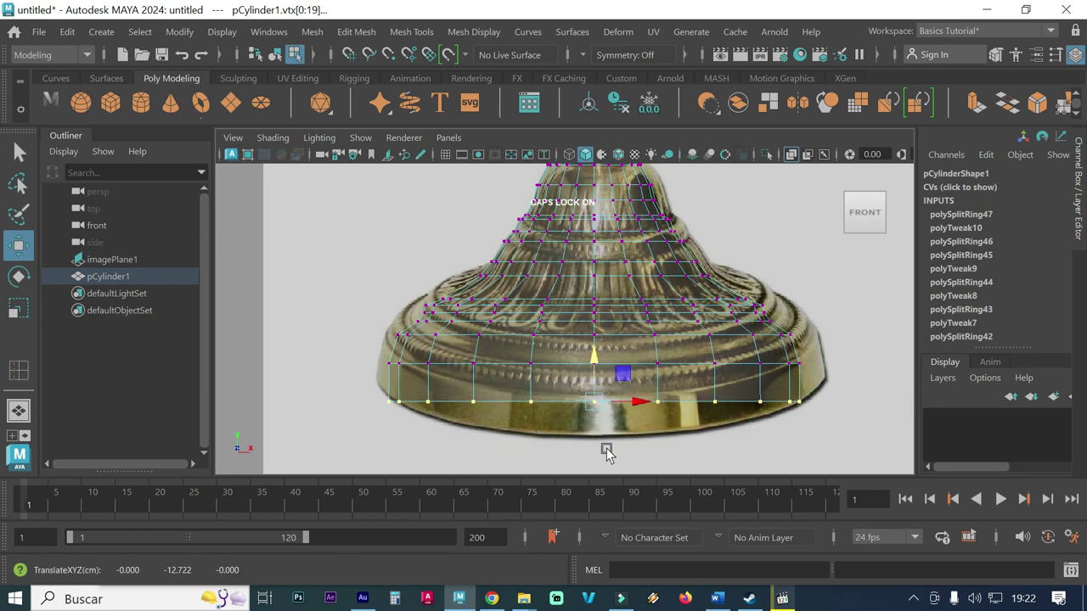
{"action": "left_click", "coordinate": [635, 456]}
Step: Maximize the side view, return to Object Mode, and deselect the cylinder
{"action": "key", "text": "space"}
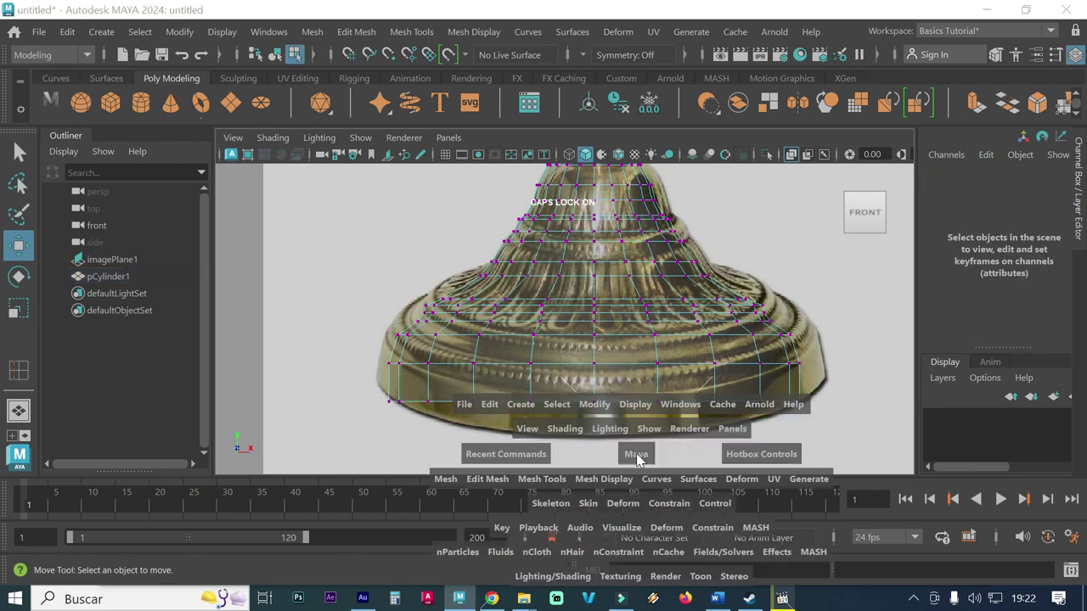
{"action": "key", "text": "space"}
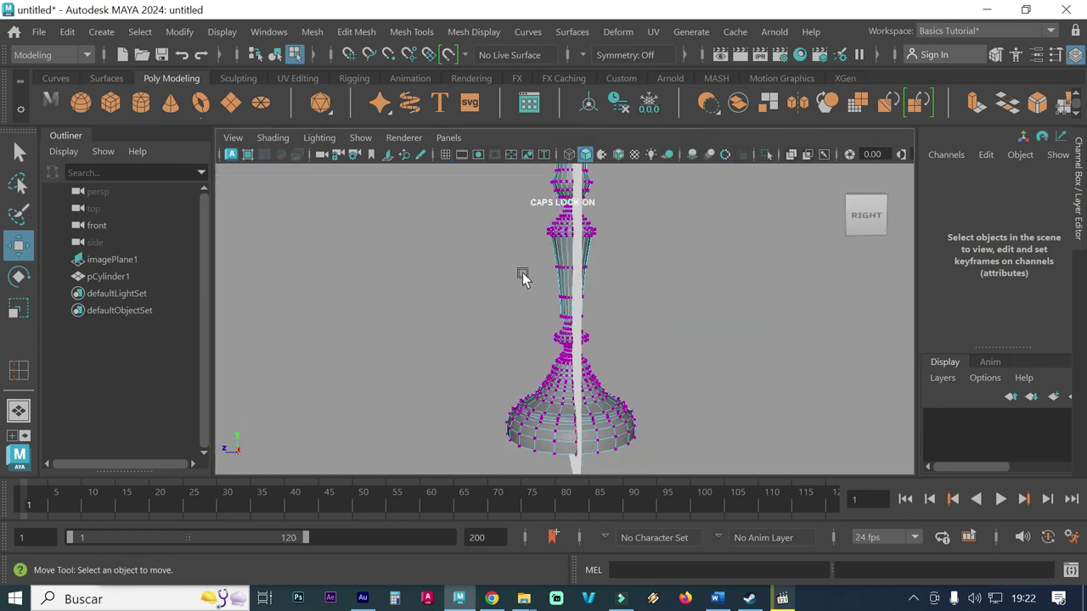
{"action": "right_click", "coordinate": [557, 231]}
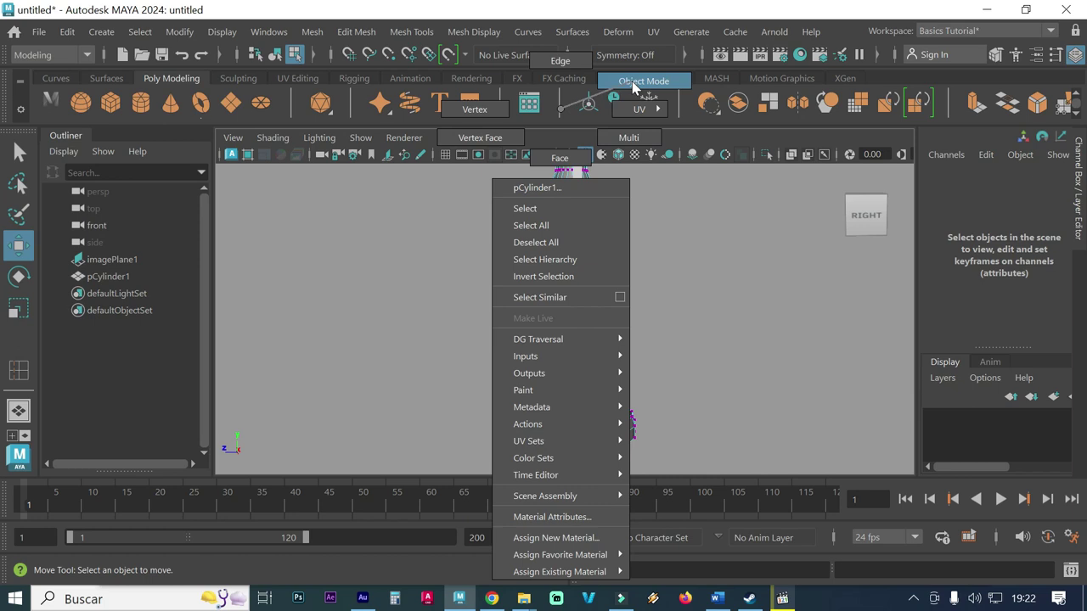
{"action": "left_click", "coordinate": [643, 81]}
{"action": "left_click", "coordinate": [485, 307]}
Step: Orbit to a front-right three-quarter view and select the reference image plane
{"action": "mouse_move", "coordinate": [436, 326]}
{"action": "left_mouse_down", "text": "alt"}
{"action": "mouse_move", "coordinate": [516, 337]}
{"action": "mouse_move", "coordinate": [506, 337]}
{"action": "left_mouse_up", "text": "alt"}
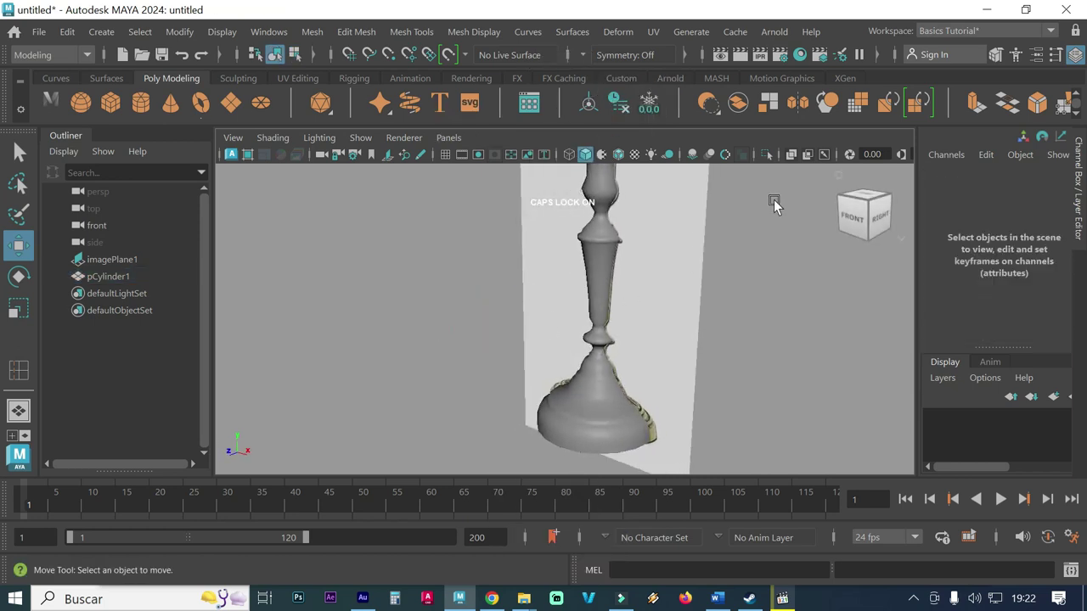
{"action": "left_click", "coordinate": [839, 175]}
{"action": "left_click_drag", "start_coordinate": [727, 255], "coordinate": [683, 272], "text": "alt"}
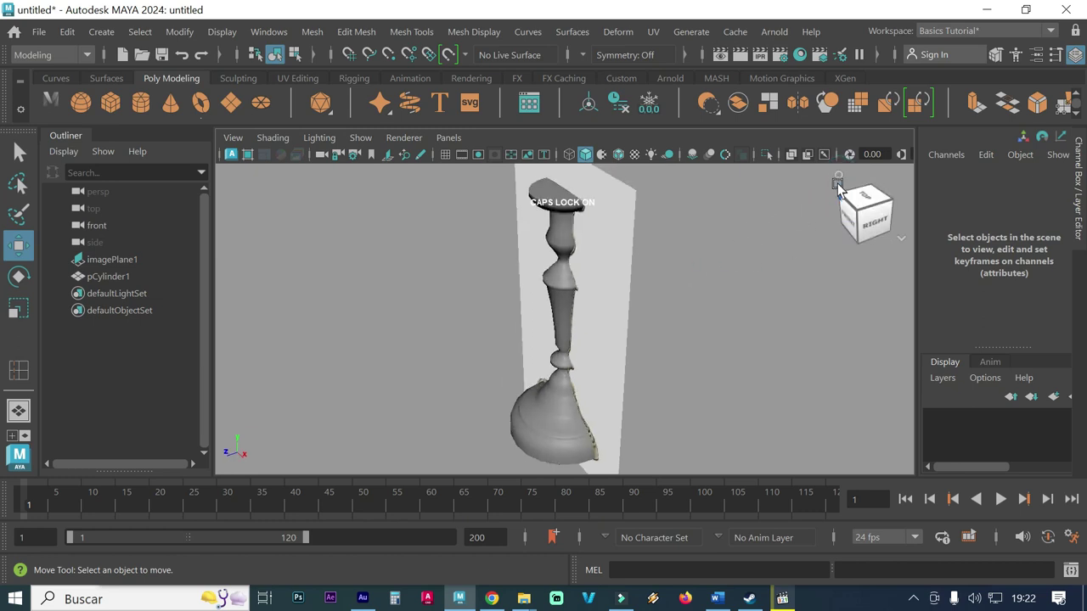
{"action": "left_click", "coordinate": [839, 185]}
{"action": "left_click", "coordinate": [651, 280]}
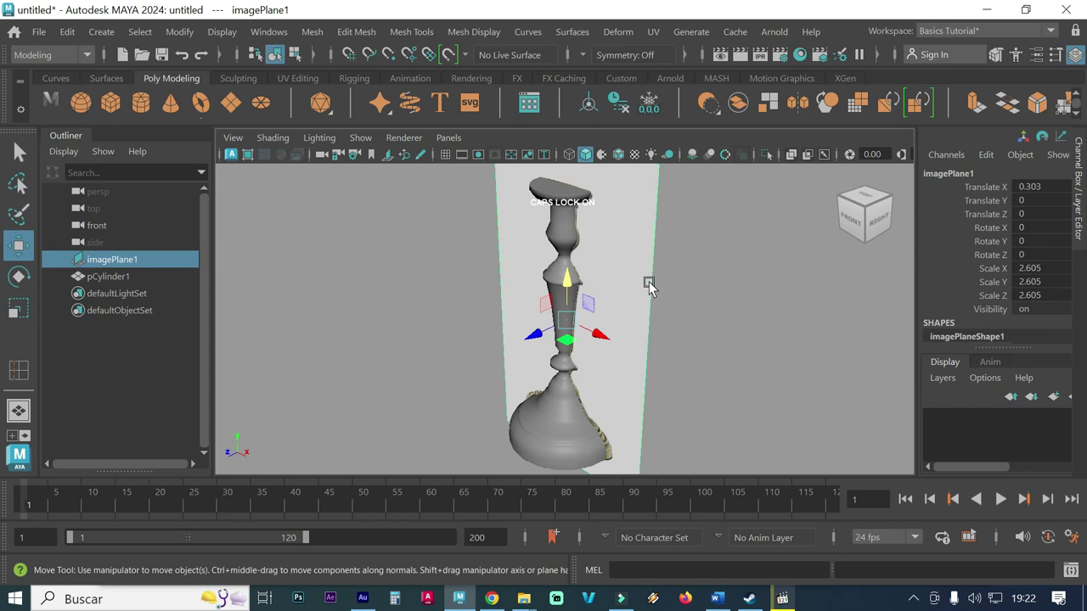
Step: Push the reference image plane back to Translate Z -20.103 behind the candlestick
{"action": "mouse_move", "coordinate": [535, 334]}
{"action": "left_mouse_down"}
{"action": "mouse_move", "coordinate": [649, 301]}
{"action": "mouse_move", "coordinate": [641, 355]}
{"action": "left_mouse_up"}
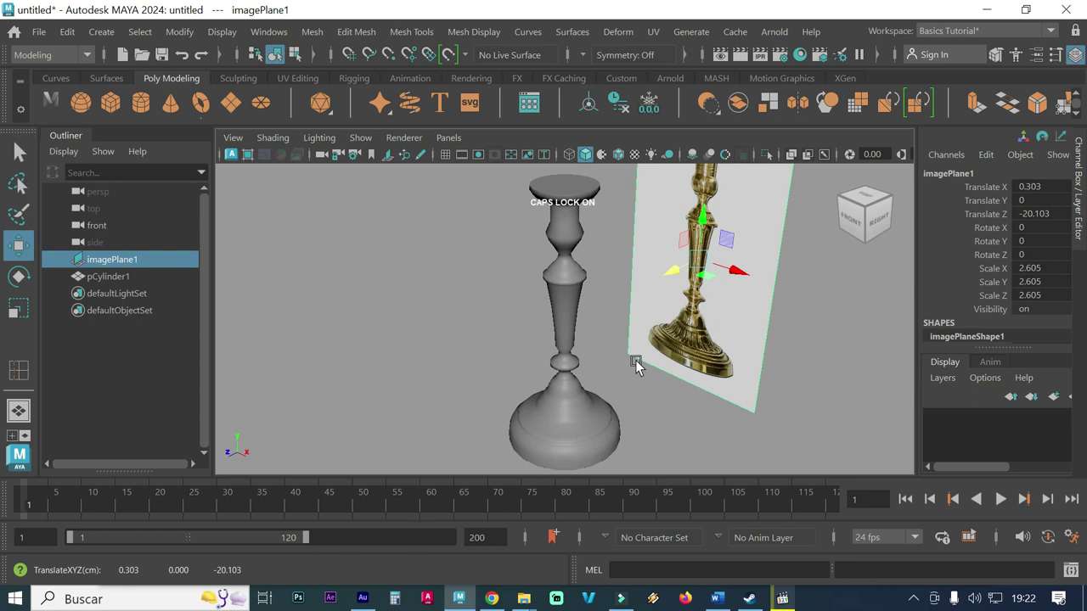
{"action": "middle_click_drag", "start_coordinate": [618, 359], "coordinate": [476, 378], "text": "alt"}
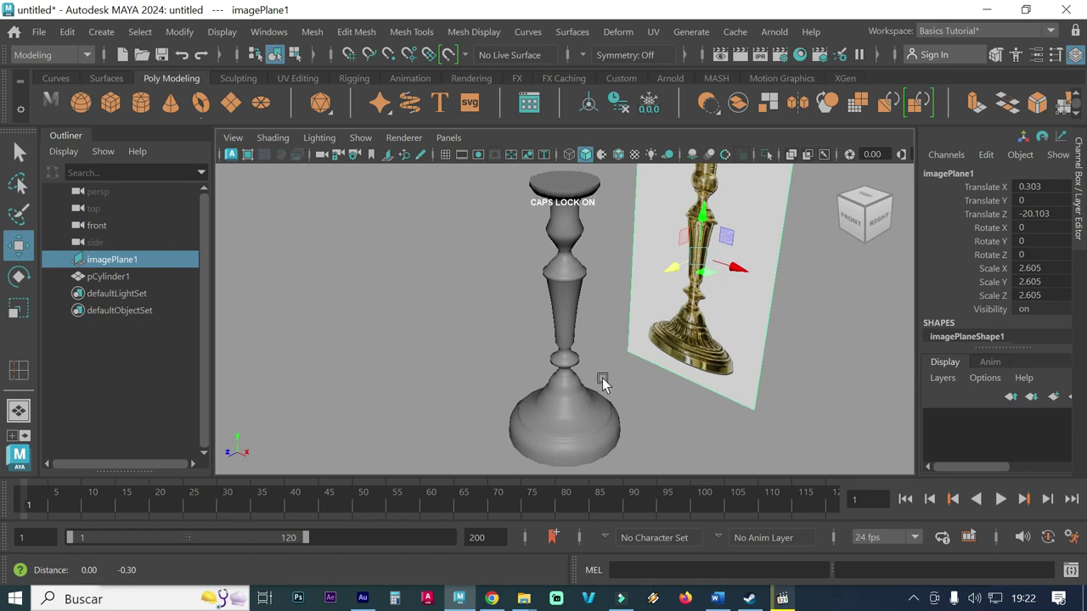
{"action": "scroll", "coordinate": [594, 382], "scroll_direction": "up", "scroll_amount": 2}
{"action": "scroll", "coordinate": [722, 391], "scroll_direction": "up", "scroll_amount": 1}
{"action": "scroll", "coordinate": [697, 340], "scroll_direction": "up", "scroll_amount": 2}
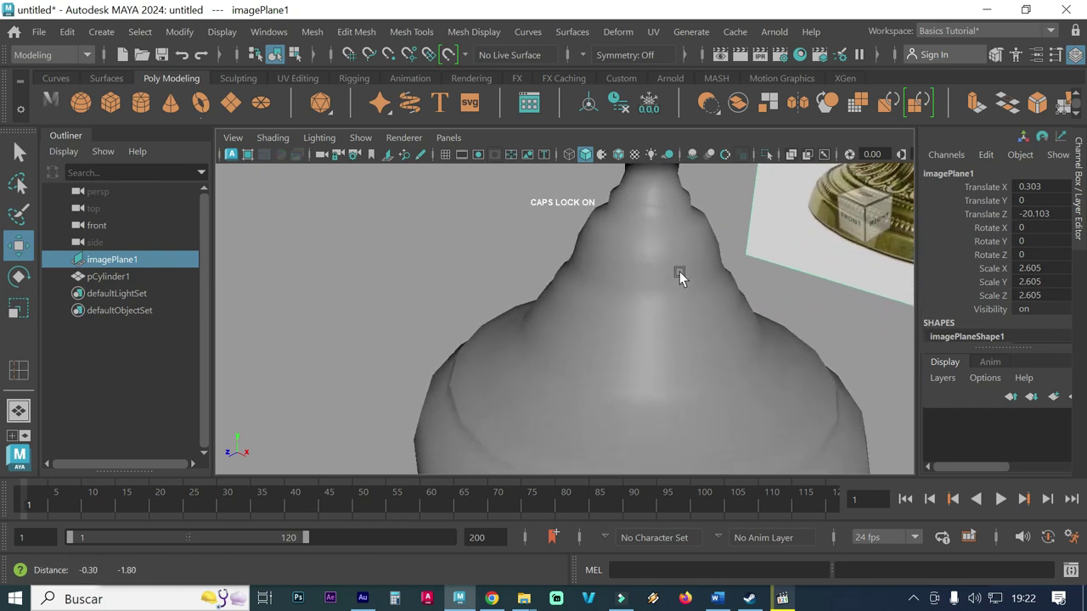
{"action": "scroll", "coordinate": [594, 340], "scroll_direction": "up", "scroll_amount": 1}
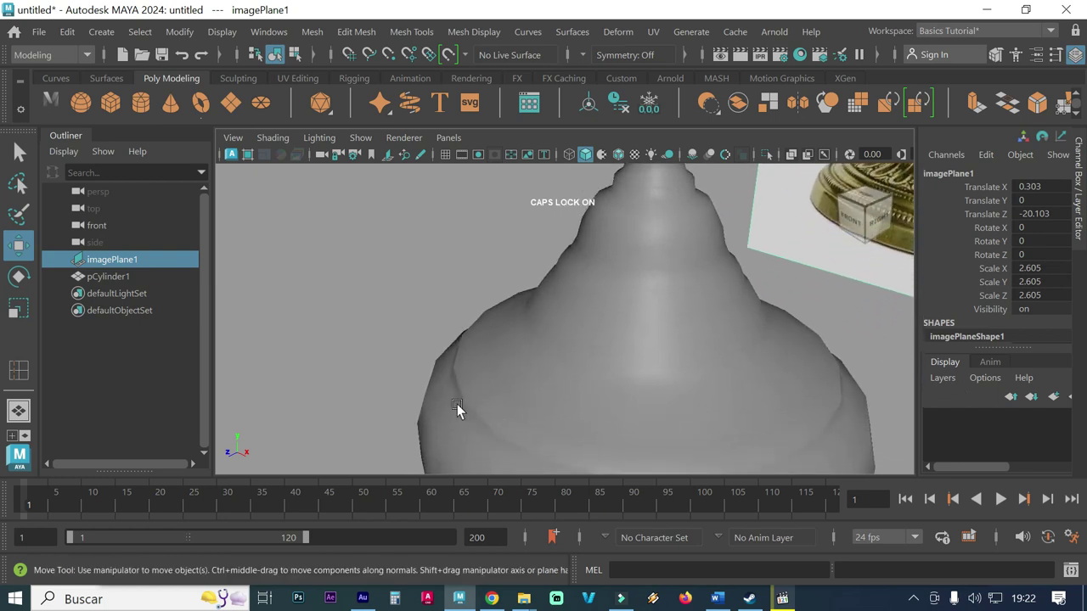
Step: Zoom out and orbit around the smooth candlestick to inspect its flared base
{"action": "scroll", "coordinate": [515, 376], "scroll_direction": "down", "scroll_amount": 1}
{"action": "scroll", "coordinate": [587, 400], "scroll_direction": "down", "scroll_amount": 1}
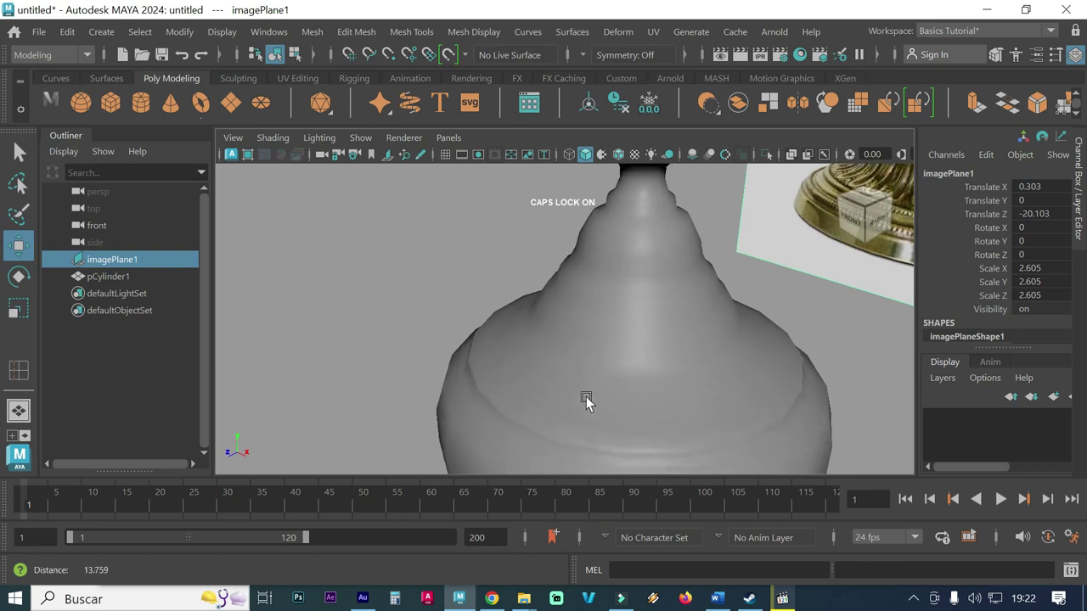
{"action": "scroll", "coordinate": [586, 381], "scroll_direction": "down", "scroll_amount": 1}
{"action": "scroll", "coordinate": [690, 331], "scroll_direction": "down", "scroll_amount": 1}
{"action": "scroll", "coordinate": [611, 348], "scroll_direction": "down", "scroll_amount": 1}
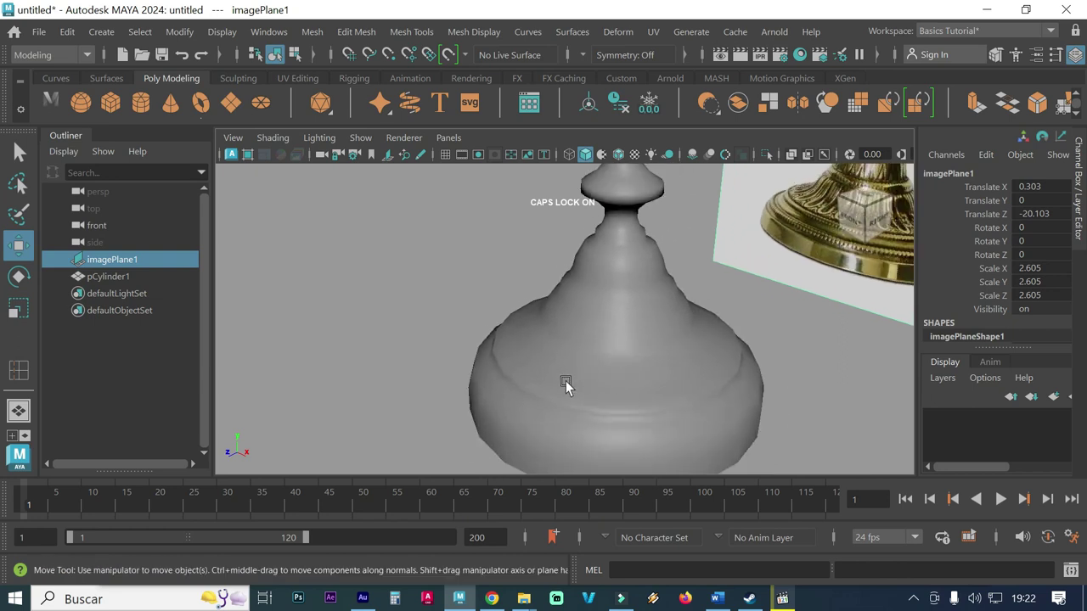
{"action": "scroll", "coordinate": [603, 352], "scroll_direction": "down", "scroll_amount": 2}
{"action": "scroll", "coordinate": [505, 381], "scroll_direction": "down", "scroll_amount": 1}
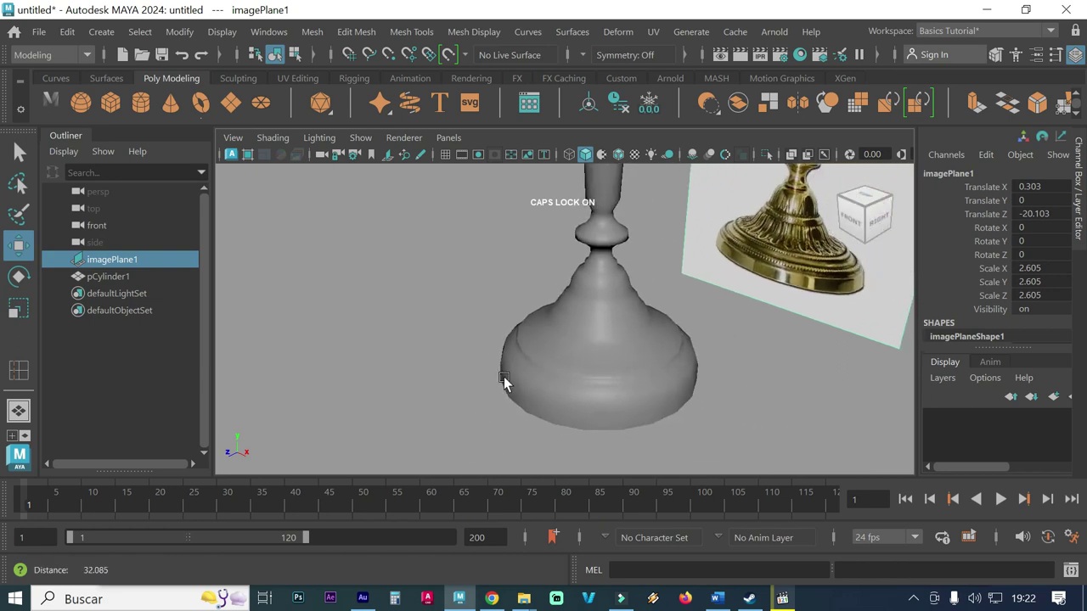
{"action": "scroll", "coordinate": [512, 337], "scroll_direction": "down", "scroll_amount": 1}
{"action": "scroll", "coordinate": [613, 298], "scroll_direction": "down", "scroll_amount": 1}
{"action": "scroll", "coordinate": [613, 297], "scroll_direction": "down", "scroll_amount": 2}
{"action": "scroll", "coordinate": [638, 366], "scroll_direction": "down", "scroll_amount": 1}
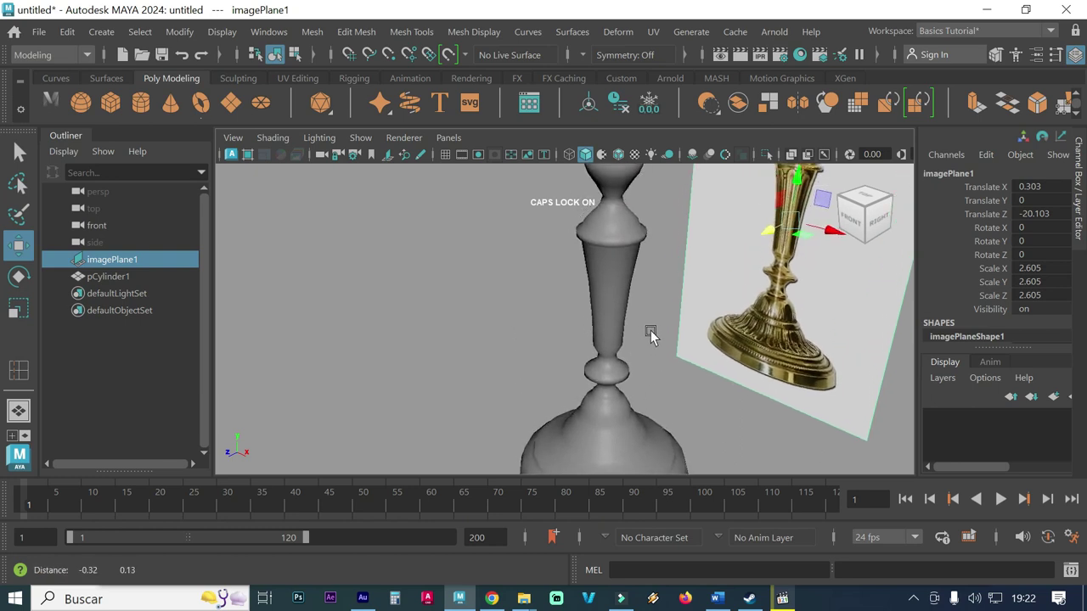
{"action": "scroll", "coordinate": [648, 332], "scroll_direction": "down", "scroll_amount": 1}
{"action": "scroll", "coordinate": [694, 330], "scroll_direction": "down", "scroll_amount": 2}
{"action": "scroll", "coordinate": [591, 368], "scroll_direction": "down", "scroll_amount": 1}
{"action": "mouse_move", "coordinate": [631, 330]}
{"action": "left_mouse_down", "text": "alt"}
{"action": "mouse_move", "coordinate": [636, 351]}
{"action": "mouse_move", "coordinate": [574, 365]}
{"action": "mouse_move", "coordinate": [459, 325]}
{"action": "mouse_move", "coordinate": [517, 347]}
{"action": "mouse_move", "coordinate": [621, 347]}
{"action": "mouse_move", "coordinate": [701, 305]}
{"action": "mouse_move", "coordinate": [697, 336]}
{"action": "left_mouse_up", "text": "alt"}
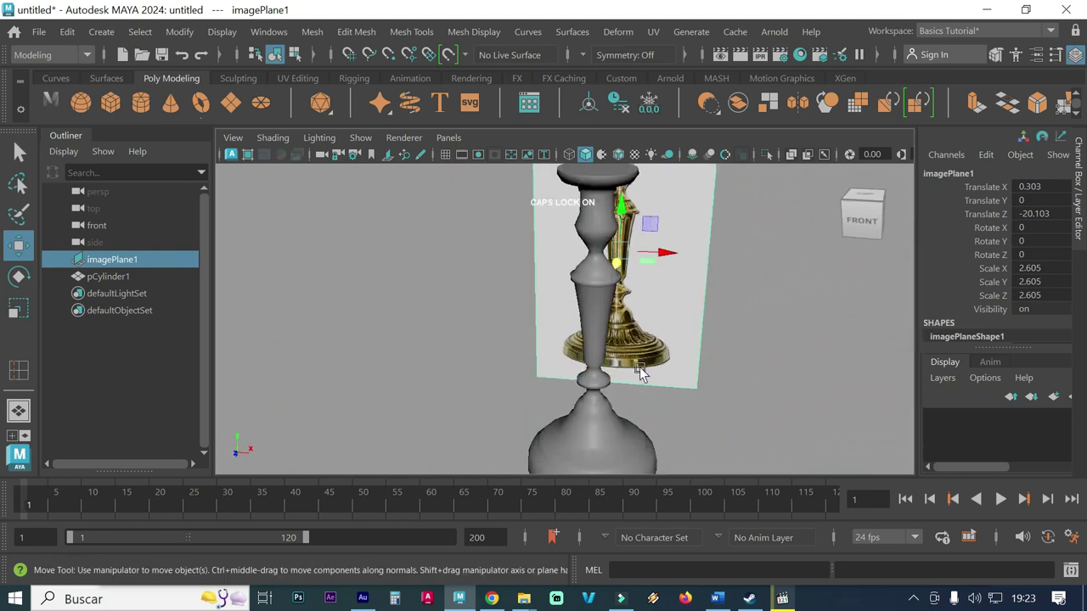
{"action": "left_click", "coordinate": [599, 342]}
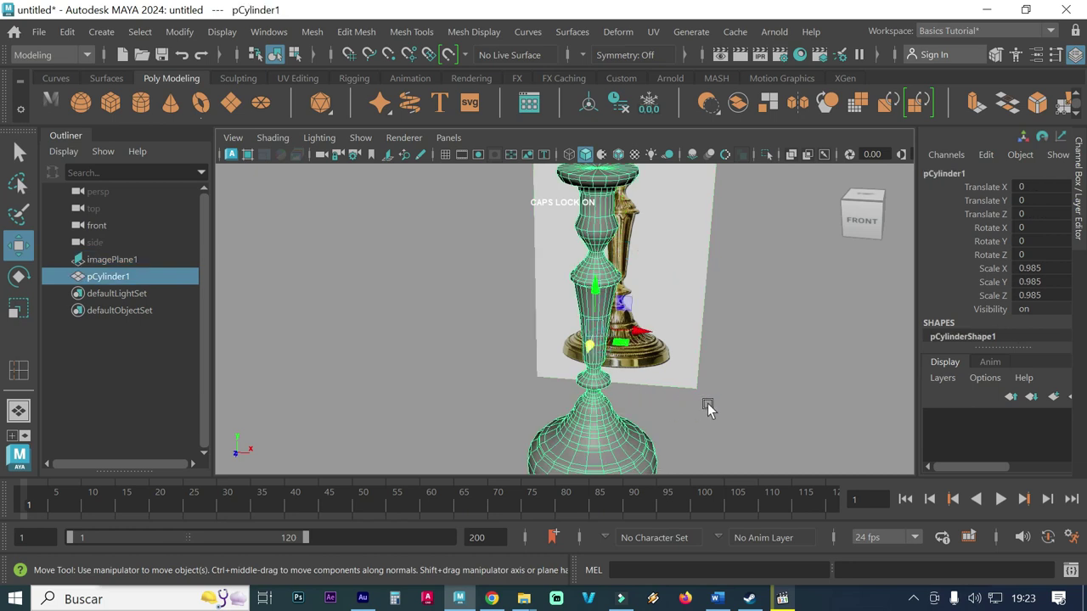
{"action": "left_click", "coordinate": [707, 403]}
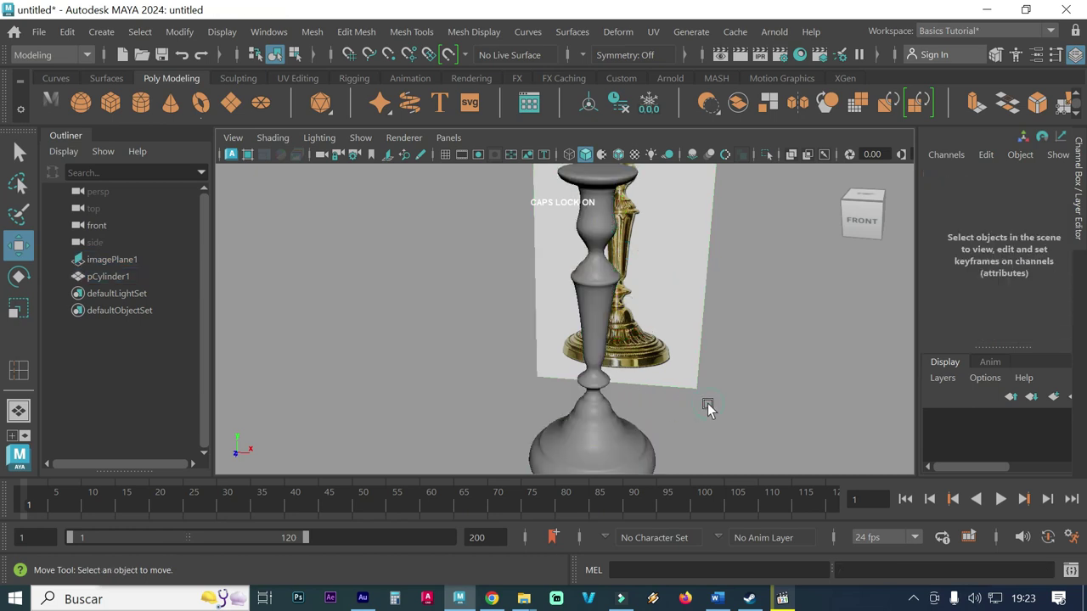
{"action": "left_click_drag", "start_coordinate": [724, 414], "coordinate": [672, 417], "text": "alt"}
{"action": "middle_click_drag", "start_coordinate": [671, 417], "coordinate": [667, 341], "text": "alt"}
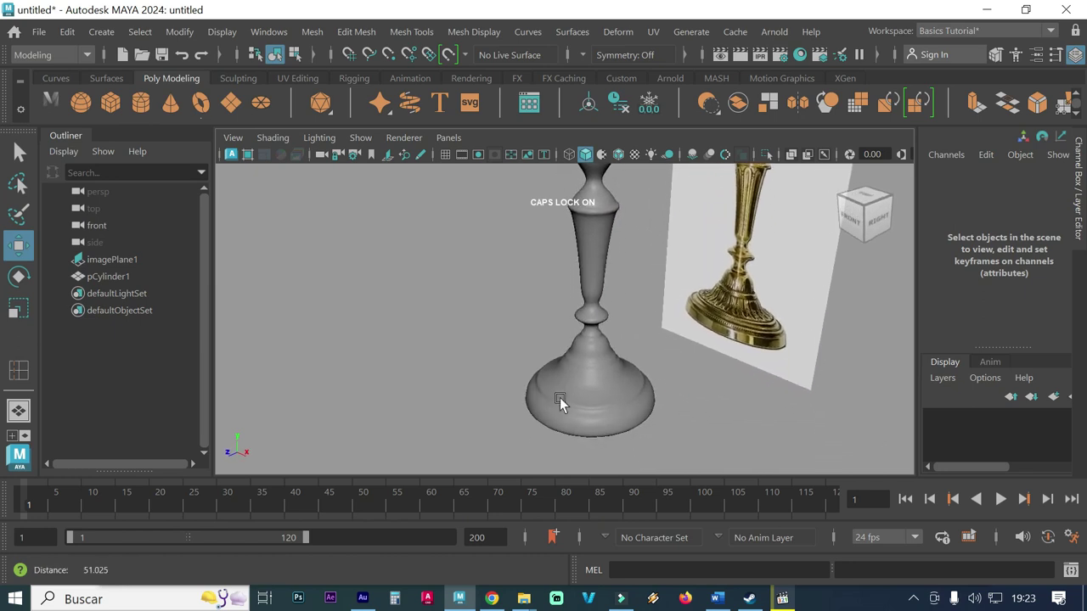
{"action": "right_click_drag", "start_coordinate": [560, 397], "coordinate": [750, 406], "text": "alt"}
{"action": "mouse_move", "coordinate": [750, 406]}
{"action": "middle_mouse_down", "text": "alt"}
{"action": "mouse_move", "coordinate": [713, 313]}
{"action": "mouse_move", "coordinate": [703, 244]}
{"action": "mouse_move", "coordinate": [674, 337]}
{"action": "mouse_move", "coordinate": [661, 291]}
{"action": "middle_mouse_up", "text": "alt"}
{"action": "left_click_drag", "start_coordinate": [517, 372], "coordinate": [553, 342], "text": "alt"}
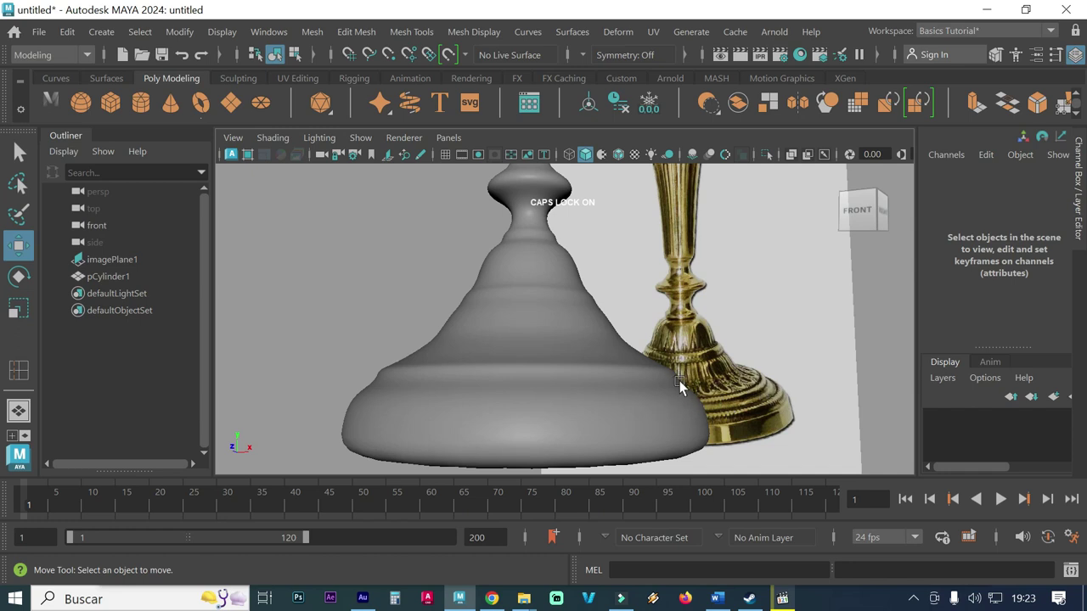
{"action": "scroll", "coordinate": [656, 337], "scroll_direction": "down", "scroll_amount": 2}
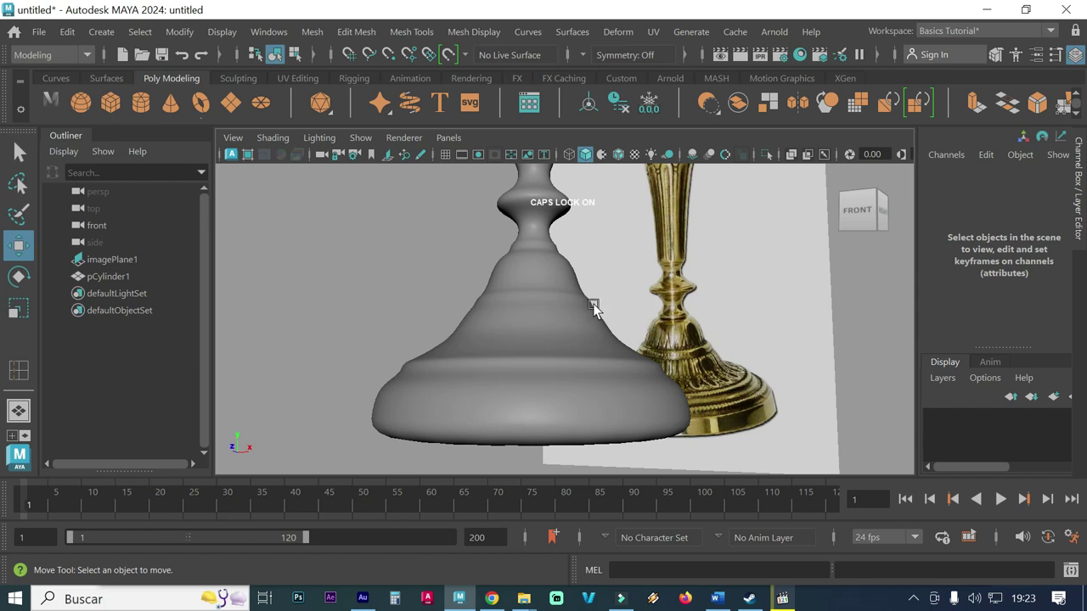
{"action": "left_click_drag", "start_coordinate": [592, 306], "coordinate": [576, 291], "text": "alt"}
{"action": "scroll", "coordinate": [575, 291], "scroll_direction": "down", "scroll_amount": 2}
{"action": "scroll", "coordinate": [552, 280], "scroll_direction": "down", "scroll_amount": 2}
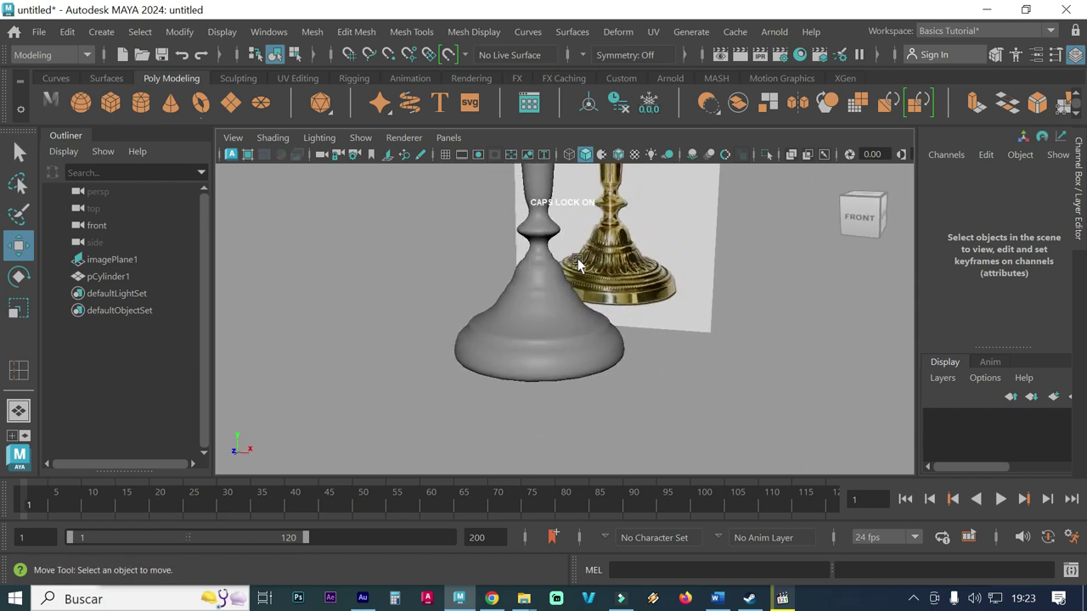
{"action": "scroll", "coordinate": [515, 259], "scroll_direction": "down", "scroll_amount": 2}
{"action": "left_click_drag", "start_coordinate": [514, 259], "coordinate": [530, 325], "text": "alt"}
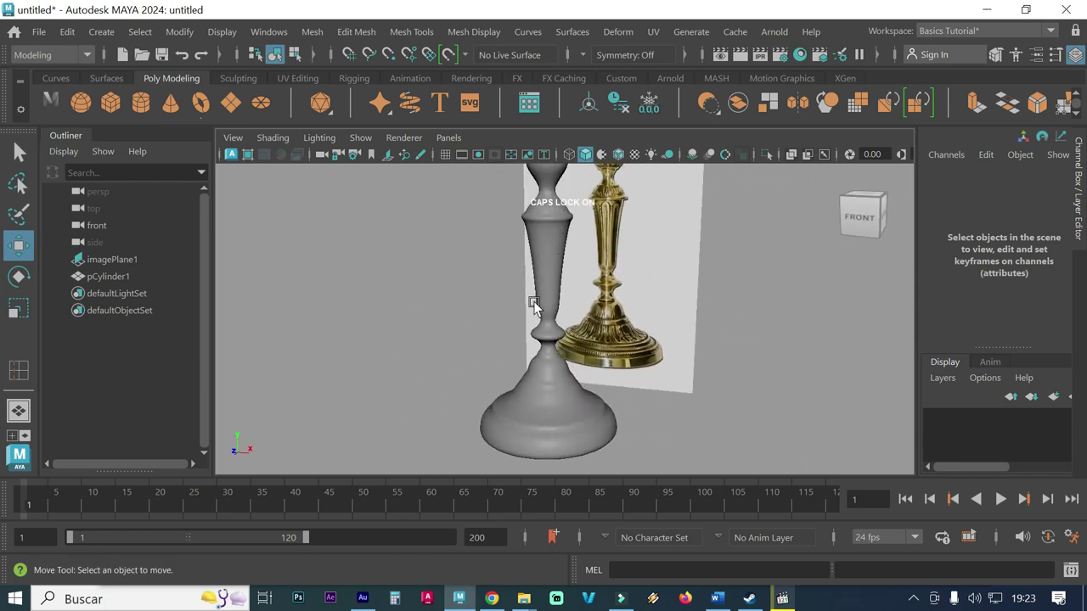
{"action": "left_click_drag", "start_coordinate": [529, 286], "coordinate": [499, 315], "text": "alt"}
{"action": "scroll", "coordinate": [499, 315], "scroll_direction": "down", "scroll_amount": 2}
{"action": "scroll", "coordinate": [564, 313], "scroll_direction": "down", "scroll_amount": 1}
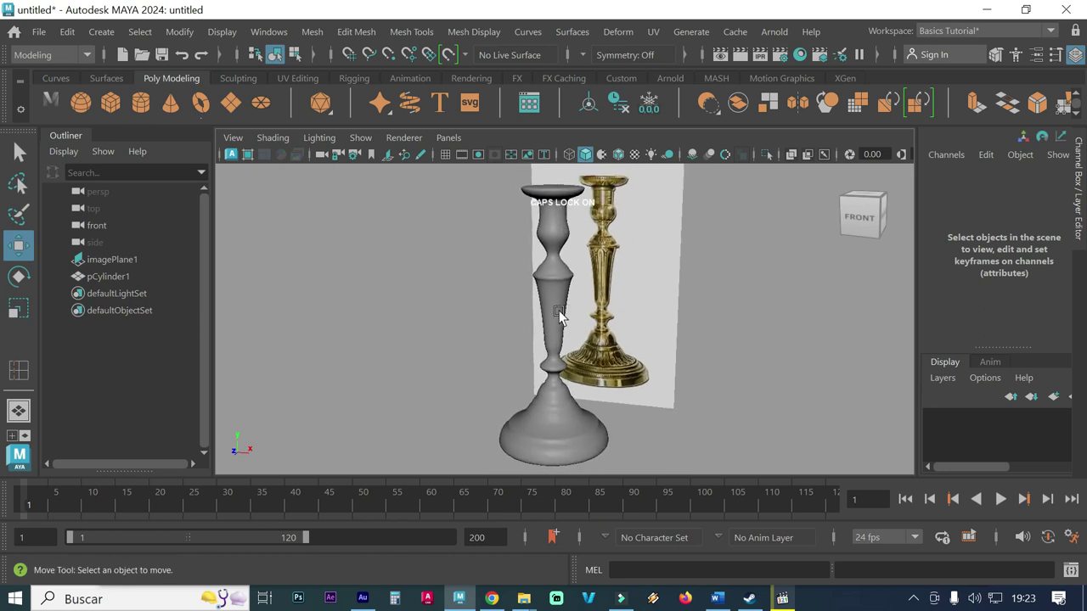